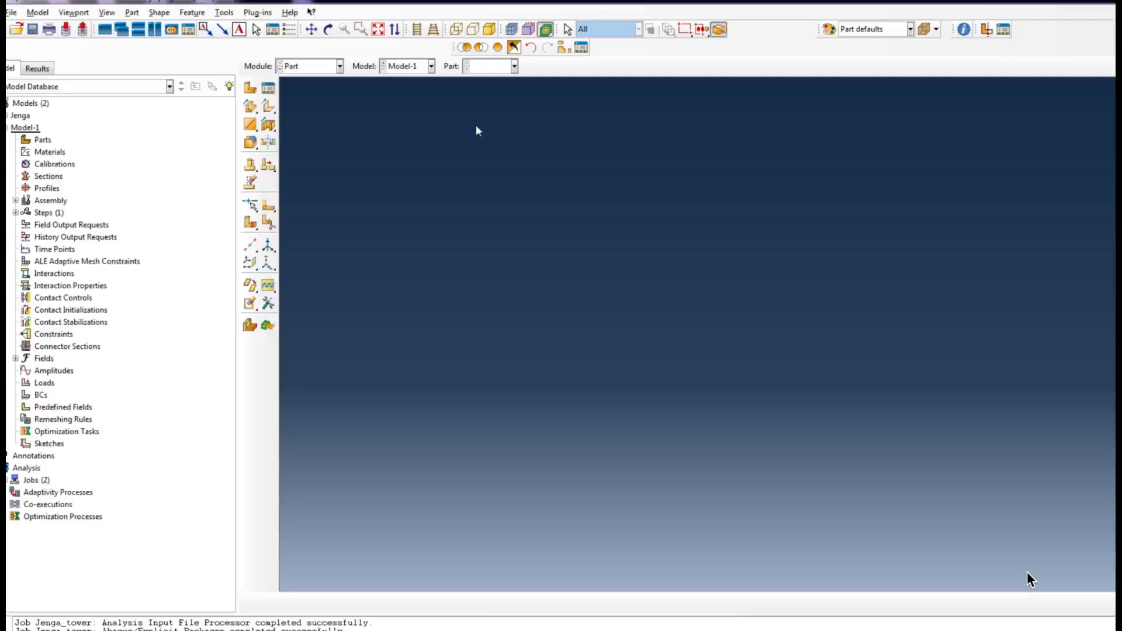
# Step: Create a 3D deformable solid extrusion part named brick in Model-1, keeping the approximate size of 200
pyautogui.doubleClick(43, 140)
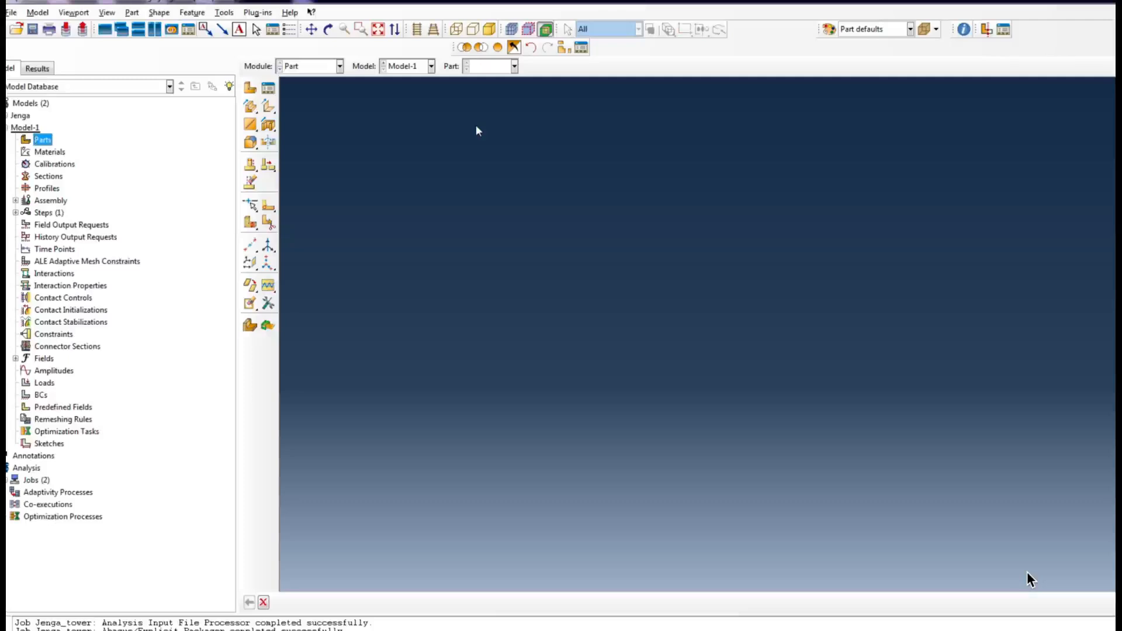
pyautogui.rightClick(45, 140)
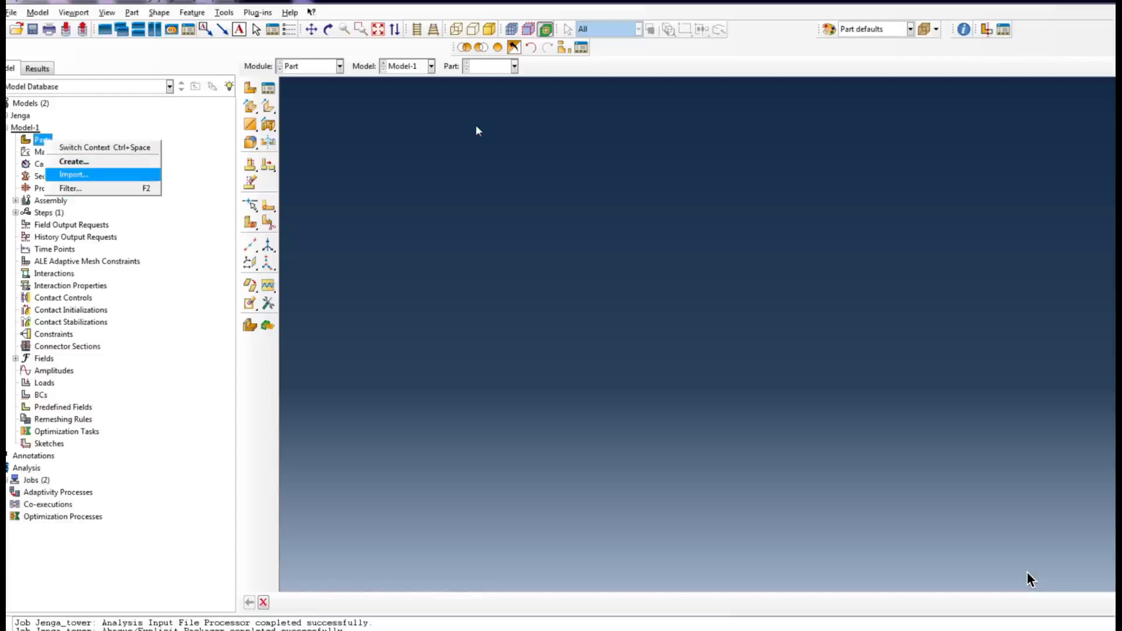
pyautogui.click(73, 161)
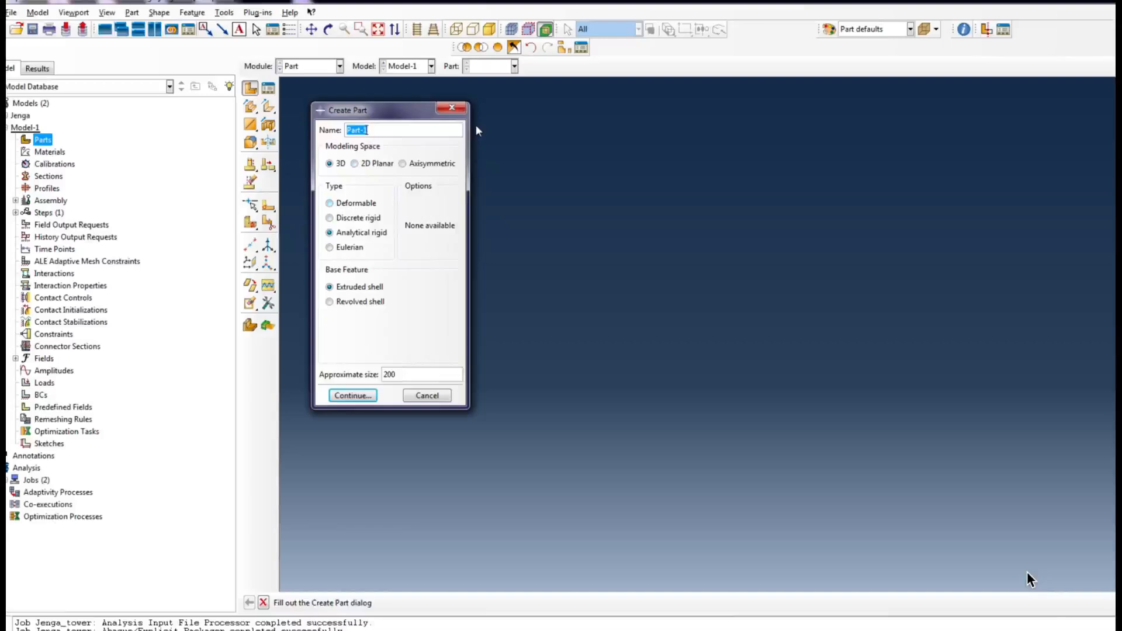
pyautogui.click(355, 203)
pyautogui.doubleClick(365, 130)
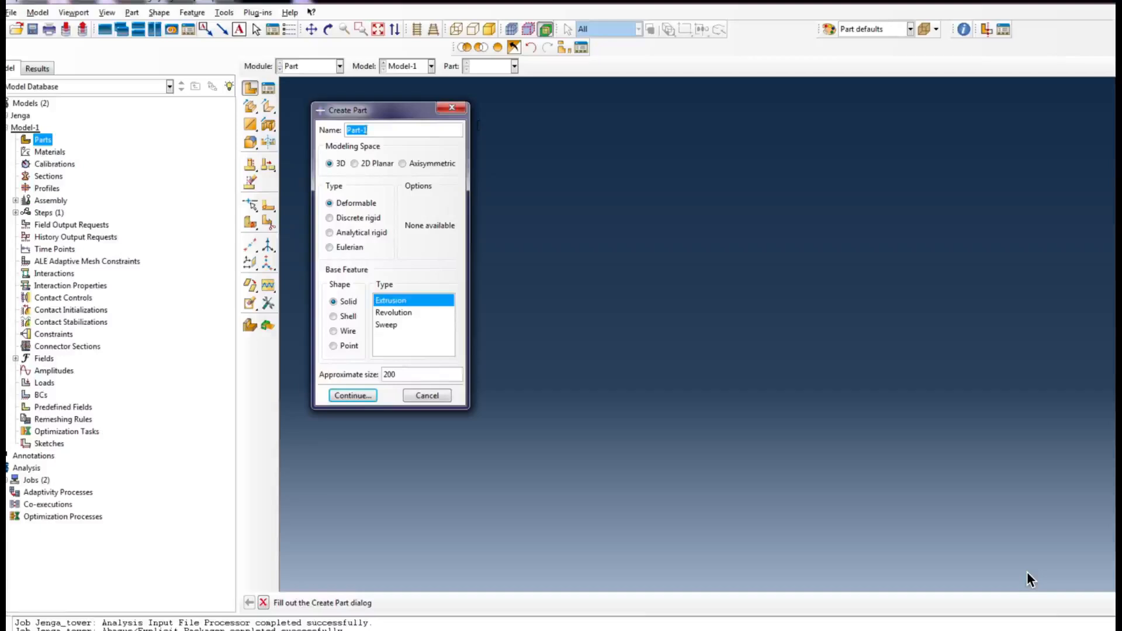
pyautogui.write('brick')
pyautogui.click(352, 395)
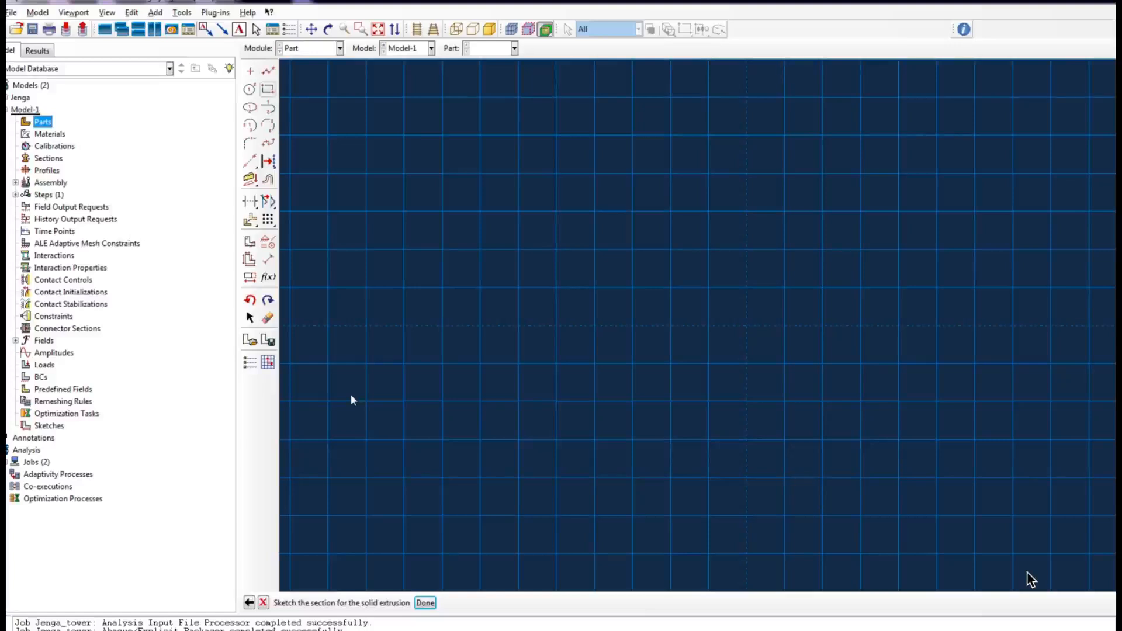
# Step: Sketch a rectangle about 33.75 by 8.75 with one corner at the origin, extending up and toward negative X
pyautogui.click(268, 89)
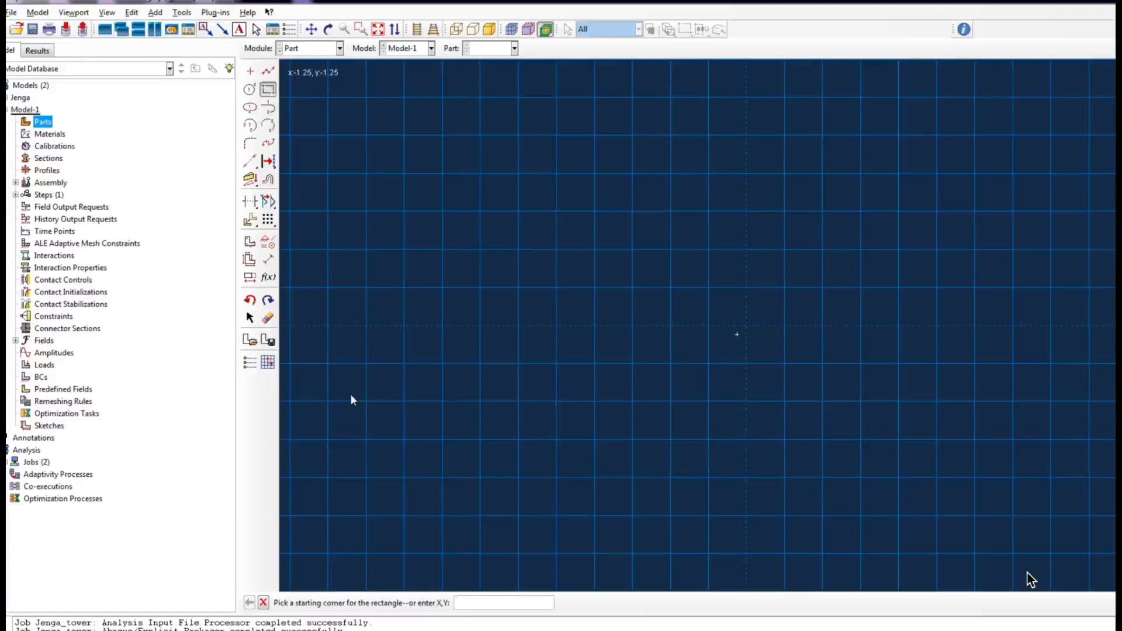
pyautogui.click(746, 325)
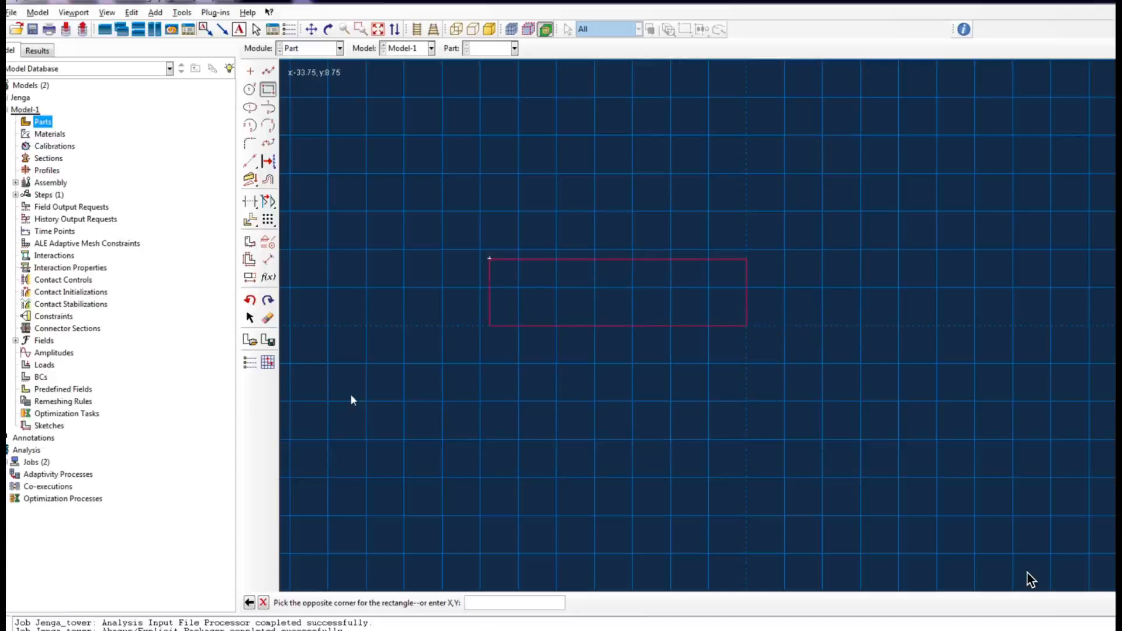
pyautogui.click(489, 258)
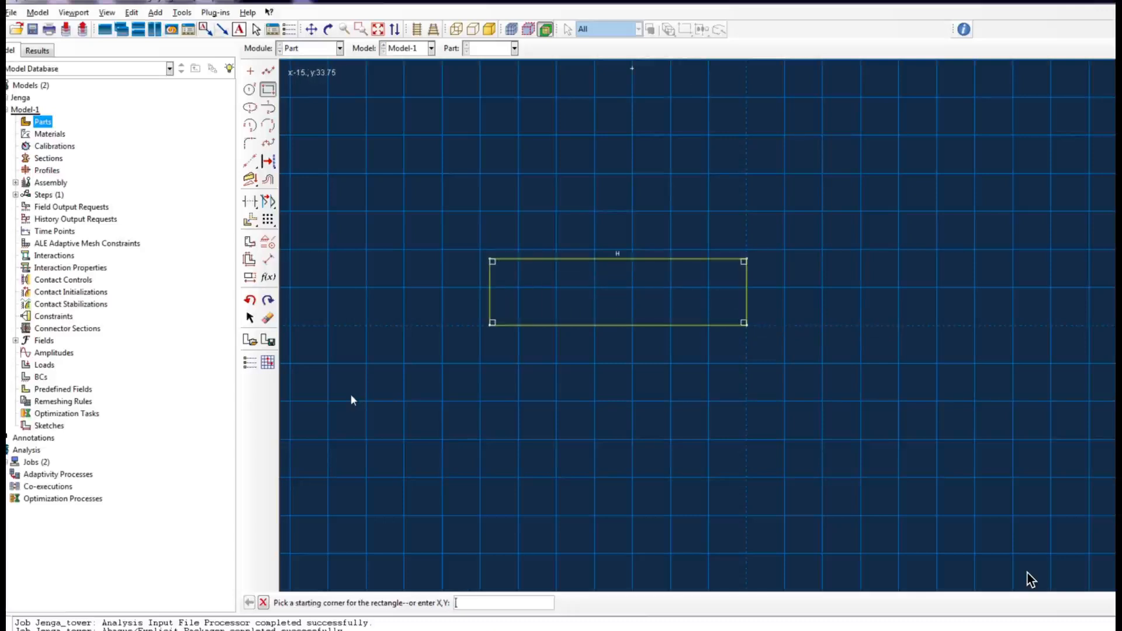
# Step: Dimension the rectangle to a length of 75 and a height of 25
pyautogui.click(268, 259)
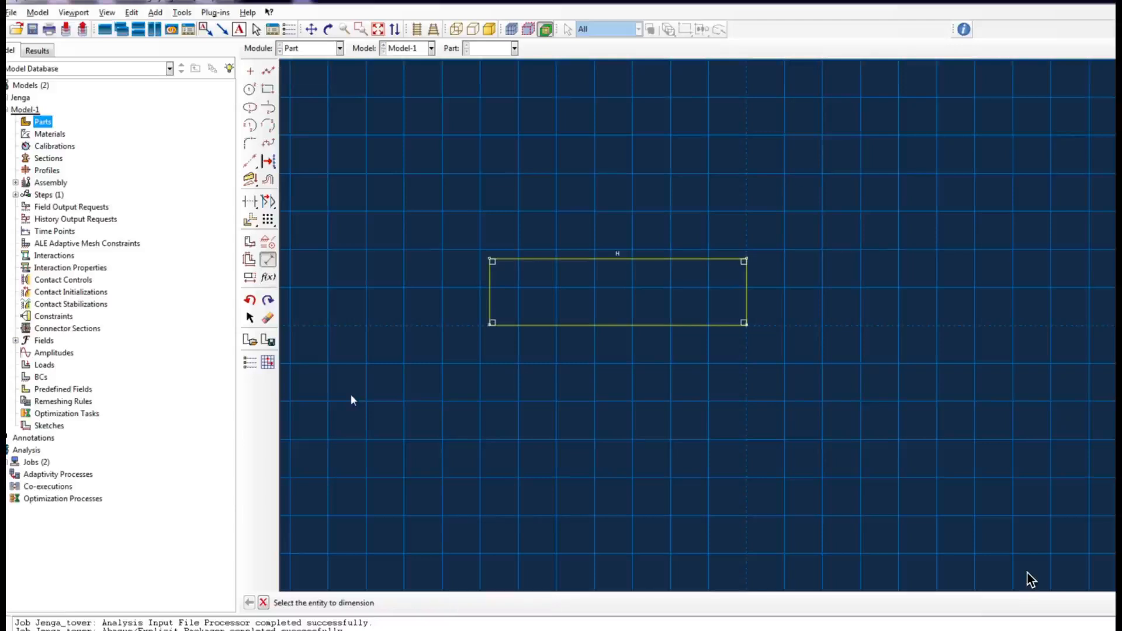
pyautogui.click(649, 259)
pyautogui.click(608, 210)
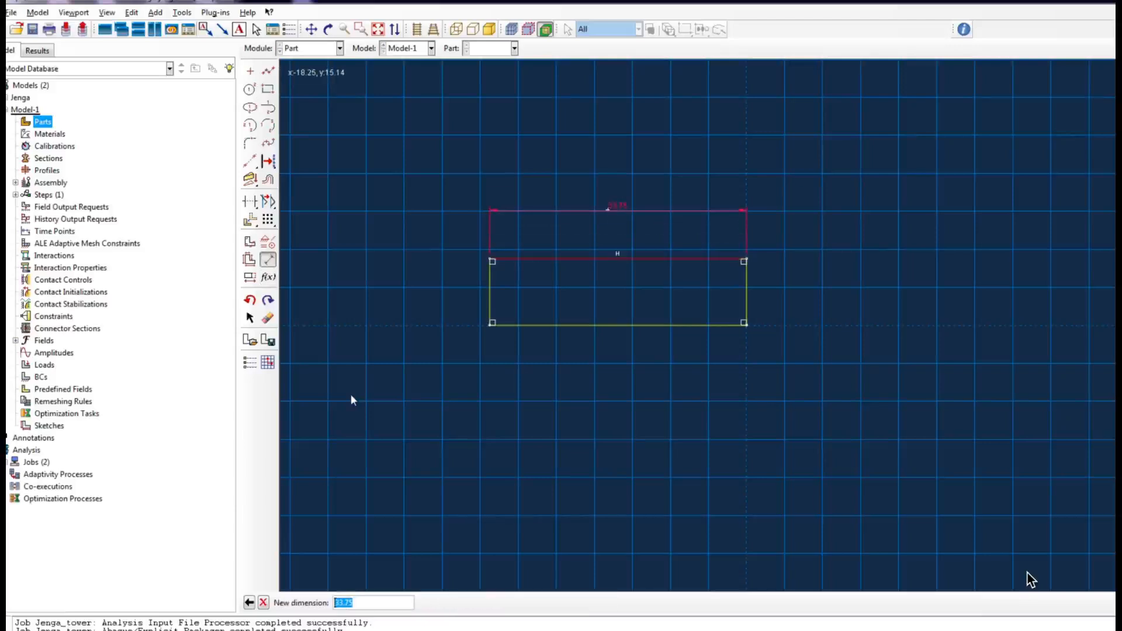
pyautogui.write('75')
pyautogui.press('Return')
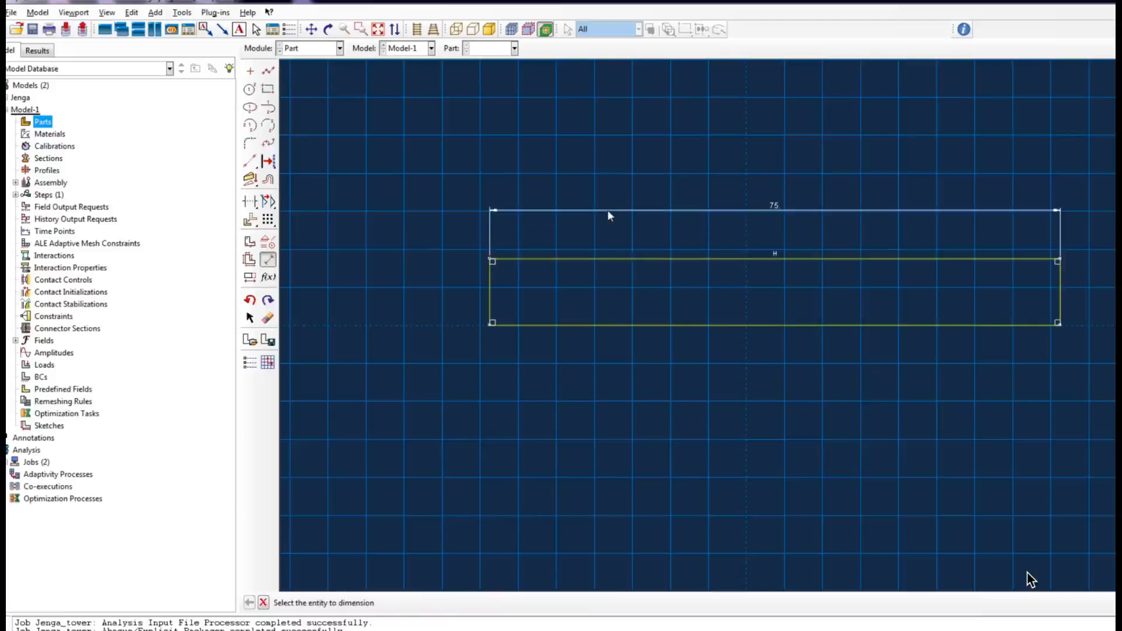
pyautogui.click(493, 301)
pyautogui.click(431, 302)
pyautogui.write('25')
pyautogui.press('Return')
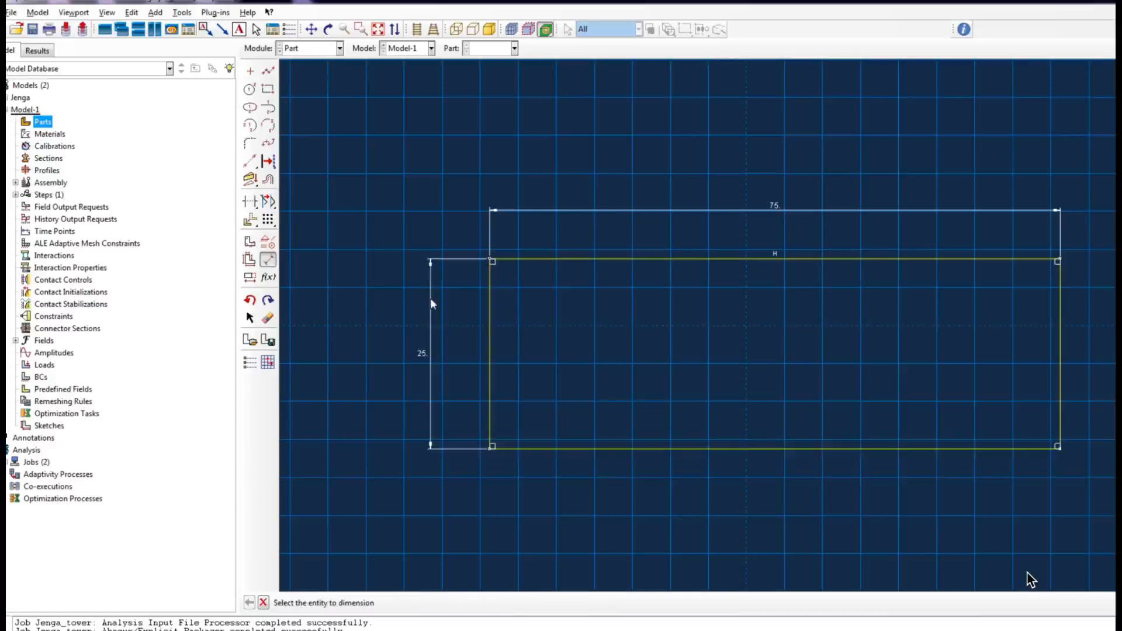
pyautogui.click(264, 602)
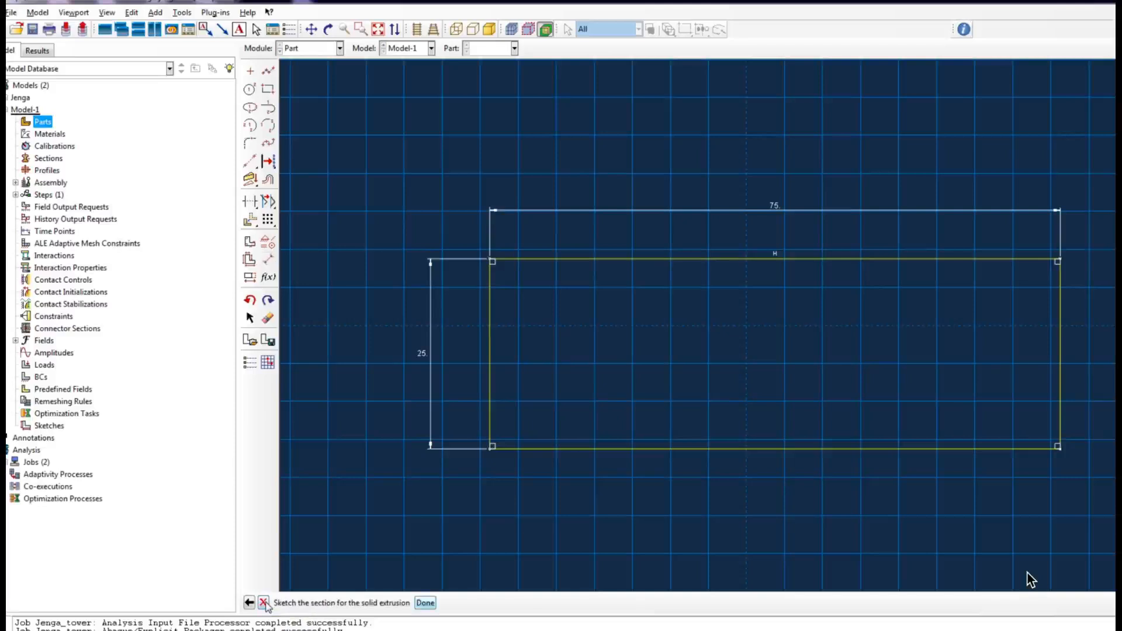
# Step: Finish the brick section and extrude it to a depth of 15
pyautogui.middleClick(1031, 579)
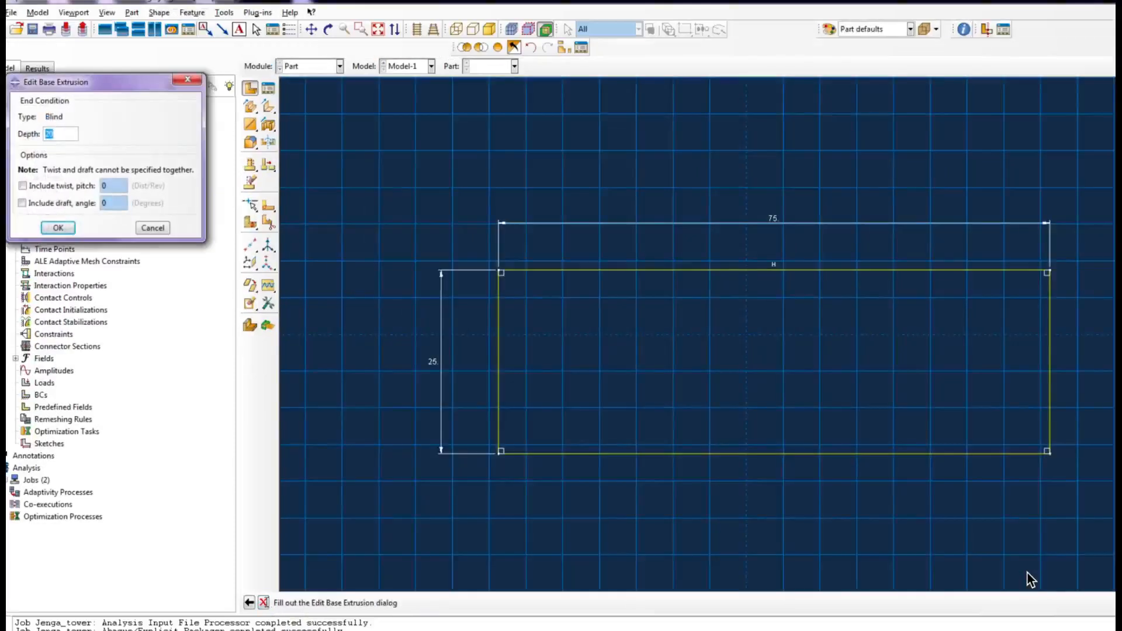
pyautogui.write('15')
pyautogui.press('Return')
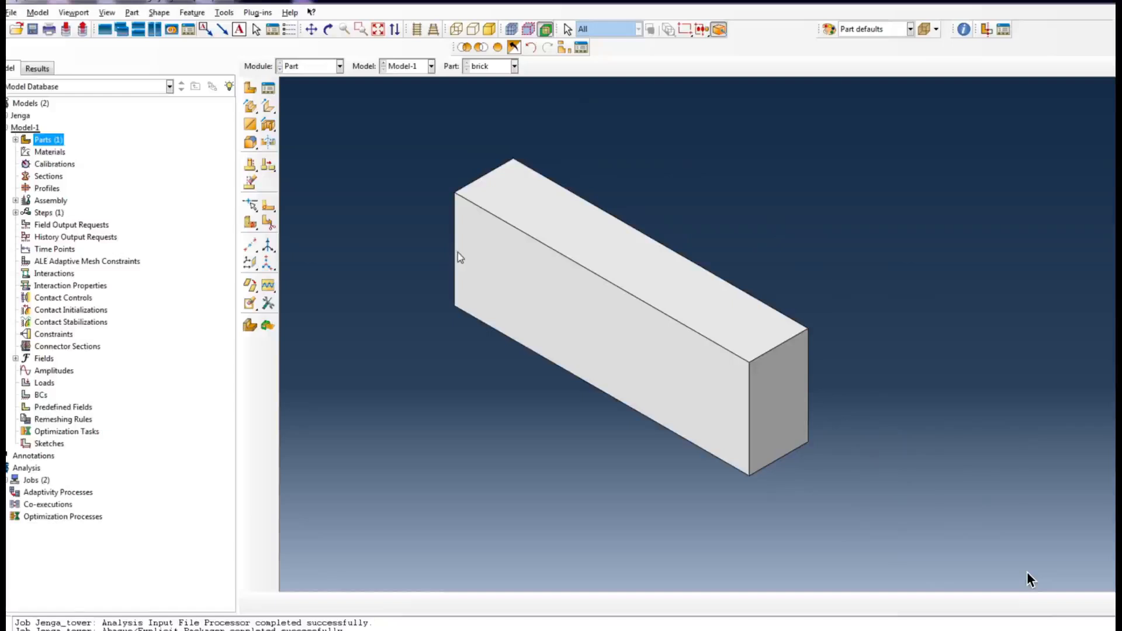
# Step: Create a second 3D part named ground as an analytical rigid extruded shell
pyautogui.doubleClick(48, 141)
pyautogui.rightClick(48, 141)
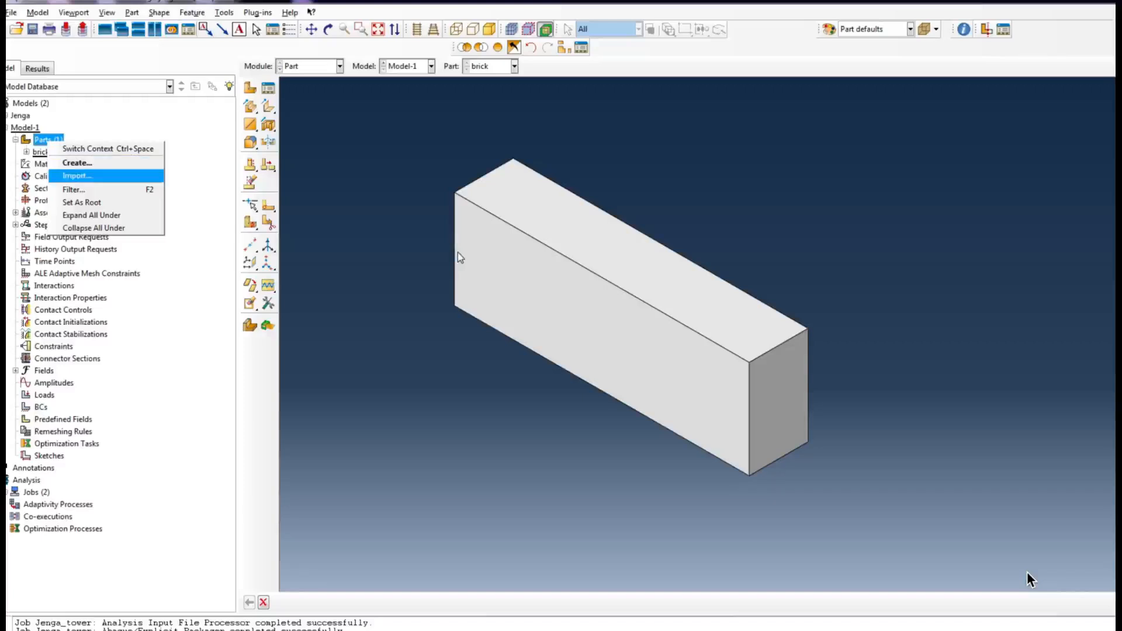
pyautogui.press('Return')
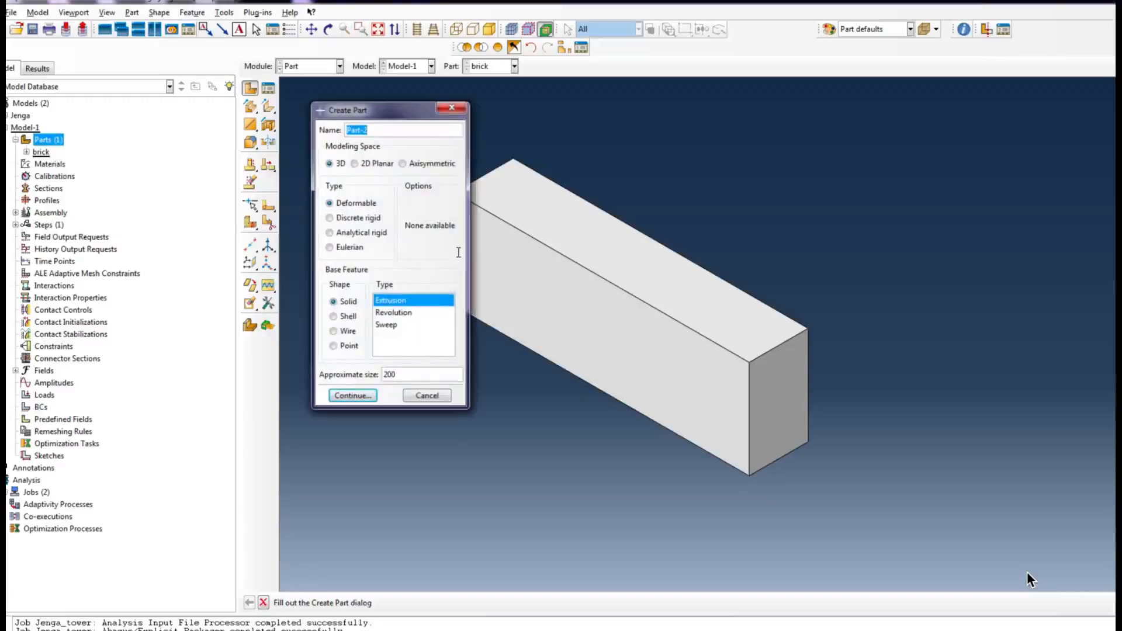
pyautogui.click(356, 232)
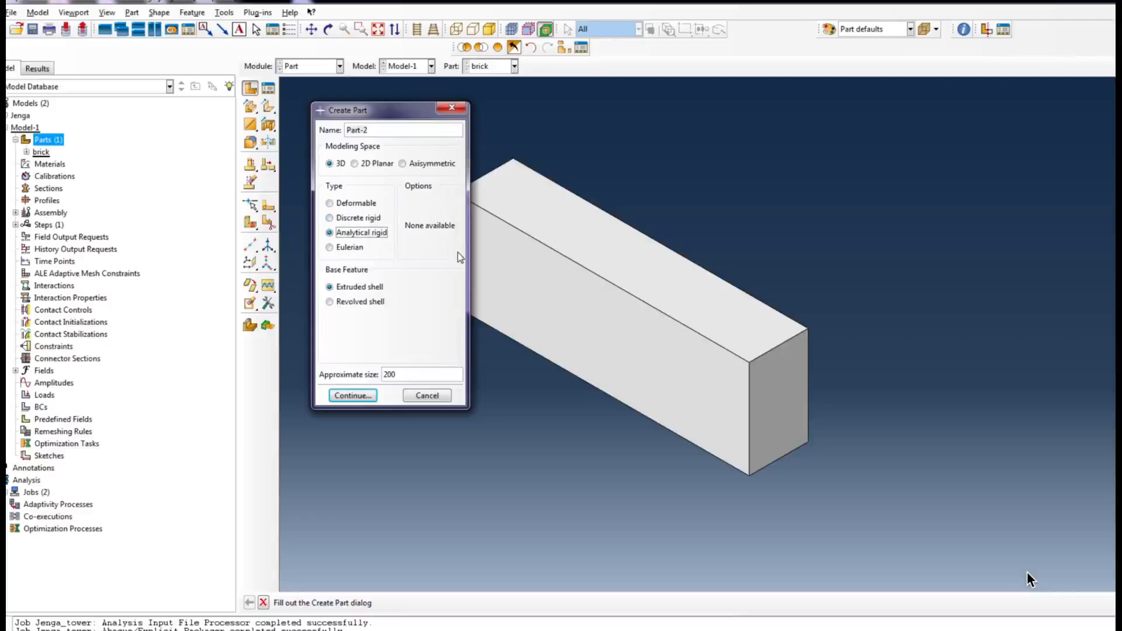
pyautogui.doubleClick(358, 129)
pyautogui.write('ground')
pyautogui.click(359, 396)
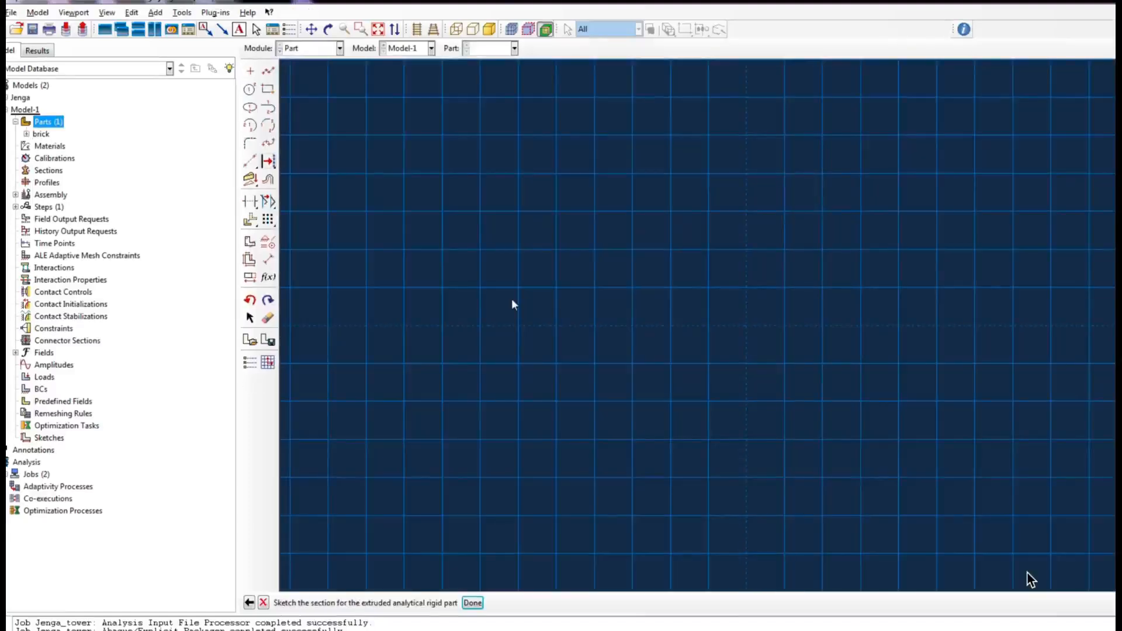
# Step: Sketch a horizontal line about 85 long along the X axis, running across both sides of the origin
pyautogui.click(269, 71)
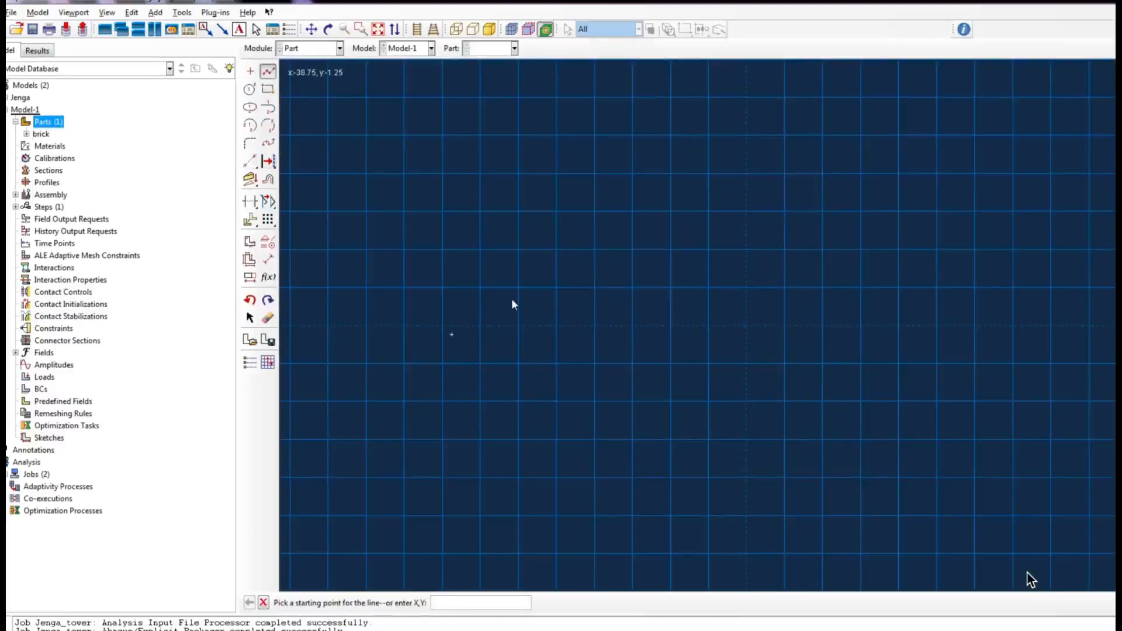
pyautogui.click(445, 326)
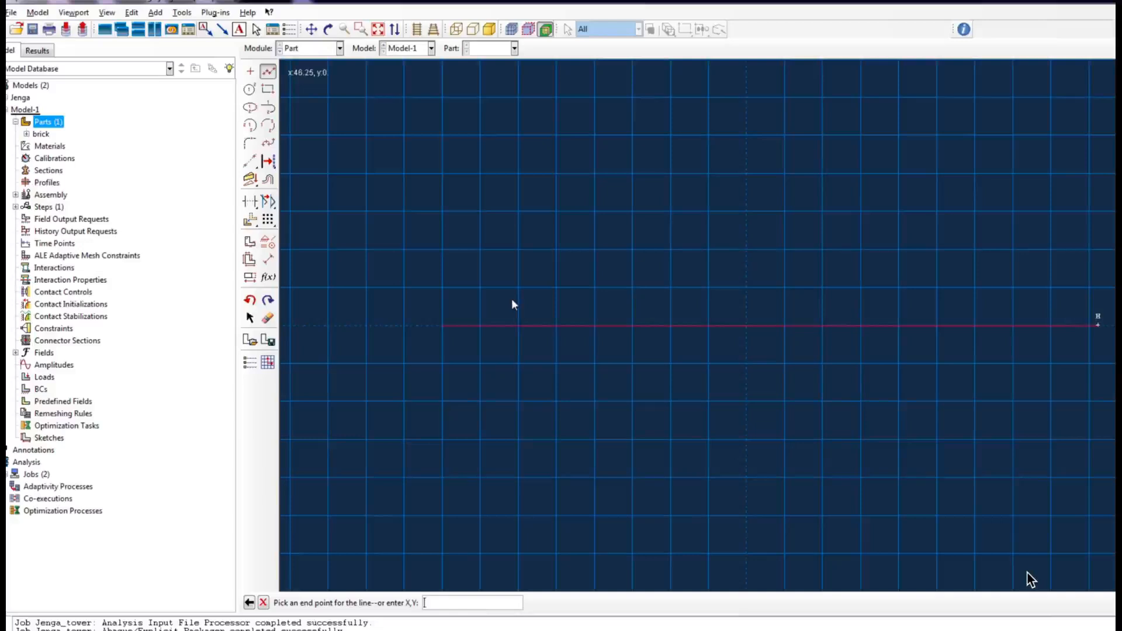
pyautogui.click(1089, 326)
# Step: Dimension the ground line to a length of 500
pyautogui.click(268, 260)
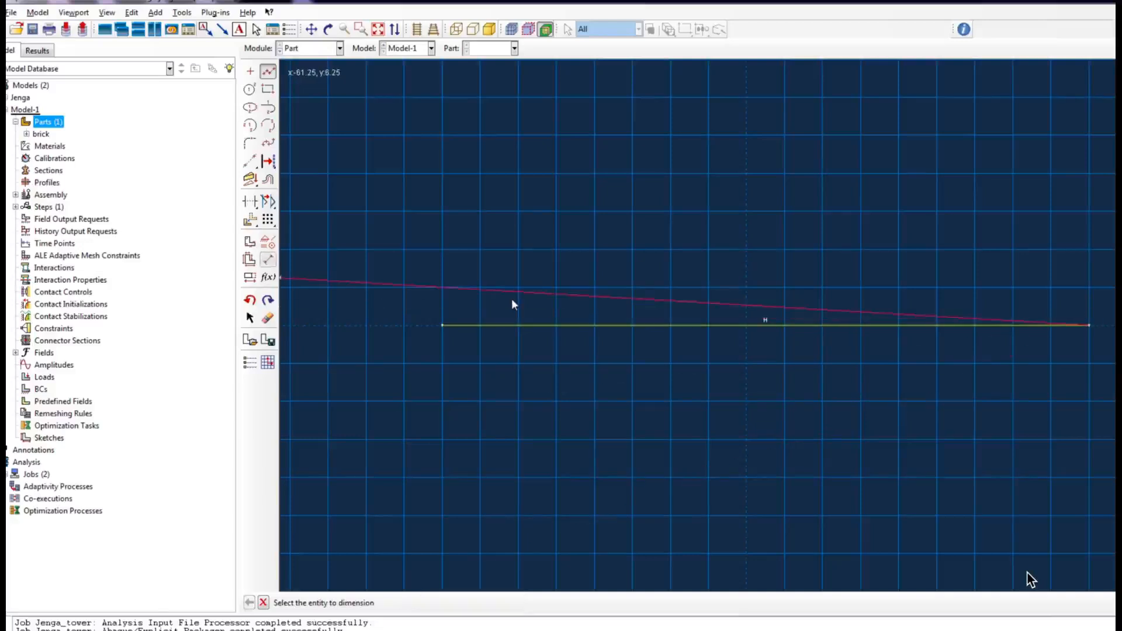
pyautogui.click(728, 325)
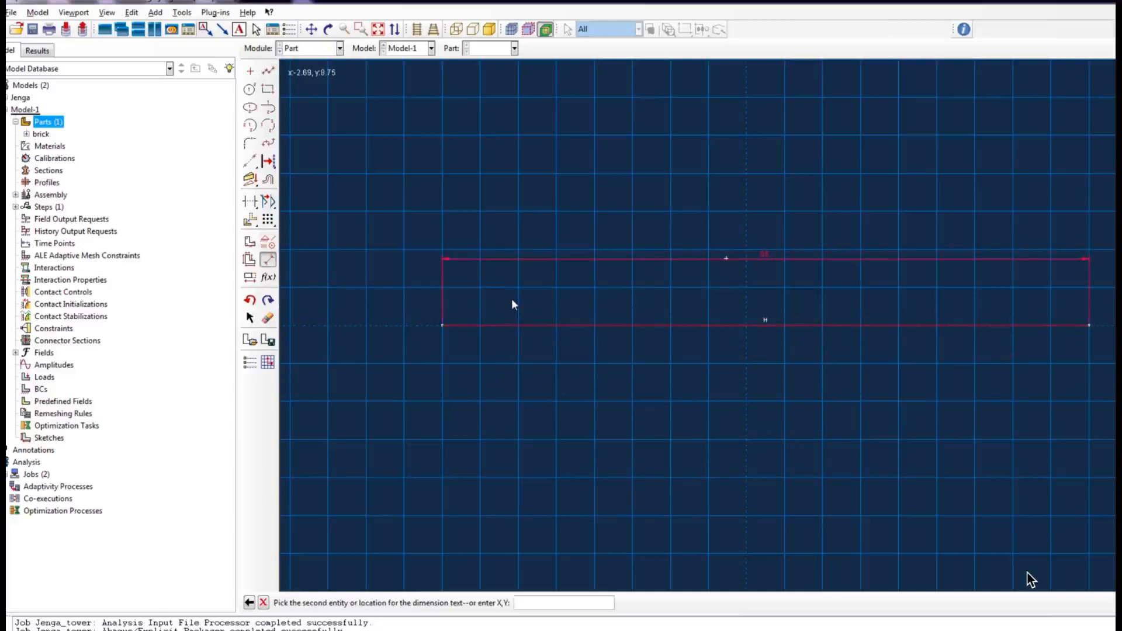
pyautogui.click(727, 256)
pyautogui.write('300')
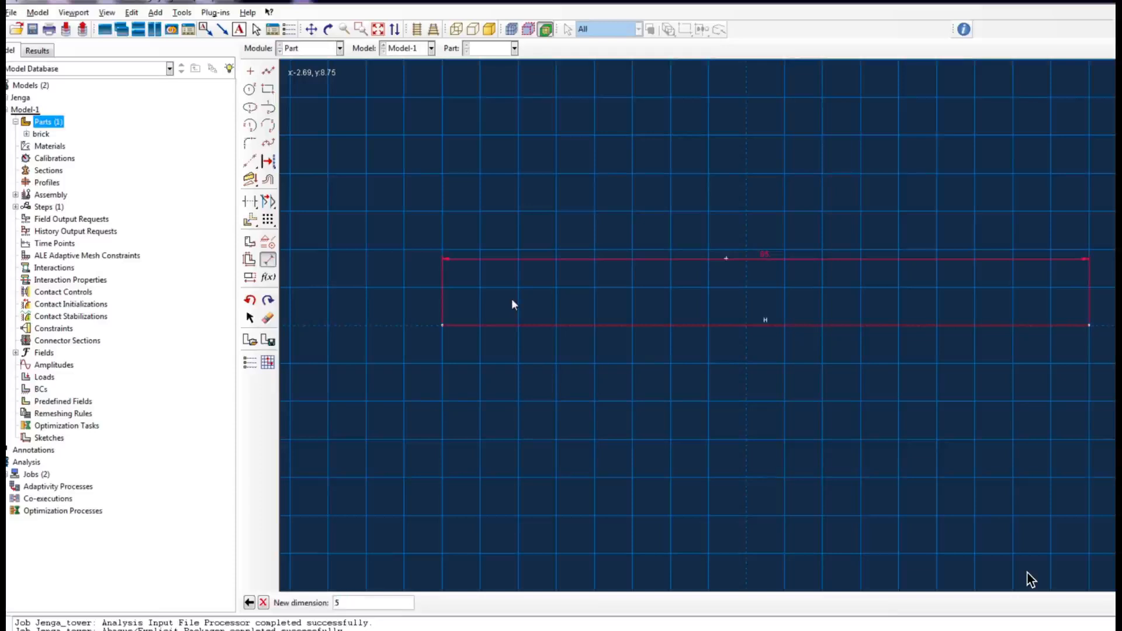
pyautogui.press('Return')
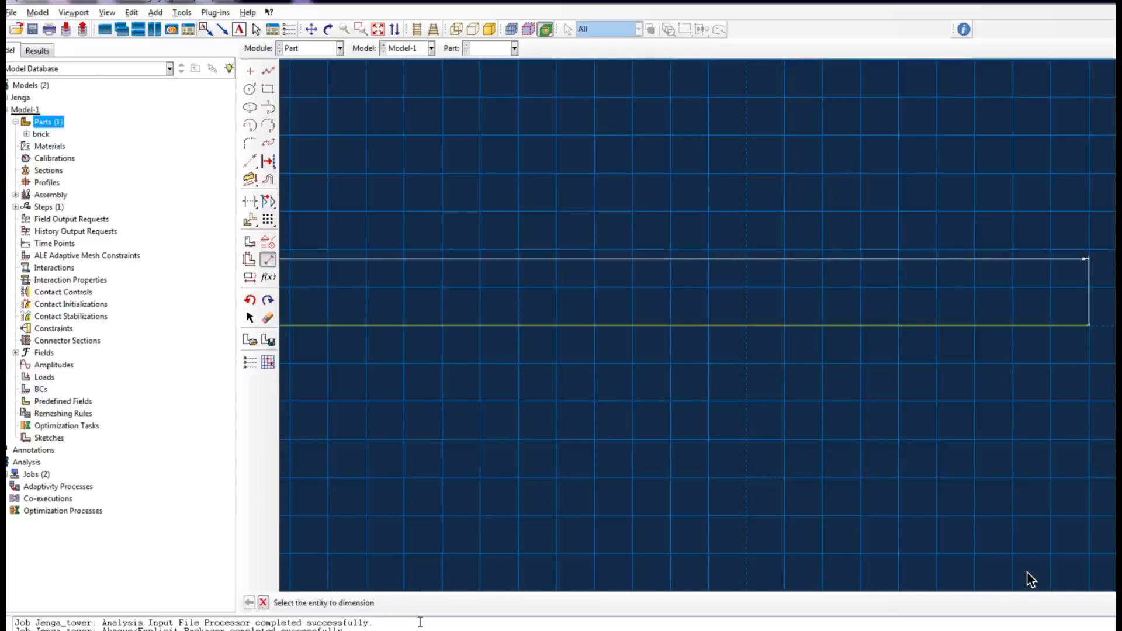
pyautogui.press('Escape')
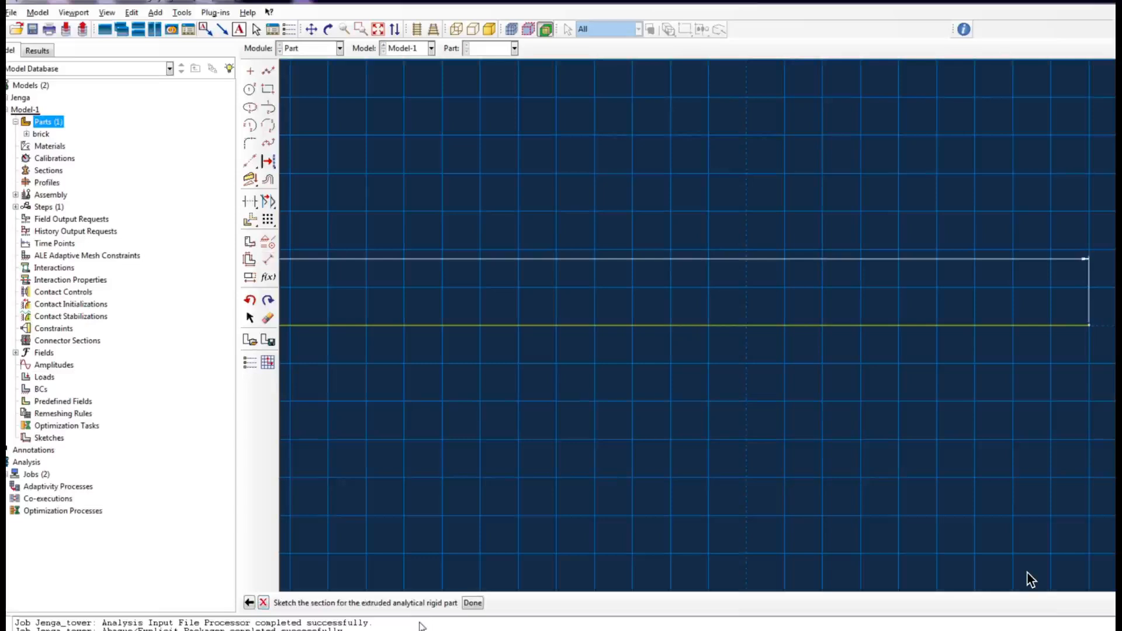
# Step: Finish the ground section and give it a display extrusion depth of 500
pyautogui.scroll(-3, 1032, 579)
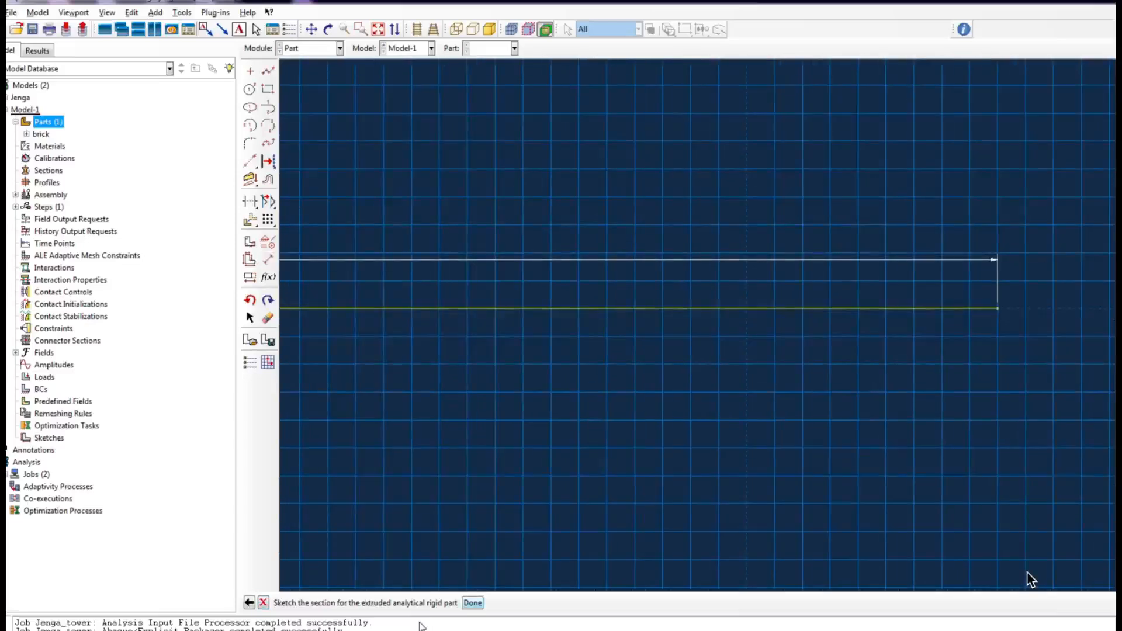
pyautogui.press('Return')
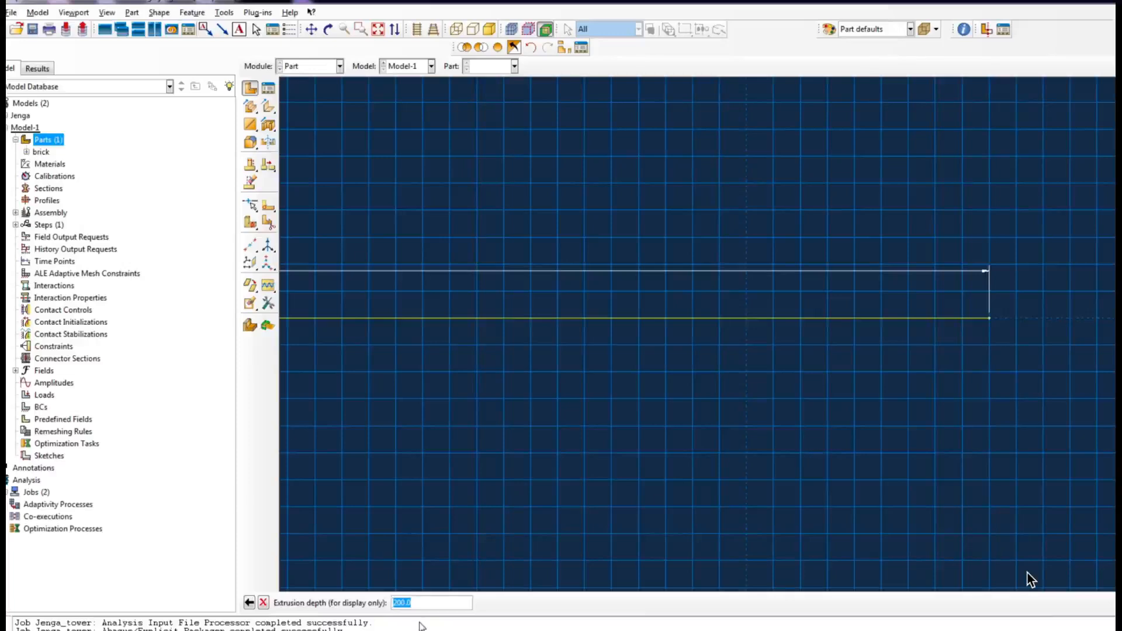
pyautogui.write('500')
pyautogui.press('Return')
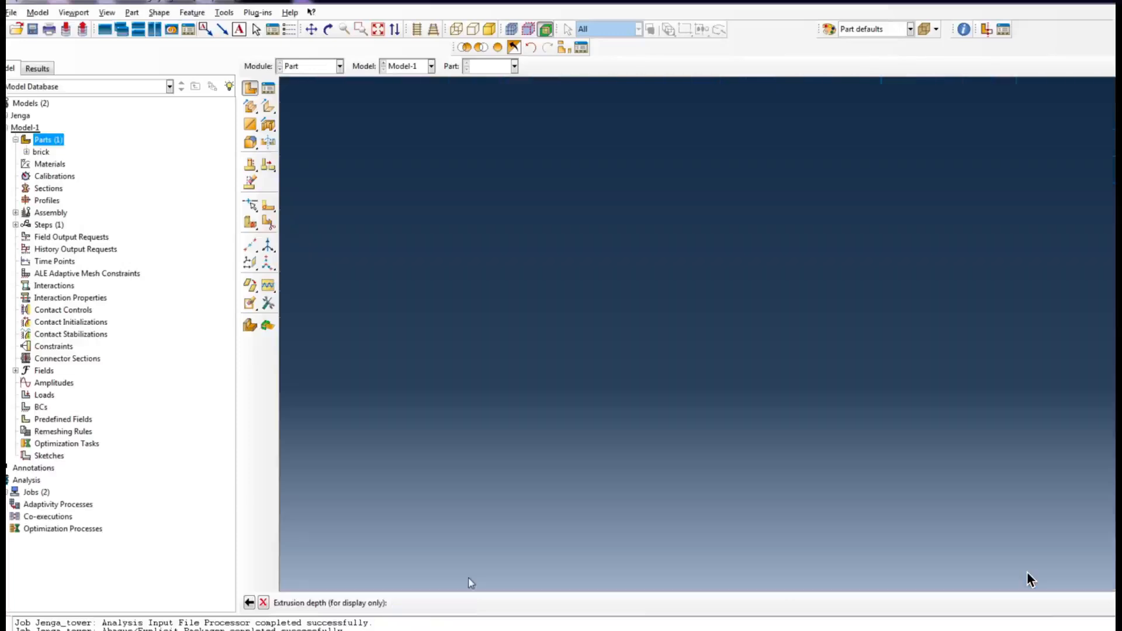
pyautogui.scroll(1, 829, 292)
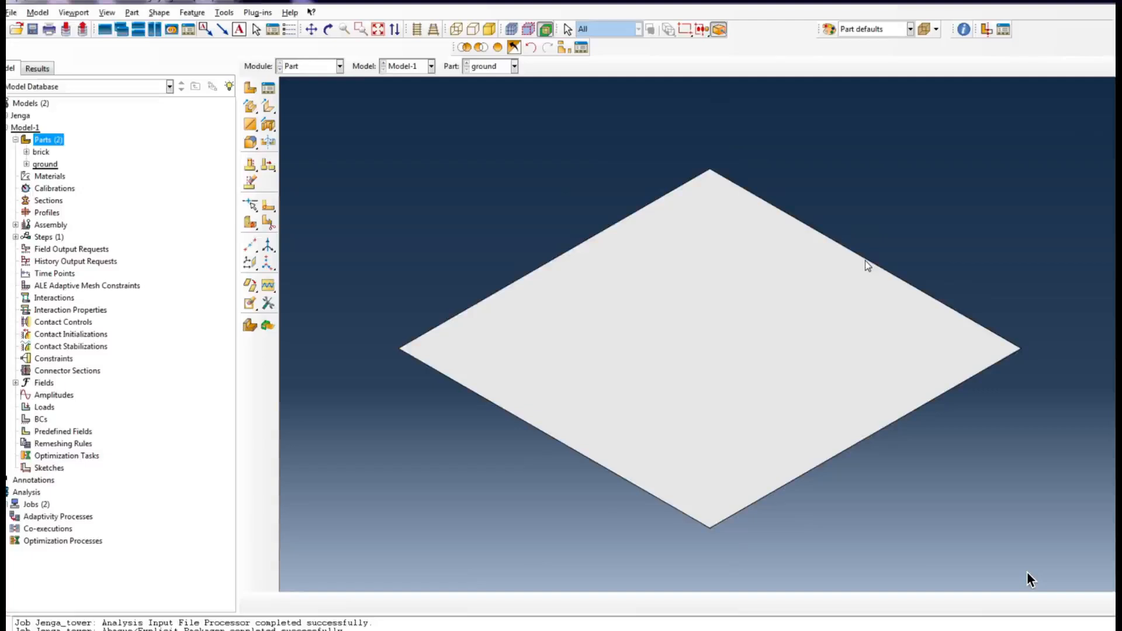
# Step: Add a datum point at the ground plate's center, midway between the midpoints of two opposite edges
pyautogui.click(250, 245)
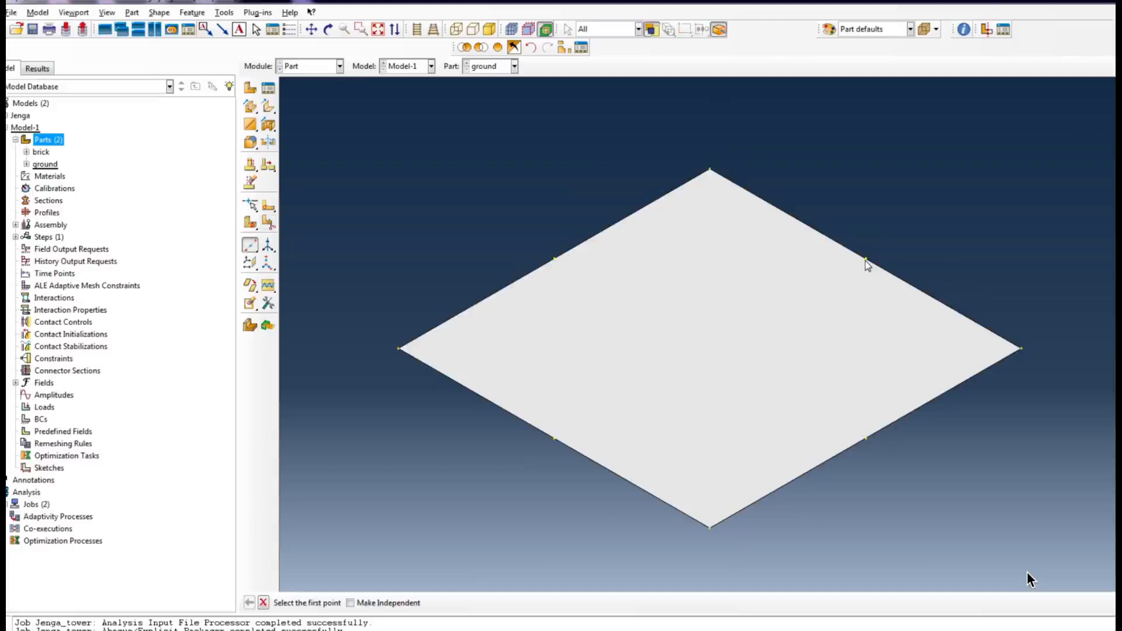
pyautogui.click(554, 258)
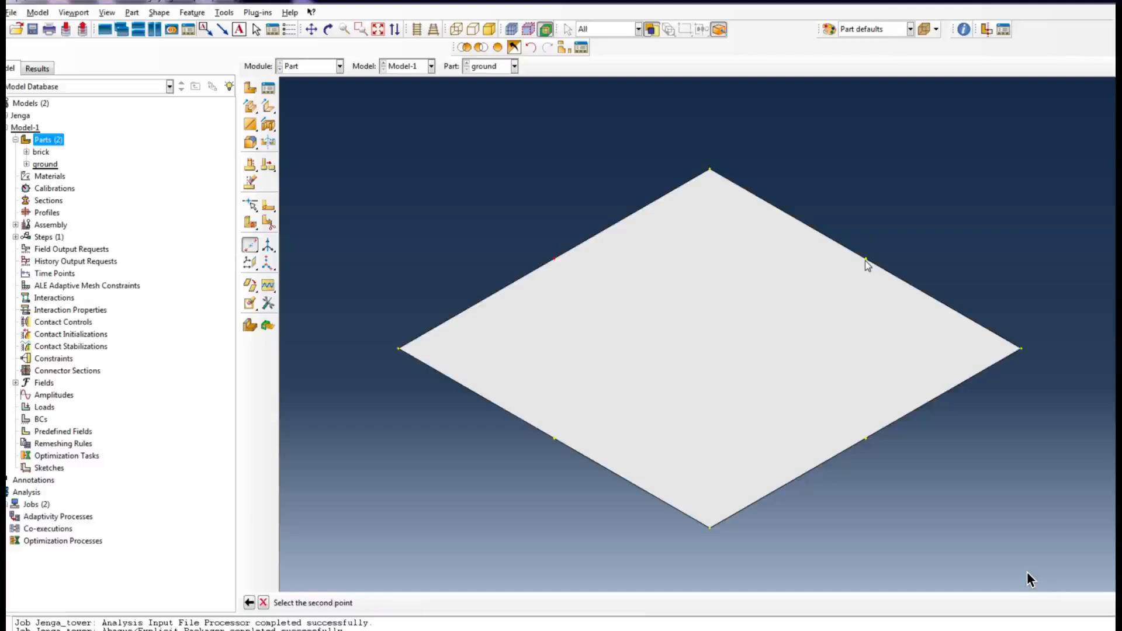
pyautogui.click(866, 437)
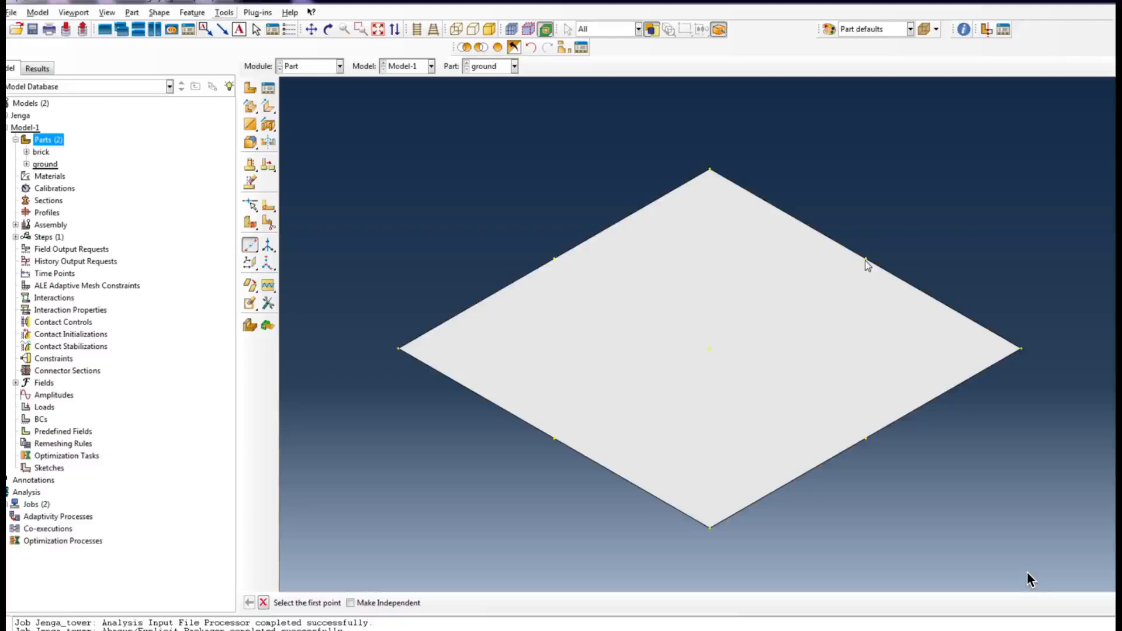
# Step: Assign a reference point to the ground part at its central datum point
pyautogui.click(224, 12)
pyautogui.click(252, 35)
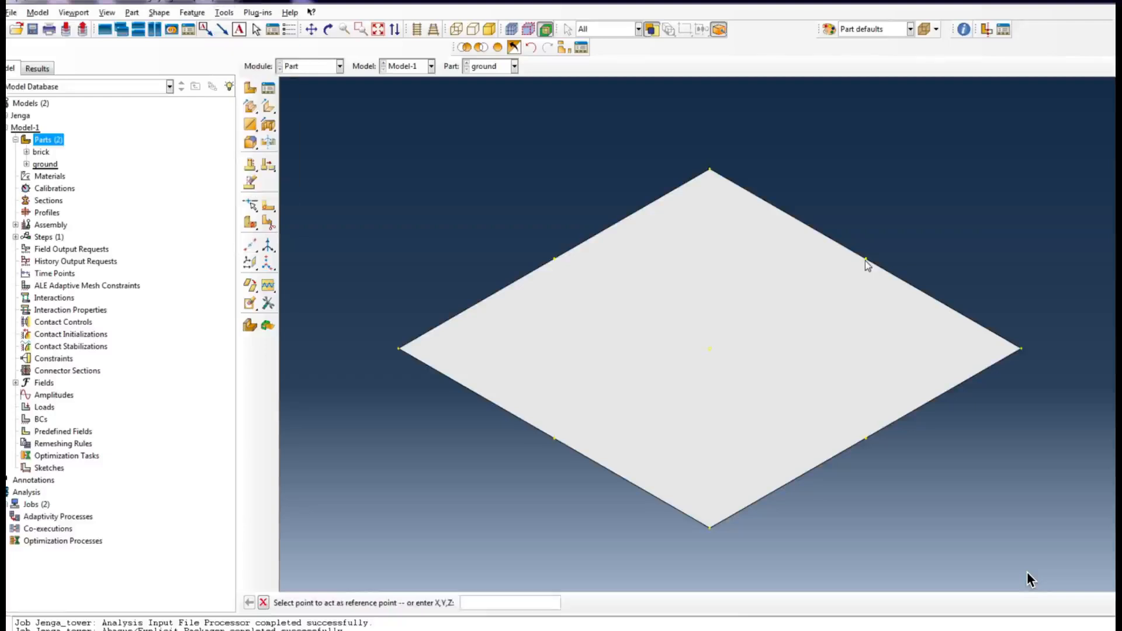
pyautogui.click(710, 349)
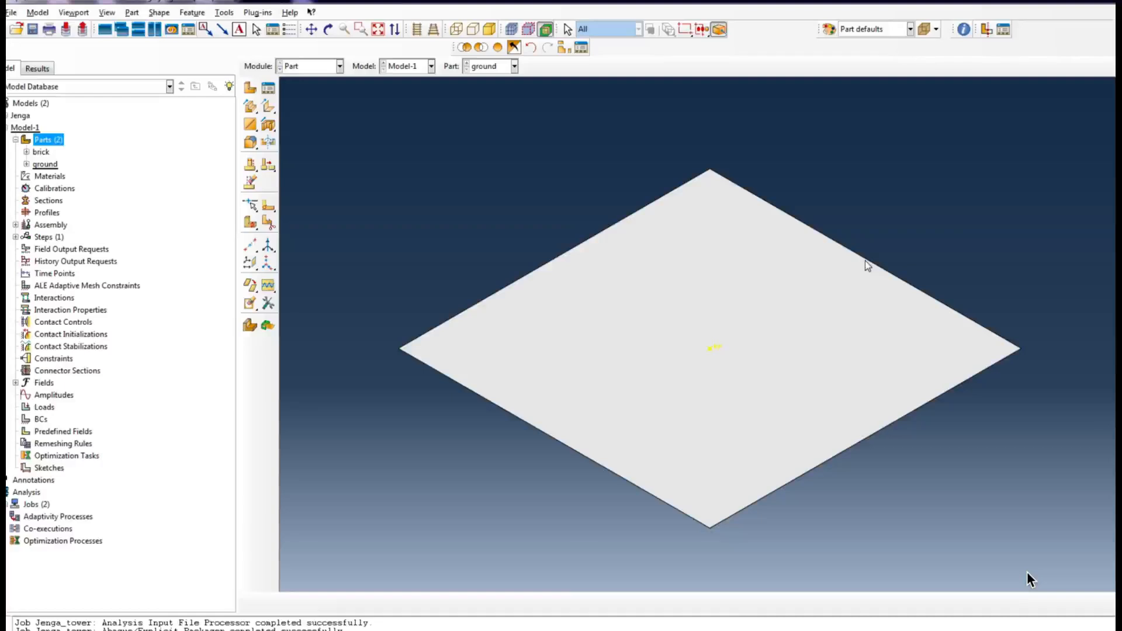
# Step: Create a material named wood with isotropic elasticity, Young's modulus 10000 and Poisson's ratio 0.3
pyautogui.rightClick(49, 176)
pyautogui.click(81, 195)
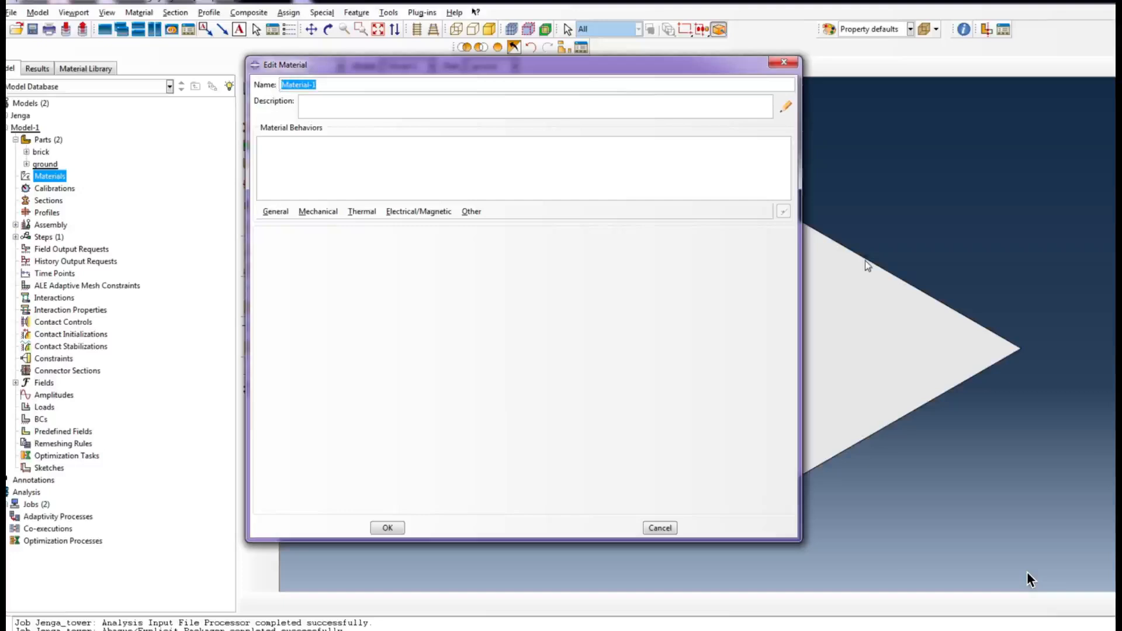
pyautogui.write('wood')
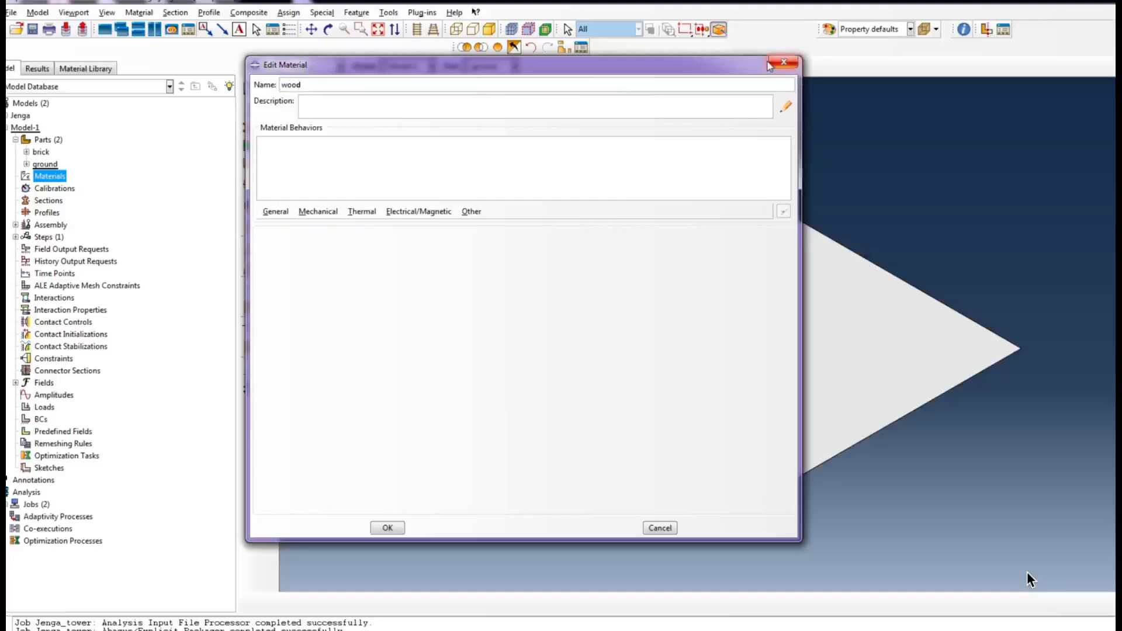
pyautogui.click(318, 211)
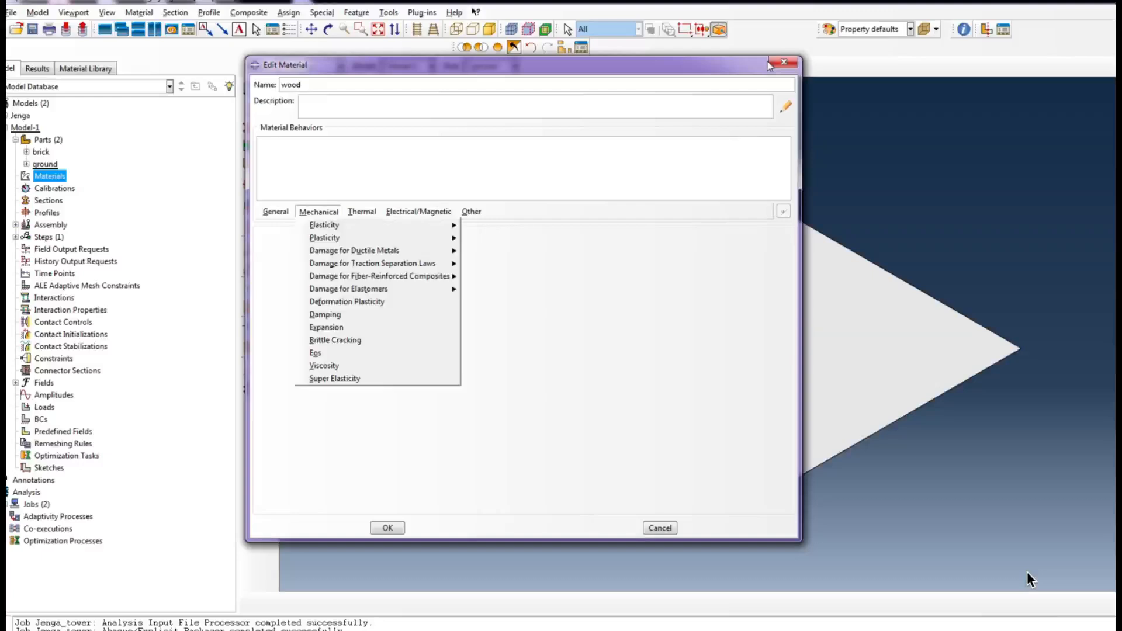
pyautogui.moveTo(325, 225)
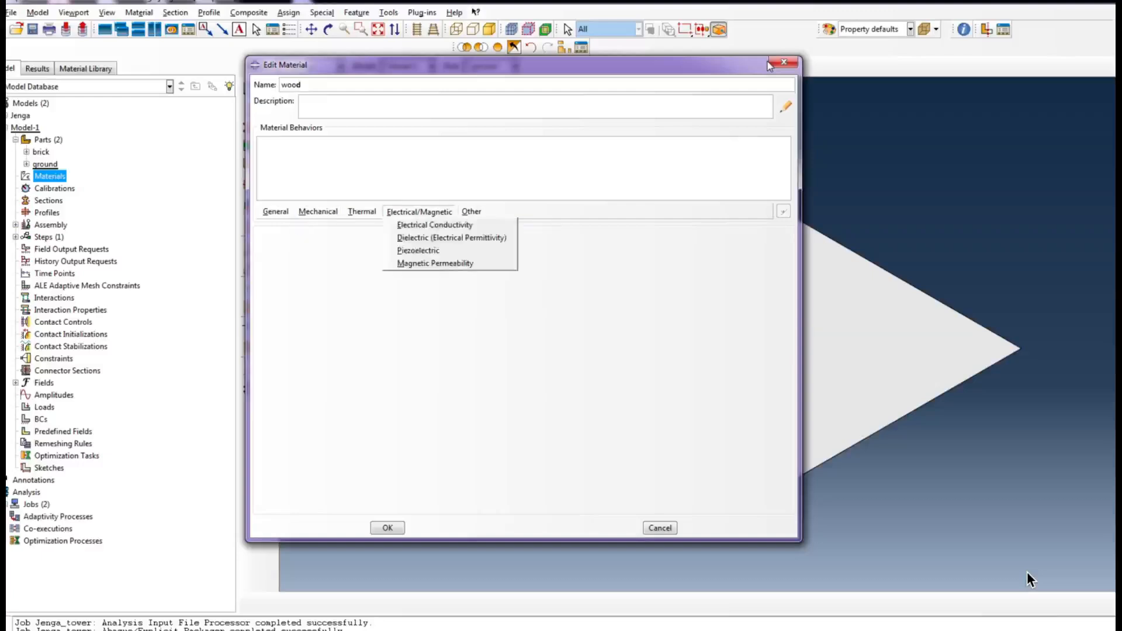
pyautogui.click(485, 226)
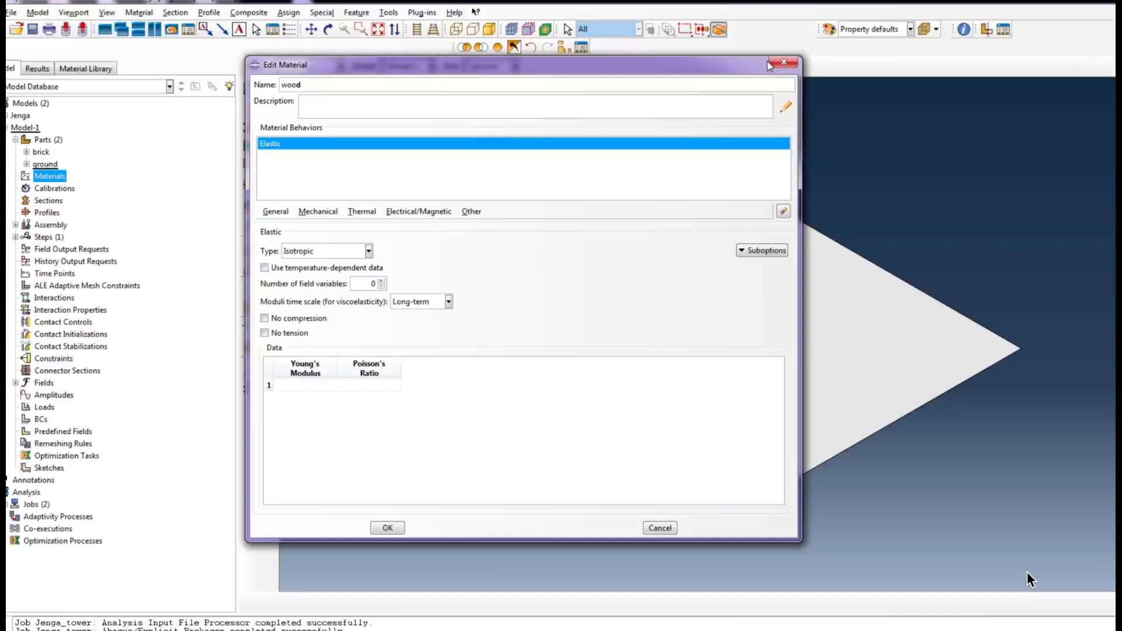
pyautogui.click(305, 386)
pyautogui.write('10000')
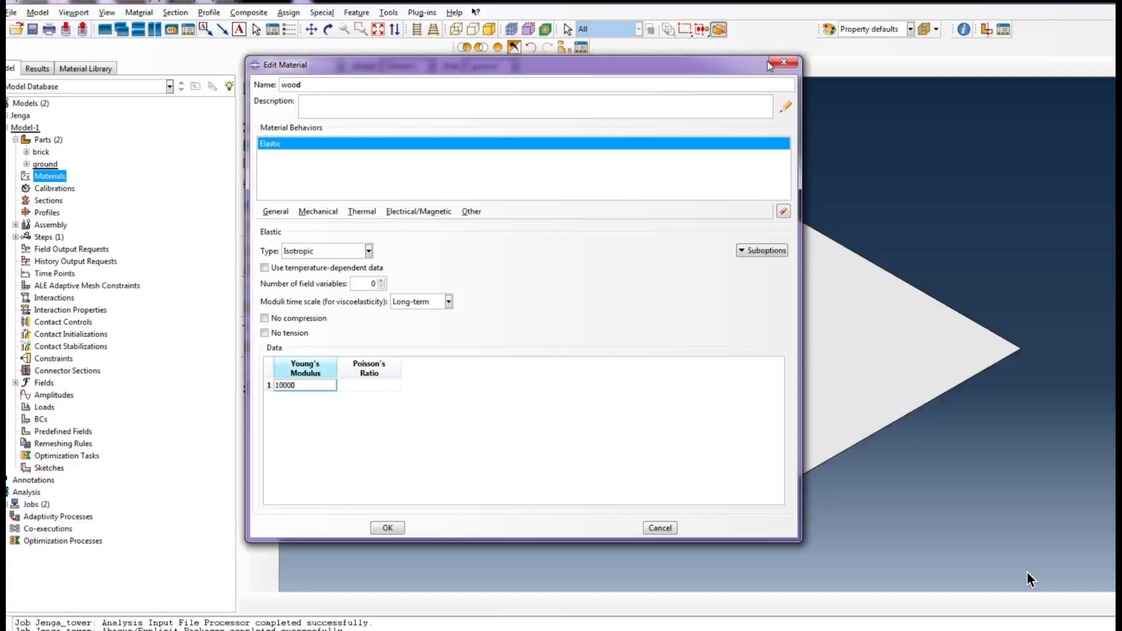
pyautogui.press('Tab')
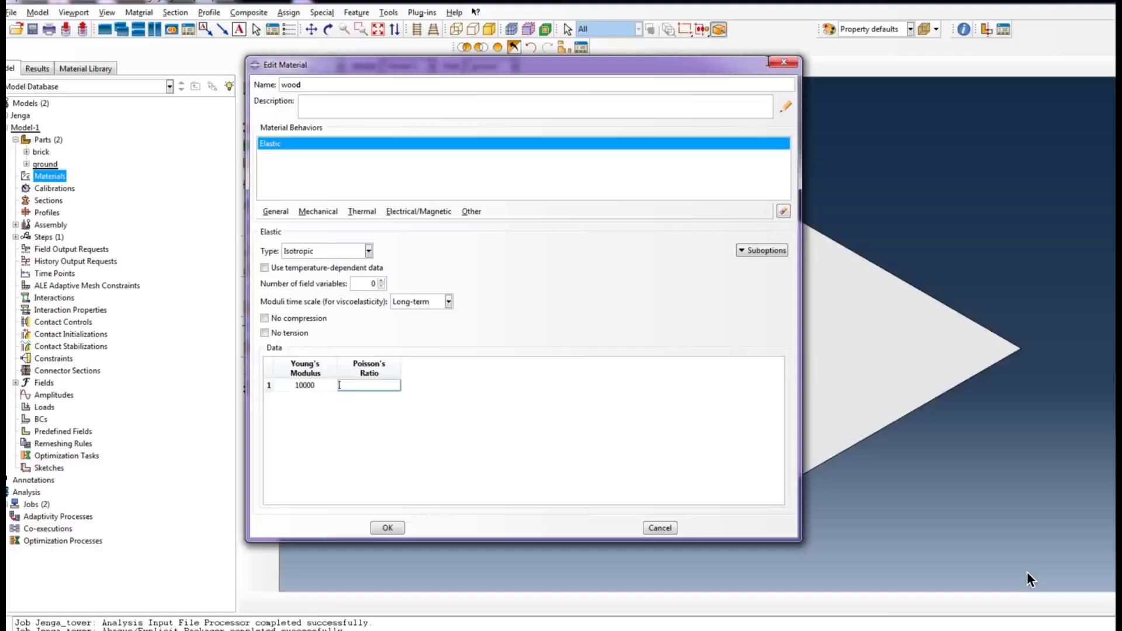
pyautogui.write('0.3')
# Step: Add a uniform mass density of 0.7e-9 to the wood material and finish its definition
pyautogui.moveTo(769, 66); pyautogui.dragTo(784, 67)
pyautogui.click(307, 230)
pyautogui.click(317, 243)
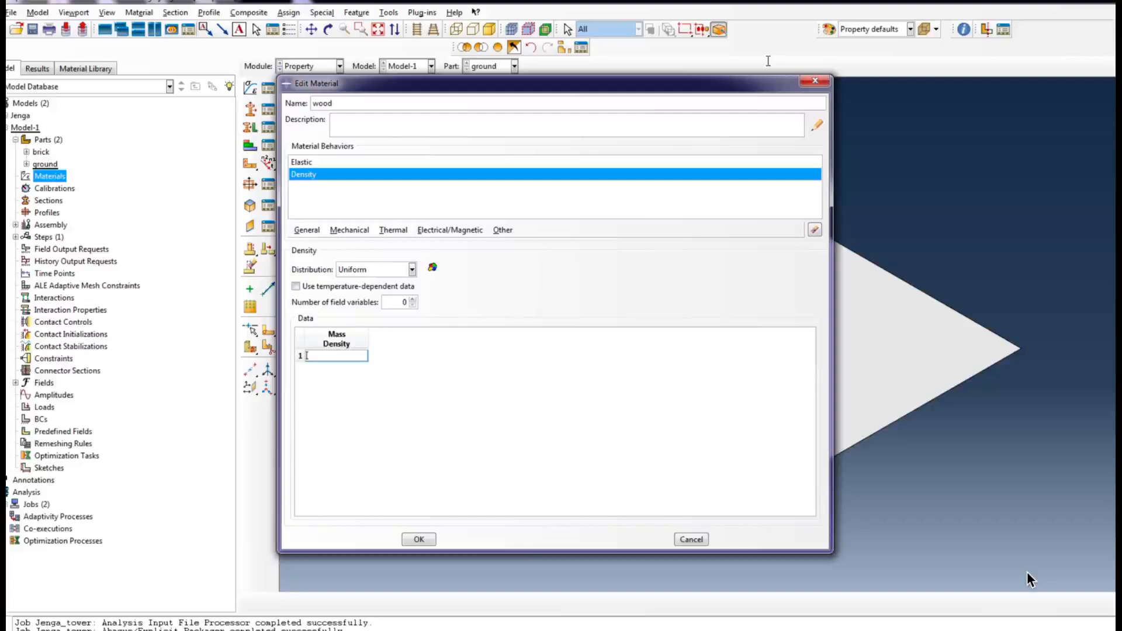
pyautogui.write('0.7e-9')
pyautogui.click(418, 540)
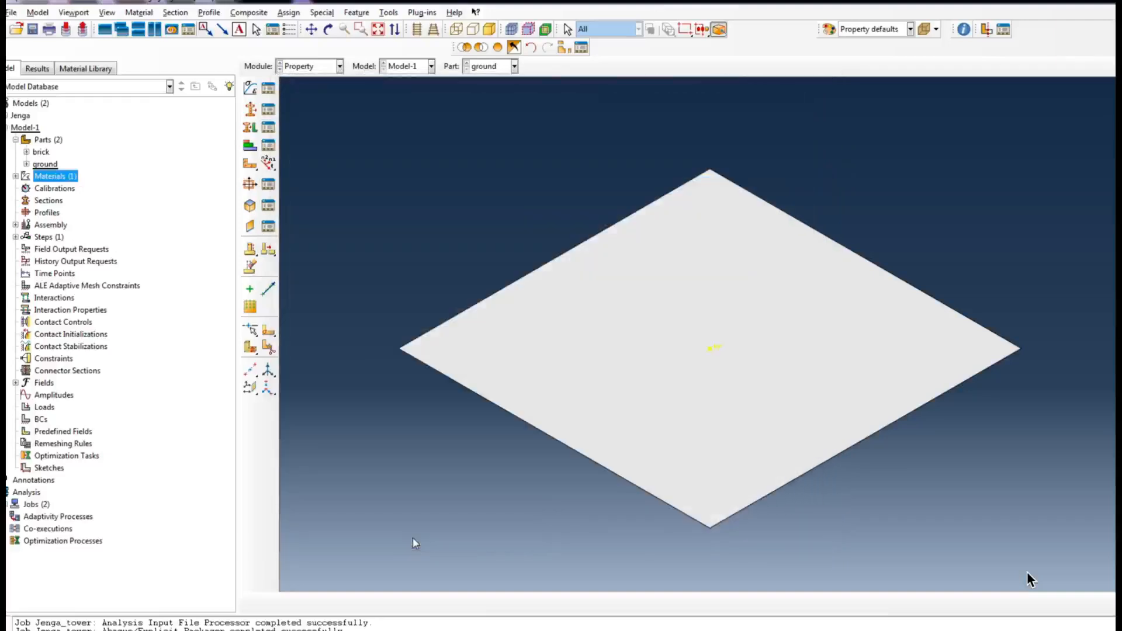
# Step: Create a solid homogeneous section named wood that uses the wood material
pyautogui.rightClick(53, 201)
pyautogui.click(83, 222)
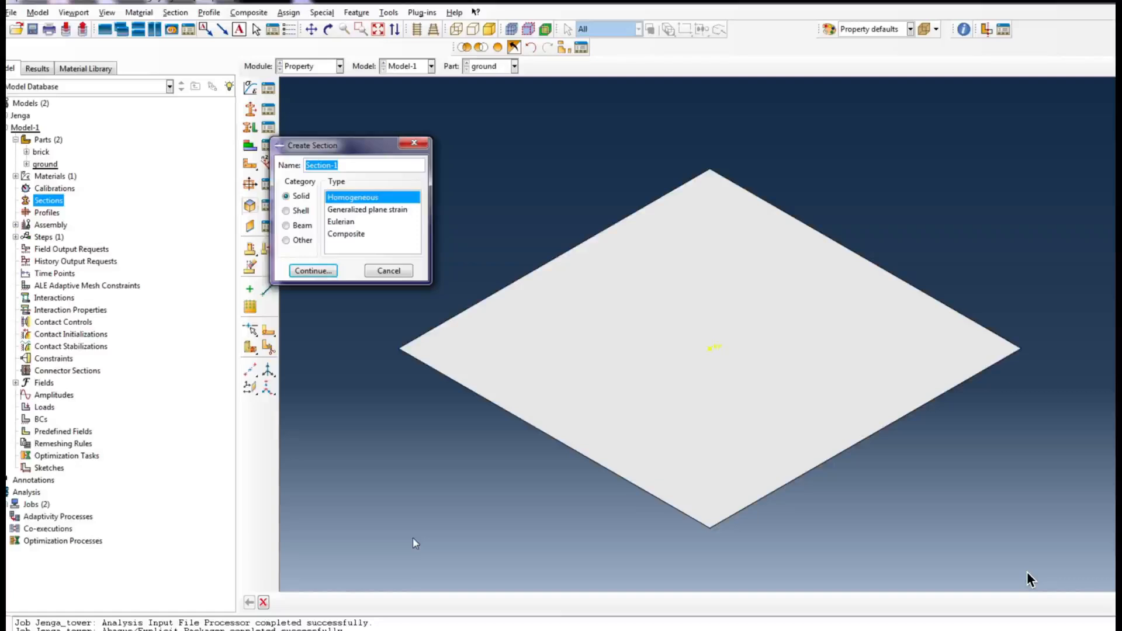
pyautogui.write('wood')
pyautogui.click(314, 270)
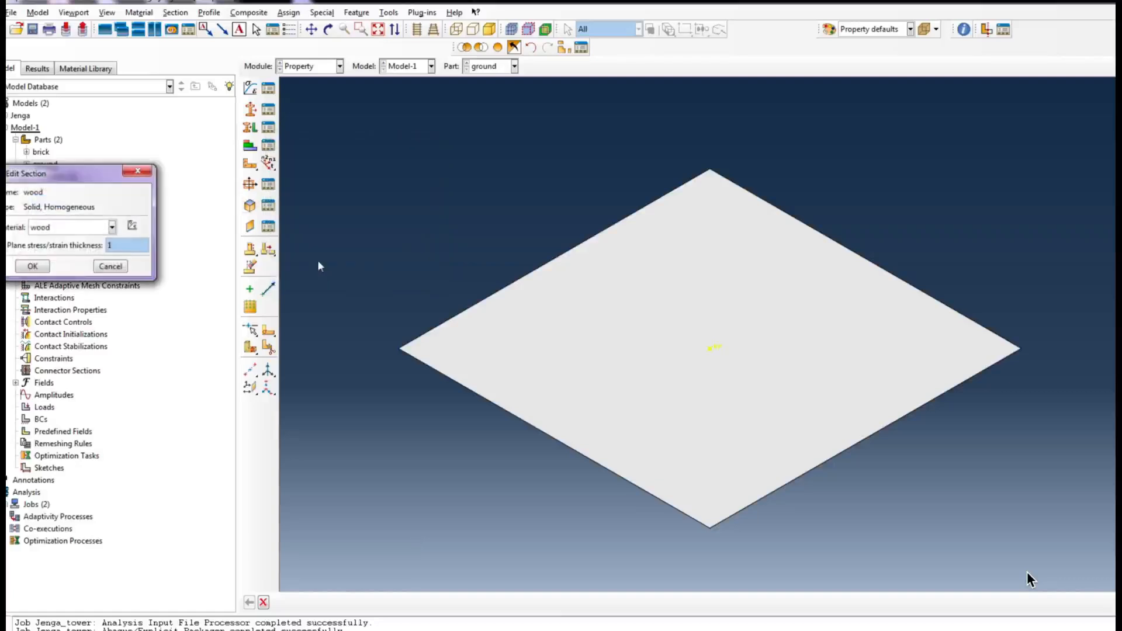
pyautogui.press('Return')
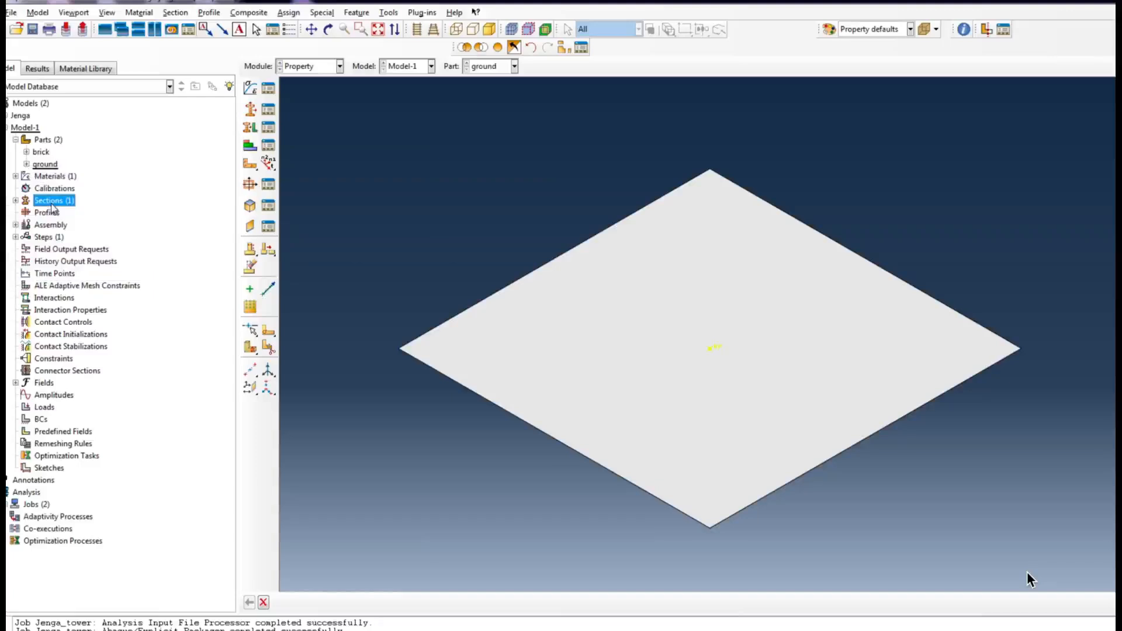
# Step: Assign the wood section to the entire brick part
pyautogui.click(515, 67)
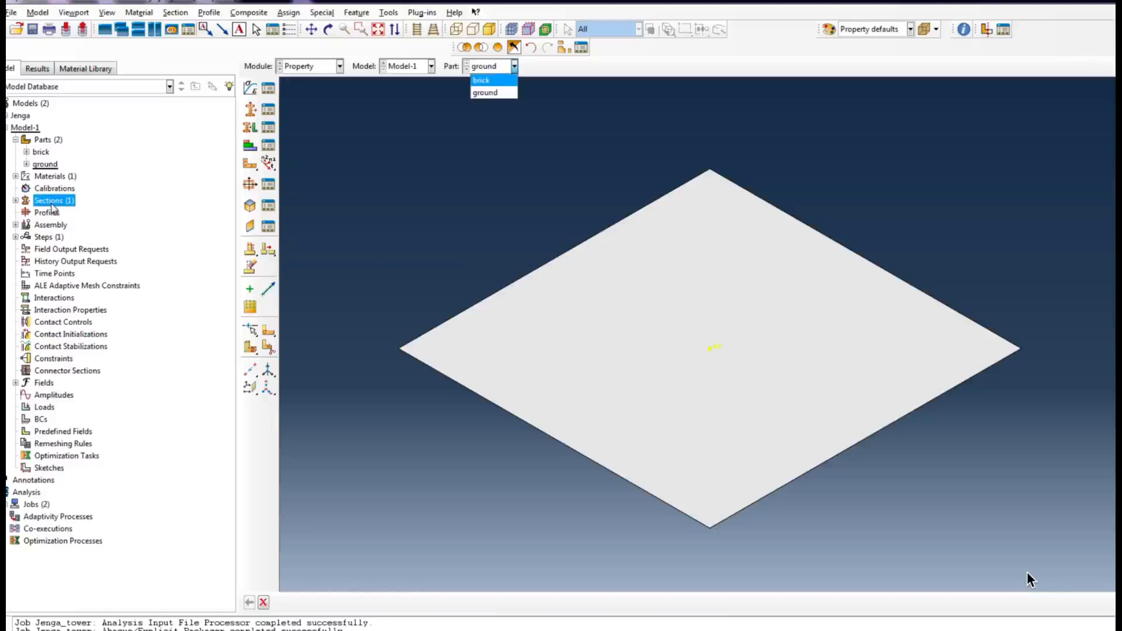
pyautogui.click(482, 81)
pyautogui.click(250, 128)
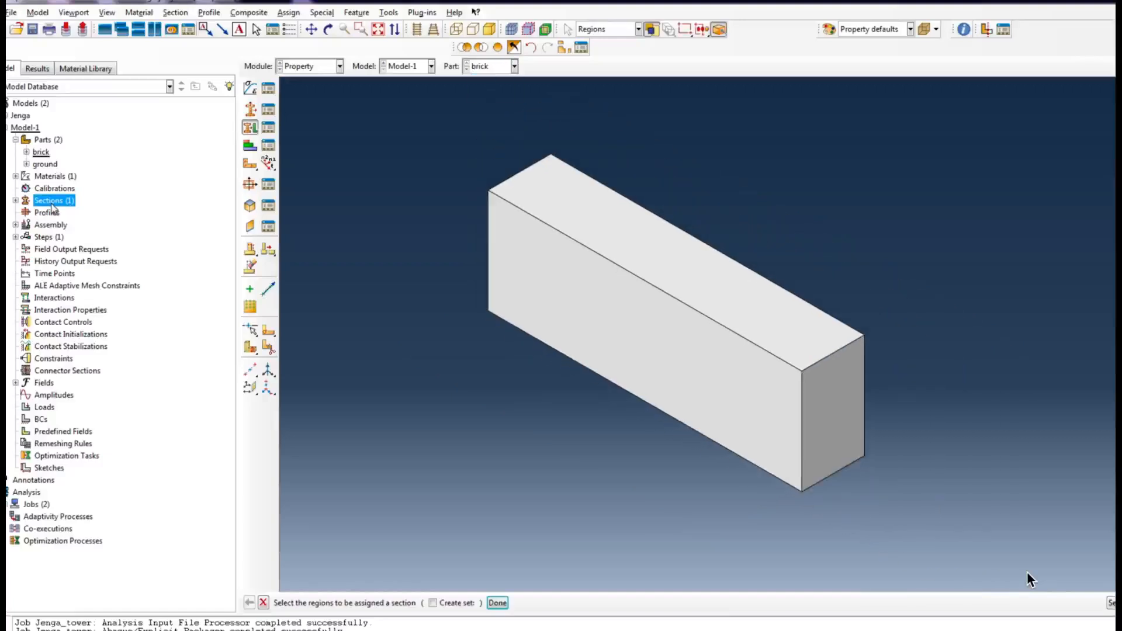
pyautogui.click(585, 304)
pyautogui.click(498, 604)
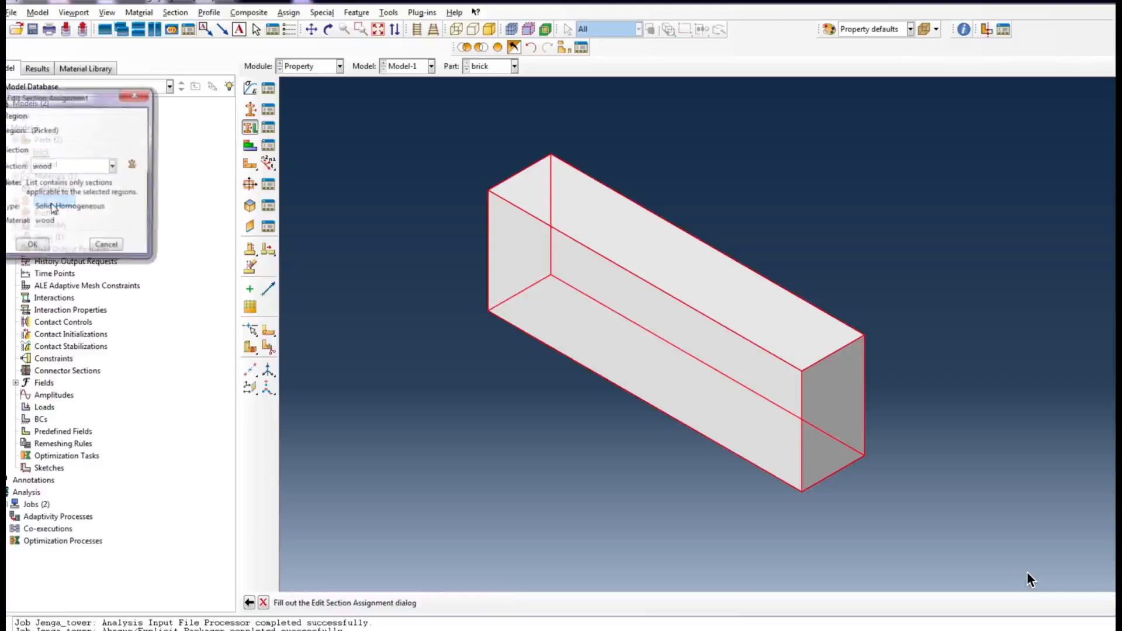
pyautogui.click(32, 244)
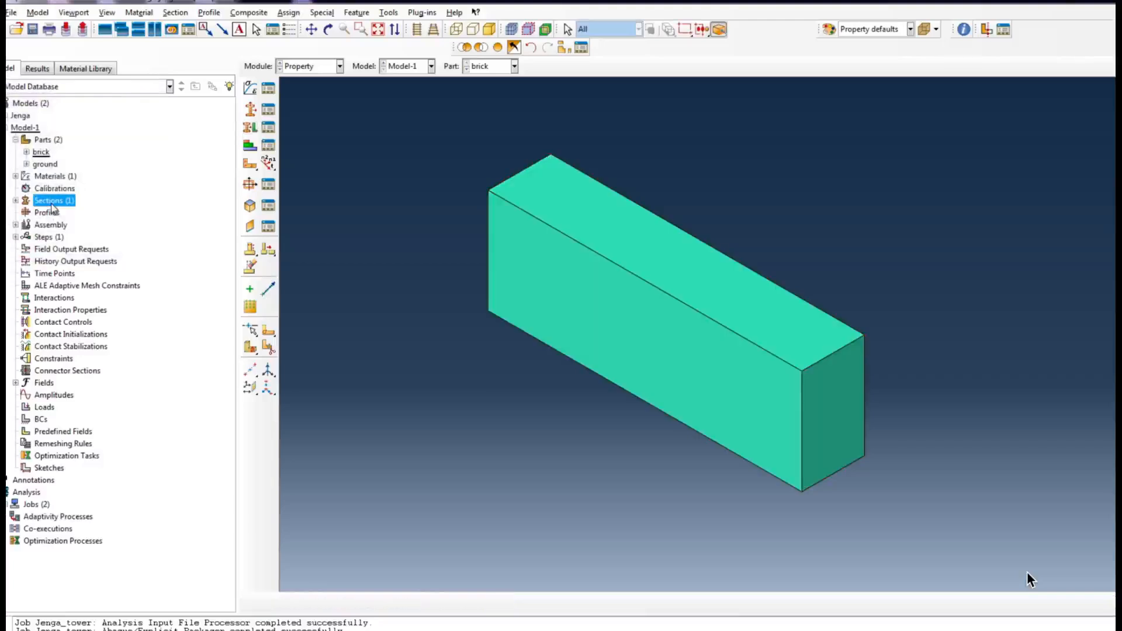
# Step: Seed the brick part for meshing with an approximate global element size of 5
pyautogui.click(339, 66)
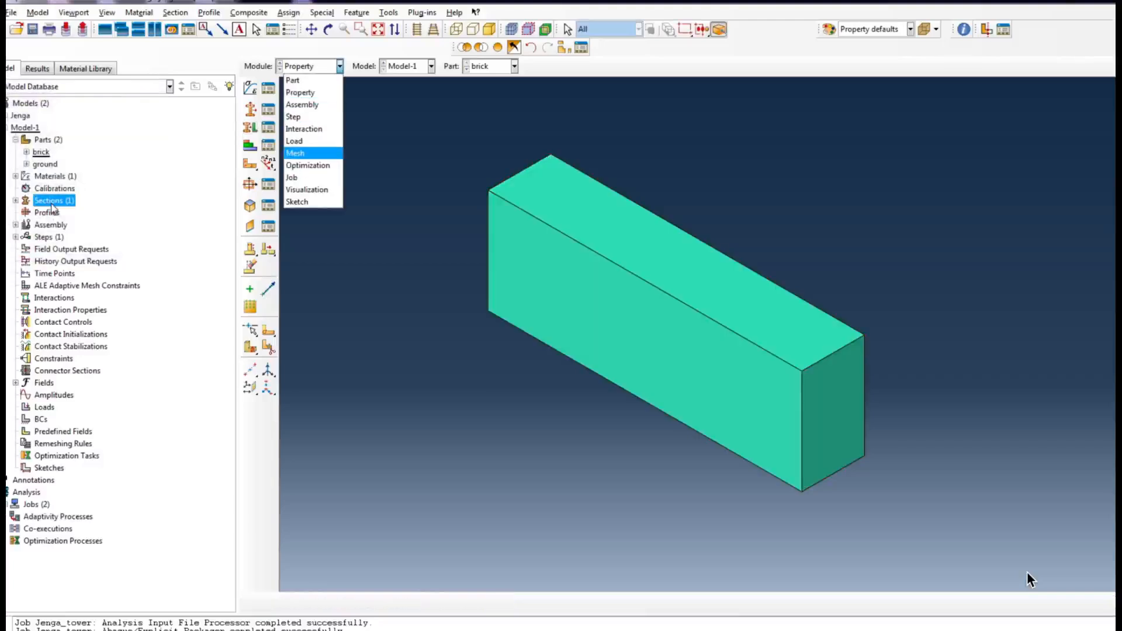
pyautogui.click(296, 153)
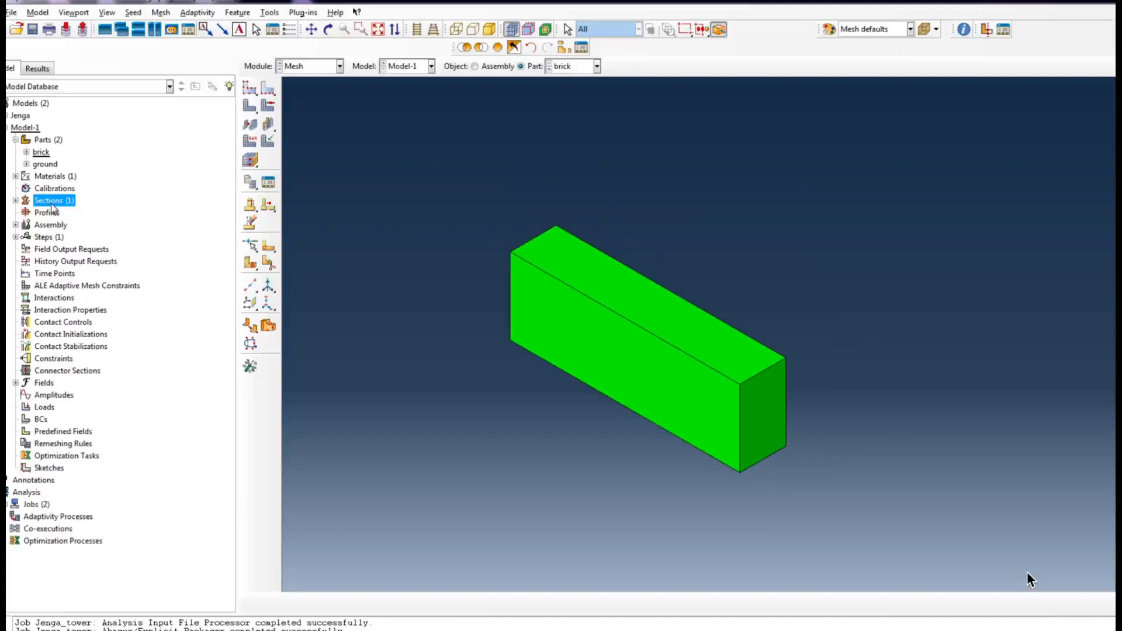
pyautogui.scroll(-3, 1028, 574)
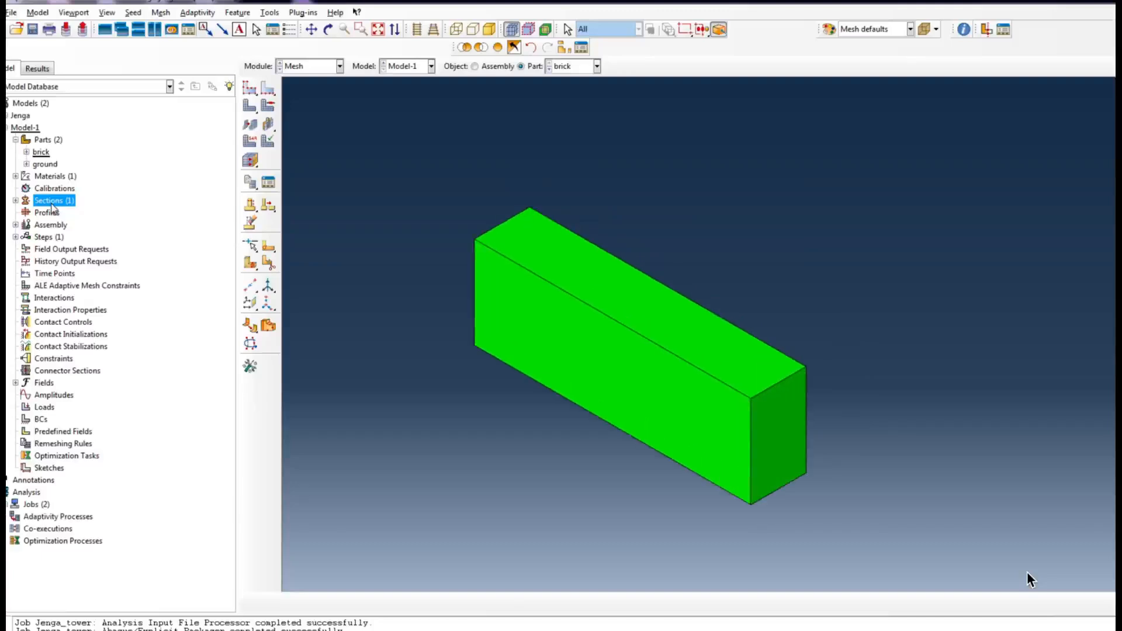
pyautogui.click(250, 87)
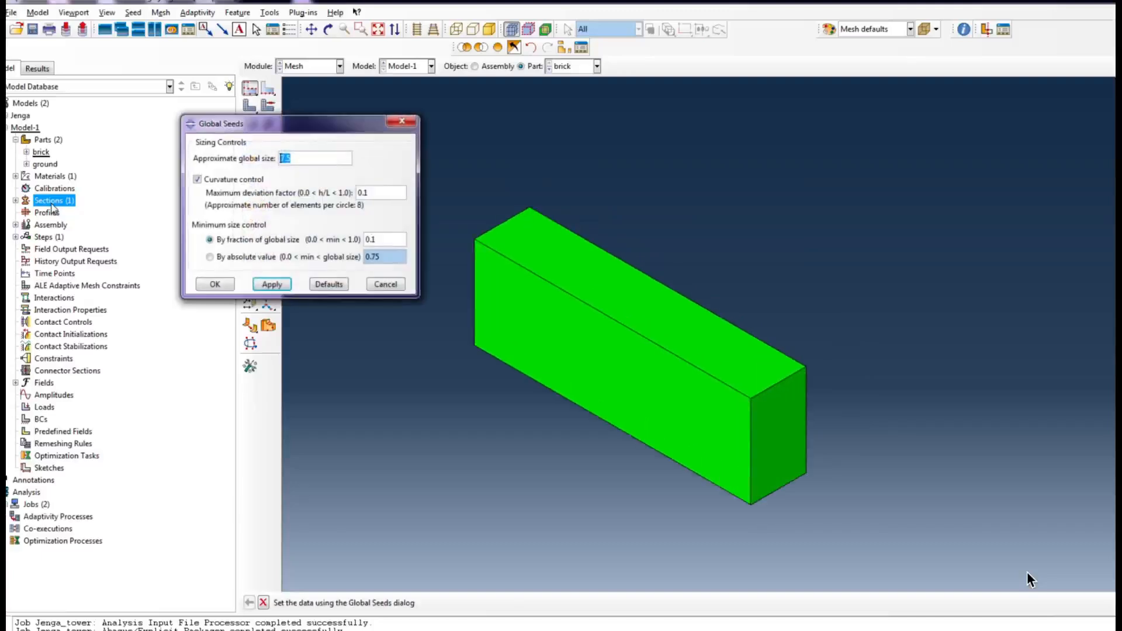
pyautogui.moveTo(298, 123); pyautogui.dragTo(260, 129)
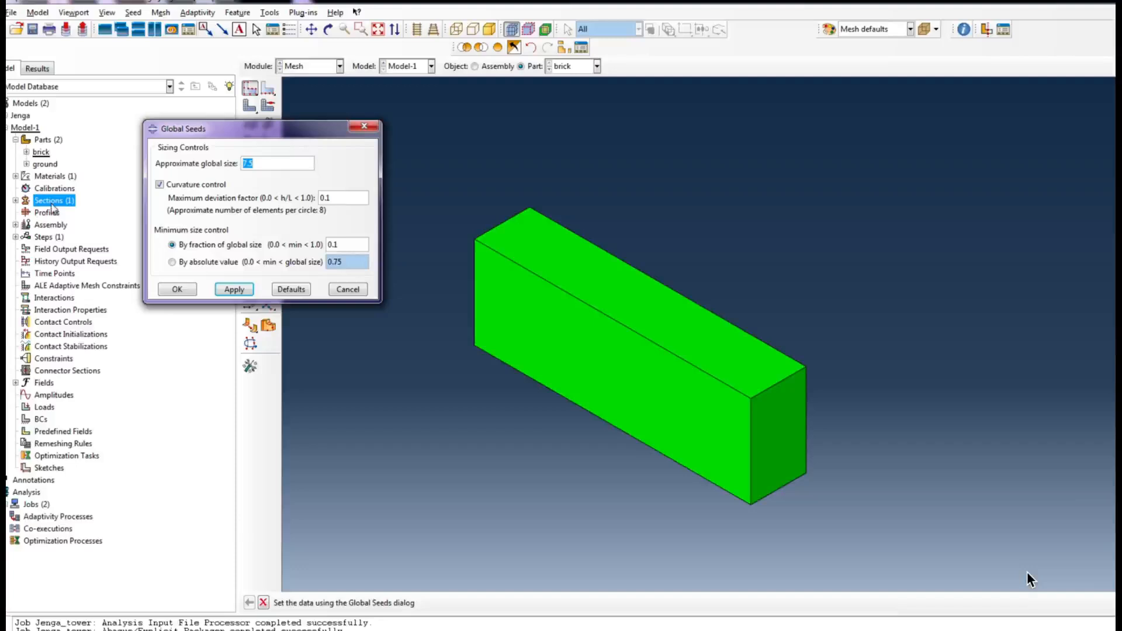
pyautogui.write('5')
pyautogui.press('Return')
pyautogui.press('Return')
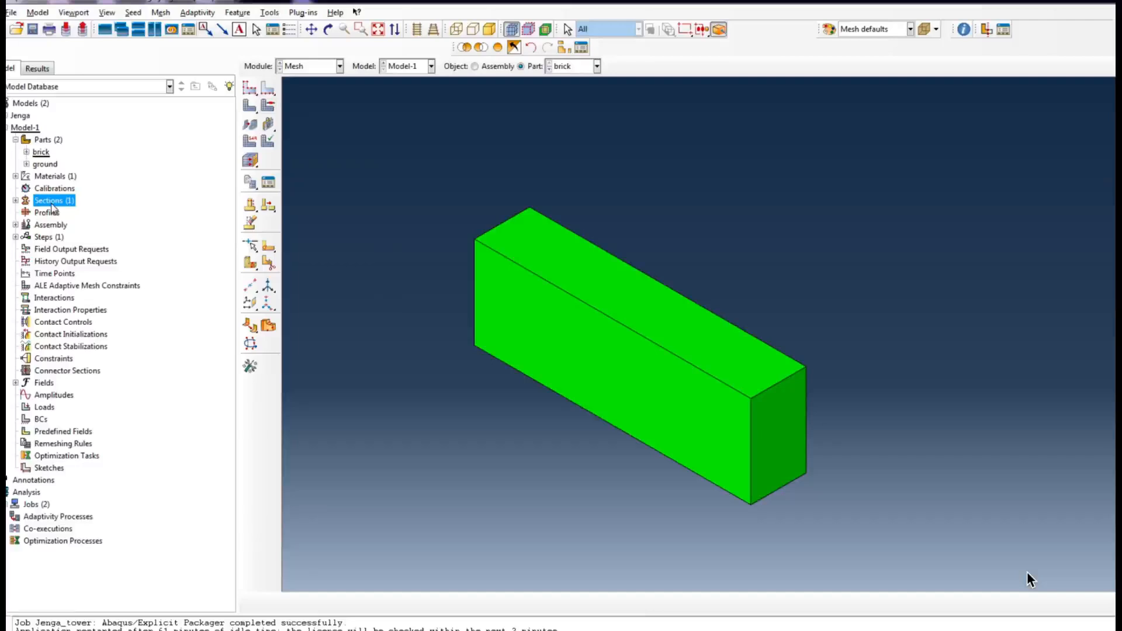
pyautogui.scroll(-3, 414, 259)
pyautogui.scroll(2, 515, 353)
pyautogui.scroll(-2, 497, 371)
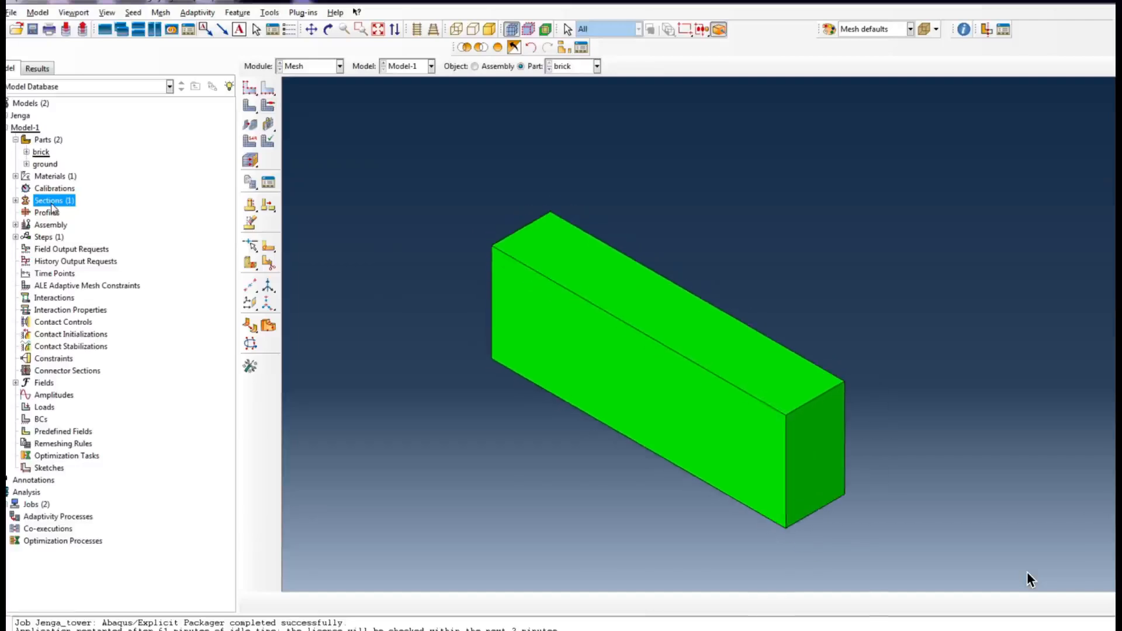
pyautogui.scroll(1, 449, 486)
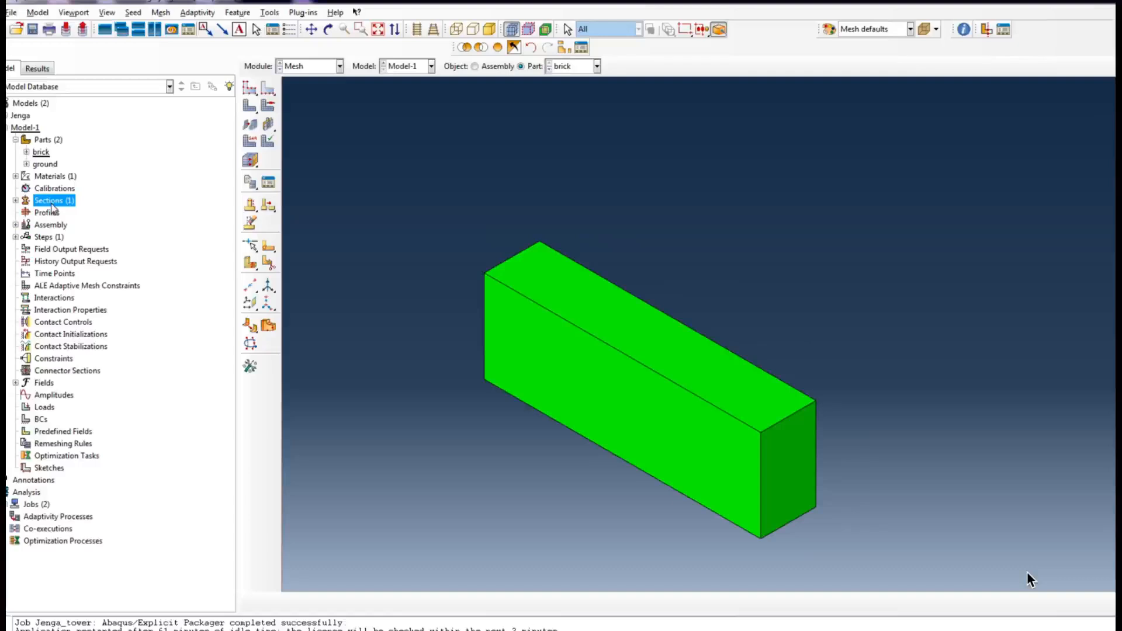
pyautogui.scroll(-1, 493, 253)
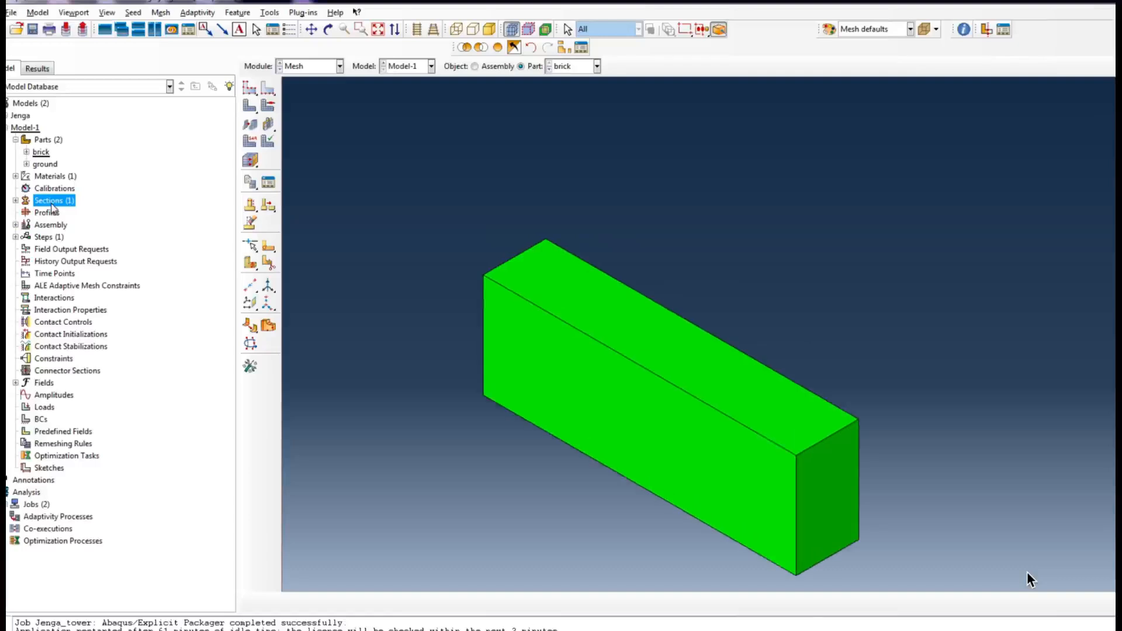
pyautogui.scroll(1, 454, 251)
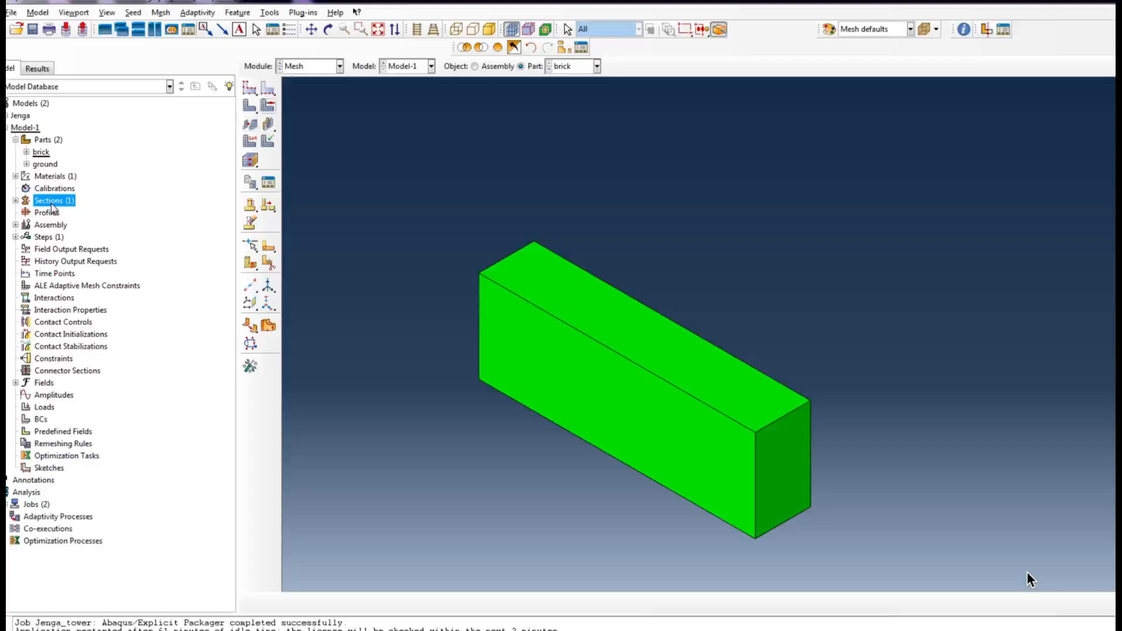
pyautogui.scroll(1, 694, 370)
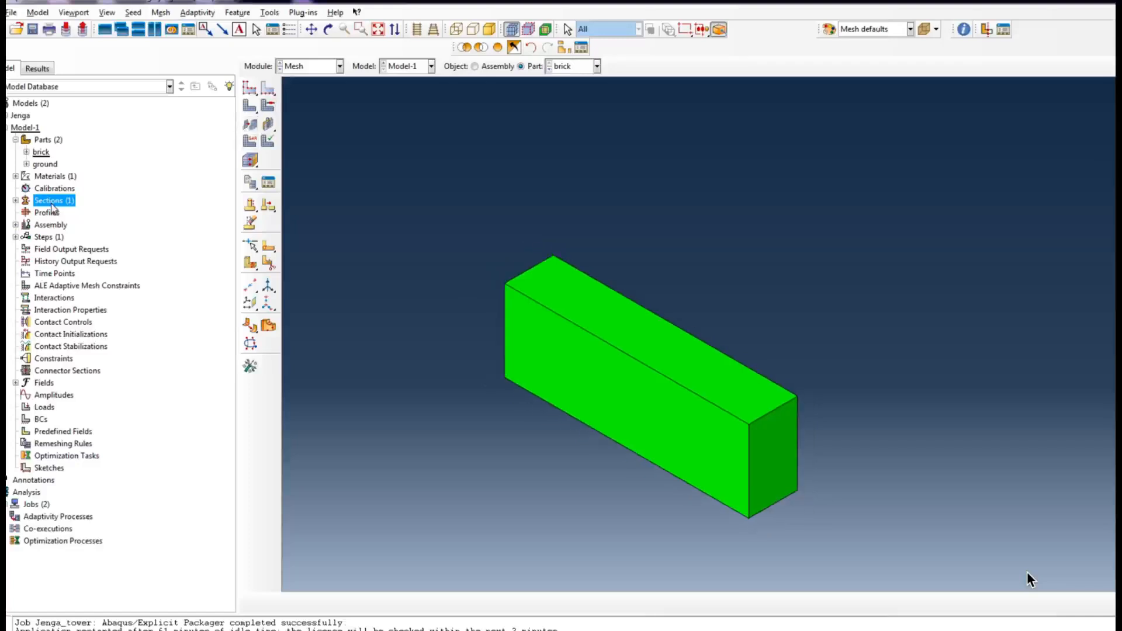
pyautogui.scroll(-1, 461, 344)
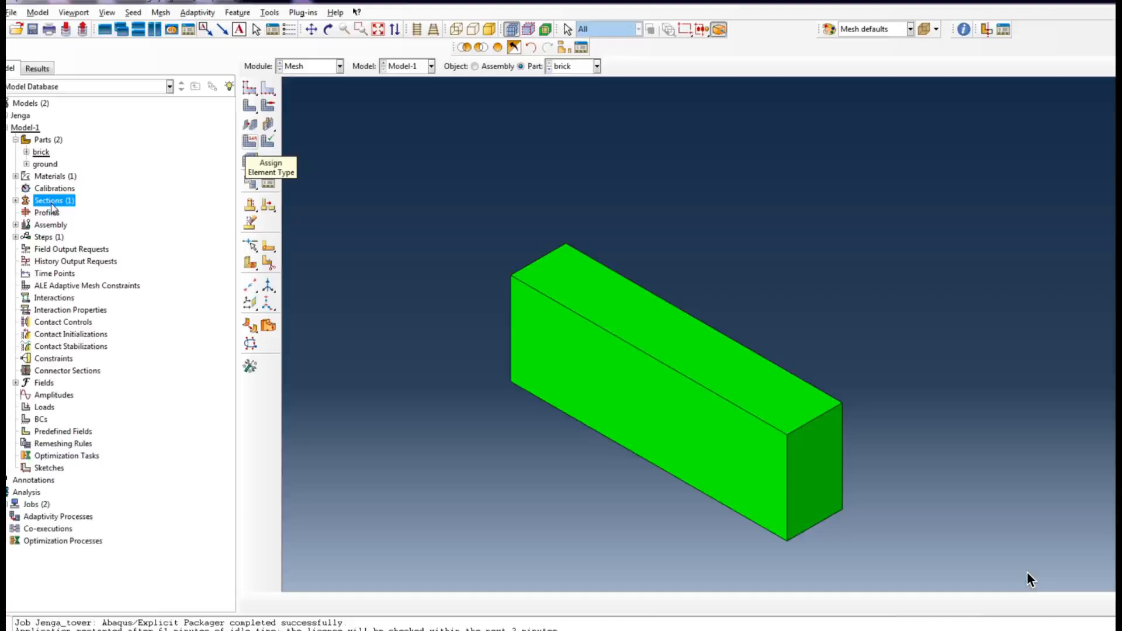
# Step: Set the brick's element type to the Explicit library, keeping linear 3D Stress hex elements with reduced integration
pyautogui.click(250, 141)
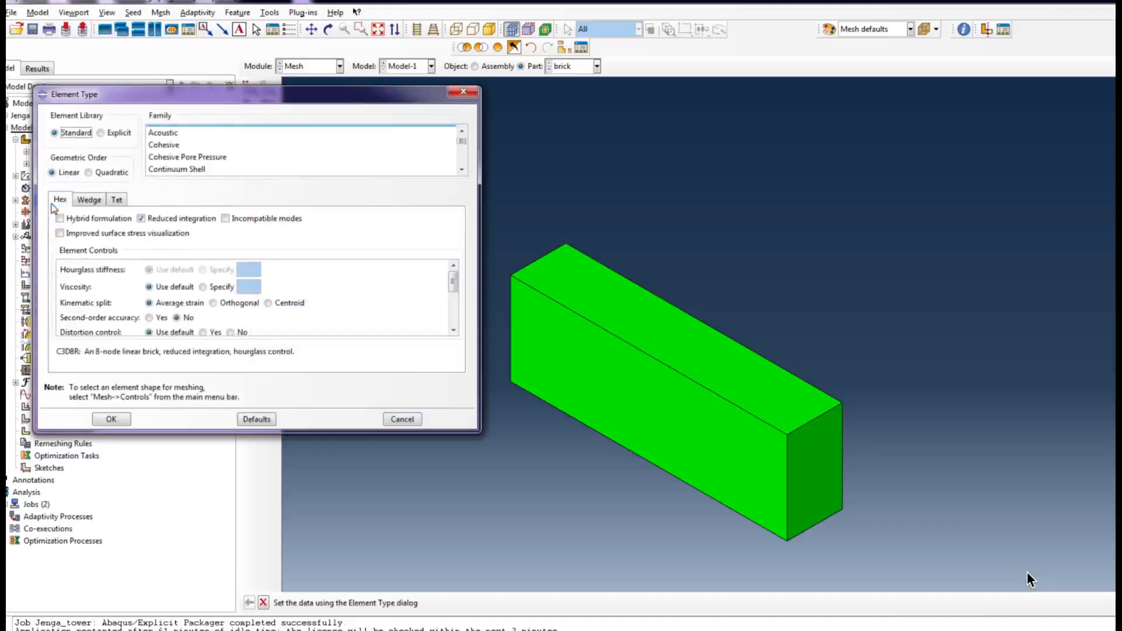
pyautogui.click(101, 133)
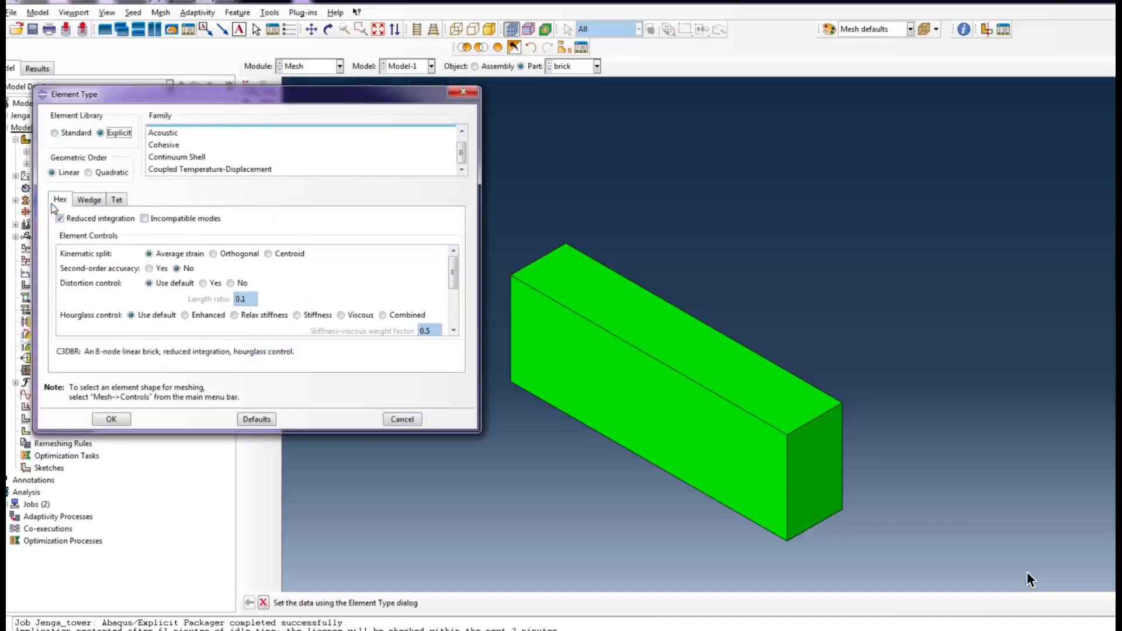
pyautogui.scroll(1, 301, 150)
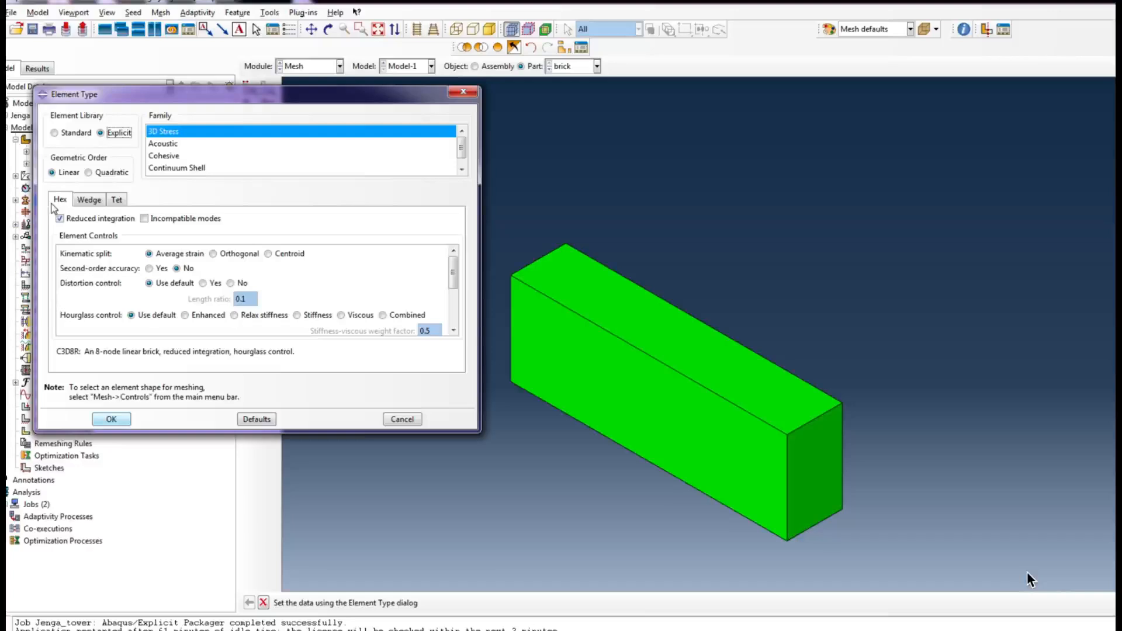
pyautogui.click(111, 419)
# Step: Generate the mesh on the brick part
pyautogui.click(251, 106)
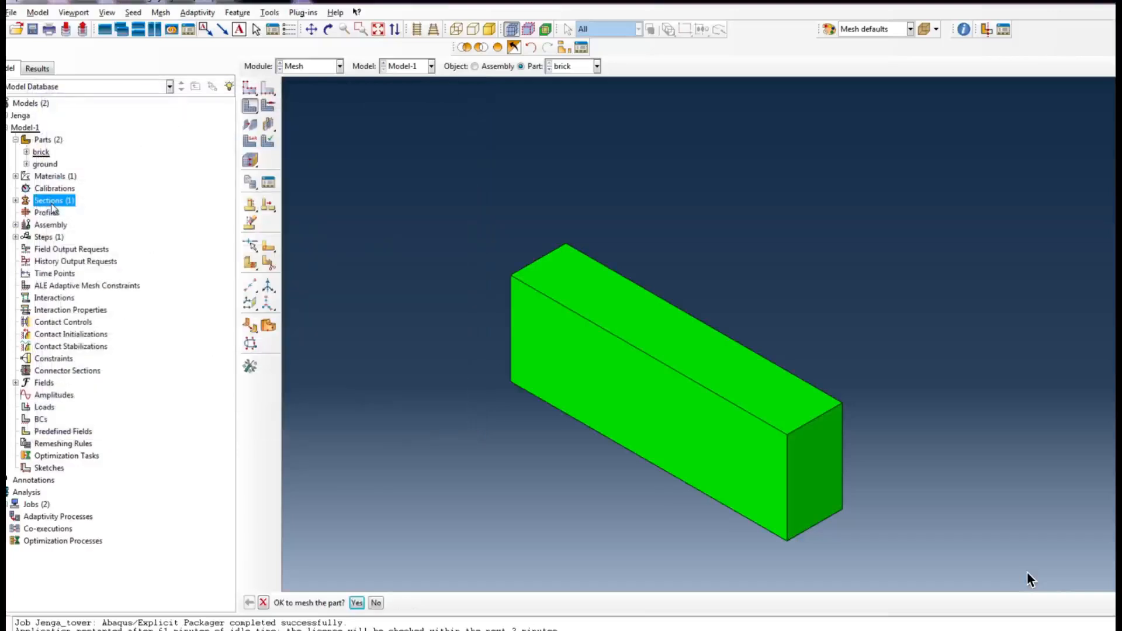
pyautogui.press('Return')
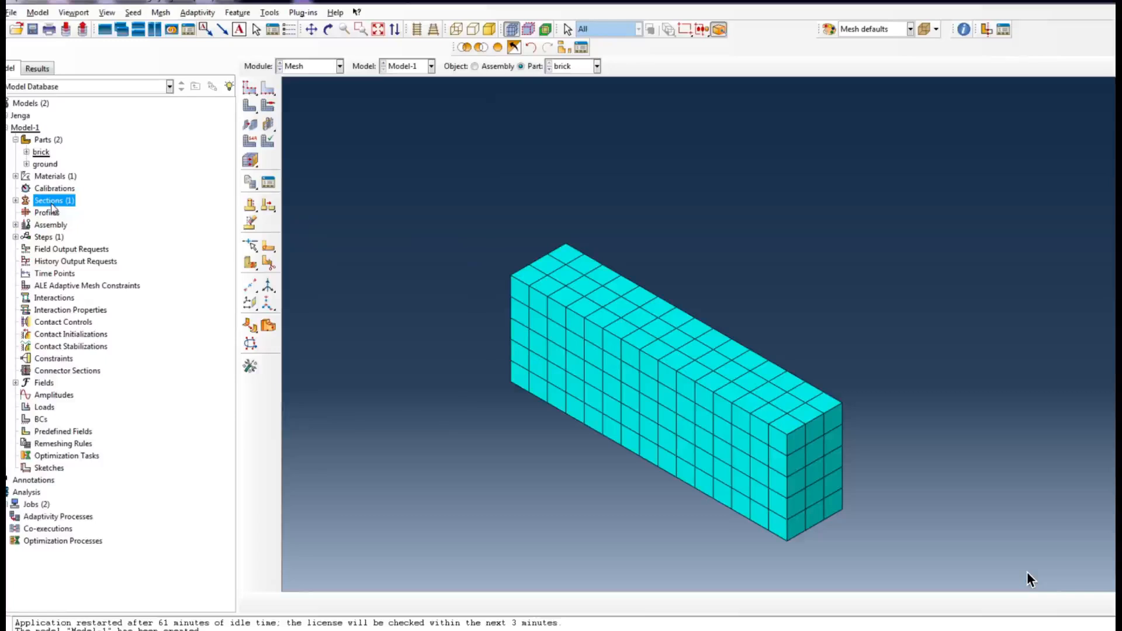
pyautogui.scroll(2, 1031, 579)
pyautogui.scroll(-1, 1031, 580)
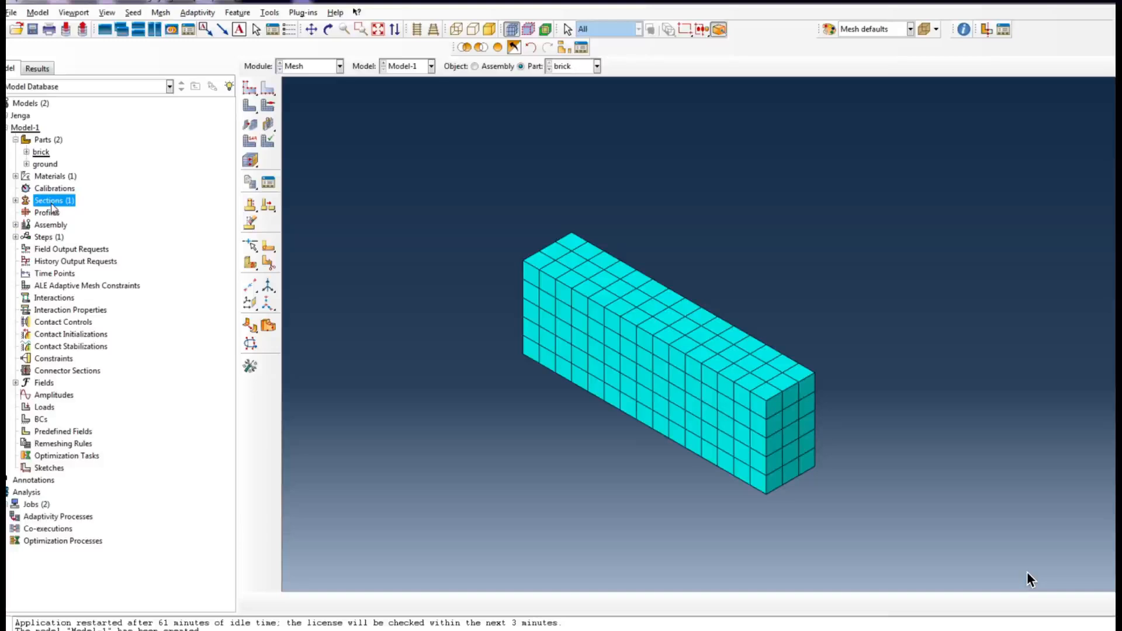
# Step: Create instances of the brick and ground parts together in the Model-1 assembly
pyautogui.click(16, 225)
pyautogui.doubleClick(61, 238)
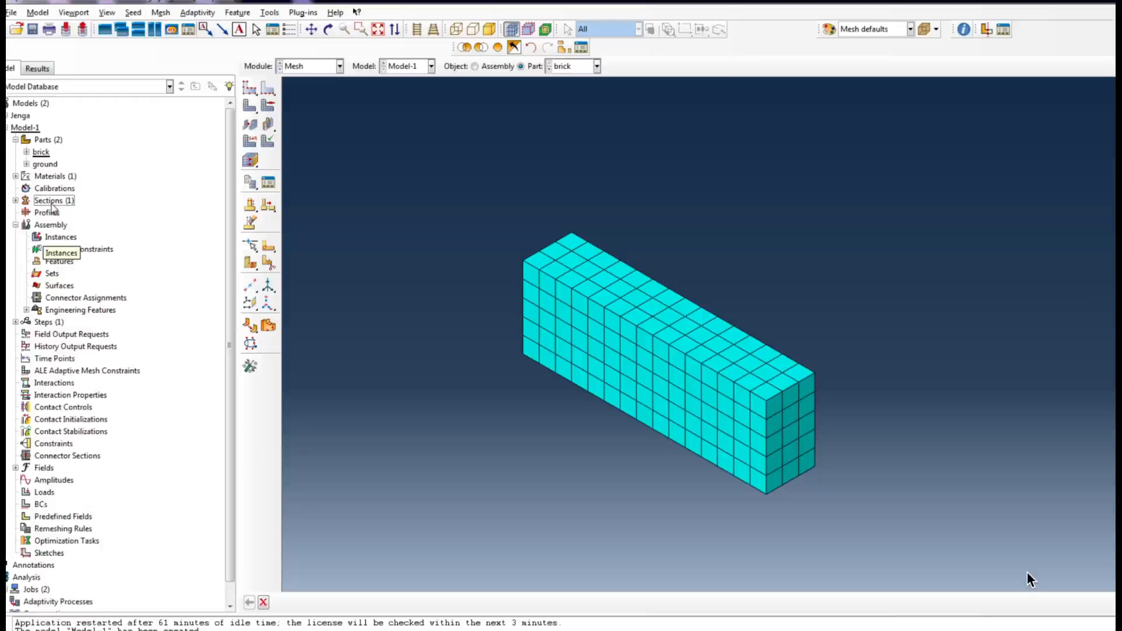
pyautogui.rightClick(55, 236)
pyautogui.click(83, 260)
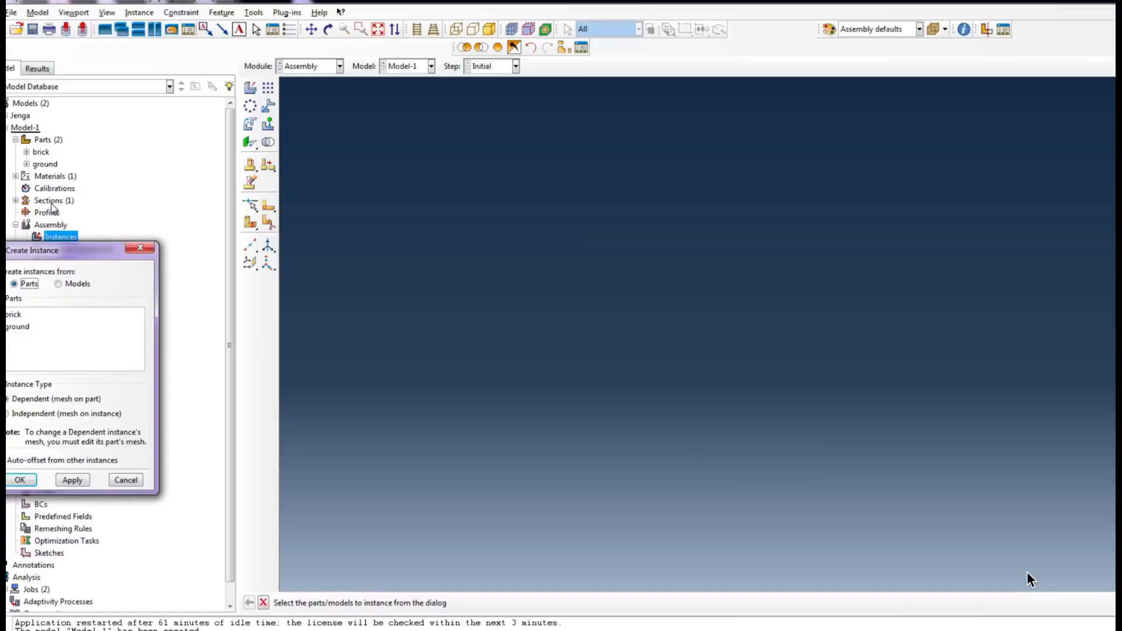
pyautogui.press('Down')
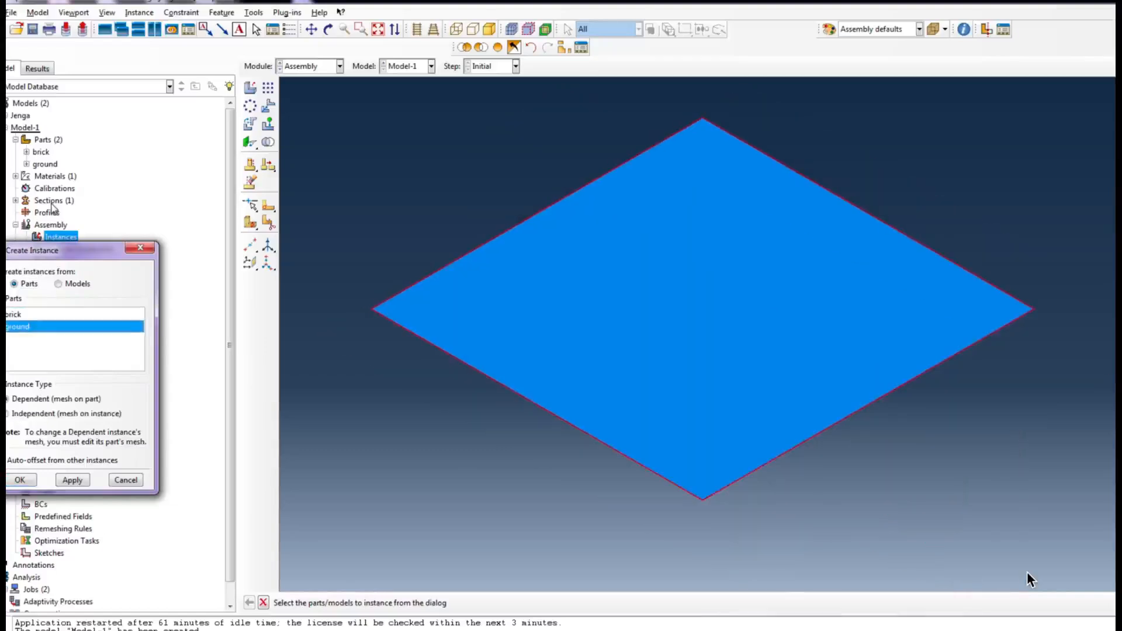
pyautogui.hotkey('shift', 'Up')
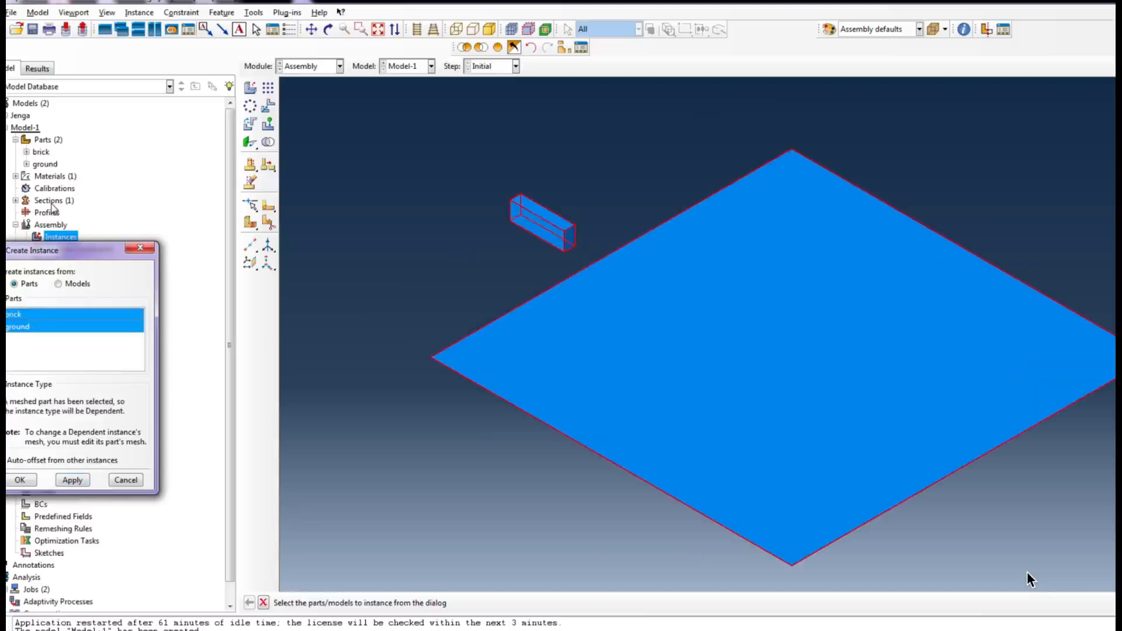
pyautogui.press('Return')
pyautogui.press('Return')
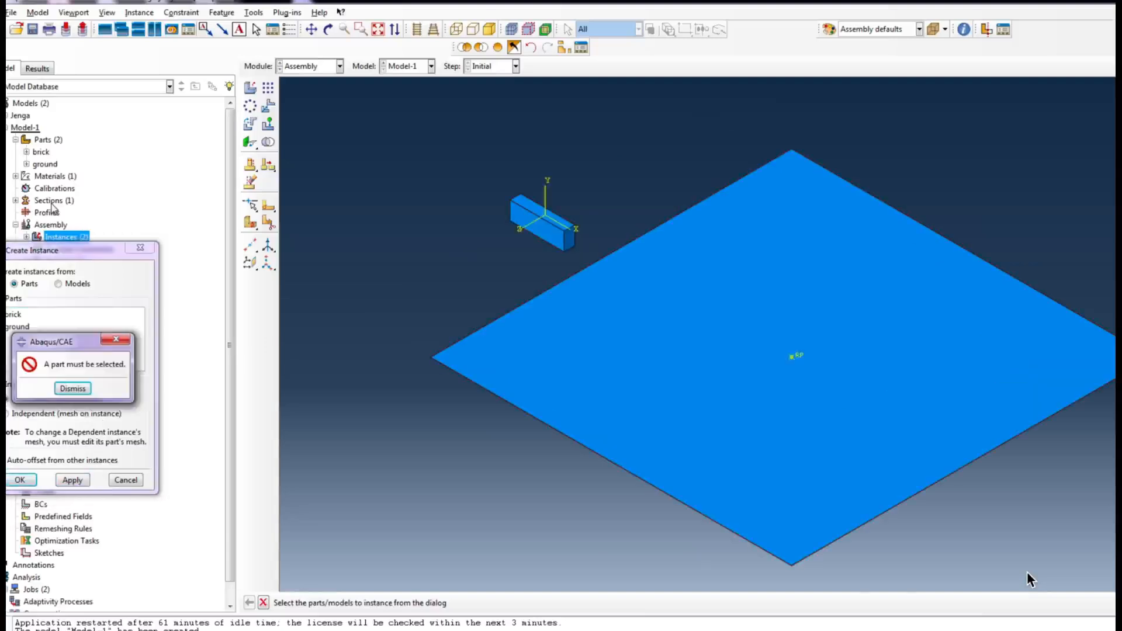
pyautogui.press('Return')
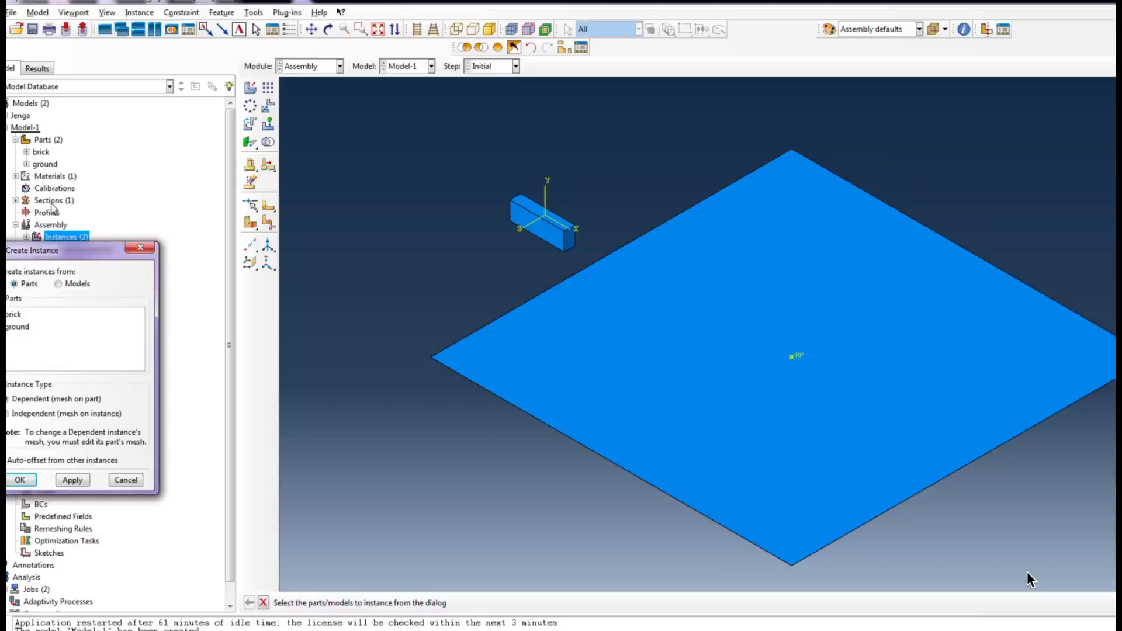
pyautogui.press('Escape')
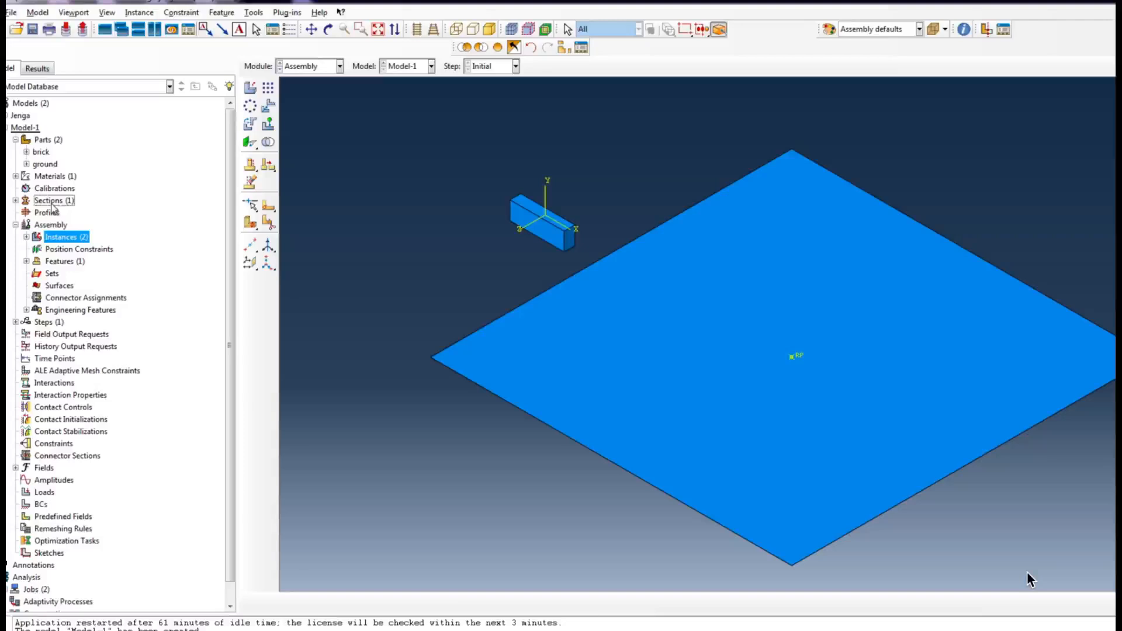
# Step: Add five more instances of the brick part to the assembly
pyautogui.click(328, 29)
pyautogui.moveTo(672, 409)
pyautogui.mouseDown()
pyautogui.moveTo(801, 398)
pyautogui.moveTo(758, 362)
pyautogui.moveTo(859, 288)
pyautogui.moveTo(887, 290)
pyautogui.moveTo(837, 308)
pyautogui.moveTo(743, 314)
pyautogui.moveTo(722, 356)
pyautogui.mouseUp()
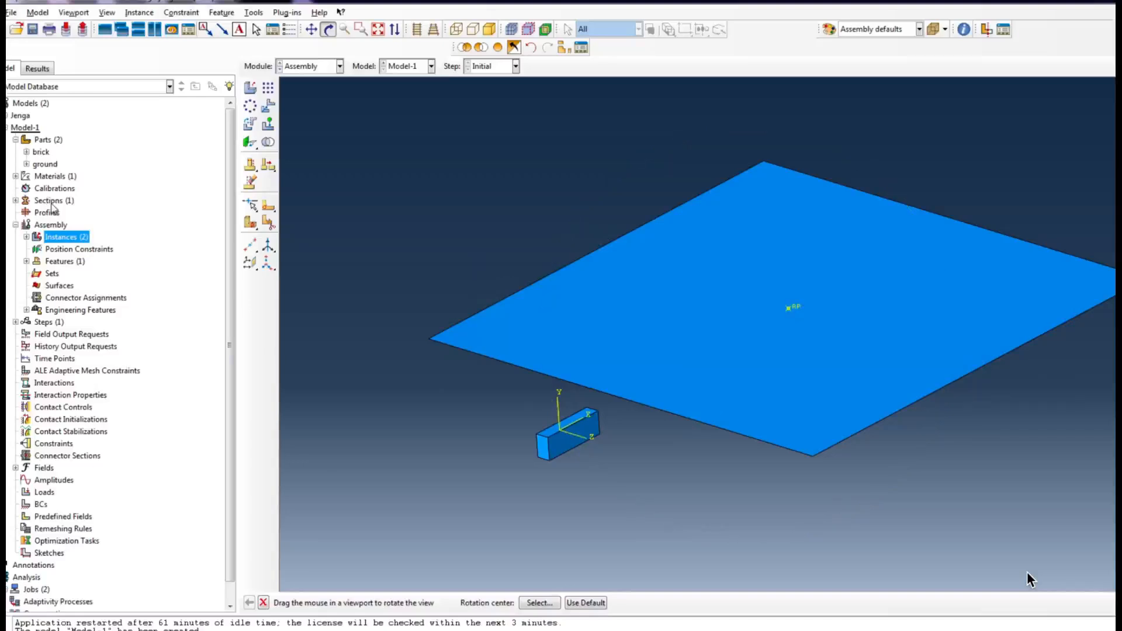
pyautogui.click(26, 237)
pyautogui.rightClick(69, 236)
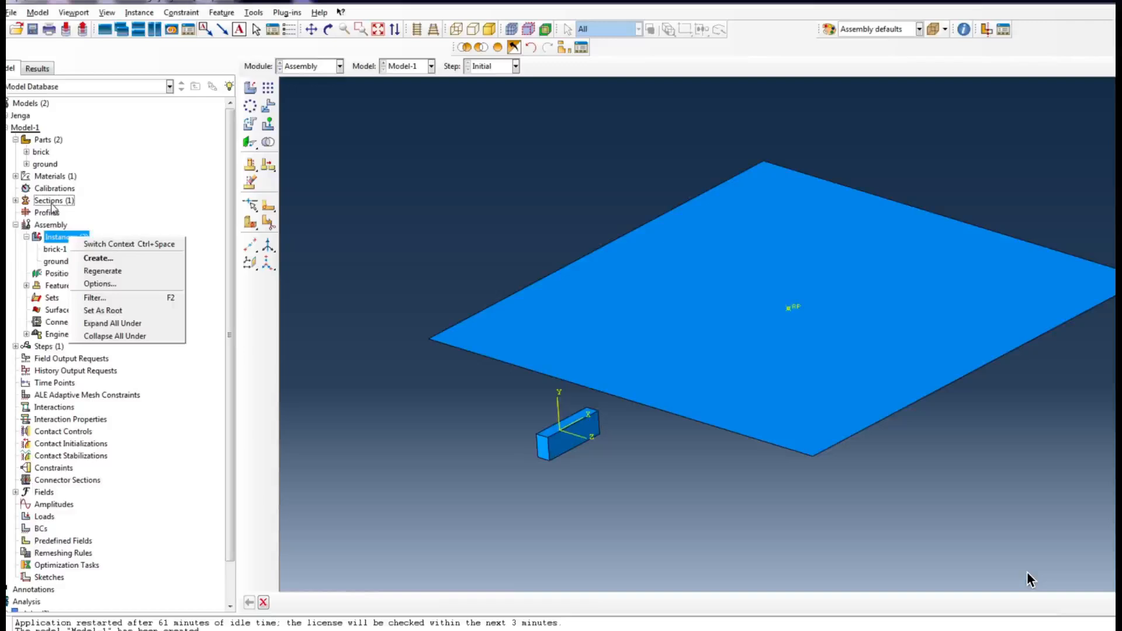
pyautogui.click(98, 259)
pyautogui.click(24, 315)
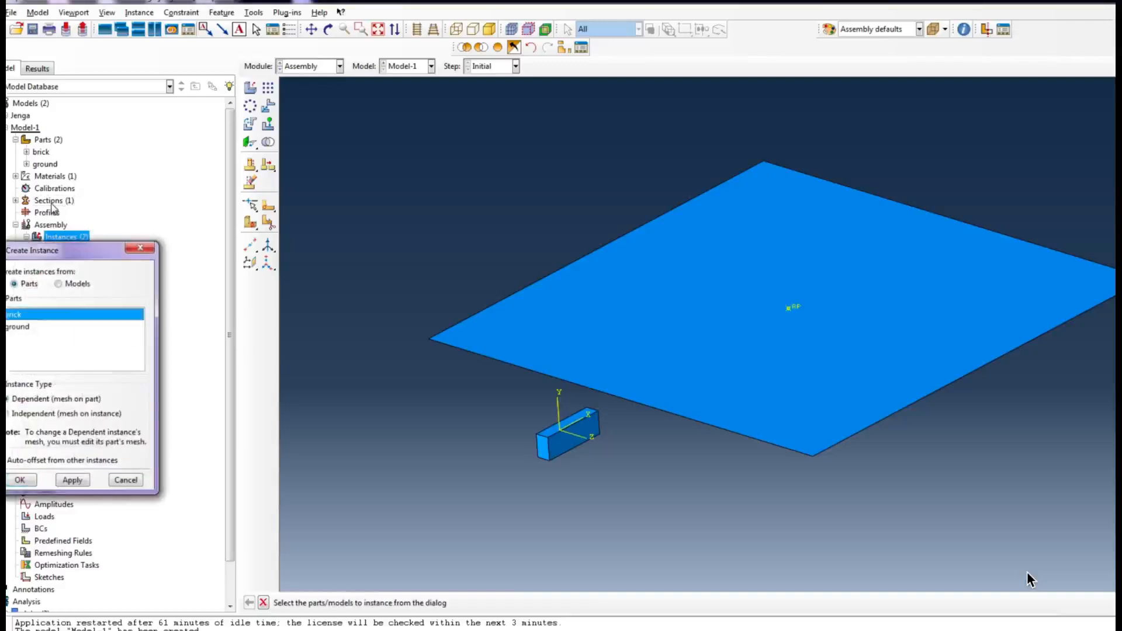
pyautogui.click(72, 480)
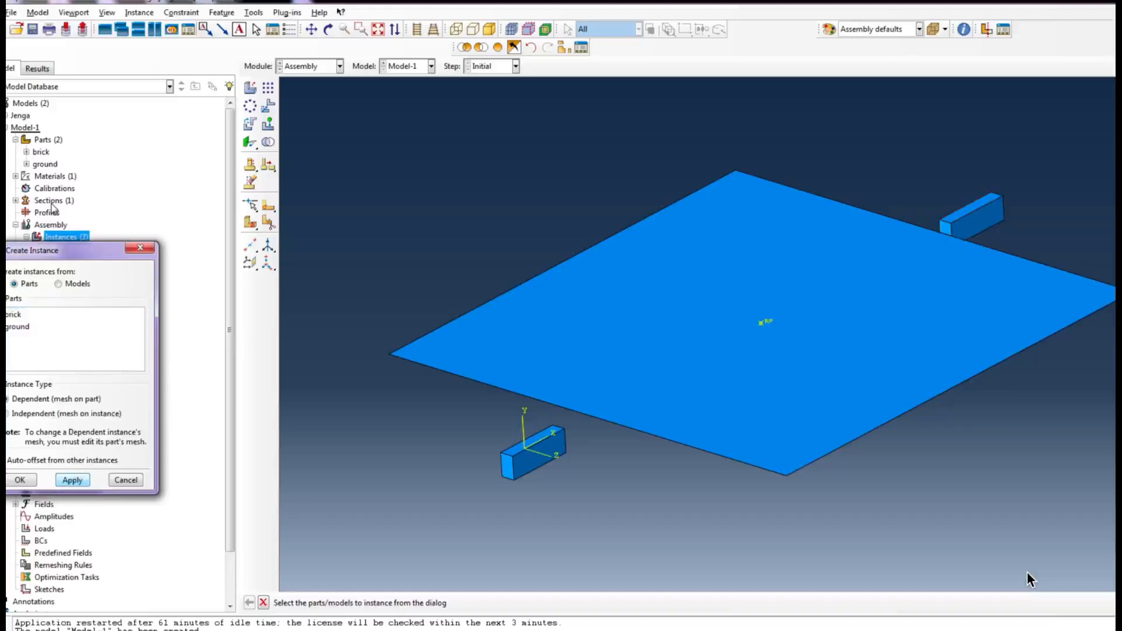
pyautogui.click(24, 315)
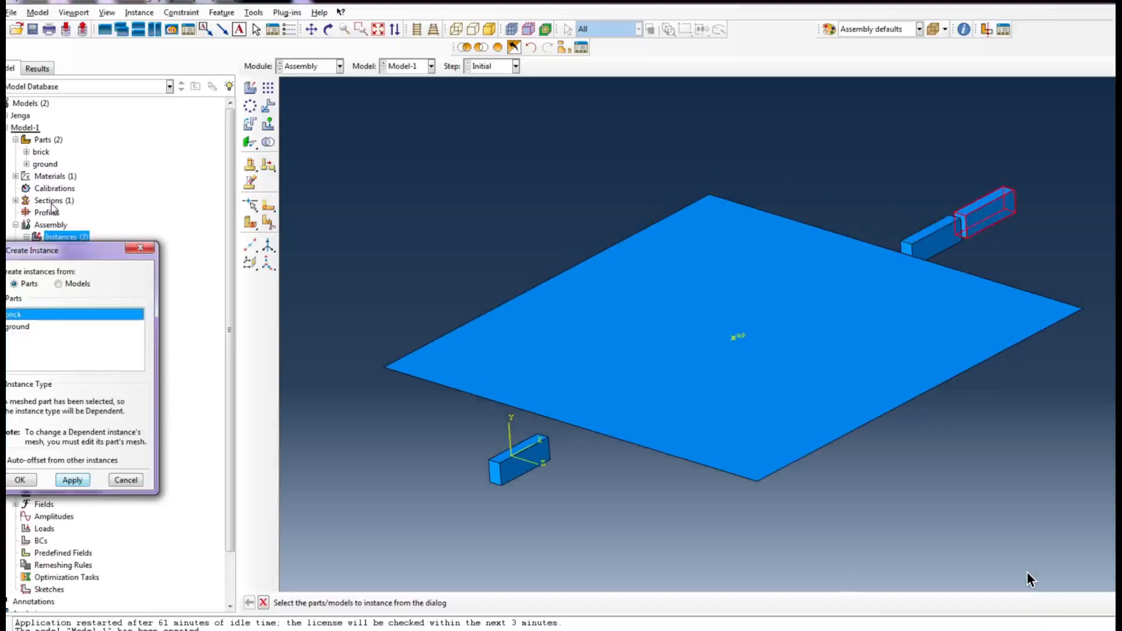
pyautogui.press('Return')
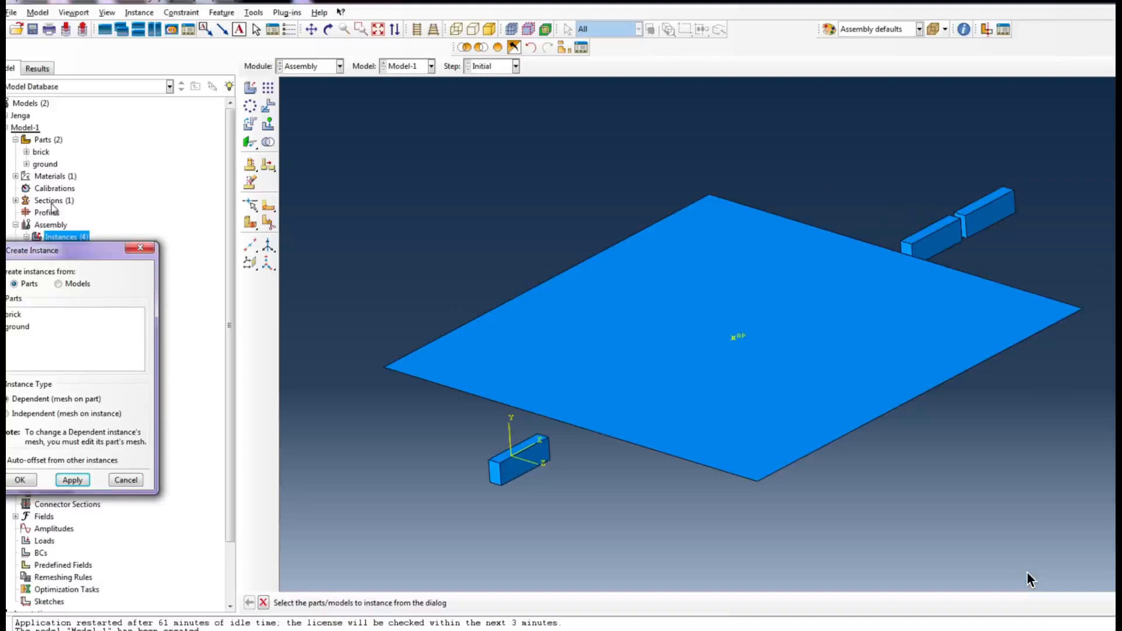
pyautogui.click(24, 315)
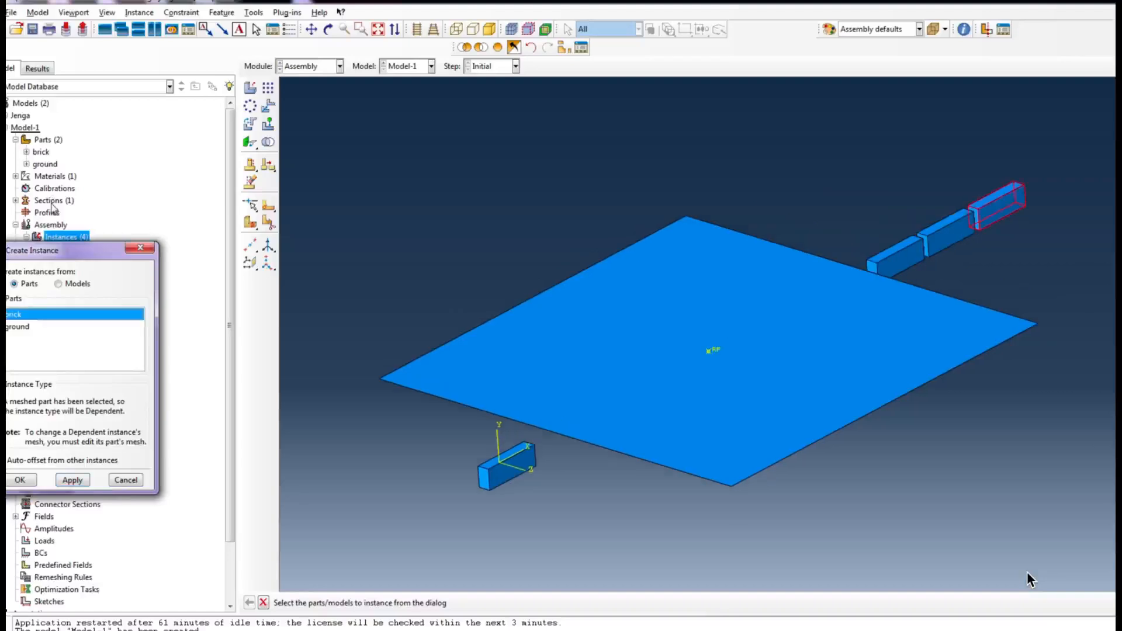
pyautogui.press('Return')
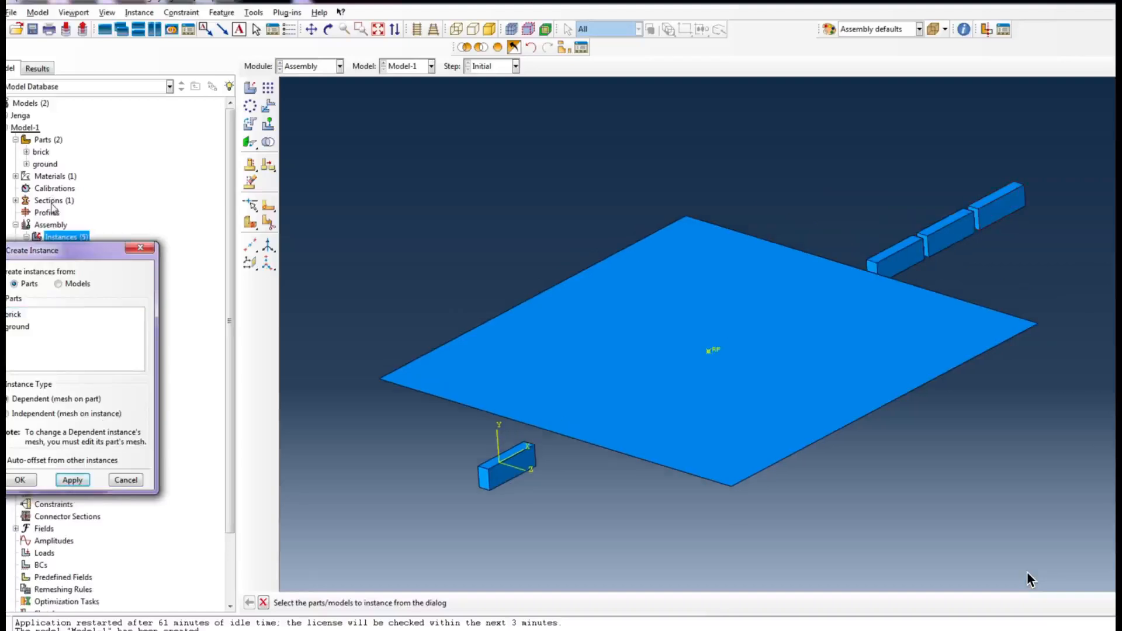
pyautogui.press('Return')
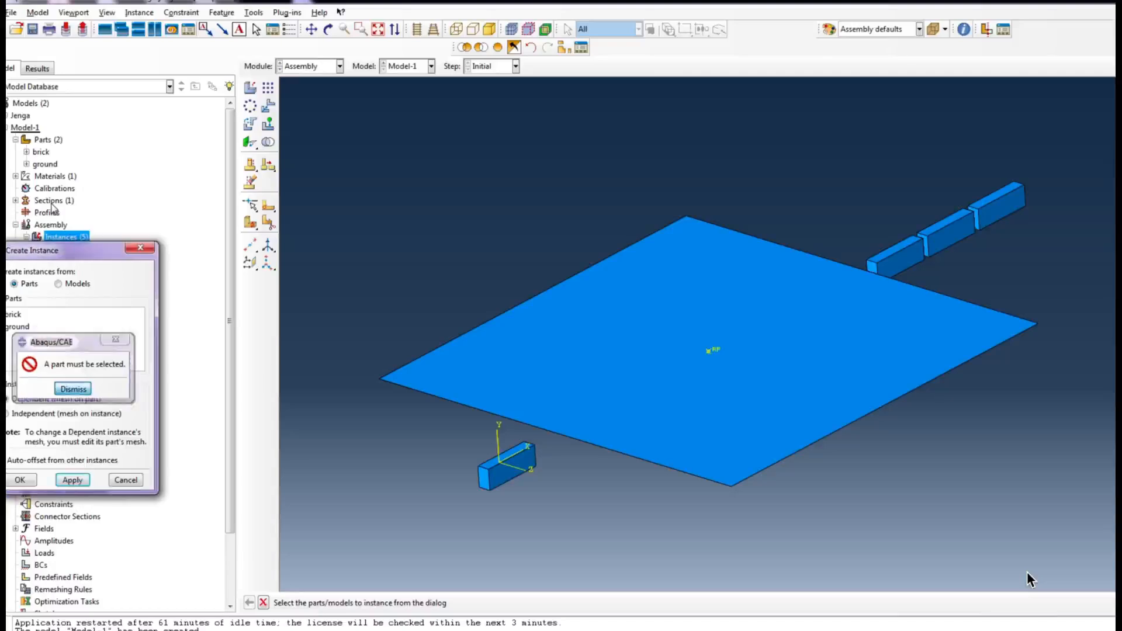
pyautogui.press('Return')
pyautogui.click(24, 315)
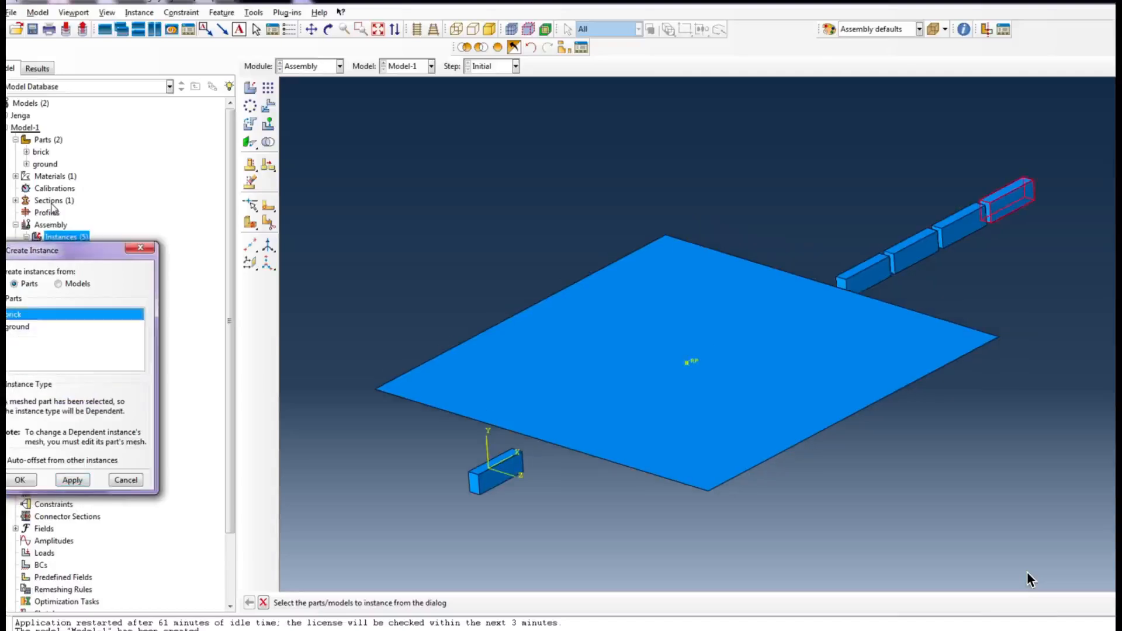
pyautogui.click(72, 480)
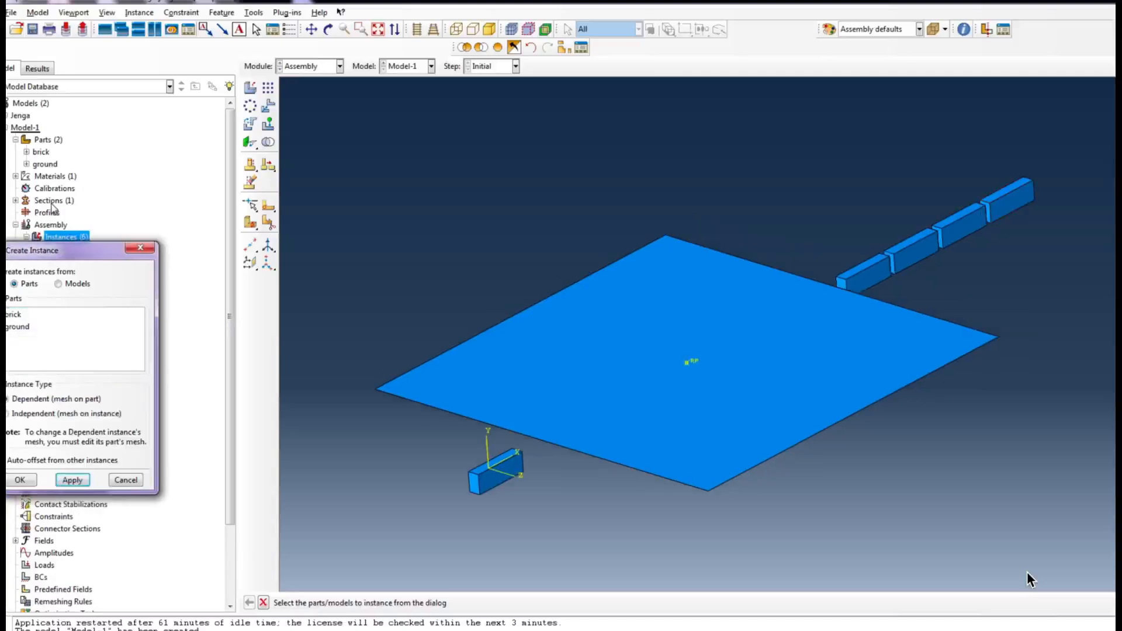
pyautogui.click(24, 315)
pyautogui.click(73, 480)
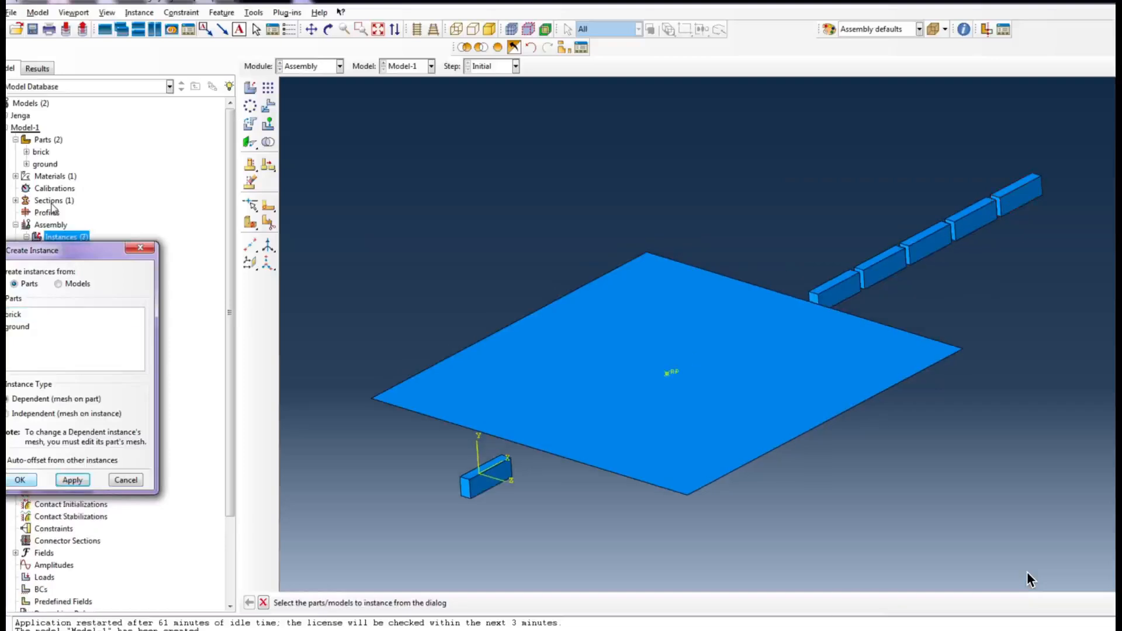
pyautogui.click(20, 480)
pyautogui.press('Return')
pyautogui.press('Escape')
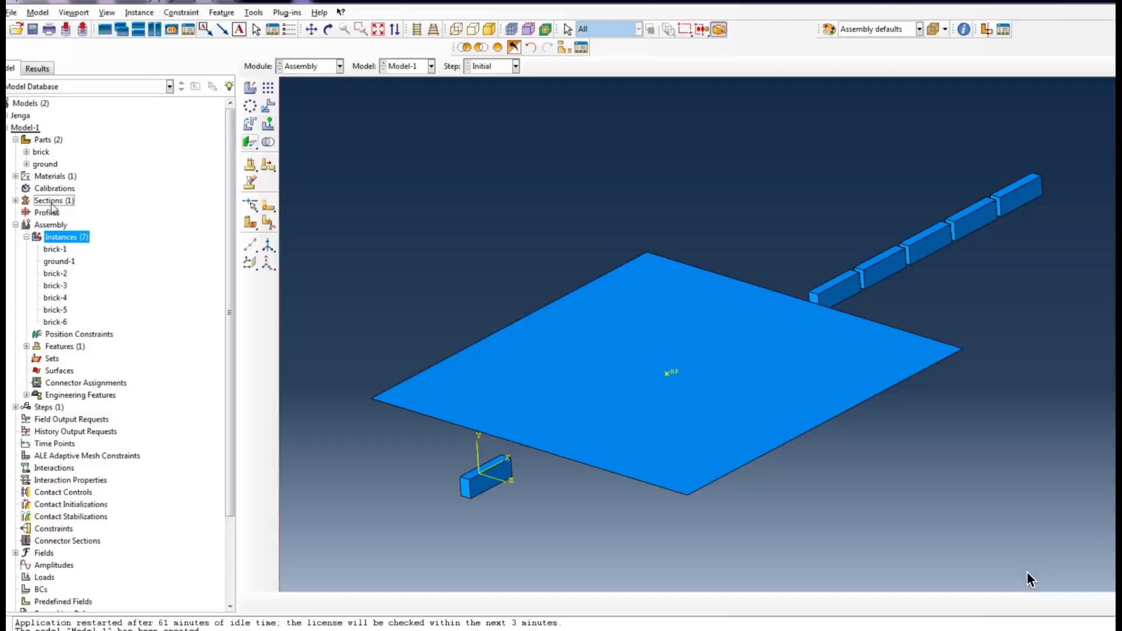
# Step: Constrain the large side face of the separate first brick face to face with the ground plane, flipping the direction and using 0.0 distance
pyautogui.click(250, 142)
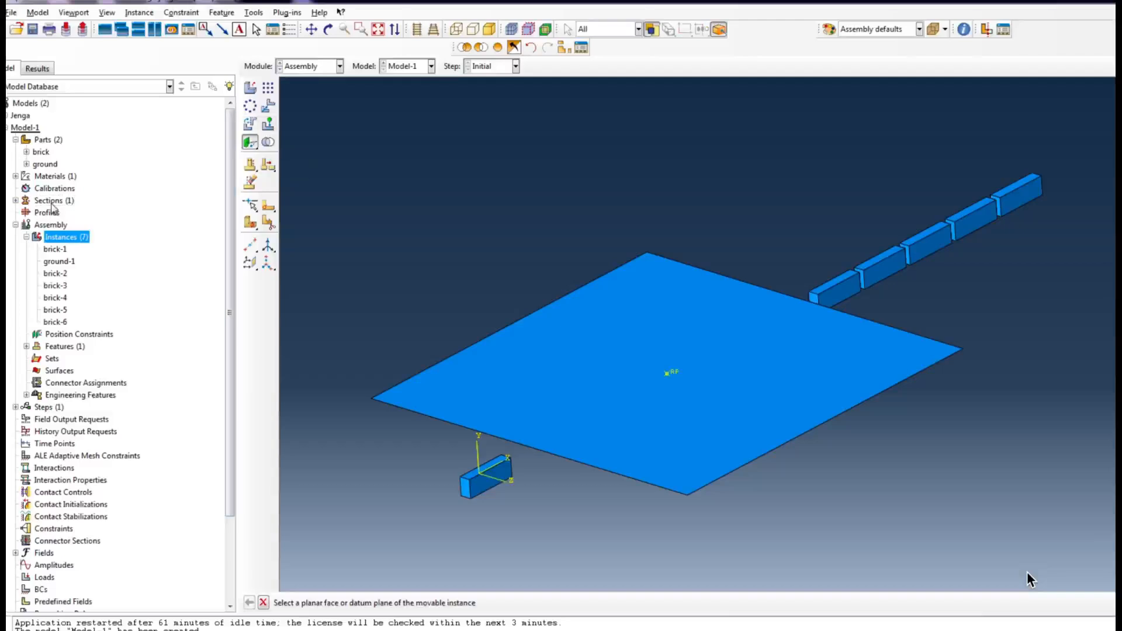
pyautogui.click(491, 480)
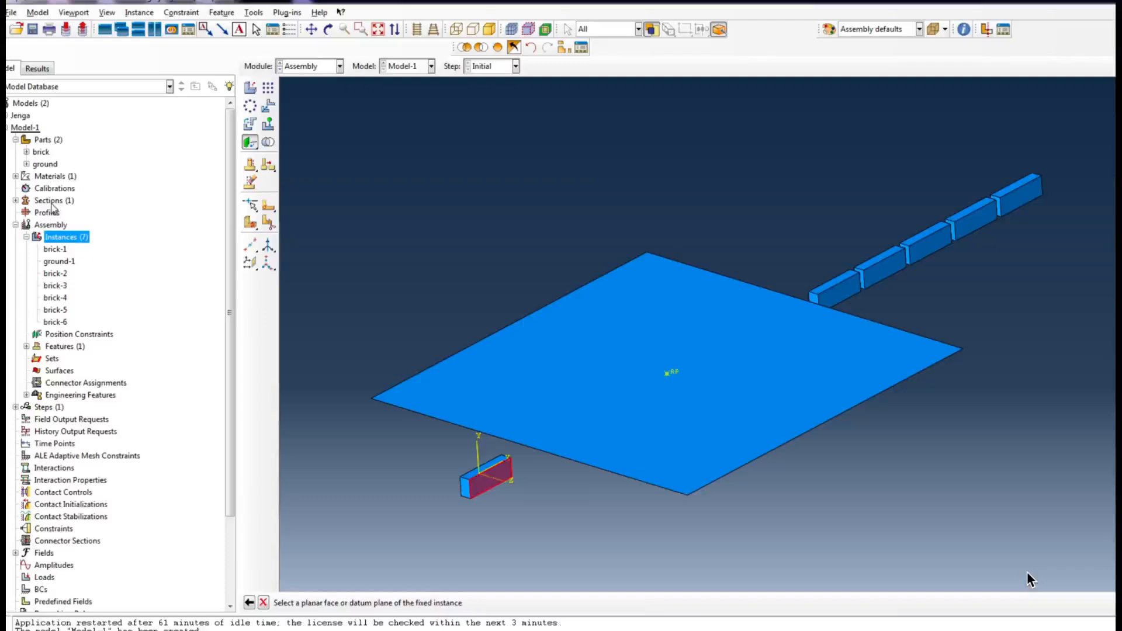
pyautogui.click(632, 392)
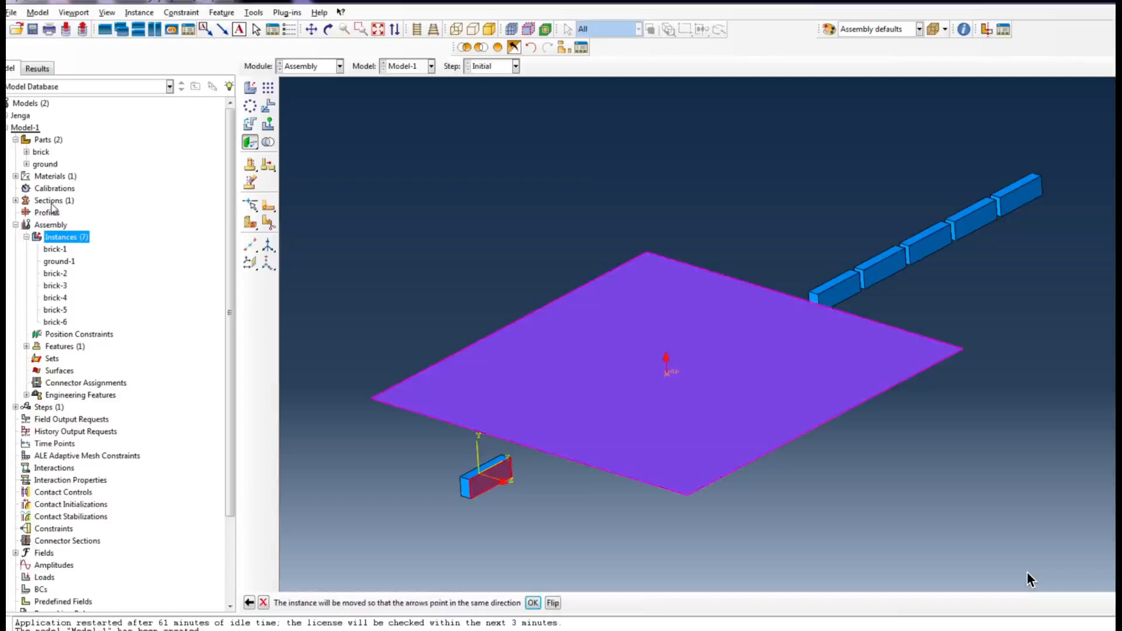
pyautogui.click(328, 29)
pyautogui.moveTo(676, 411)
pyautogui.mouseDown()
pyautogui.moveTo(777, 380)
pyautogui.moveTo(753, 401)
pyautogui.moveTo(684, 414)
pyautogui.mouseUp()
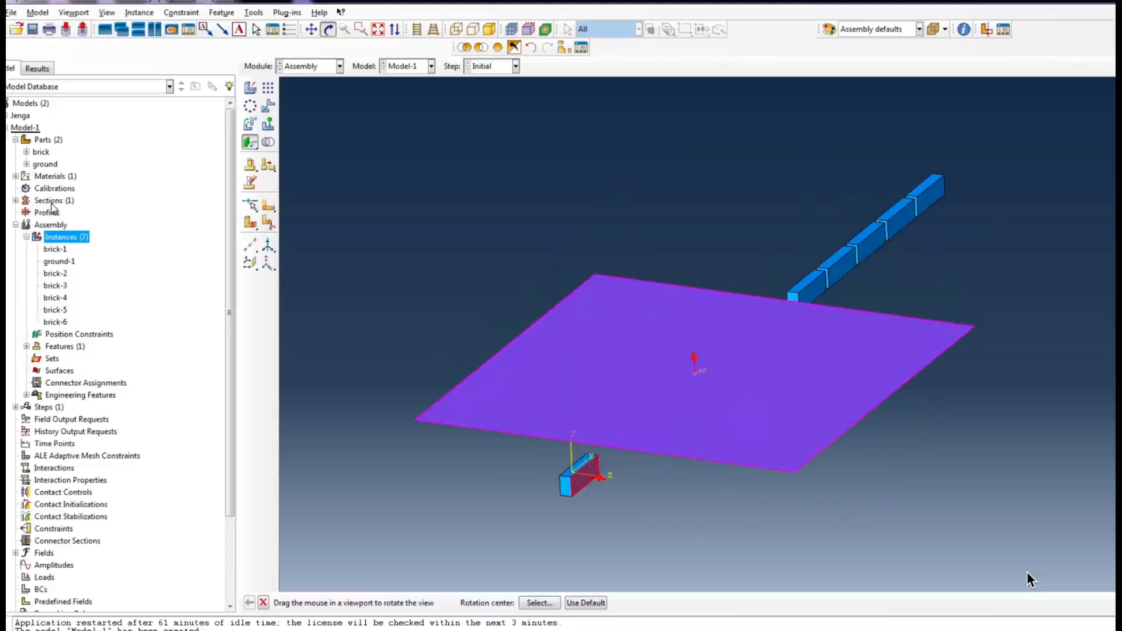
pyautogui.click(264, 602)
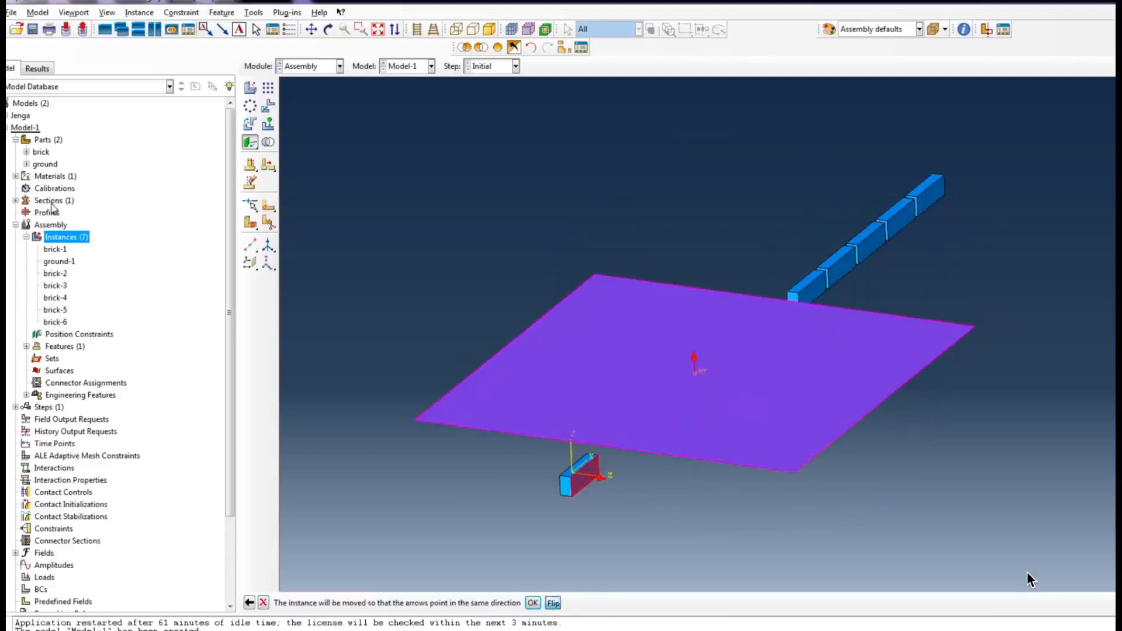
pyautogui.press('Return')
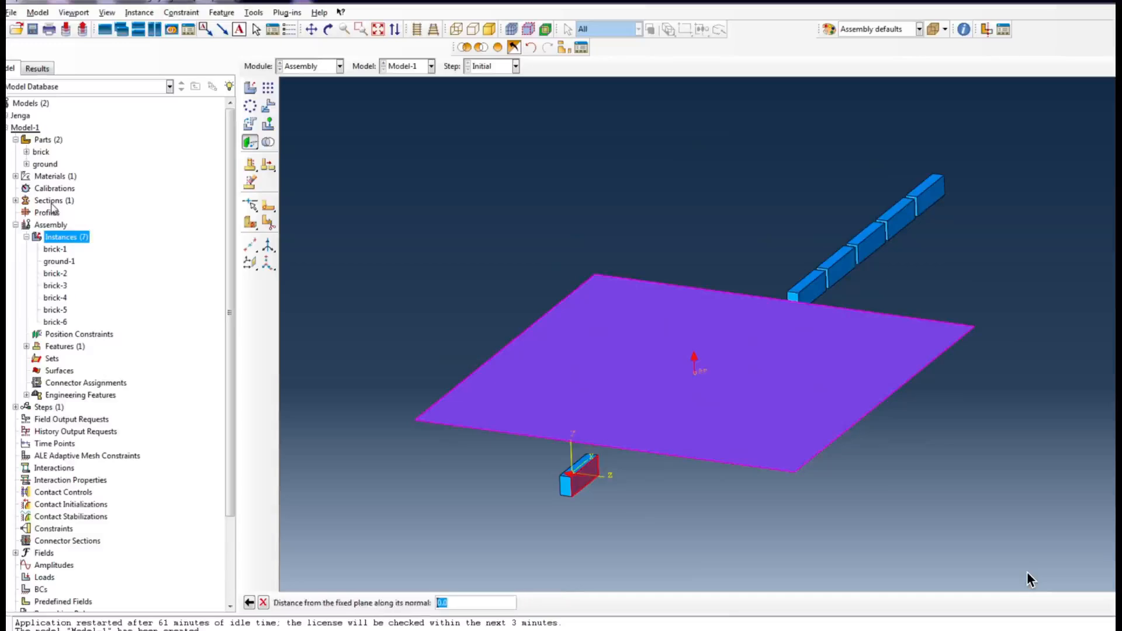
pyautogui.press('Return')
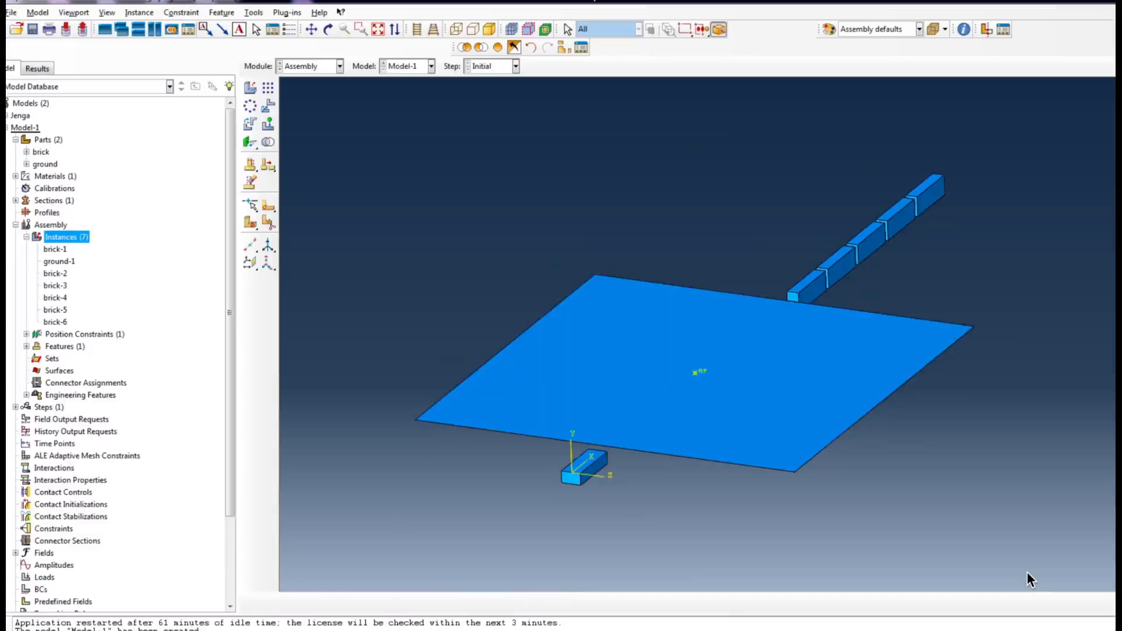
# Step: Translate the ground instance from its reference point to the midpoint of the bottom long edge of the first brick, accepting the constrained-instance move
pyautogui.click(328, 29)
pyautogui.moveTo(772, 459); pyautogui.dragTo(661, 508)
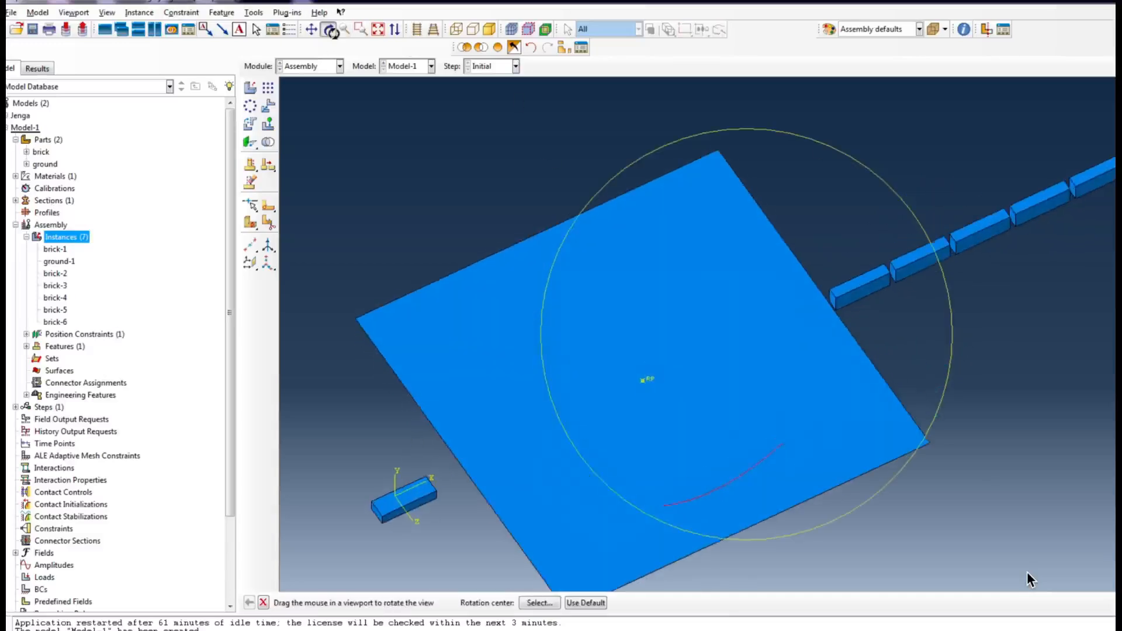
pyautogui.press('F6')
pyautogui.press('Escape')
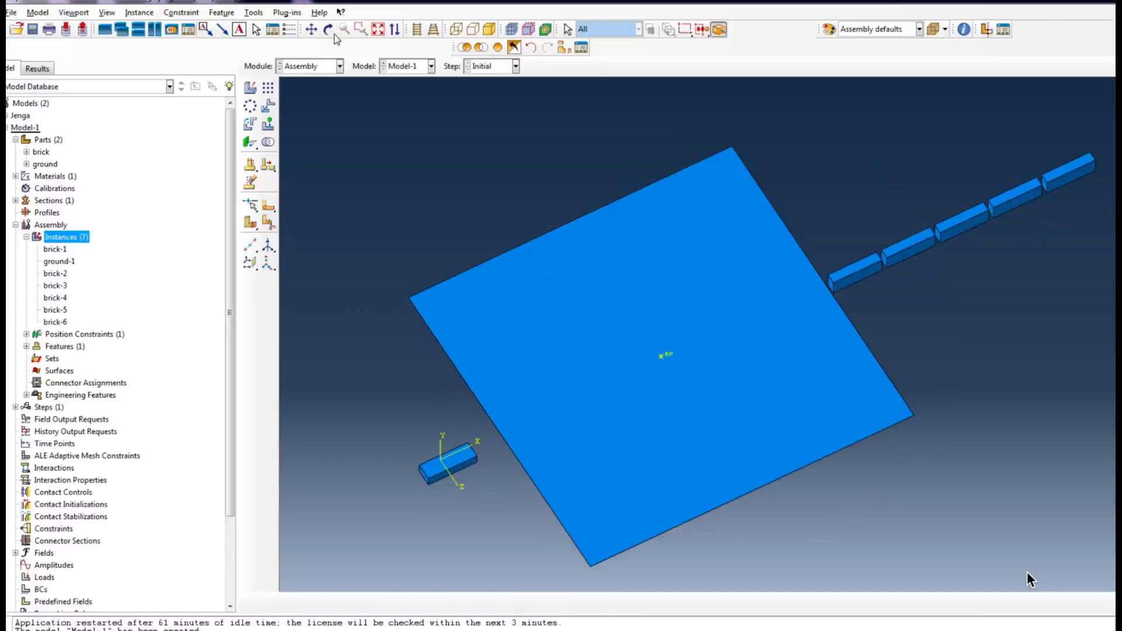
pyautogui.click(268, 106)
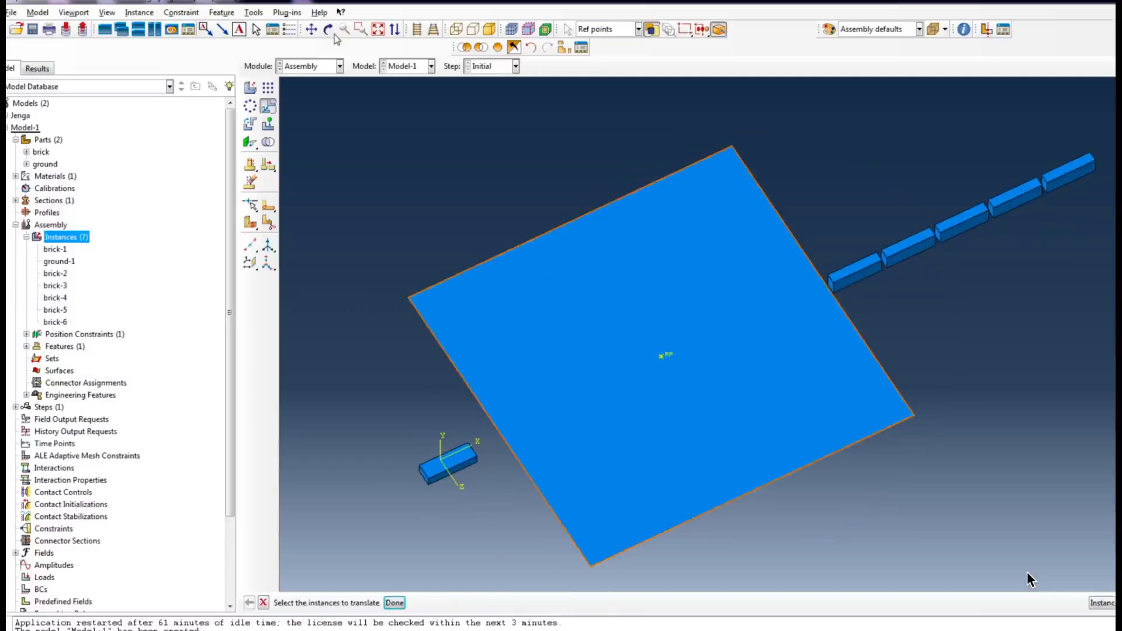
pyautogui.click(661, 356)
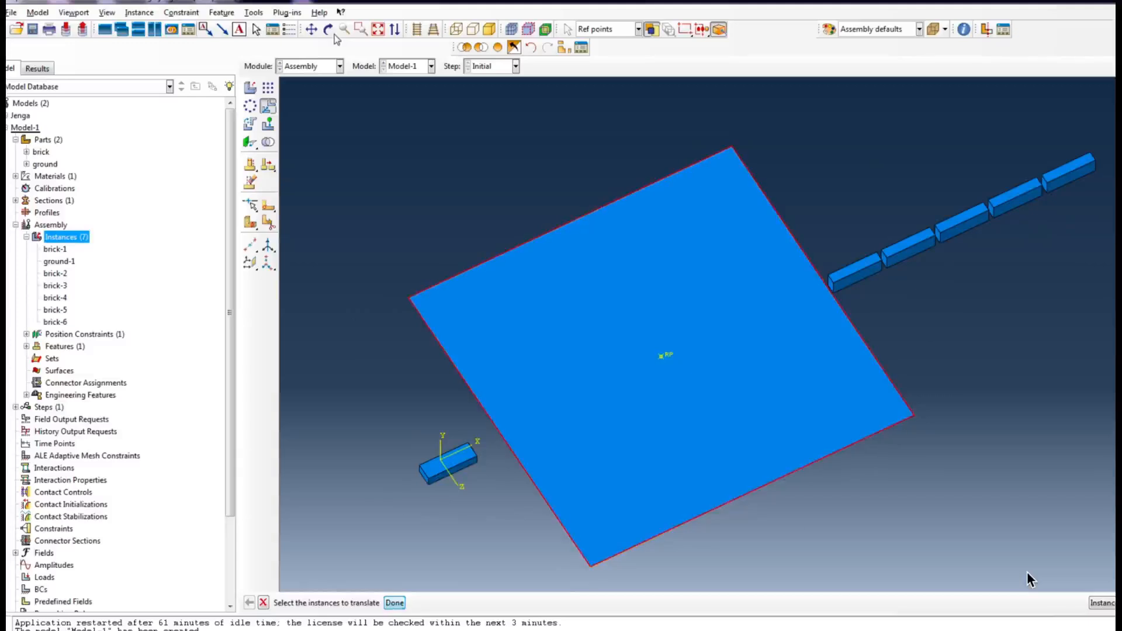
pyautogui.click(395, 603)
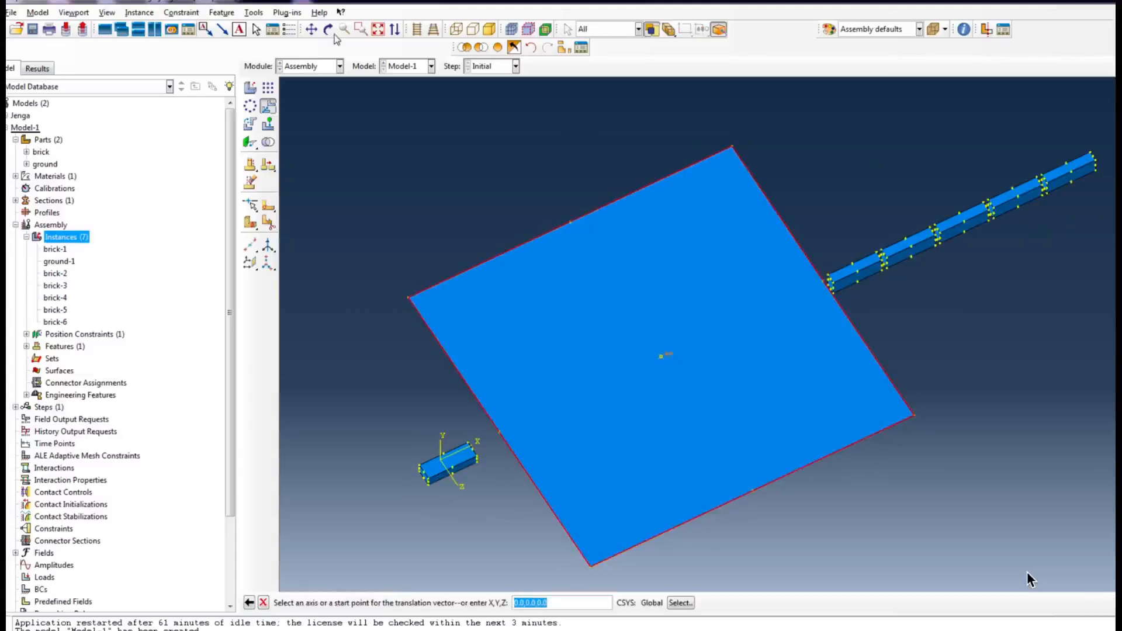
pyautogui.press('Return')
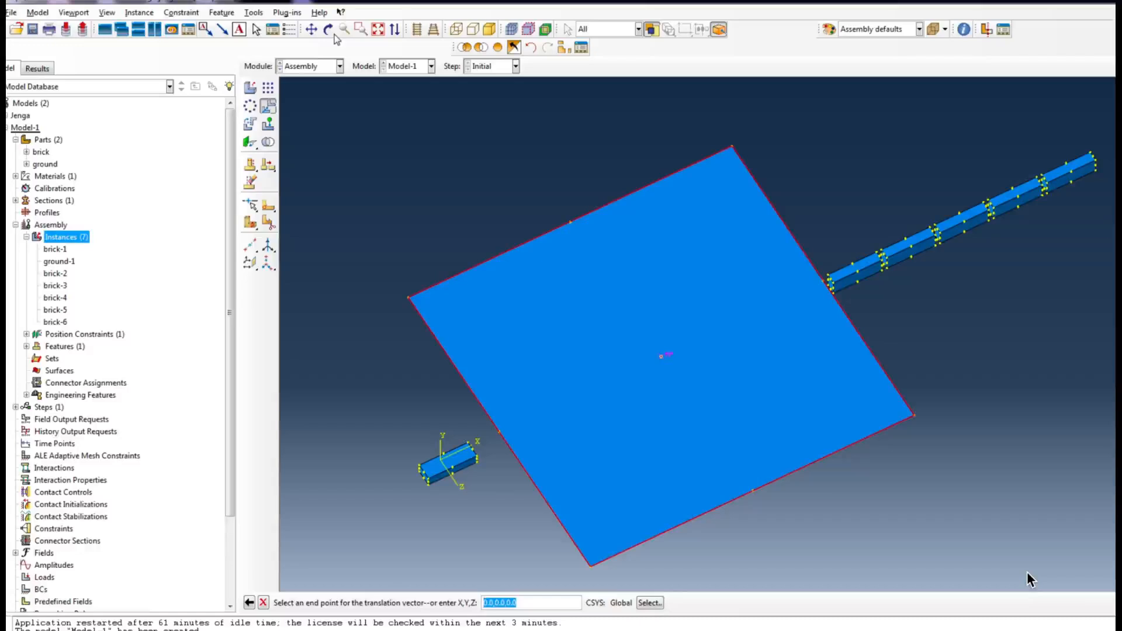
pyautogui.scroll(-3, 450, 475)
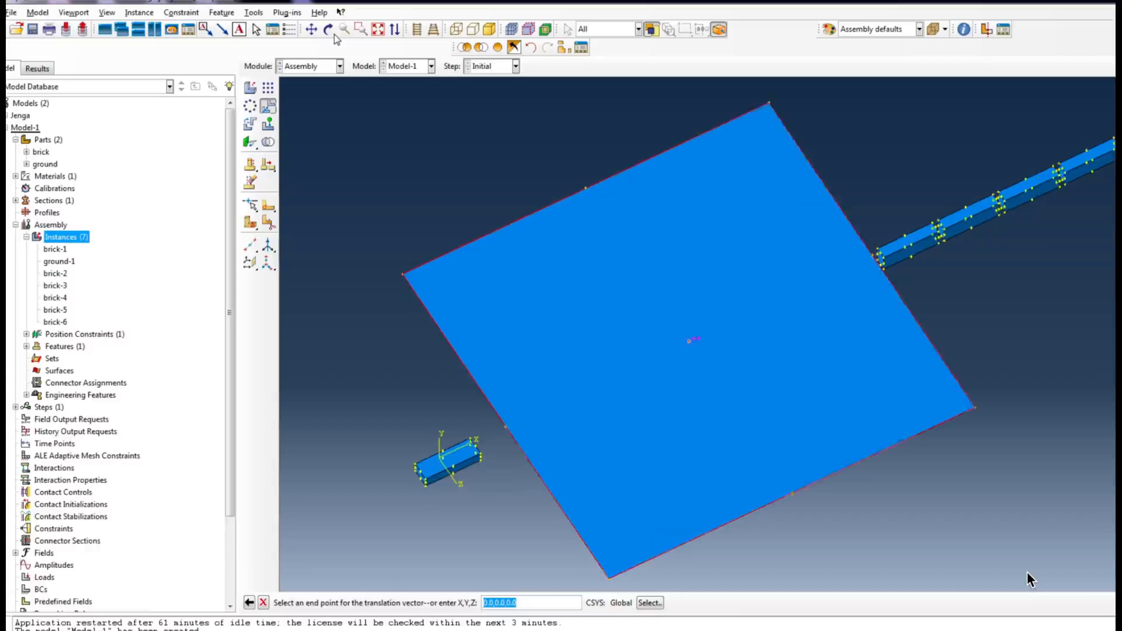
pyautogui.scroll(-3, 458, 492)
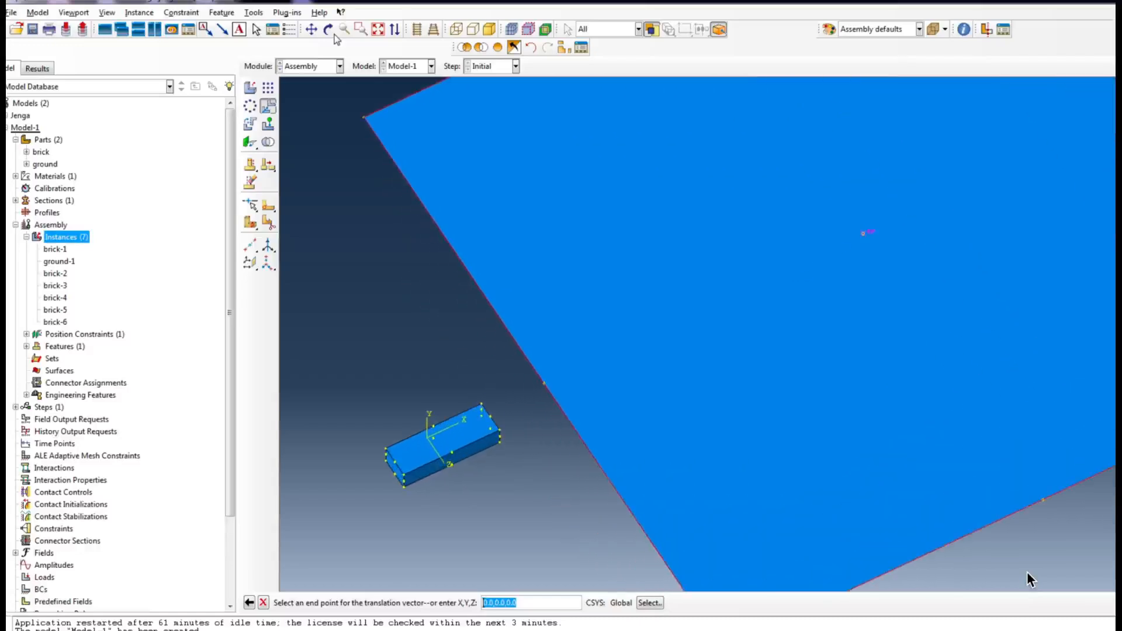
pyautogui.scroll(-3, 451, 470)
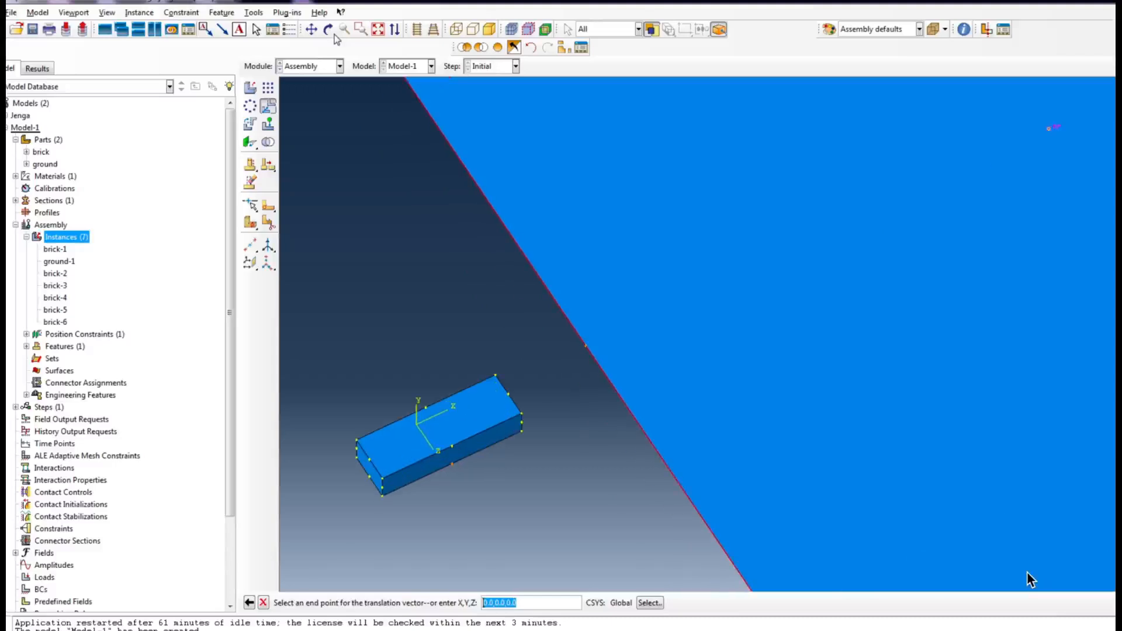
pyautogui.press('Return')
pyautogui.press('Return')
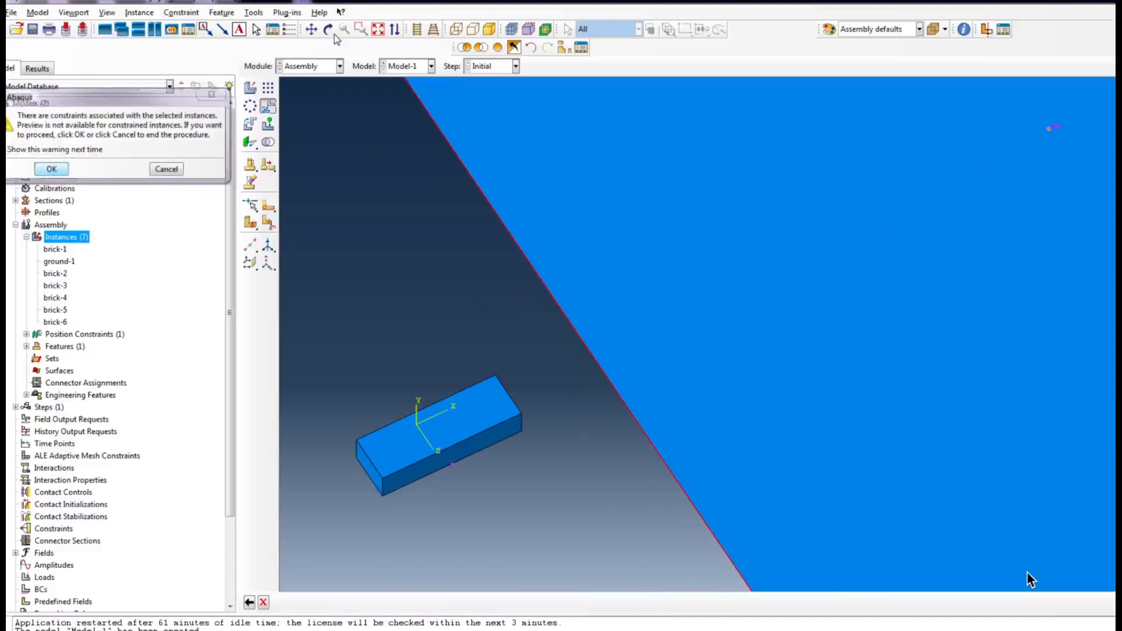
pyautogui.scroll(7, 611, 325)
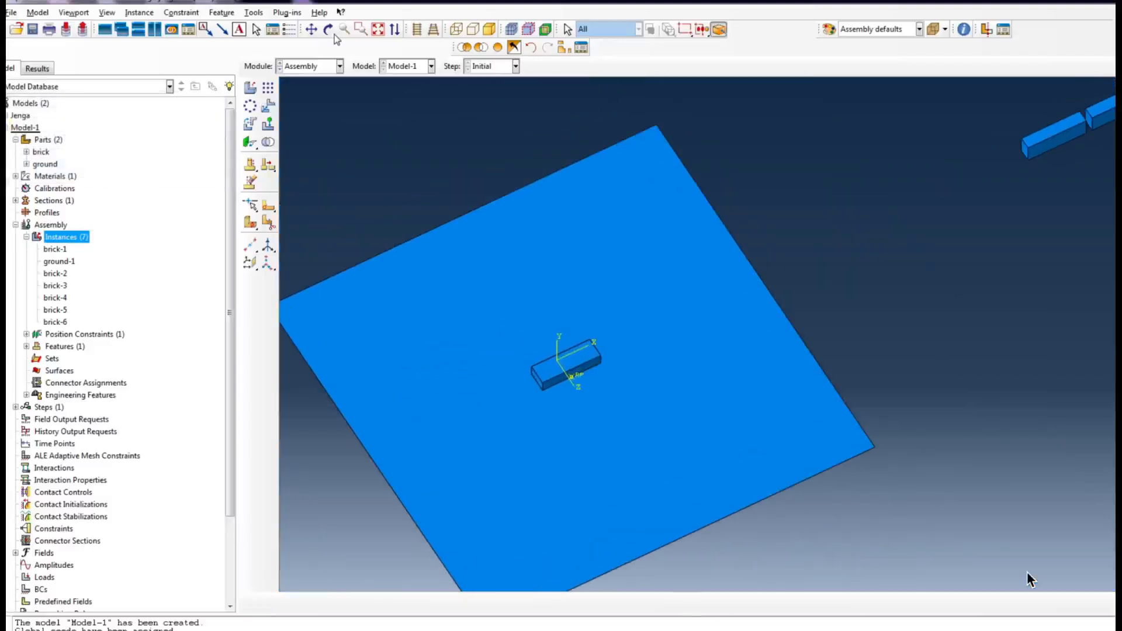
# Step: Constrain the top face of the nearest brick in the row face to face with the first brick's long side, flipping the direction and using 0.0 distance
pyautogui.scroll(2, 1031, 580)
pyautogui.scroll(-1, 1031, 580)
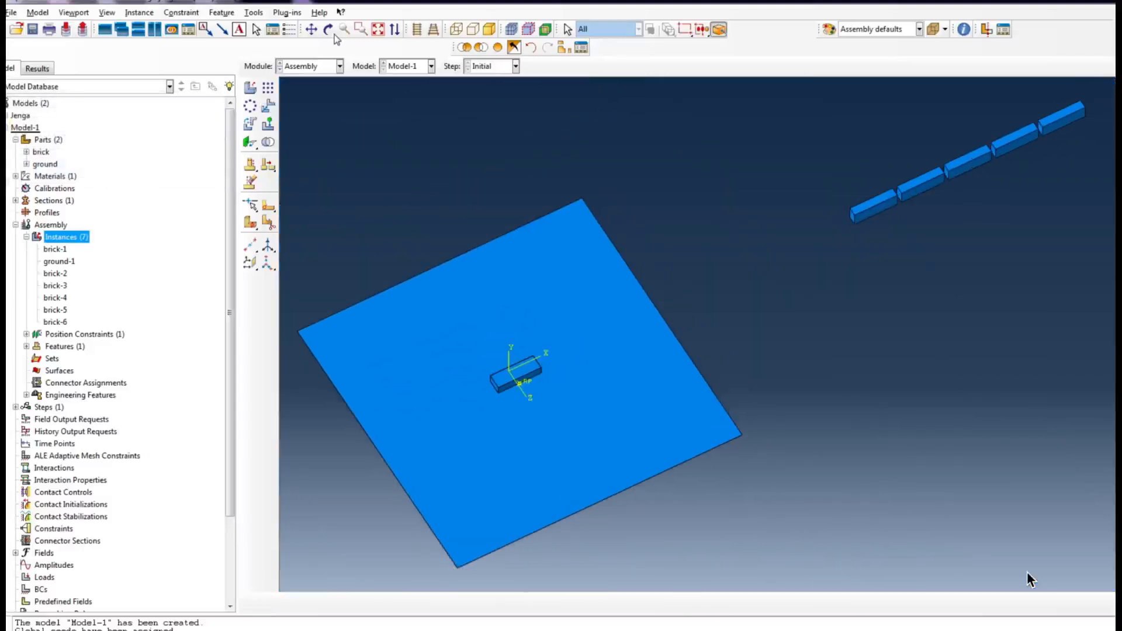
pyautogui.click(250, 142)
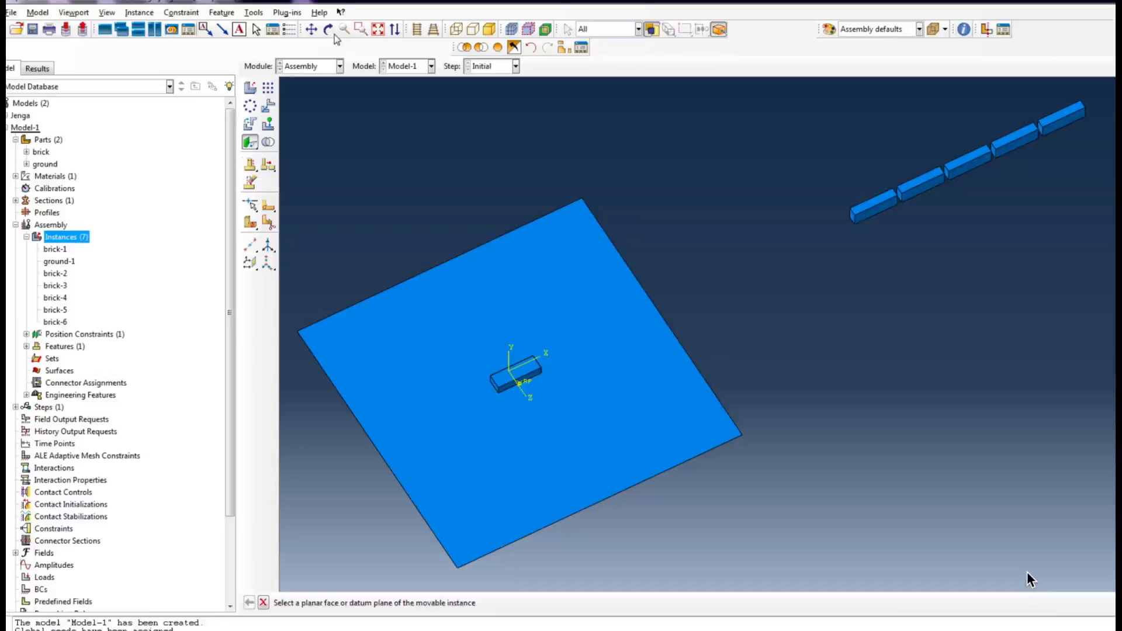
pyautogui.scroll(-2, 1031, 579)
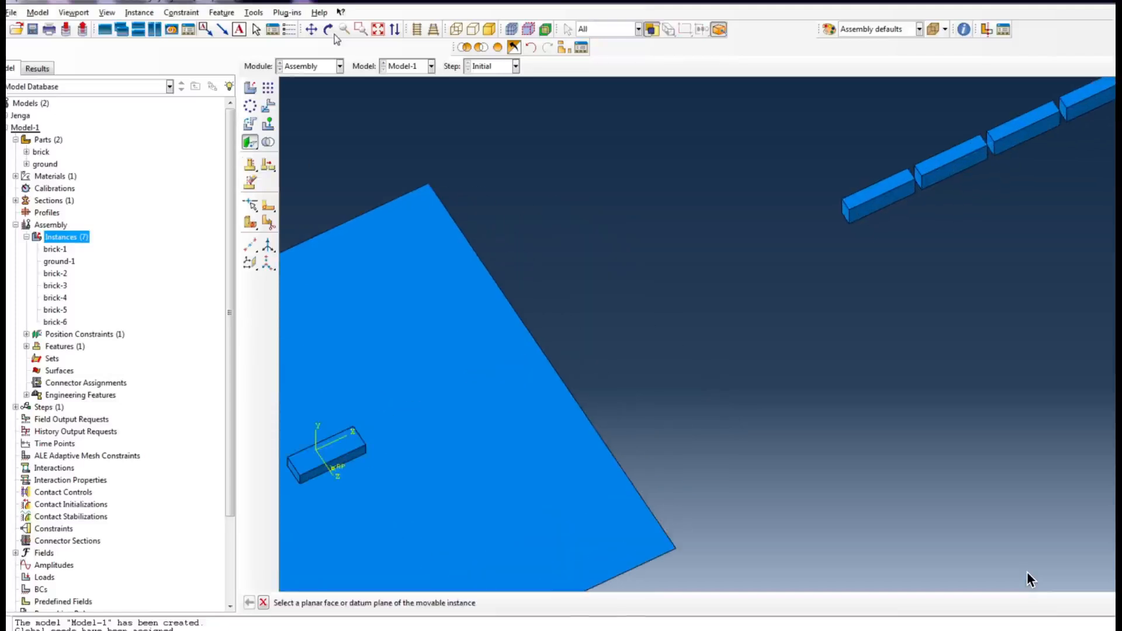
pyautogui.click(886, 183)
pyautogui.scroll(2, 887, 183)
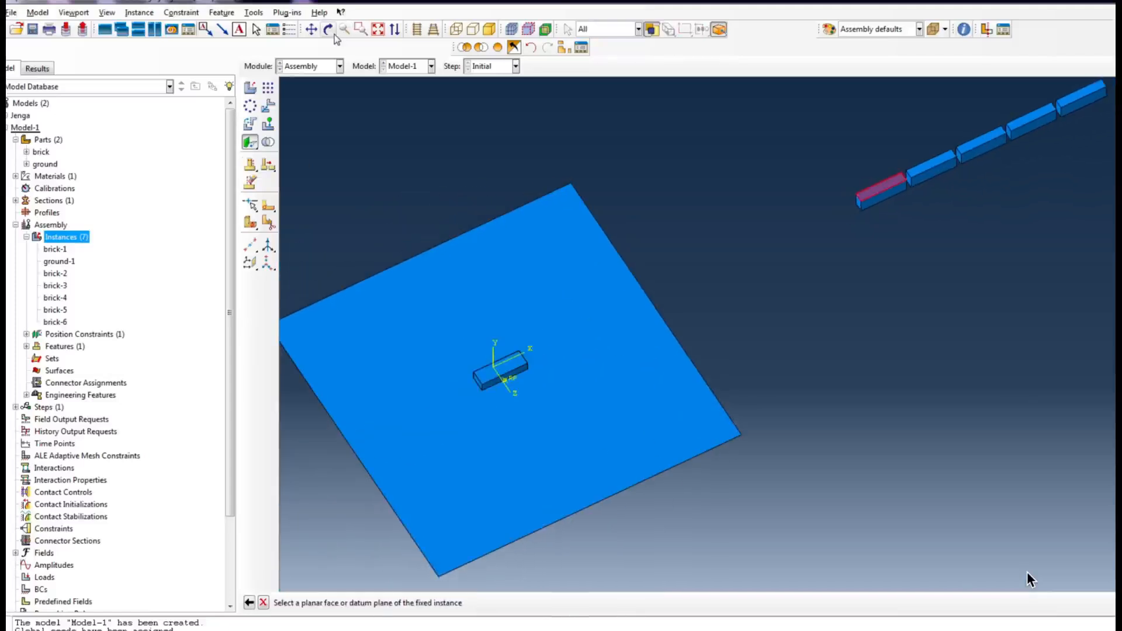
pyautogui.click(334, 34)
pyautogui.moveTo(655, 374); pyautogui.dragTo(866, 363)
pyautogui.click(335, 34)
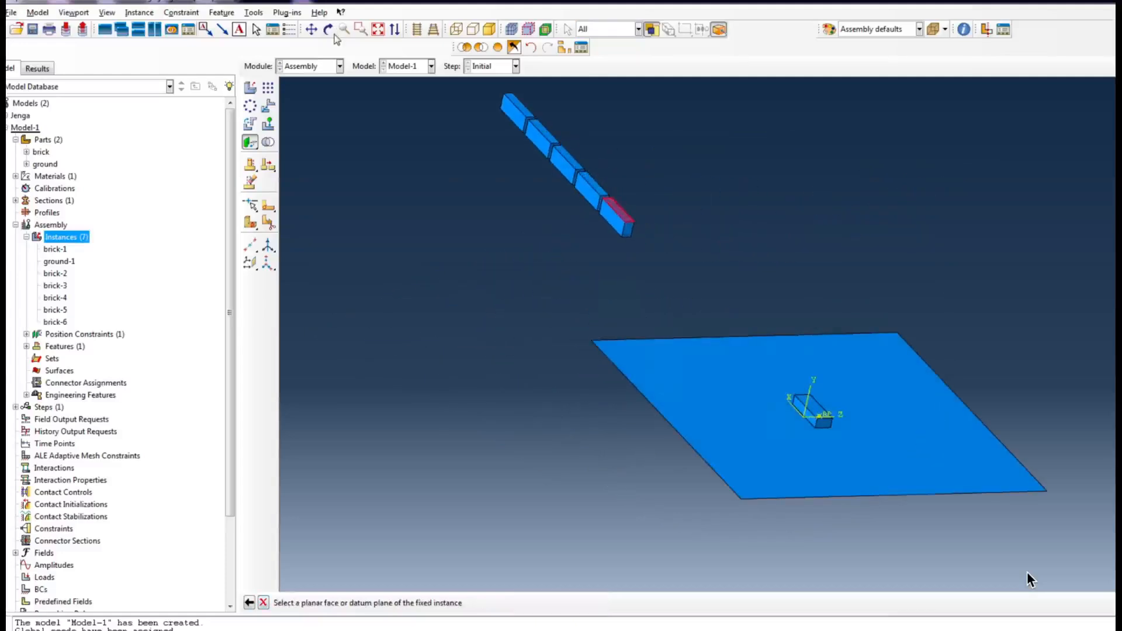
pyautogui.scroll(-2, 865, 432)
pyautogui.click(779, 404)
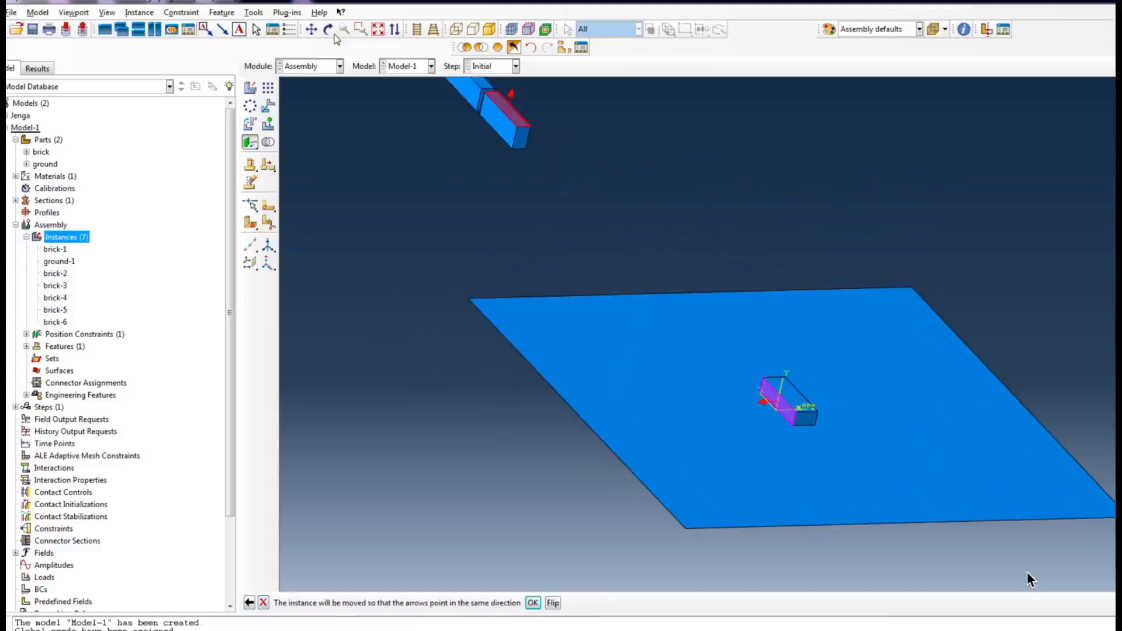
pyautogui.press('Return')
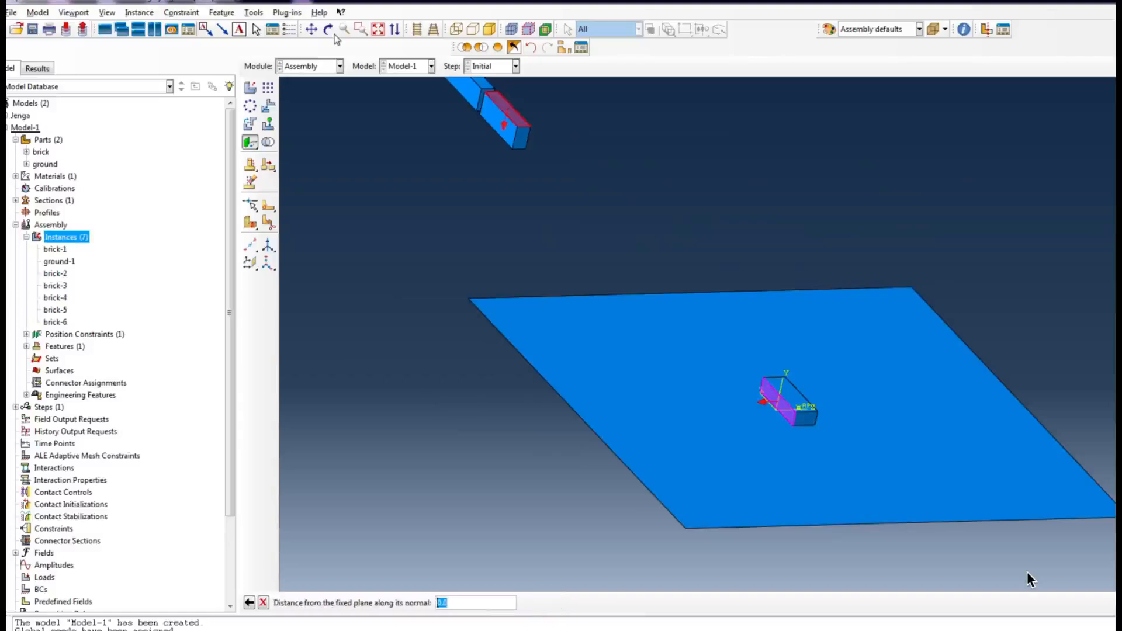
pyautogui.press('Return')
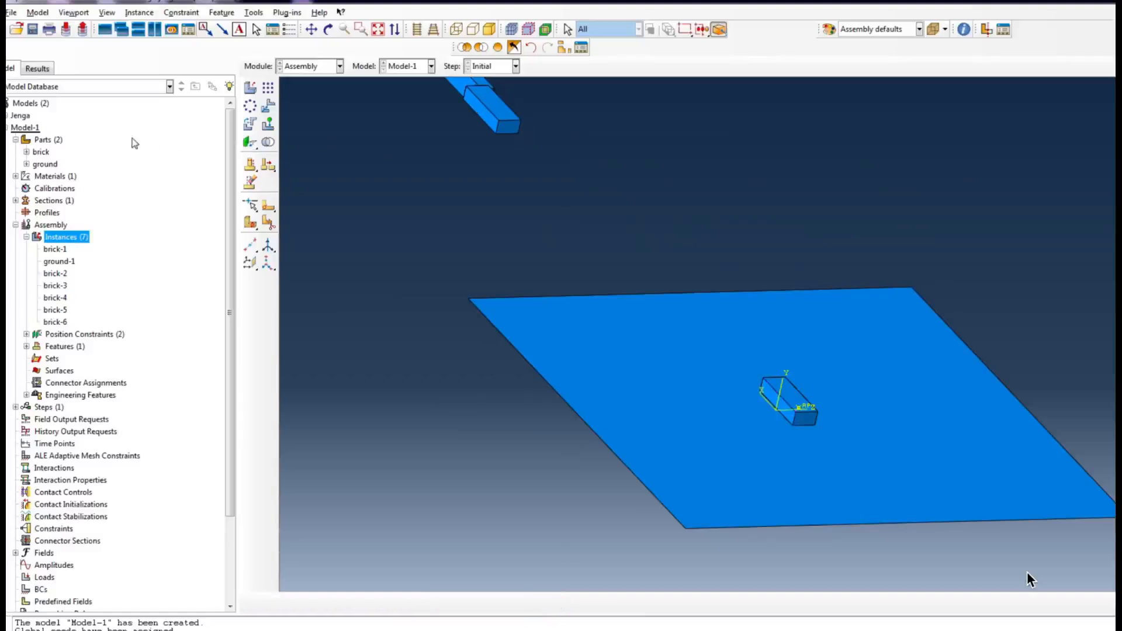
# Step: Constrain the end face of the second brick face to face with the first brick's matching end face, same direction, 0.0 distance
pyautogui.click(250, 143)
pyautogui.click(508, 127)
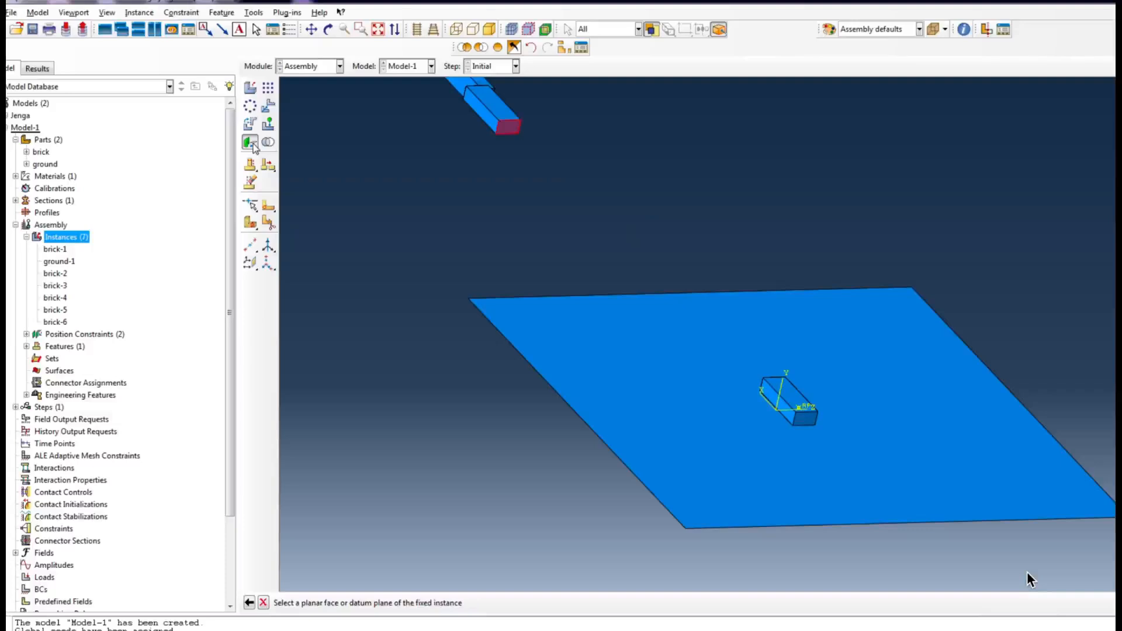
pyautogui.click(805, 417)
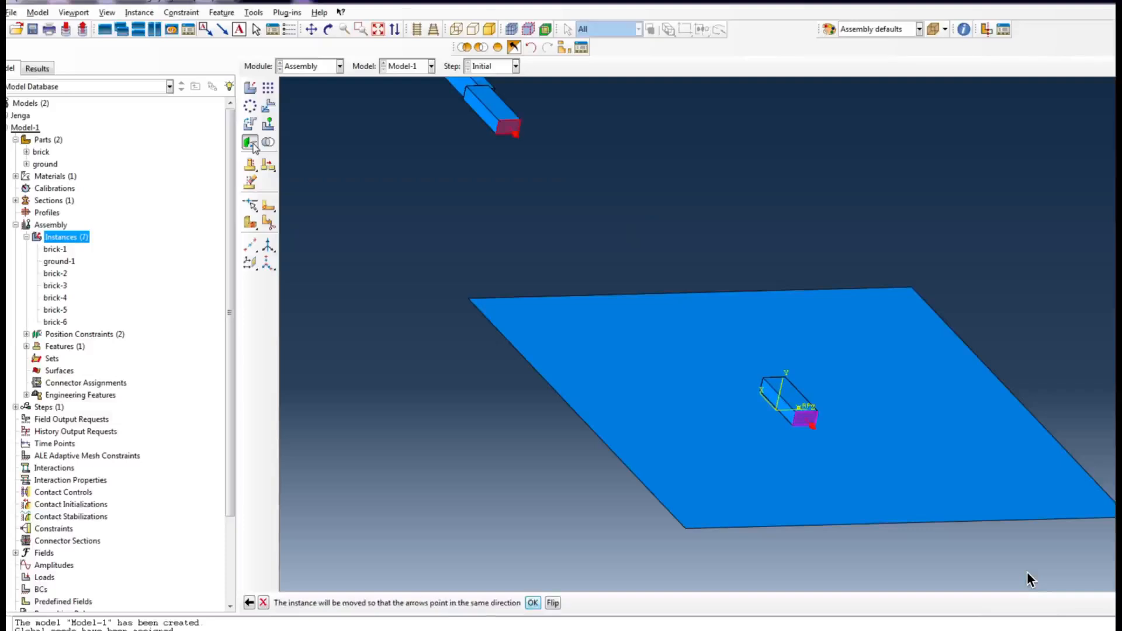
pyautogui.press('Return')
pyautogui.press('Return')
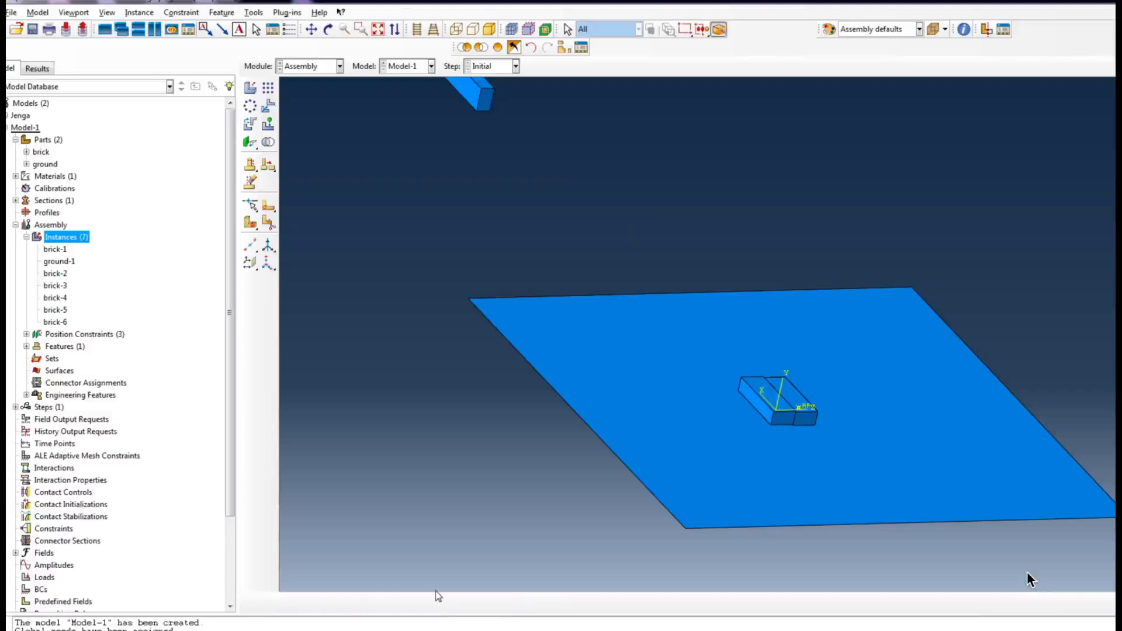
# Step: Constrain the top face of the second brick face to face with the first brick's top face, same direction, 0.0 distance
pyautogui.scroll(3, 772, 427)
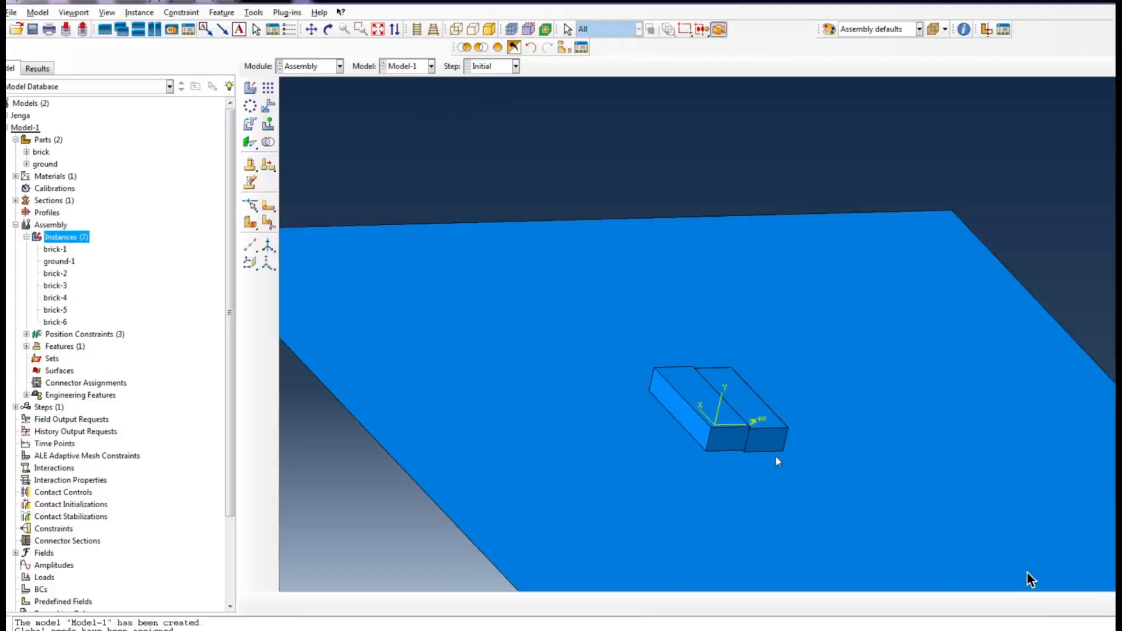
pyautogui.keyDown('ctrl'); pyautogui.keyDown('alt'); pyautogui.moveTo(845, 403); pyautogui.dragTo(767, 333); pyautogui.keyUp('alt'); pyautogui.keyUp('ctrl')
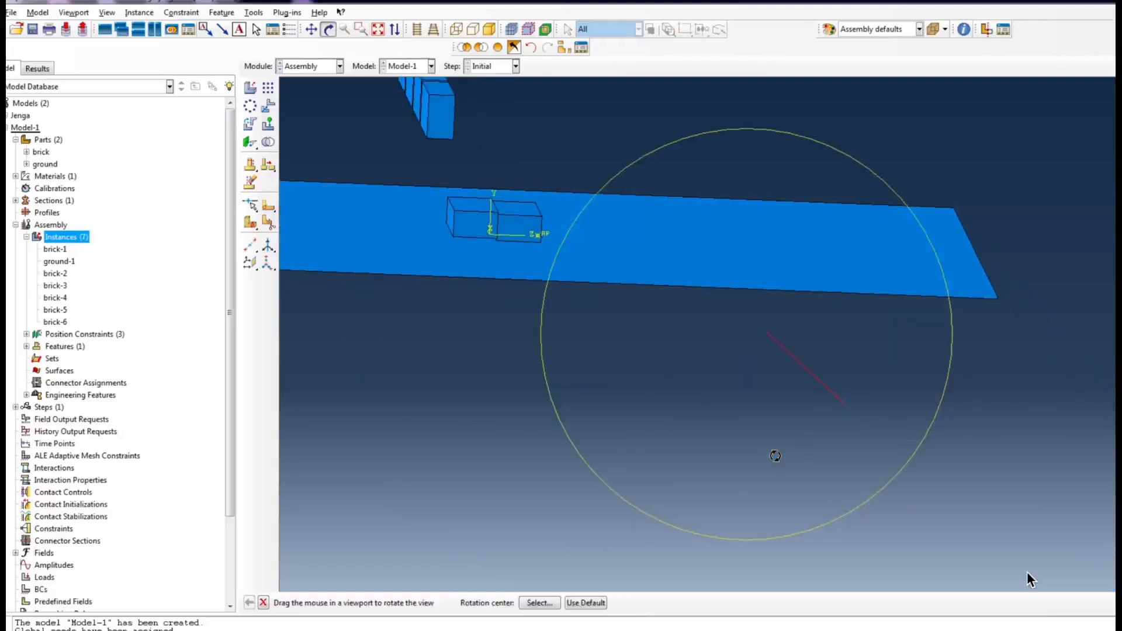
pyautogui.moveTo(775, 456); pyautogui.dragTo(778, 462)
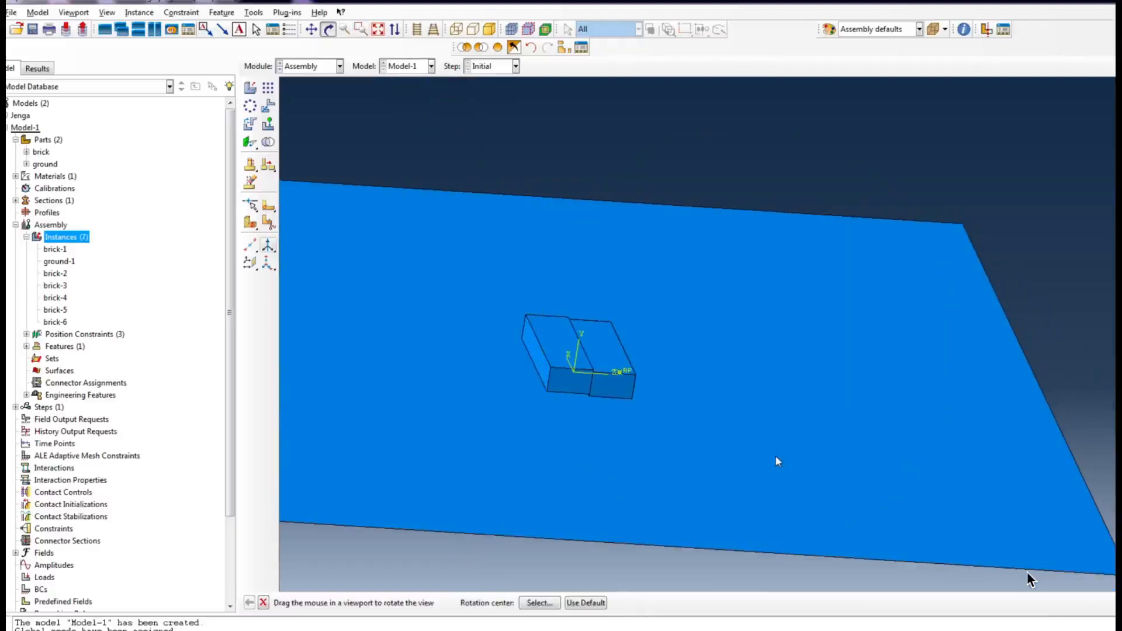
pyautogui.click(251, 142)
pyautogui.click(560, 343)
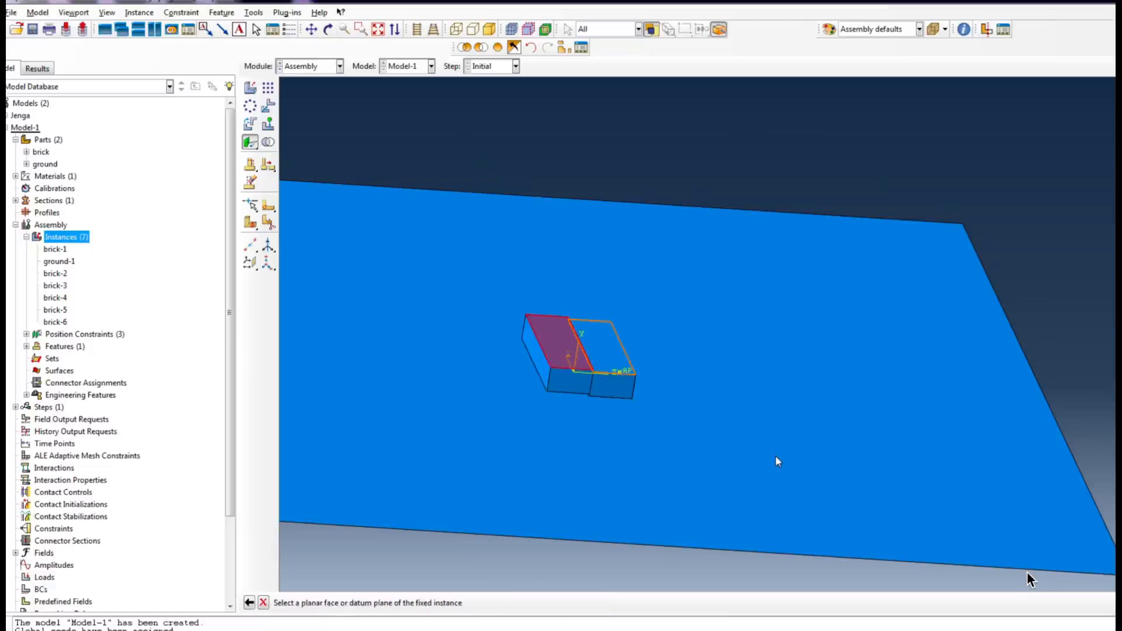
pyautogui.click(603, 349)
pyautogui.middleClick(777, 458)
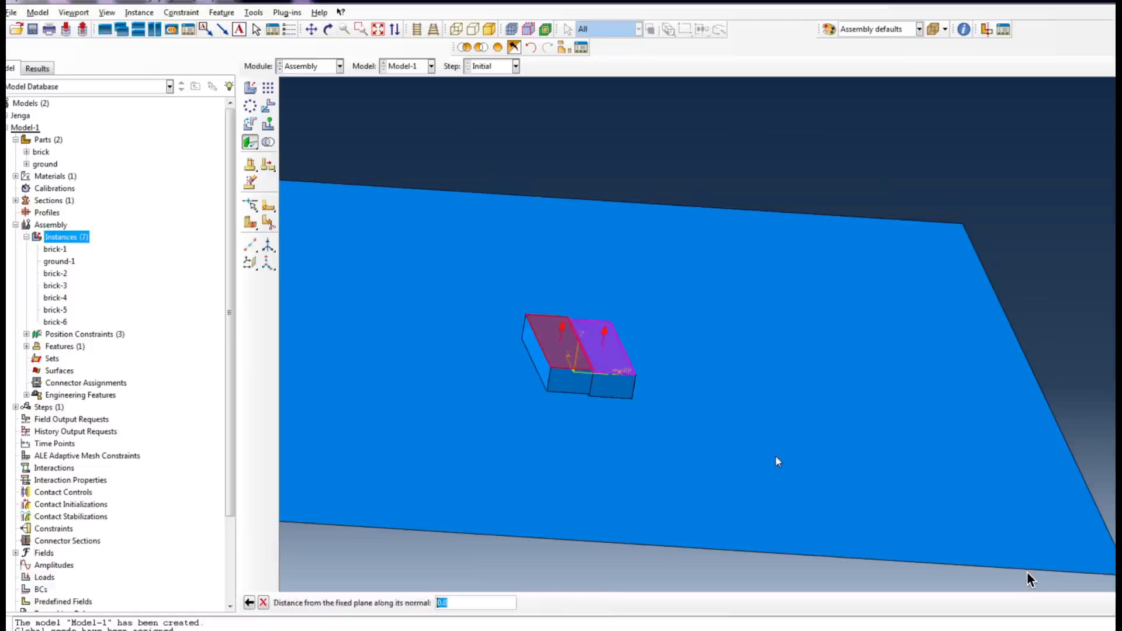
pyautogui.middleClick(776, 459)
# Step: Constrain the end face of the nearest remaining row brick face to face with the second brick's end face, same direction, 0.0 distance
pyautogui.scroll(-6, 694, 472)
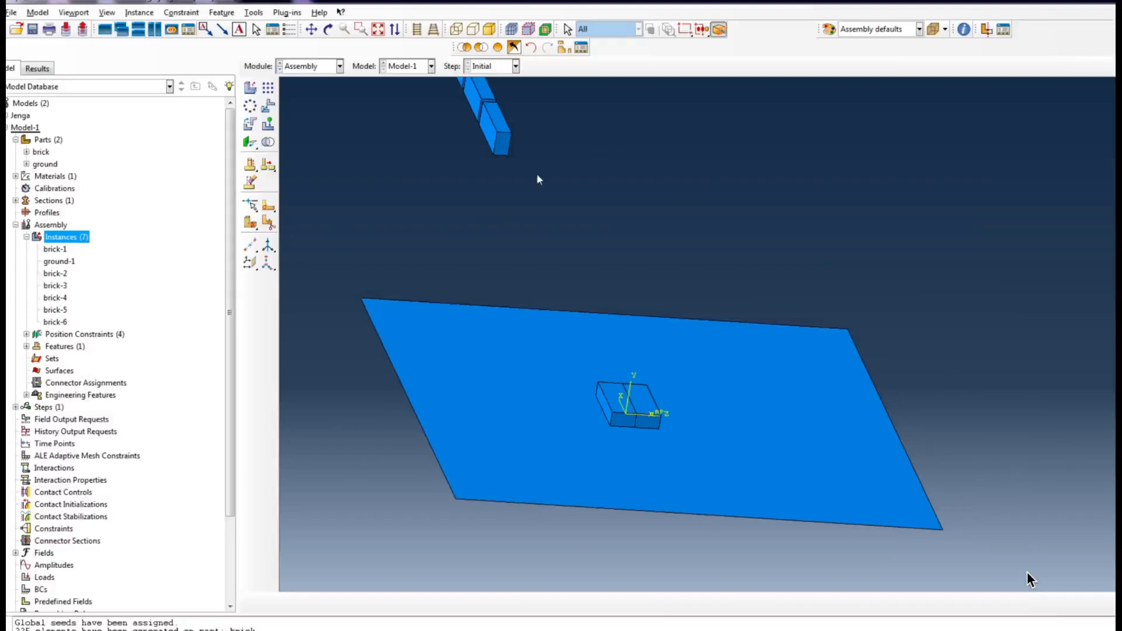
pyautogui.click(250, 142)
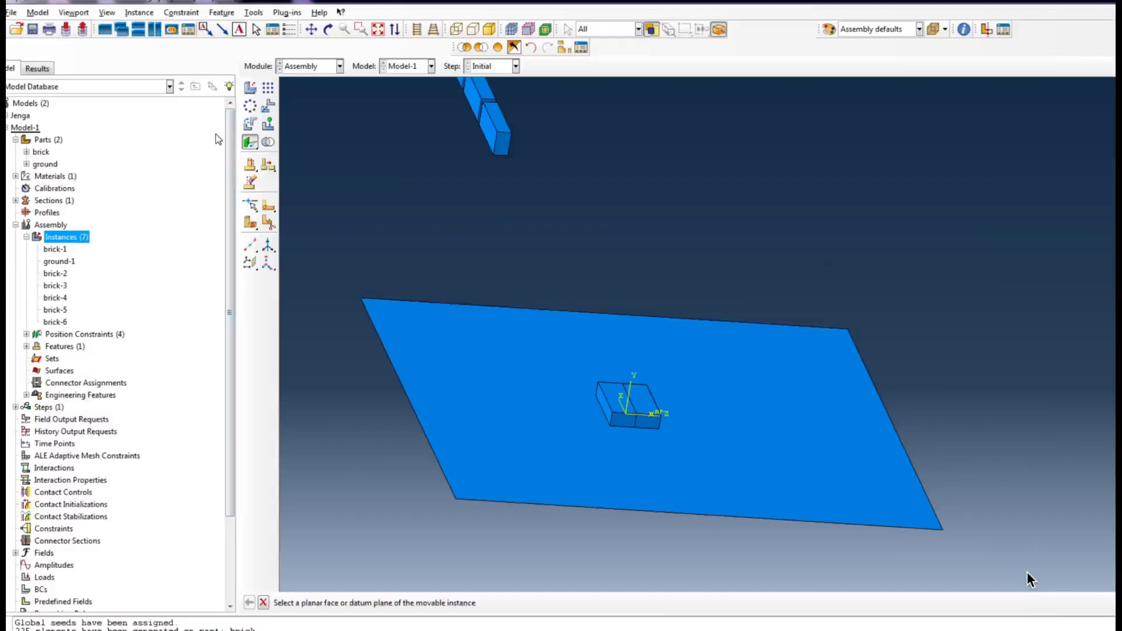
pyautogui.click(502, 145)
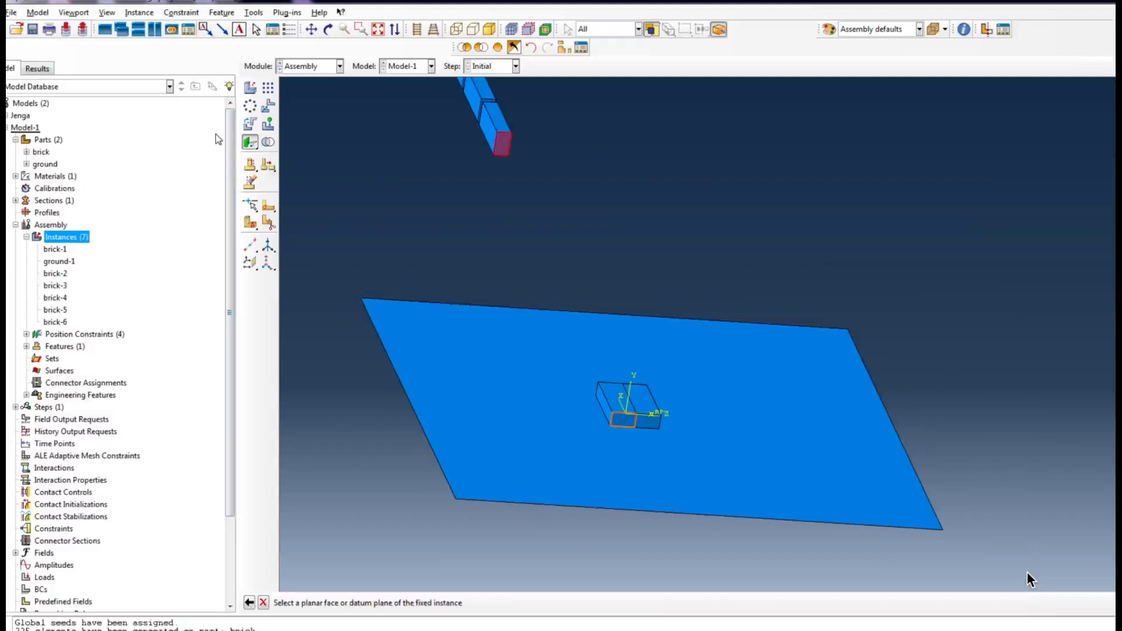
pyautogui.click(624, 420)
pyautogui.click(532, 603)
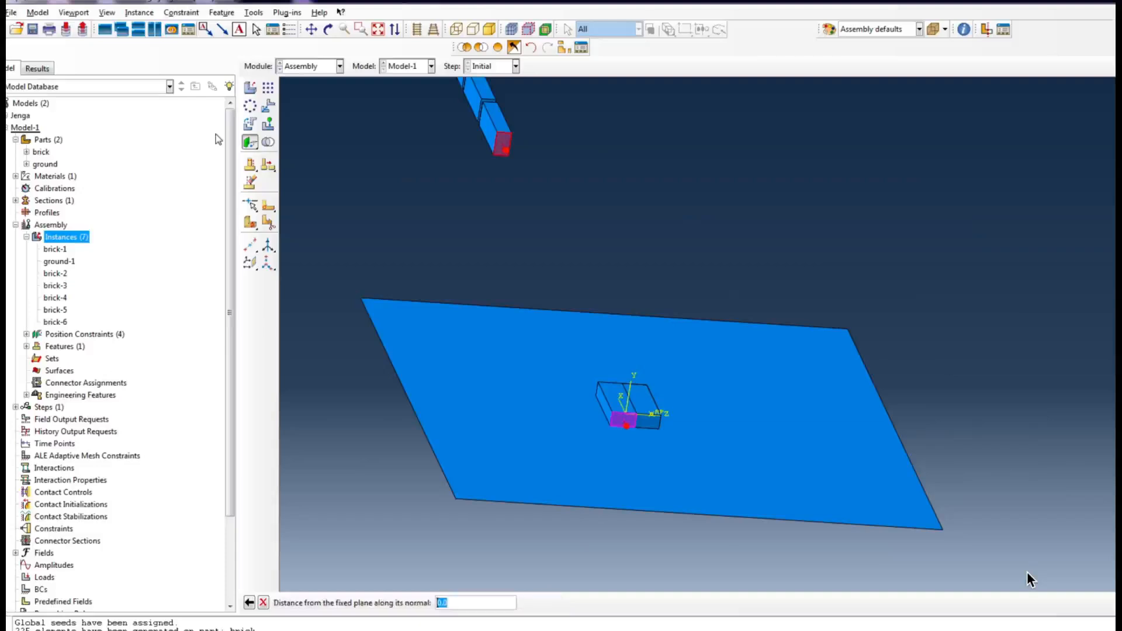
pyautogui.press('Return')
# Step: Constrain the left side face of the third brick face to face with the left placed brick's top face, same direction, 0.0 distance
pyautogui.scroll(-5, 627, 416)
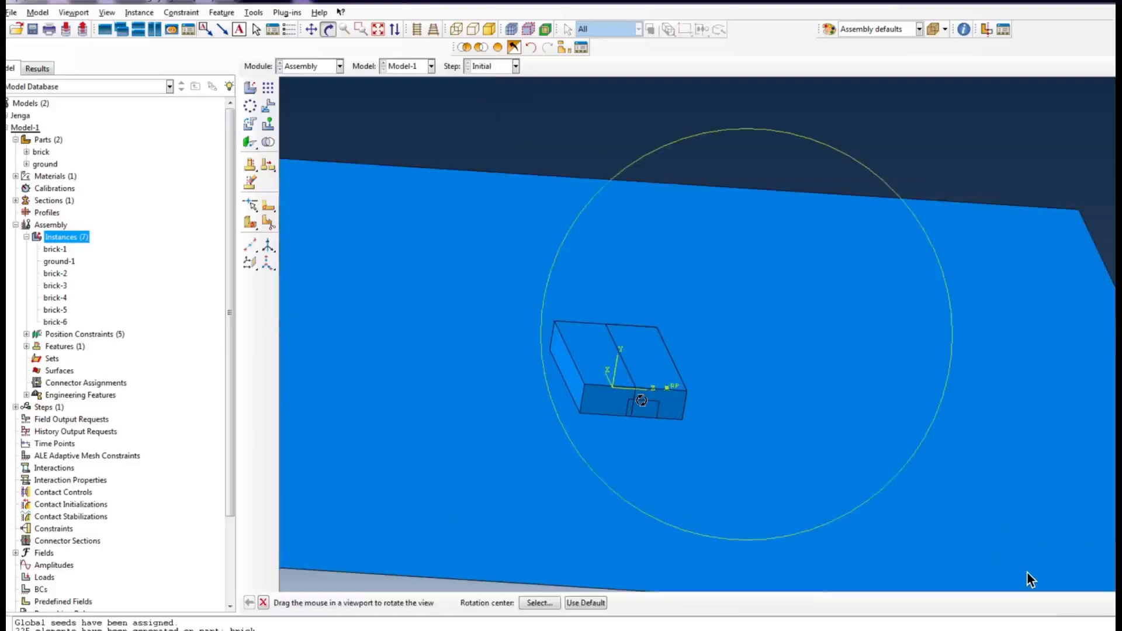
pyautogui.keyDown('ctrl'); pyautogui.keyDown('alt'); pyautogui.moveTo(713, 392); pyautogui.dragTo(744, 321); pyautogui.keyUp('alt'); pyautogui.keyUp('ctrl')
pyautogui.press('Escape')
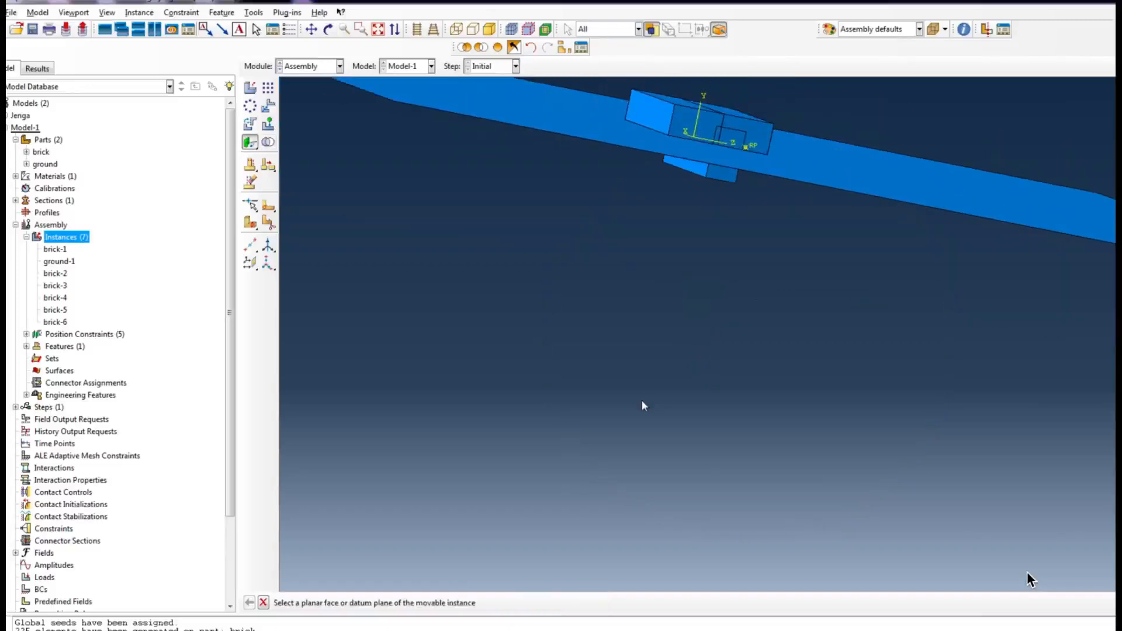
pyautogui.click(686, 167)
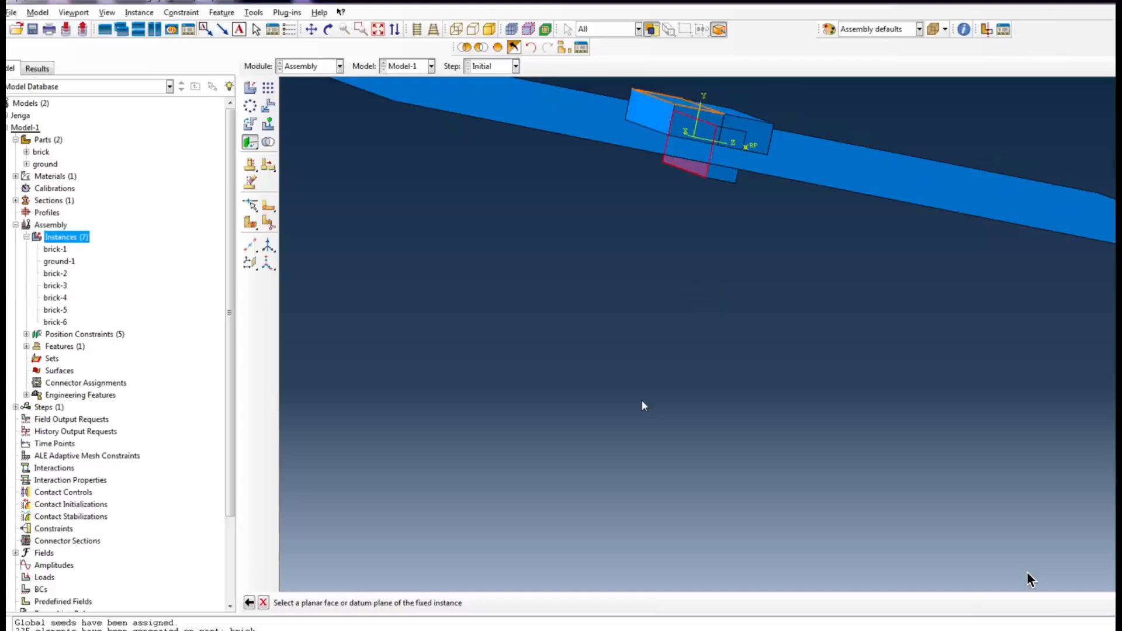
pyautogui.click(678, 101)
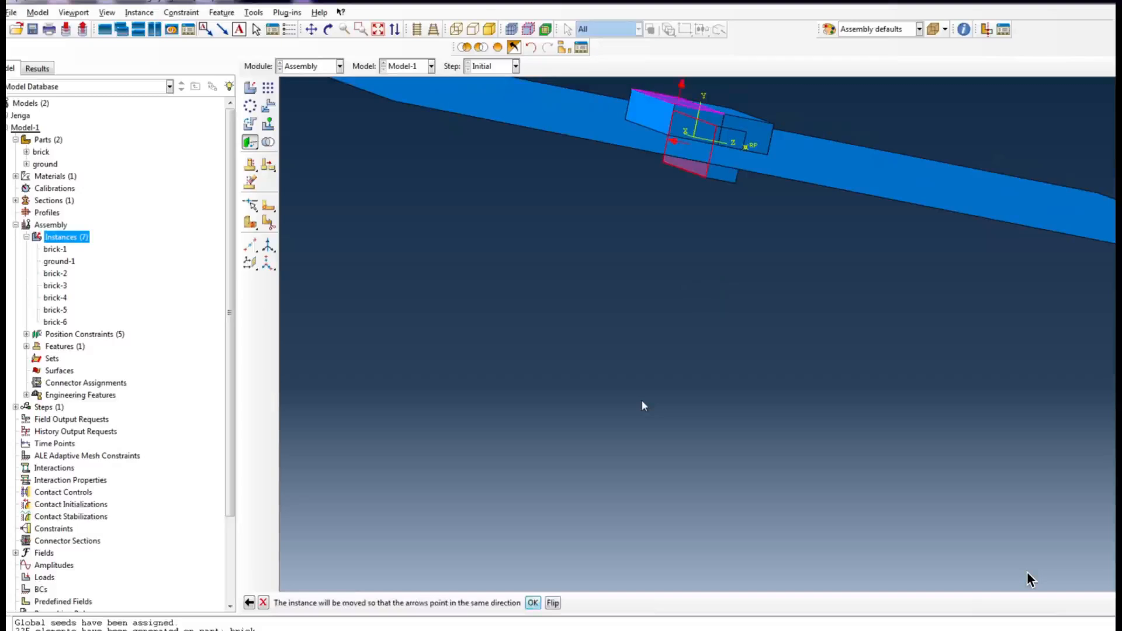
pyautogui.click(533, 603)
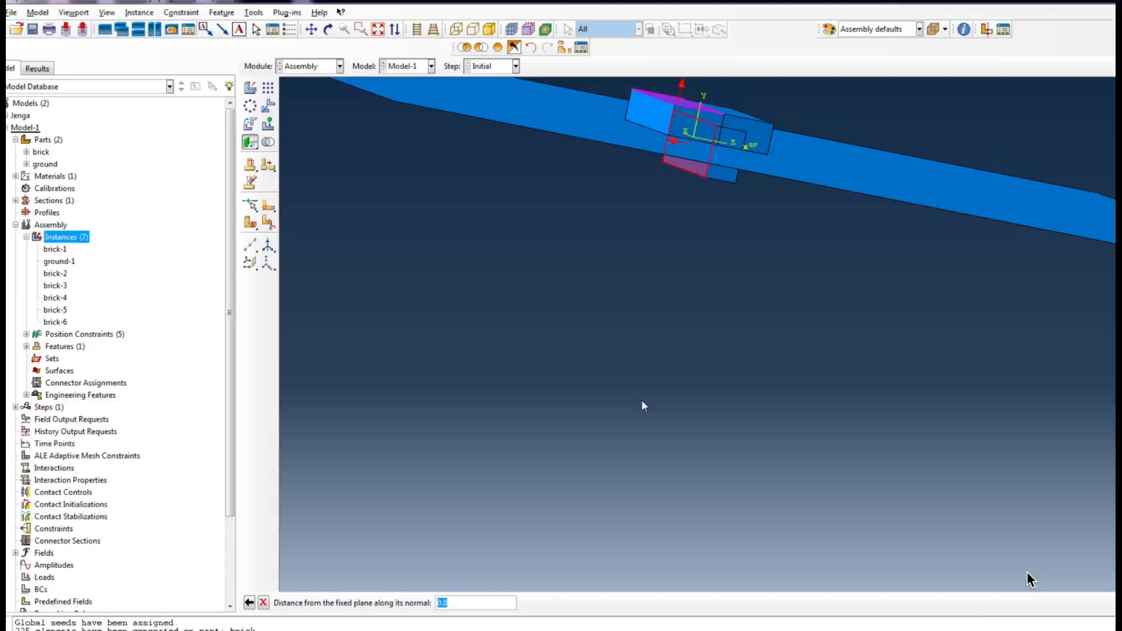
pyautogui.scroll(3, 642, 402)
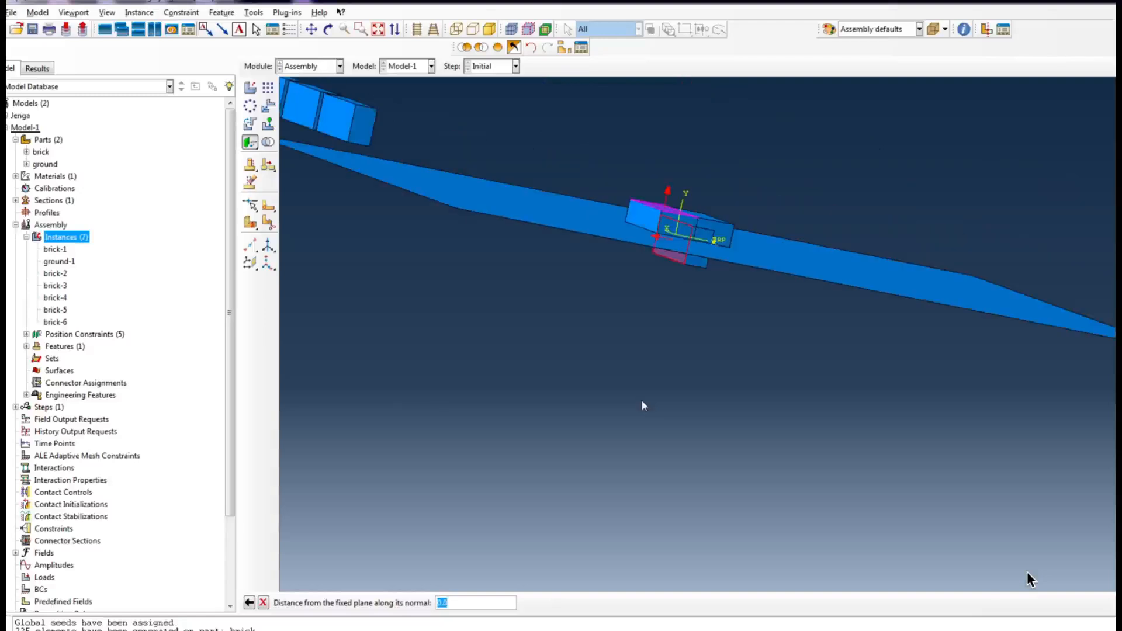
pyautogui.scroll(-3, 642, 401)
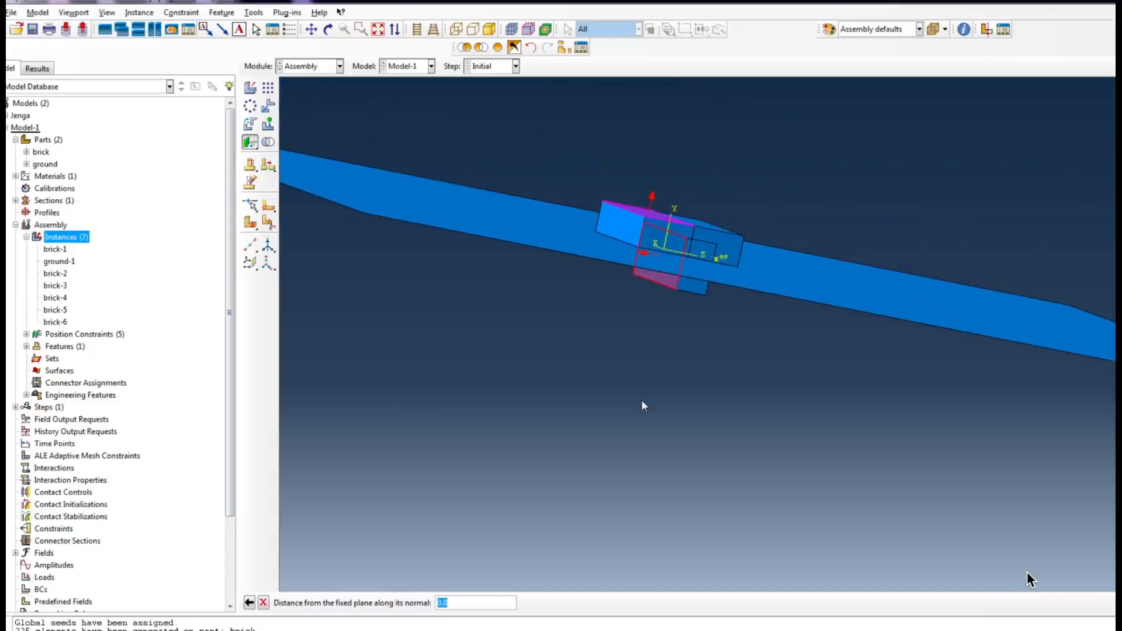
pyautogui.press('Return')
pyautogui.scroll(-2, 687, 240)
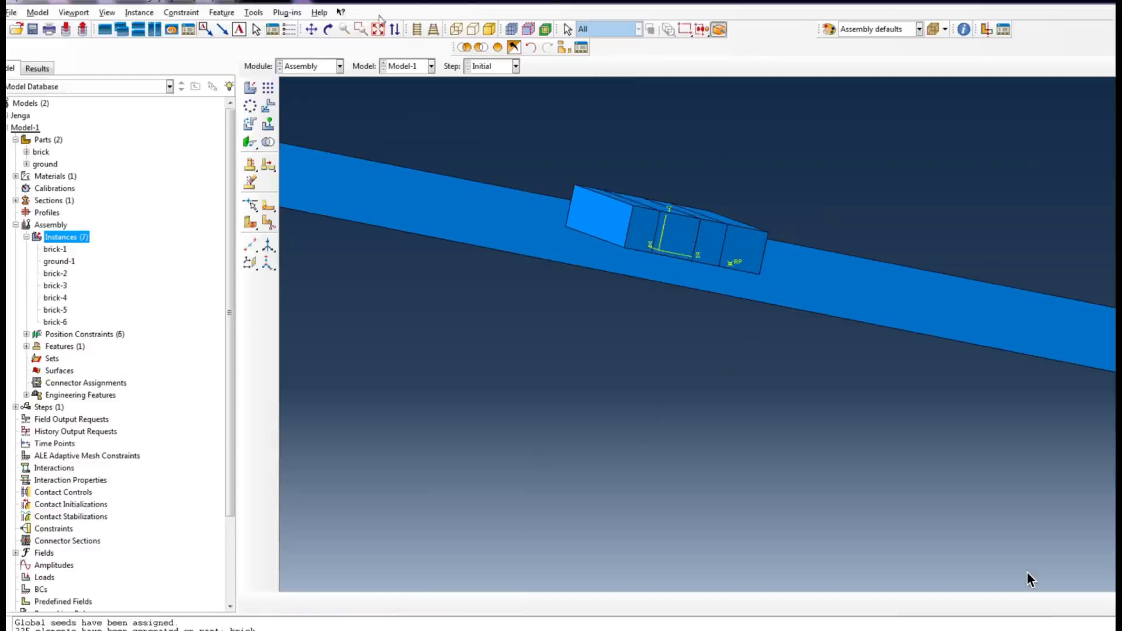
# Step: Delete the Face to Face-6 position constraint from the assembly
pyautogui.click(328, 28)
pyautogui.moveTo(690, 266); pyautogui.dragTo(640, 309)
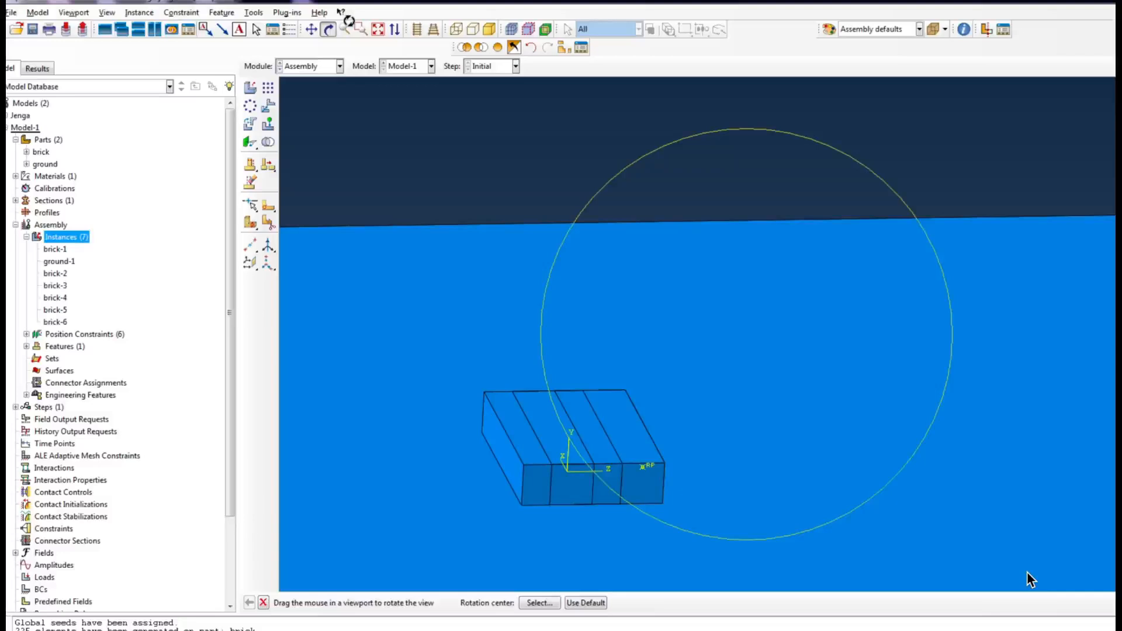
pyautogui.scroll(2, 738, 506)
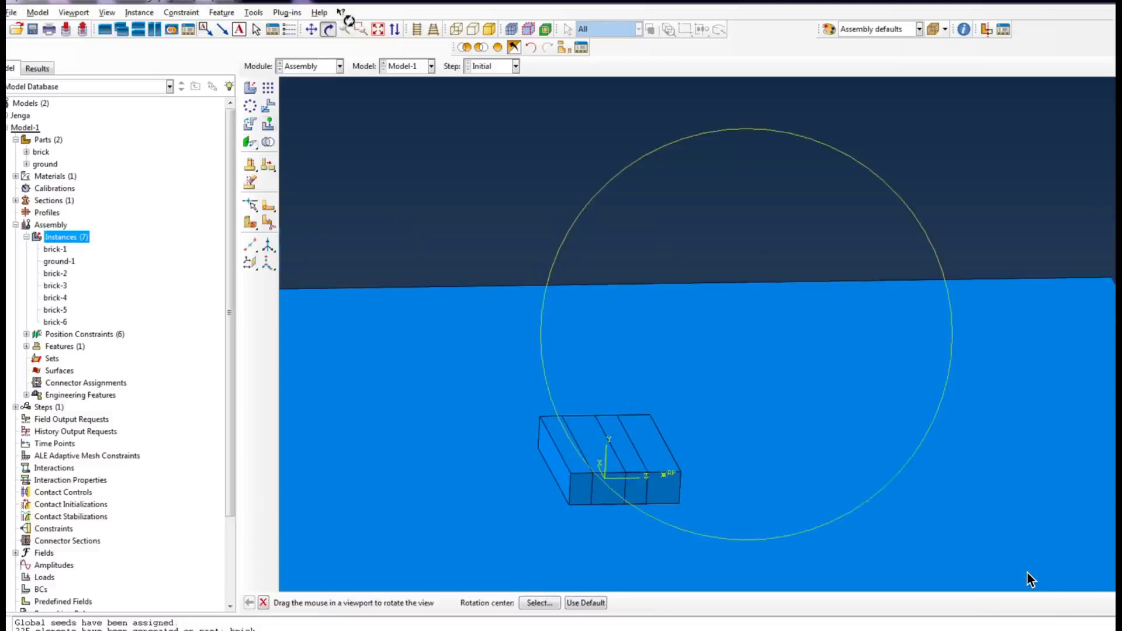
pyautogui.moveTo(737, 506)
pyautogui.mouseDown()
pyautogui.moveTo(728, 529)
pyautogui.moveTo(731, 511)
pyautogui.mouseUp()
pyautogui.scroll(2, 731, 511)
pyautogui.scroll(-3, 731, 511)
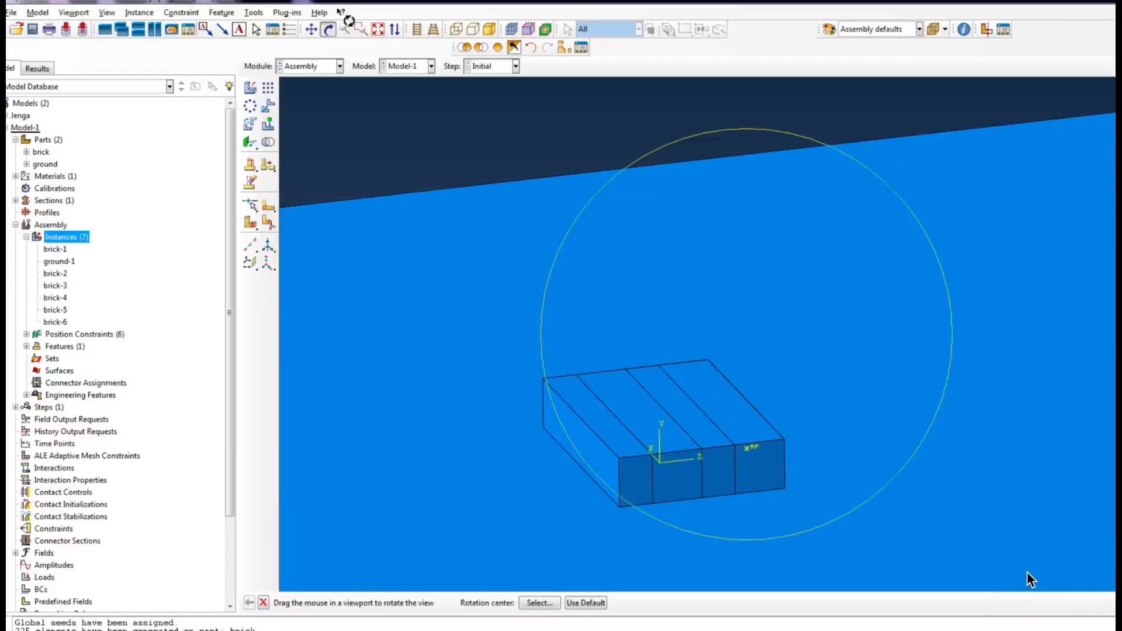
pyautogui.press('Escape')
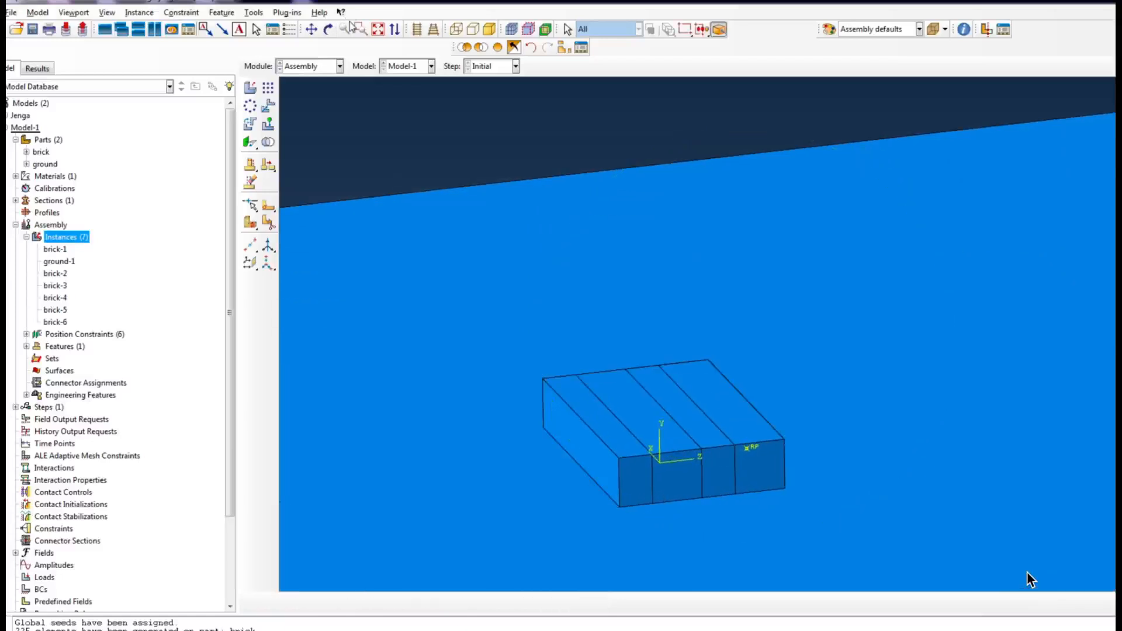
pyautogui.click(53, 200)
pyautogui.click(26, 334)
pyautogui.scroll(-2, 117, 335)
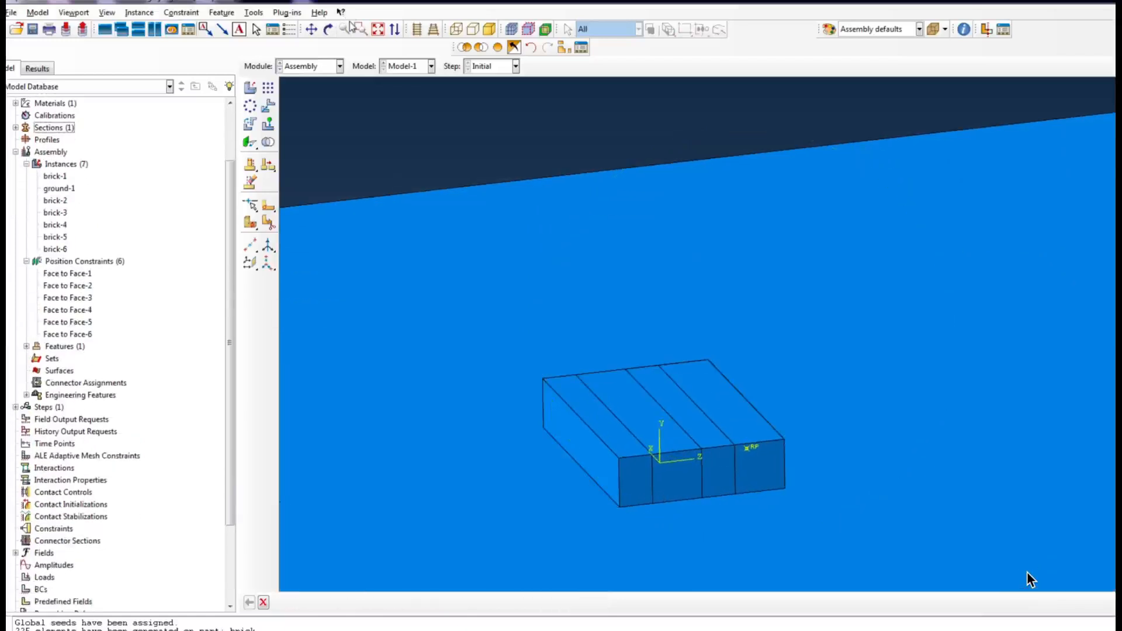
pyautogui.rightClick(86, 335)
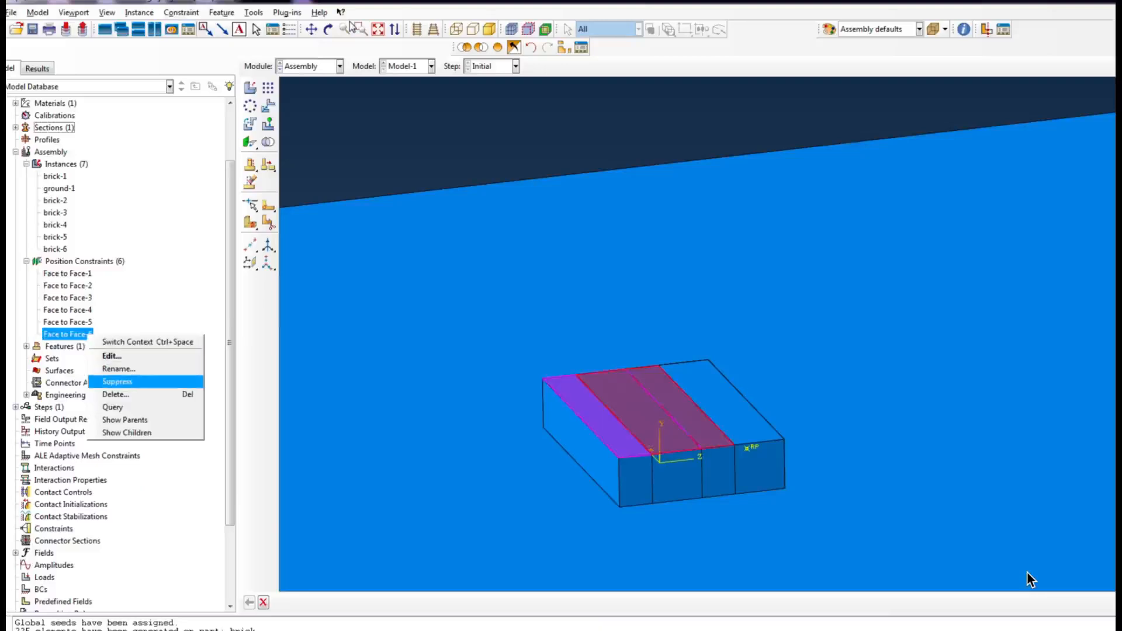
pyautogui.click(117, 394)
pyautogui.press('Return')
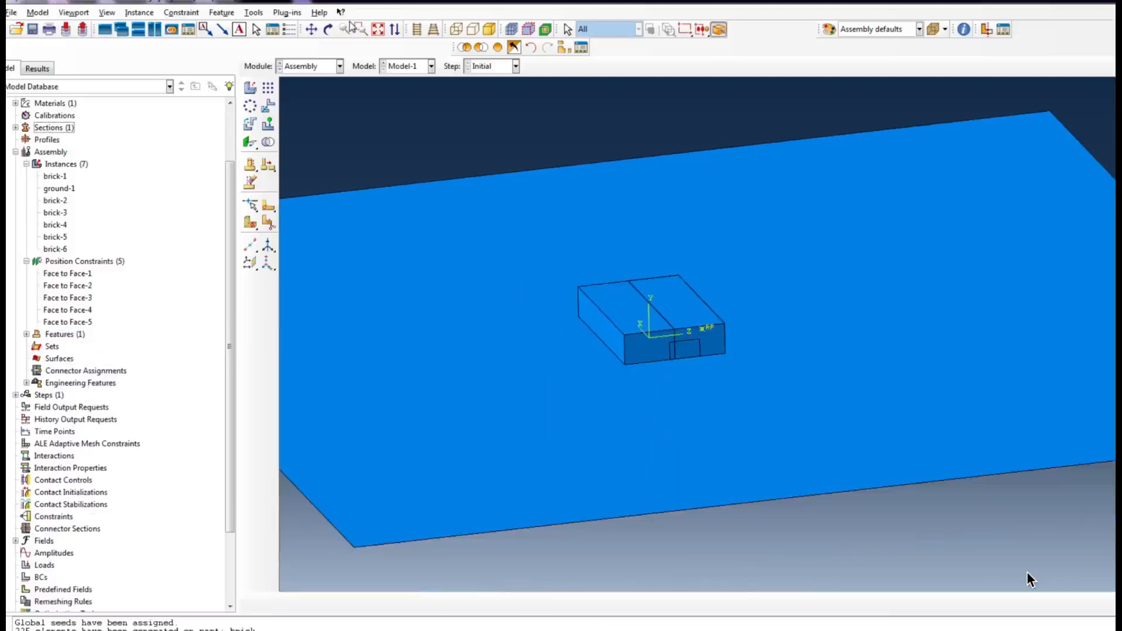
# Step: Constrain the underside of the third brick face to face with the placed brick's outer long side near the reference point, flipping the direction and keeping the default distance
pyautogui.scroll(3, 117, 351)
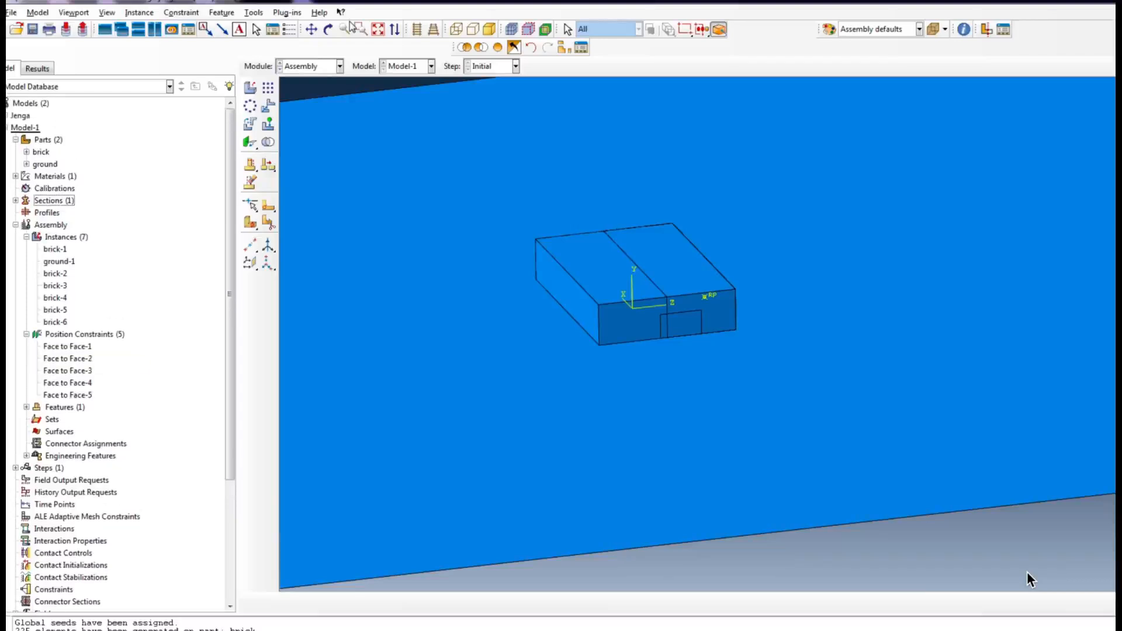
pyautogui.scroll(2, 1029, 575)
pyautogui.click(329, 29)
pyautogui.moveTo(626, 343); pyautogui.dragTo(651, 308)
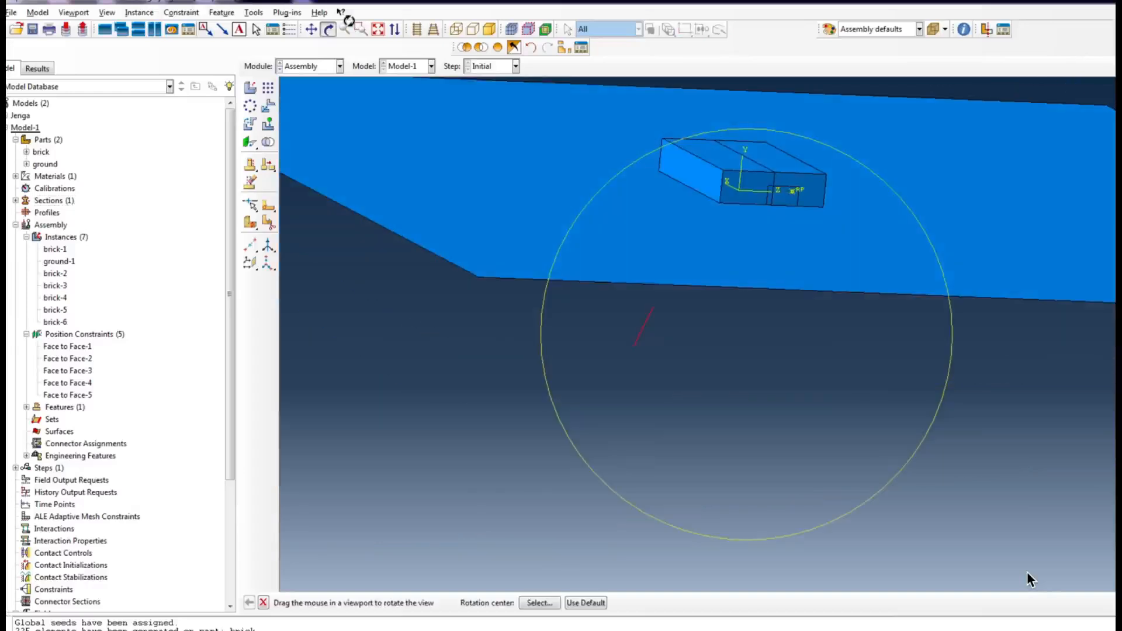
pyautogui.scroll(2, 602, 483)
pyautogui.moveTo(814, 300)
pyautogui.mouseDown()
pyautogui.moveTo(814, 208)
pyautogui.moveTo(789, 240)
pyautogui.moveTo(739, 225)
pyautogui.moveTo(701, 256)
pyautogui.mouseUp()
pyautogui.moveTo(349, 22); pyautogui.dragTo(351, 25)
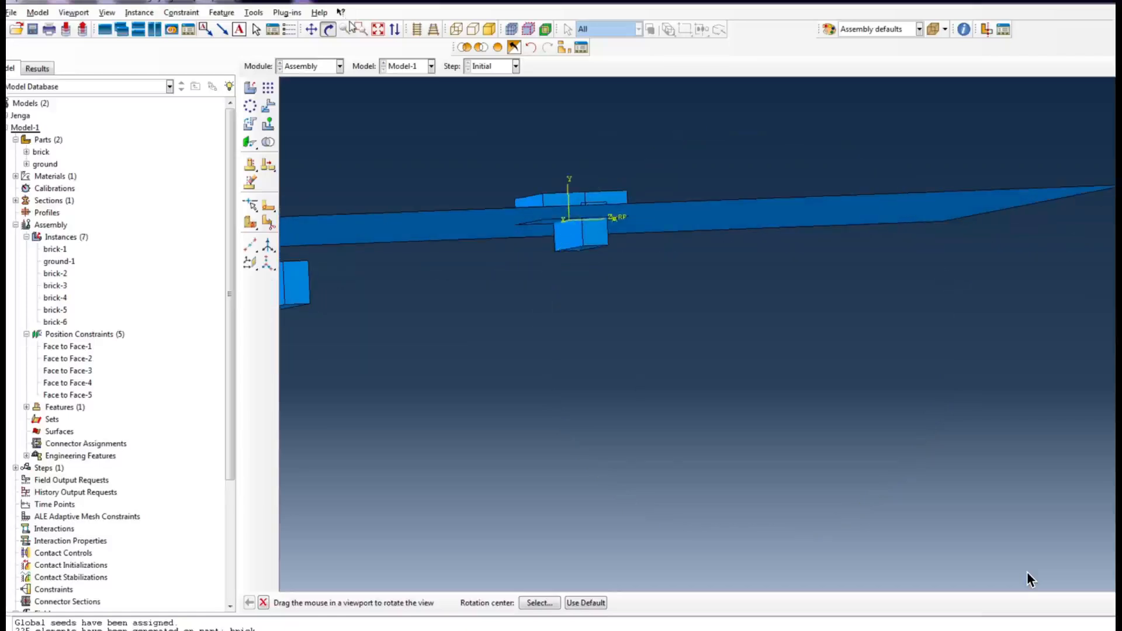
pyautogui.press('Escape')
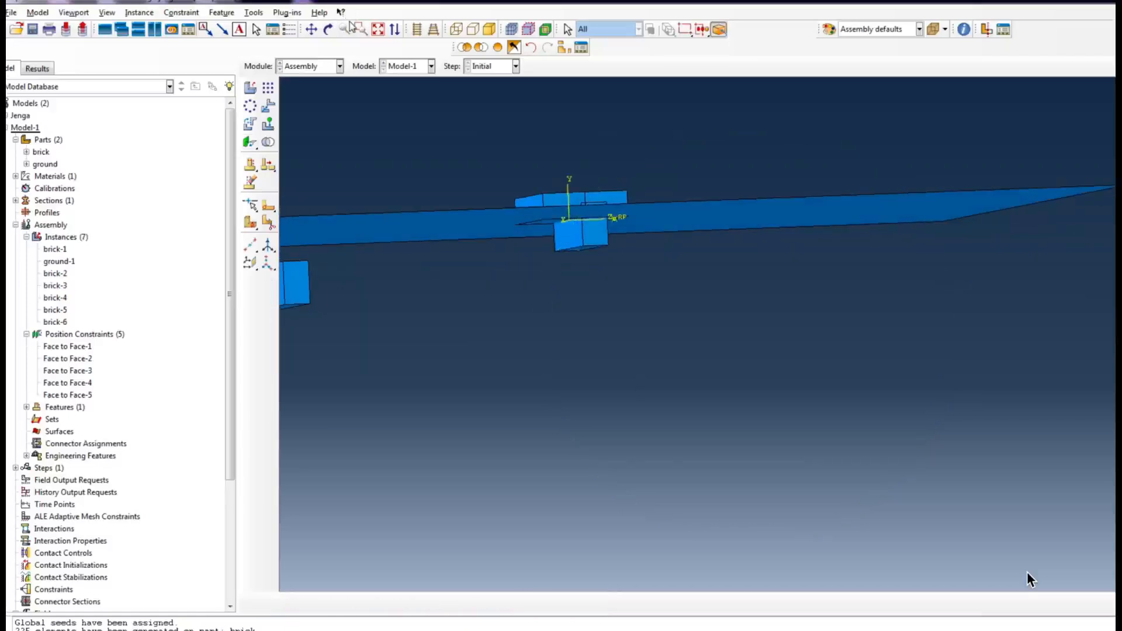
pyautogui.click(250, 142)
pyautogui.scroll(-3, 593, 256)
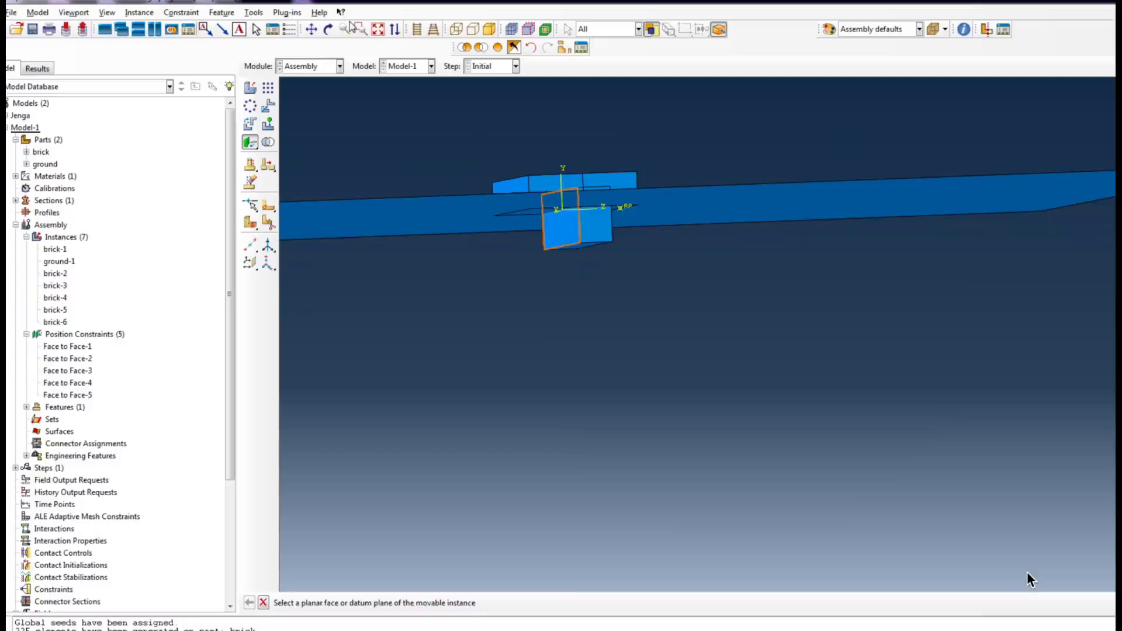
pyautogui.scroll(-3, 590, 241)
pyautogui.click(576, 248)
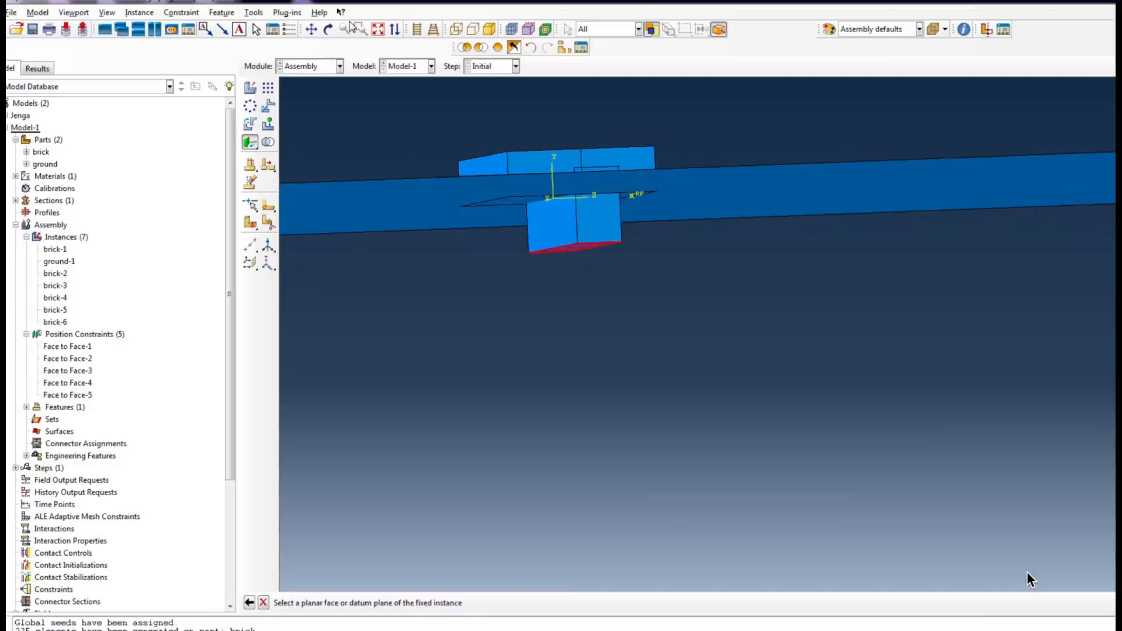
pyautogui.keyDown('ctrl'); pyautogui.keyDown('alt'); pyautogui.moveTo(576, 248); pyautogui.dragTo(462, 342); pyautogui.keyUp('alt'); pyautogui.keyUp('ctrl')
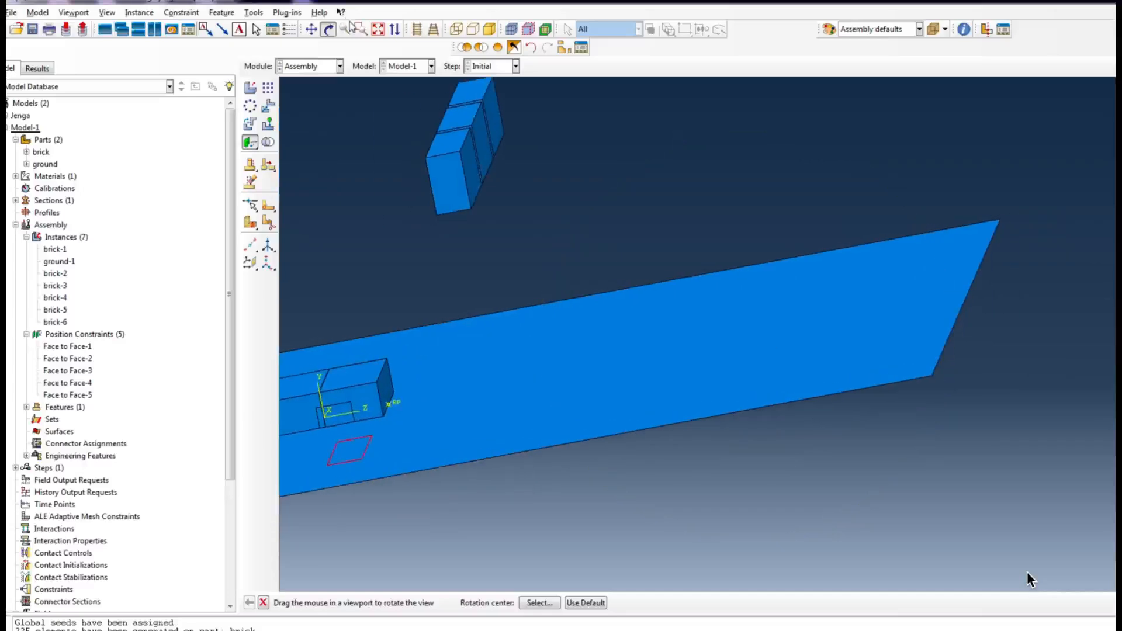
pyautogui.click(386, 388)
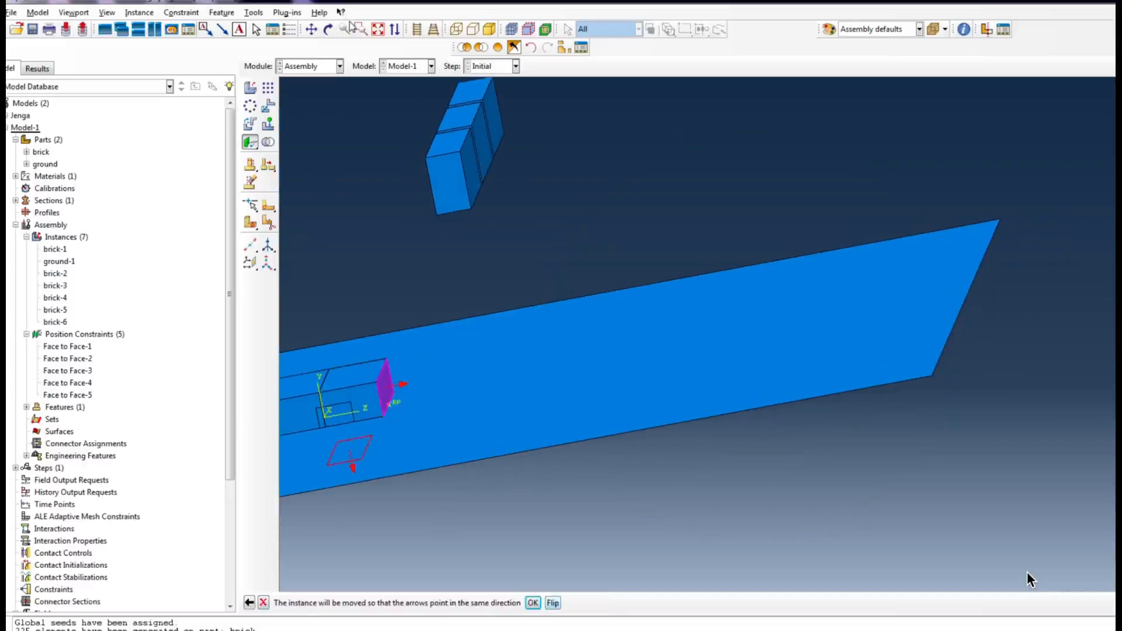
pyautogui.click(552, 603)
pyautogui.click(533, 603)
pyautogui.press('Return')
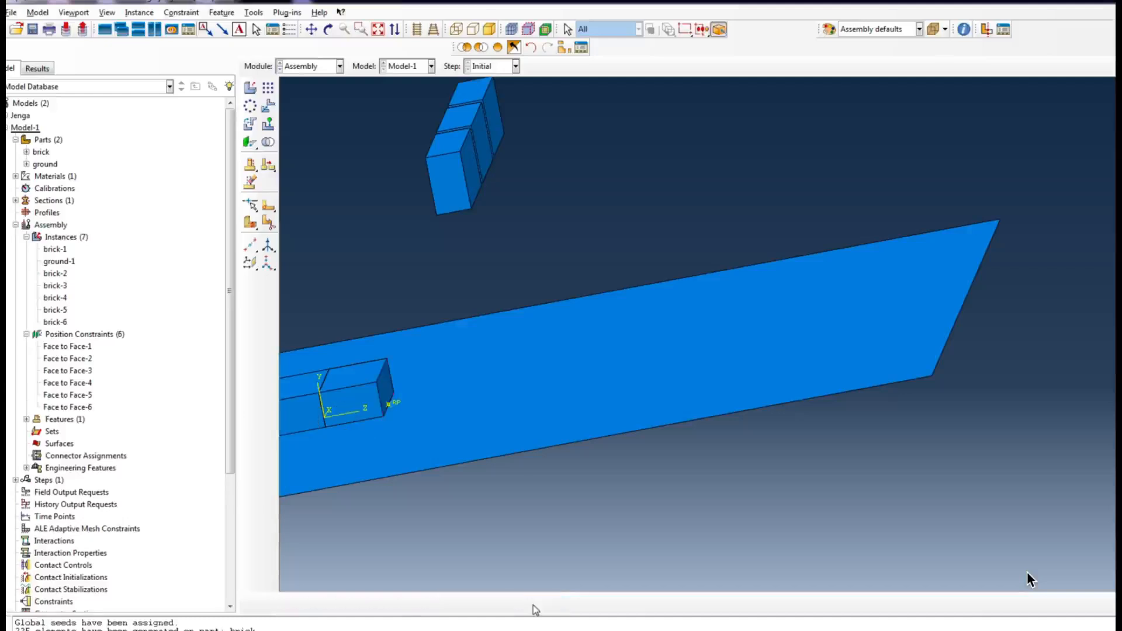
# Step: Inspect the Face to Face-6 constraint and the third brick's position relative to the ground
pyautogui.scroll(-1, 643, 381)
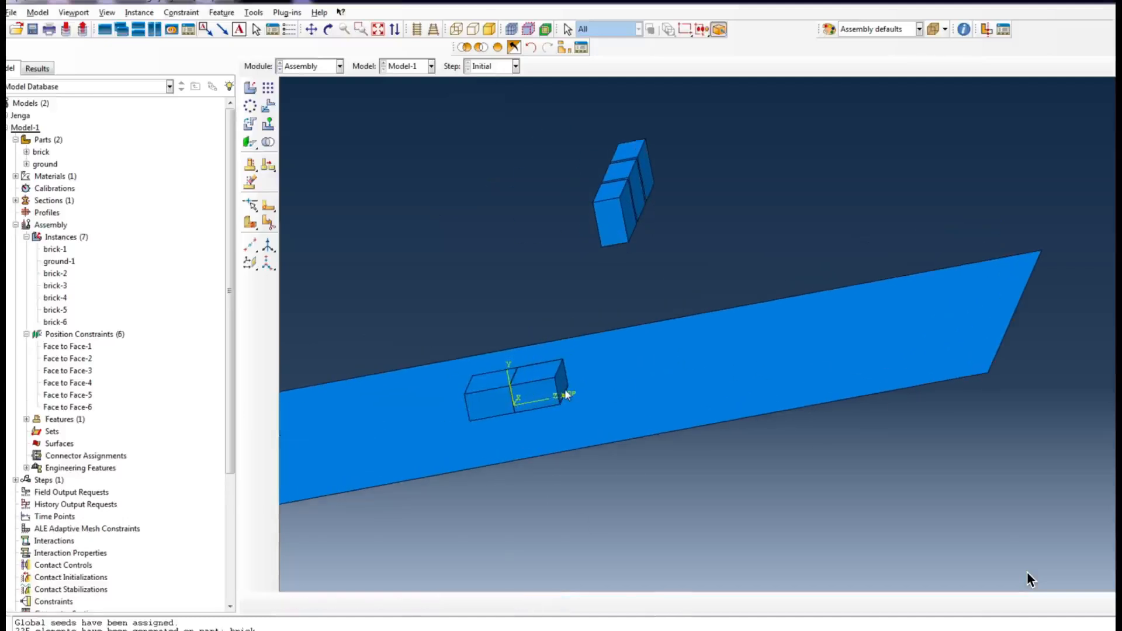
pyautogui.scroll(4, 566, 396)
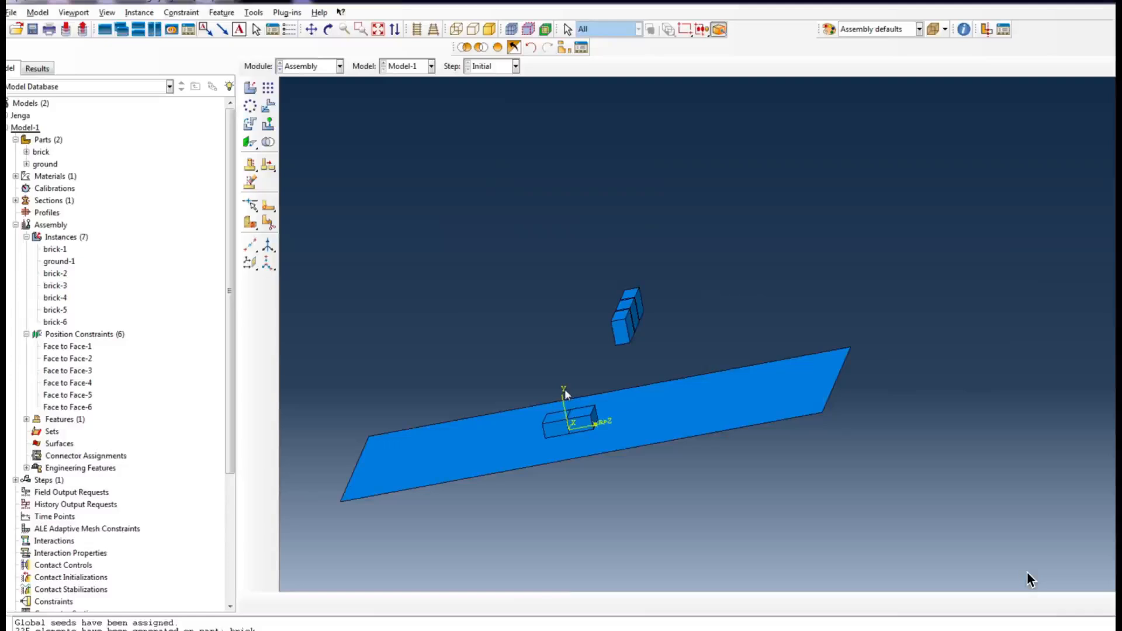
pyautogui.doubleClick(67, 407)
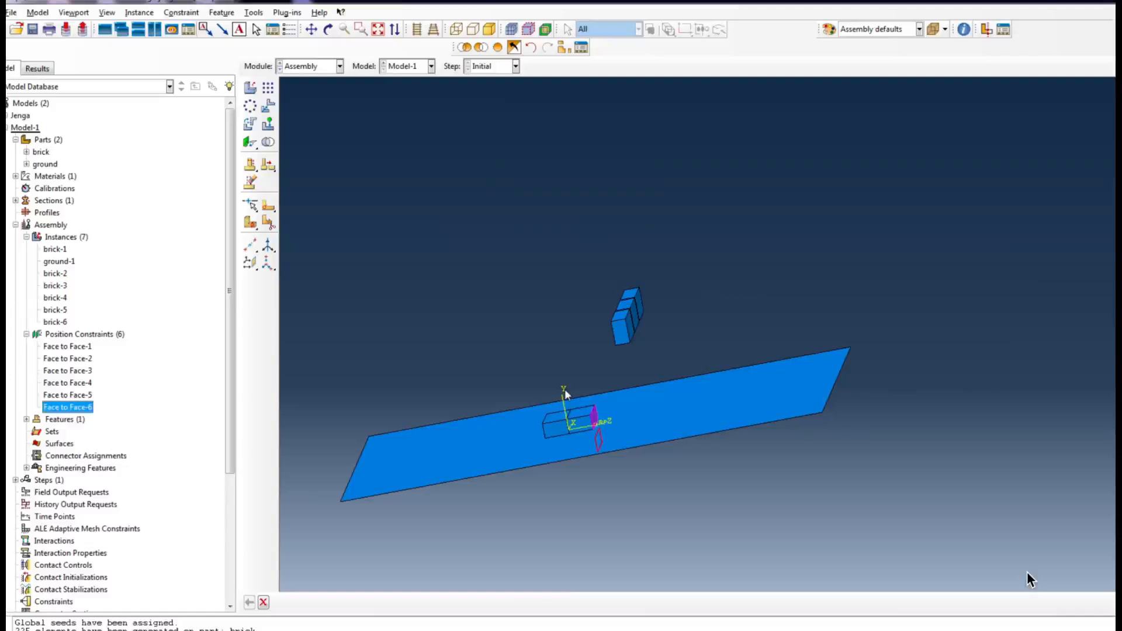
pyautogui.rightClick(74, 403)
pyautogui.click(92, 424)
pyautogui.press('F3')
pyautogui.moveTo(566, 395); pyautogui.dragTo(566, 395)
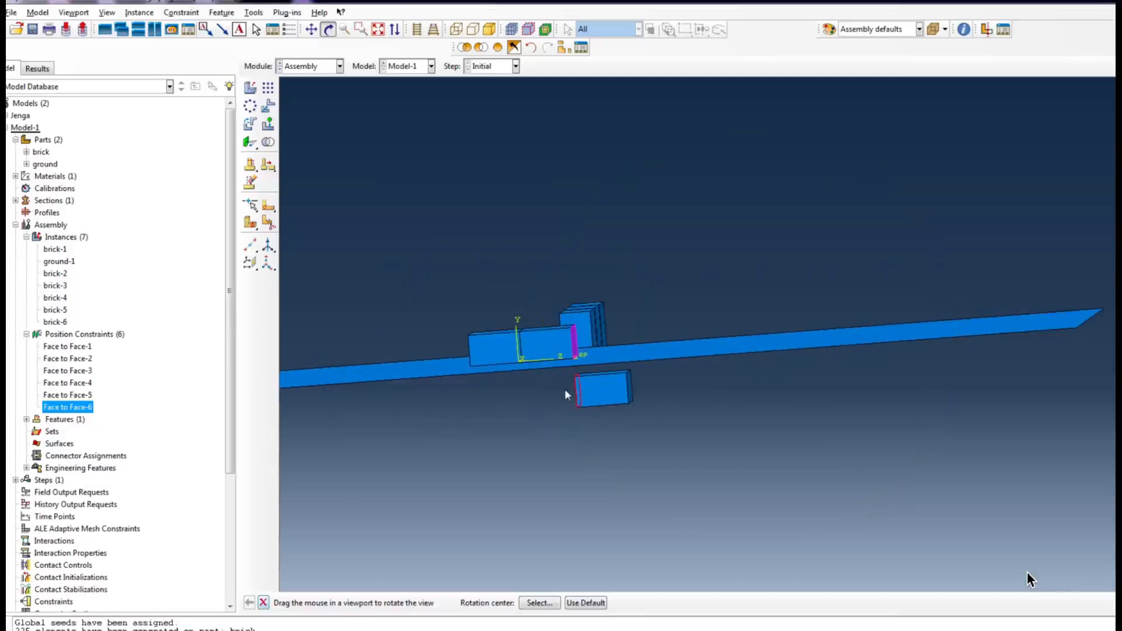
# Step: Constrain the top face of the third brick face to face with the adjacent placed brick's top face, same direction, keeping the default distance
pyautogui.press('Escape')
pyautogui.middleClick(566, 390)
pyautogui.scroll(-5, 566, 390)
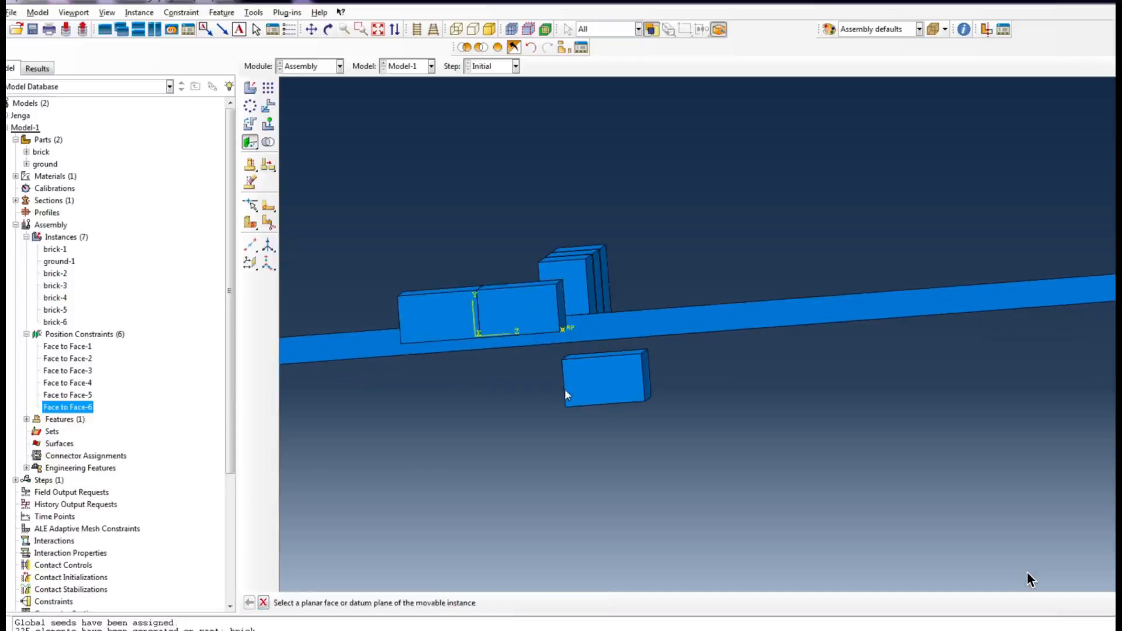
pyautogui.click(566, 391)
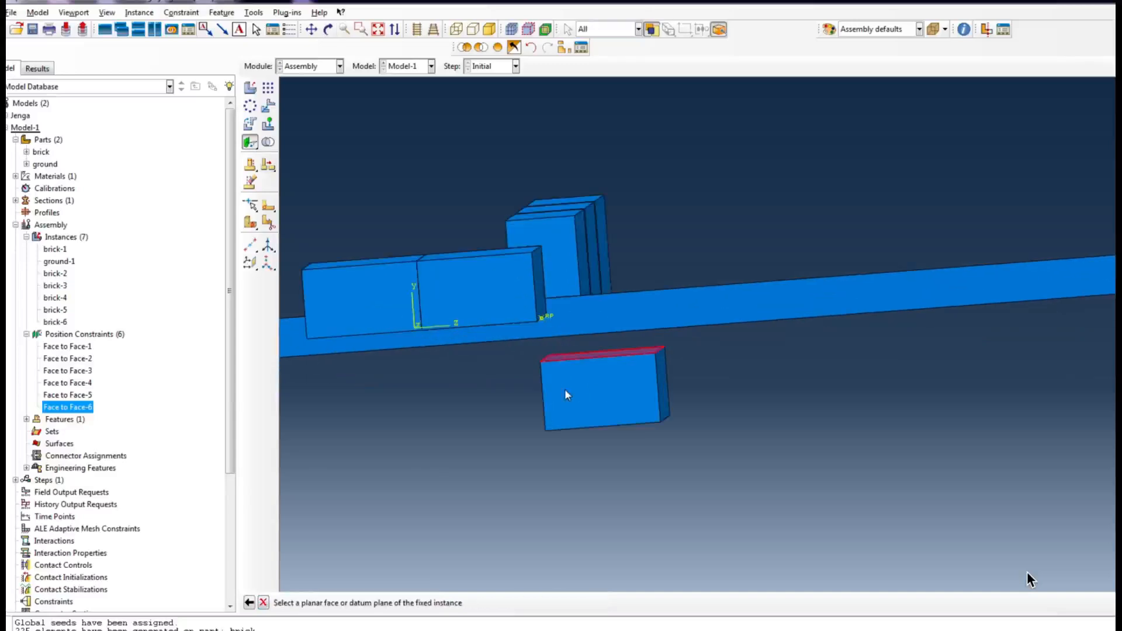
pyautogui.scroll(-2, 565, 391)
pyautogui.click(565, 388)
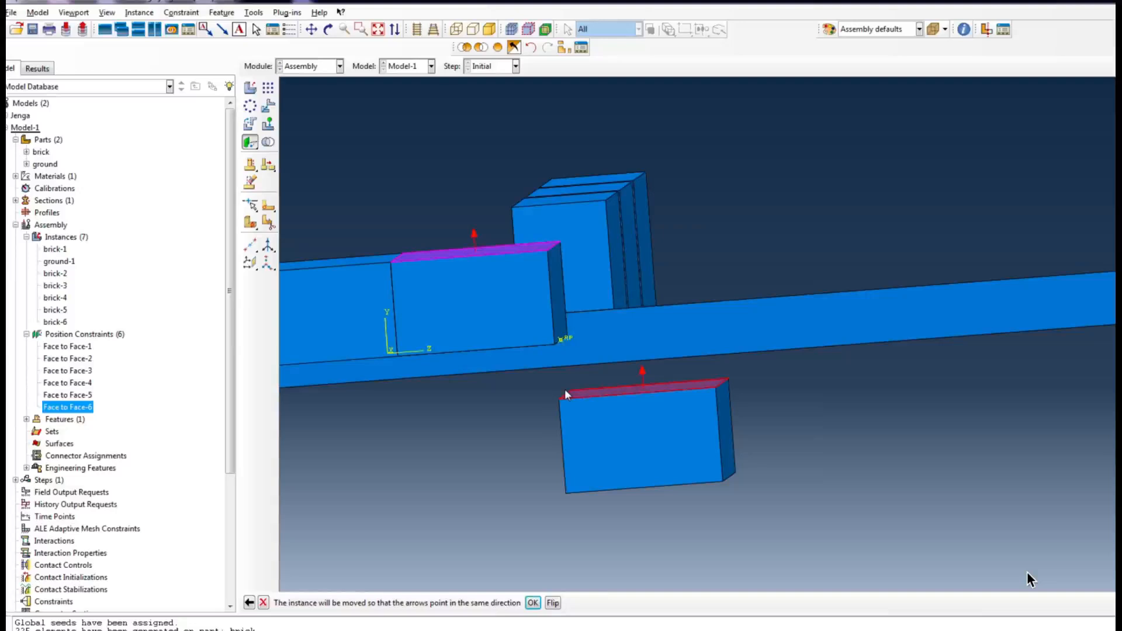
pyautogui.middleClick(564, 388)
pyautogui.middleClick(565, 388)
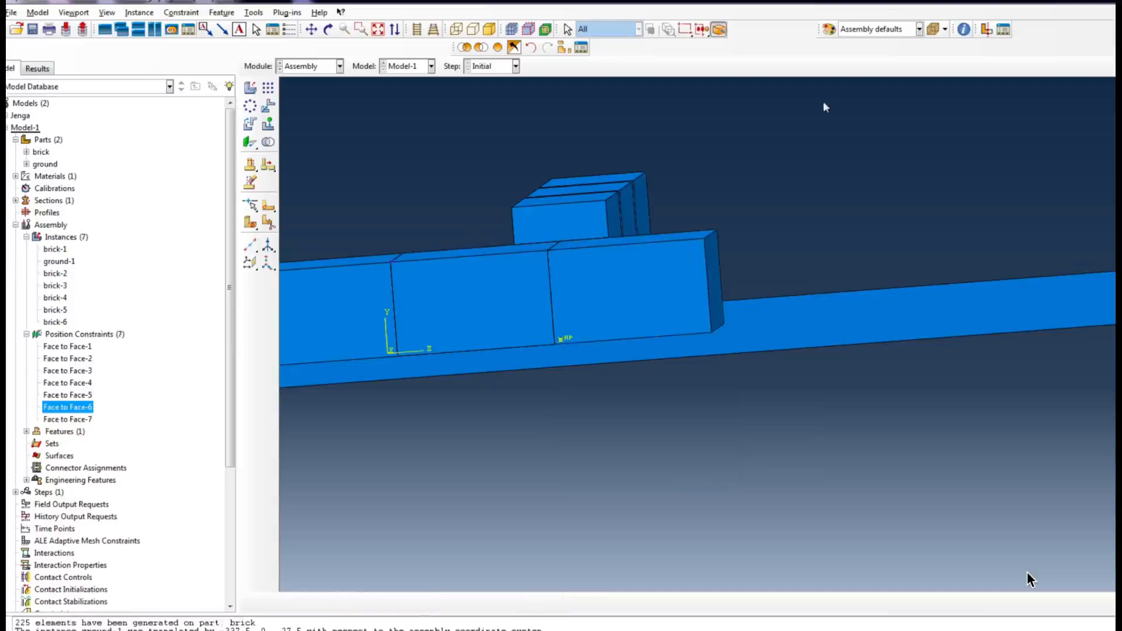
# Step: Constrain the wide side face of the nearest loose brick face to face with the bottom layer's top face, direction flipped, keeping the default distance
pyautogui.click(328, 28)
pyautogui.moveTo(860, 311); pyautogui.dragTo(860, 313)
pyautogui.scroll(-10, 859, 314)
pyautogui.scroll(1, 860, 314)
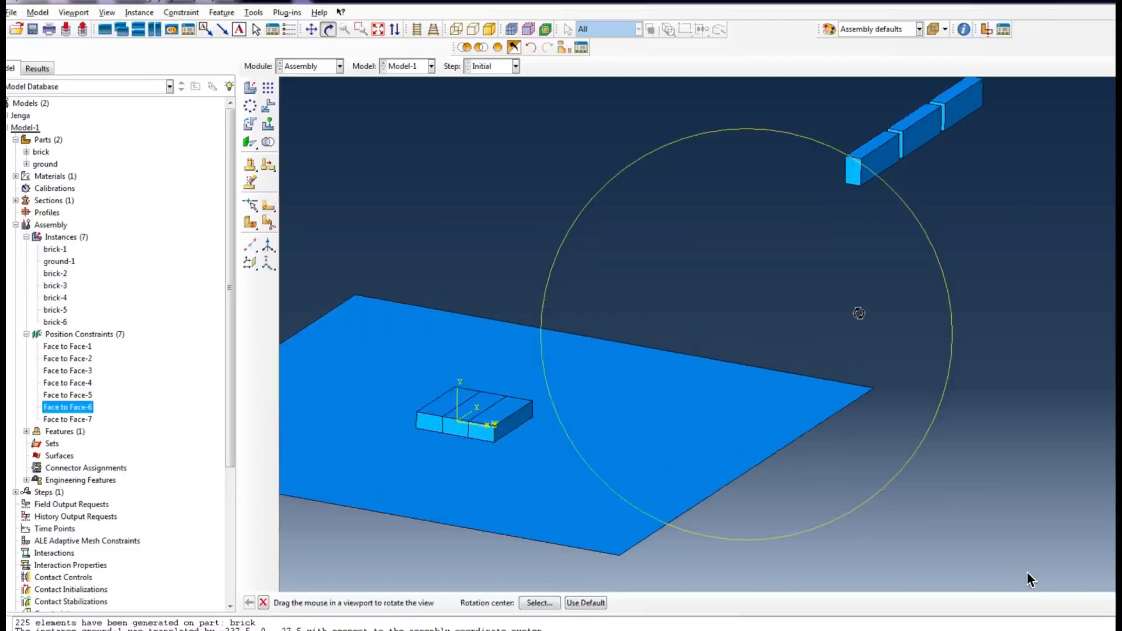
pyautogui.press('Escape')
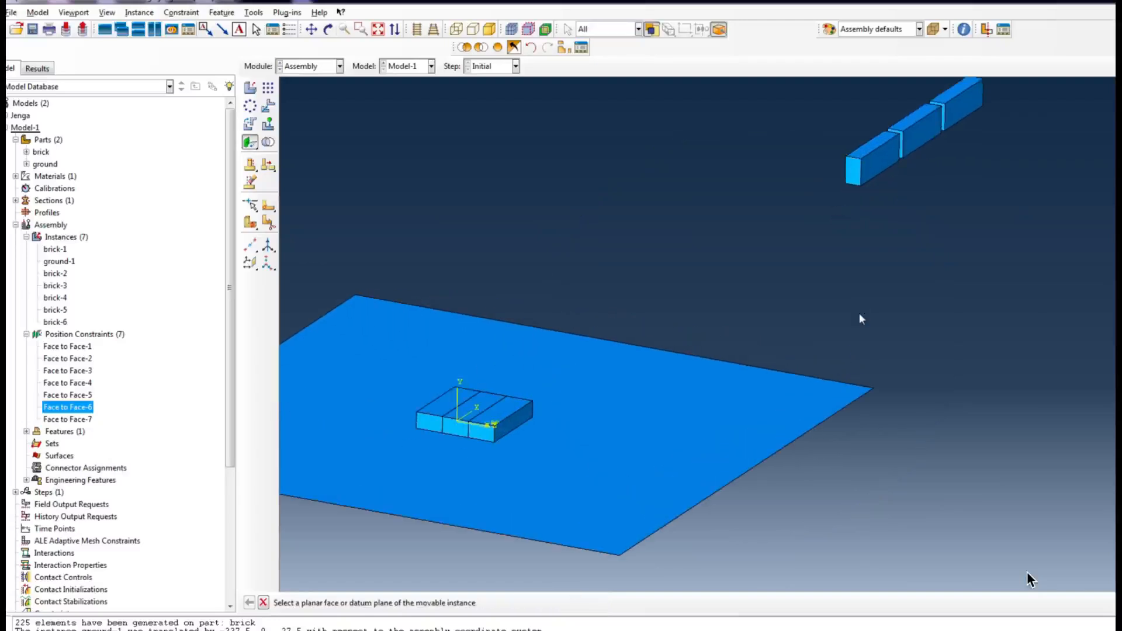
pyautogui.click(881, 159)
pyautogui.click(502, 411)
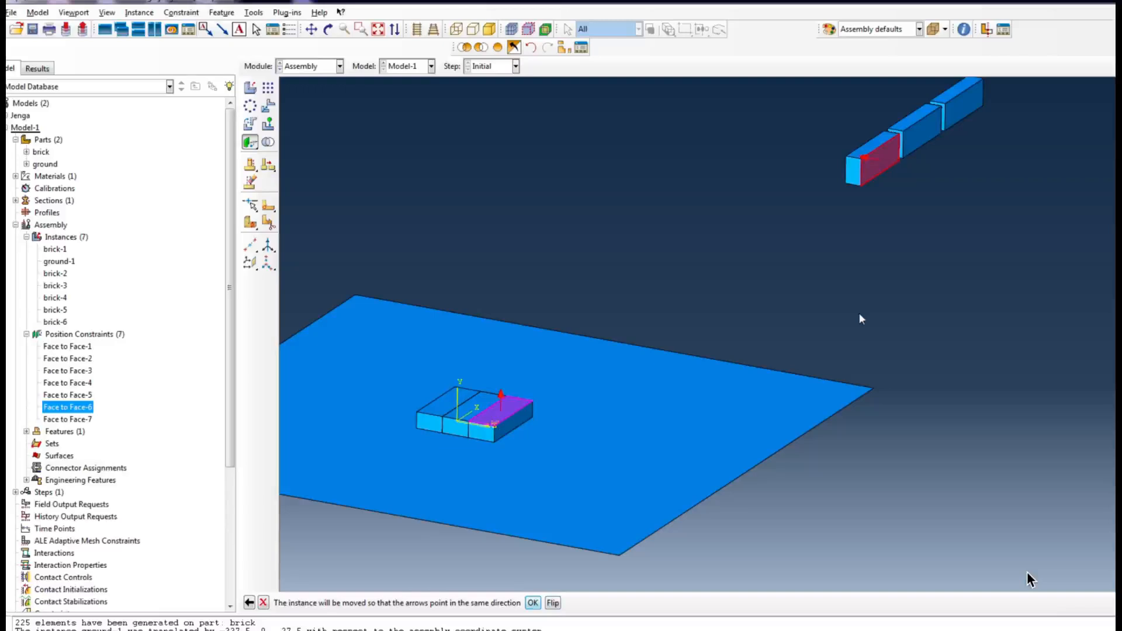
pyautogui.click(533, 602)
pyautogui.press('Return')
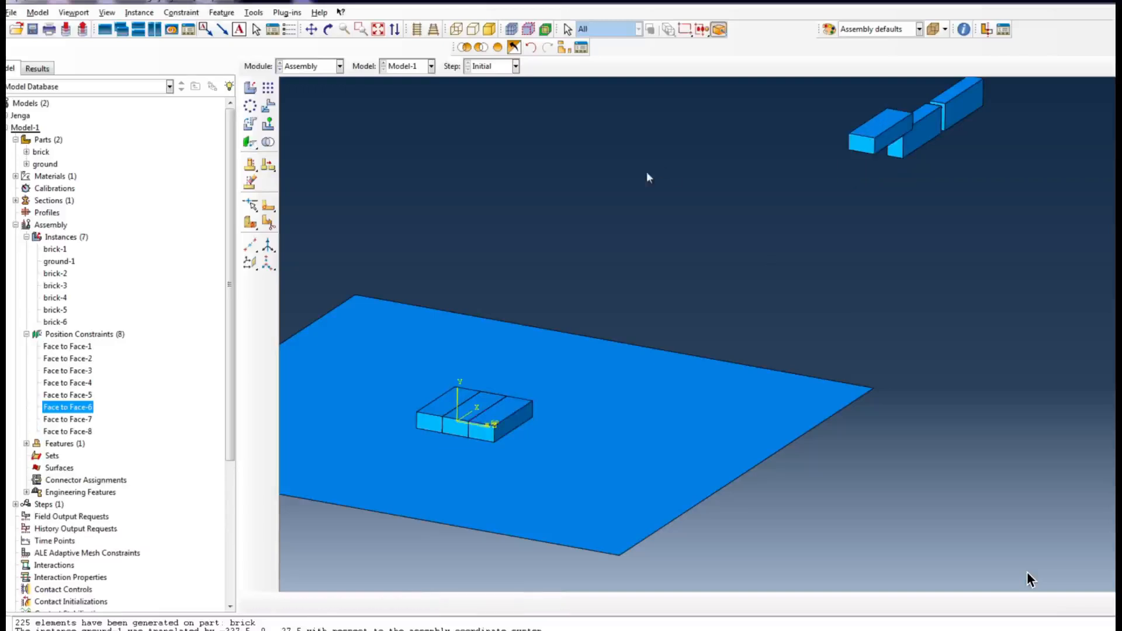
# Step: Constrain that brick's narrow long side face to face with the middle bottom brick's end face, same direction, keeping the default distance
pyautogui.click(249, 142)
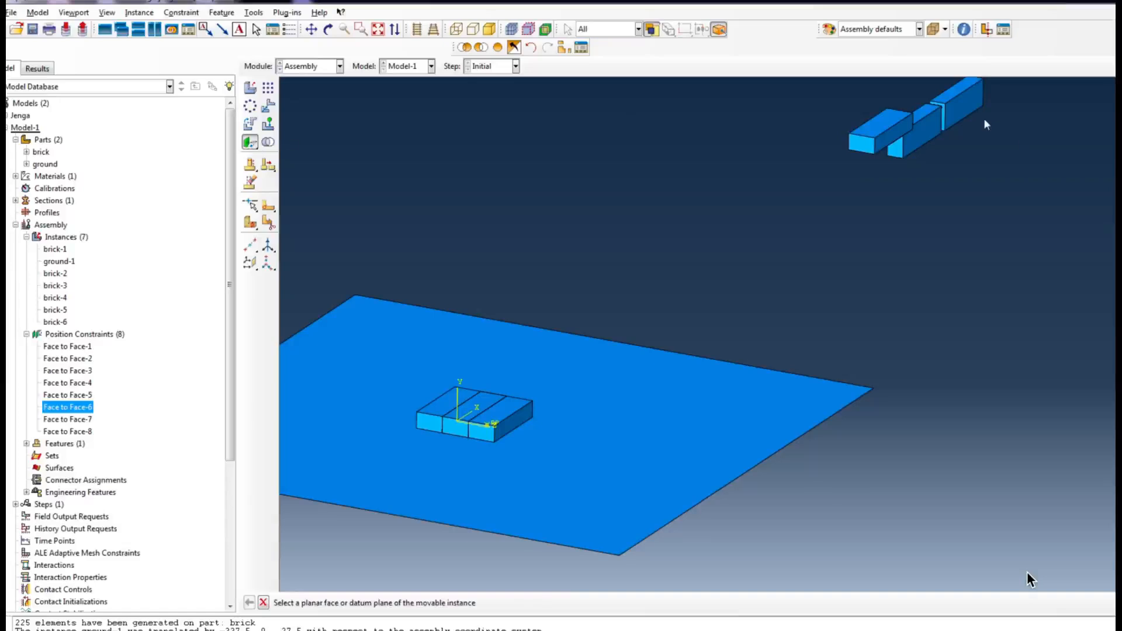
pyautogui.click(455, 427)
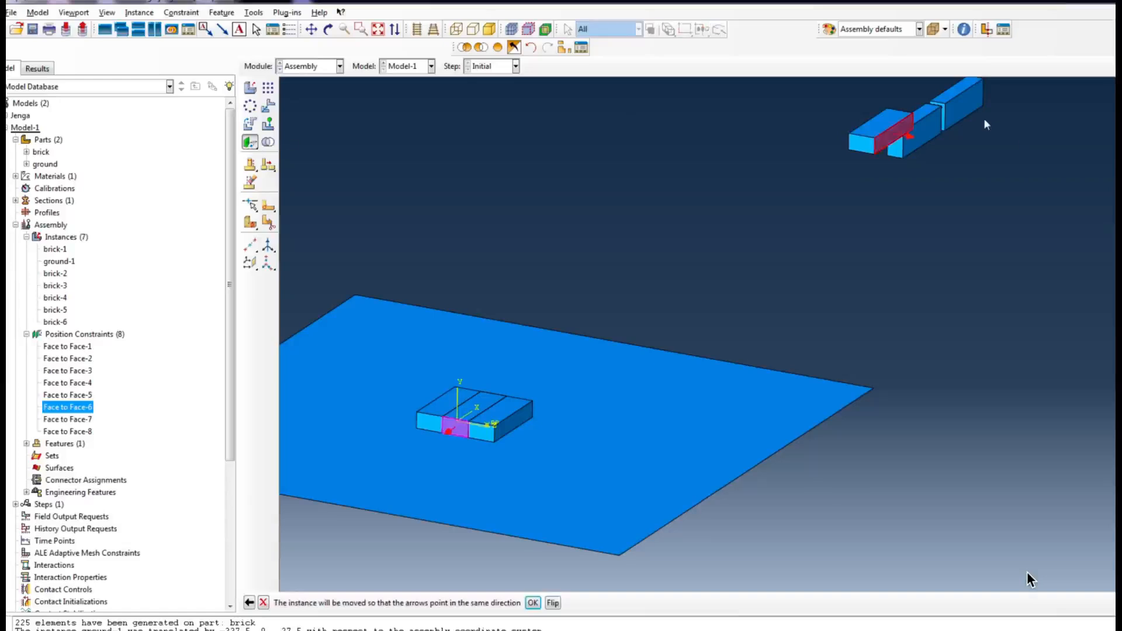
pyautogui.press('Return')
pyautogui.press('Return')
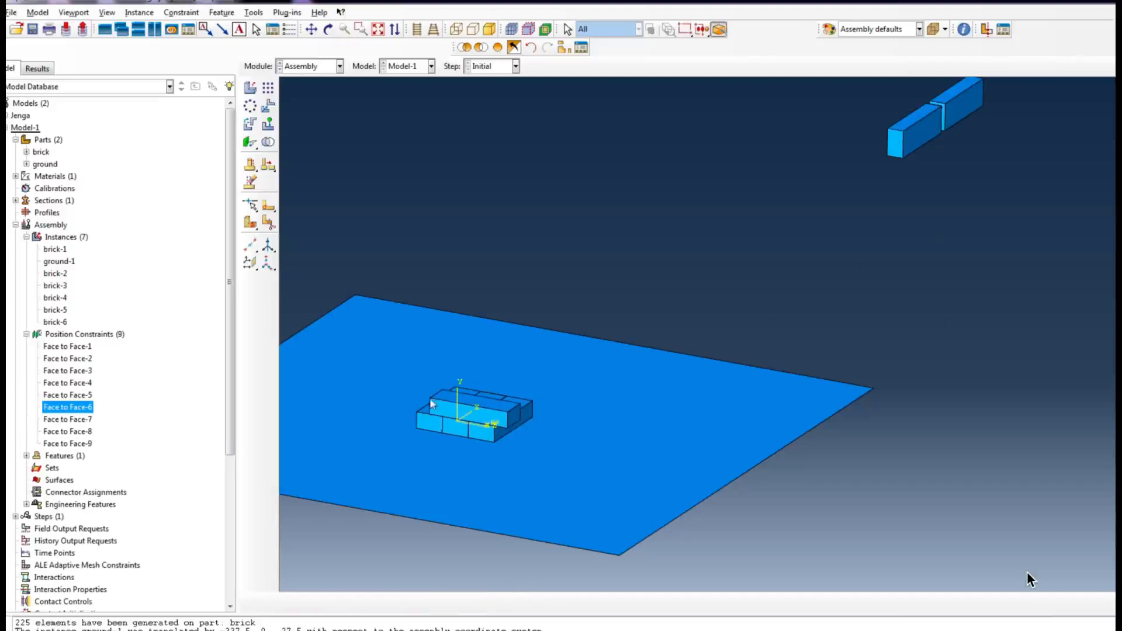
# Step: Constrain the first upper-layer brick's end face to face with the bottom layer's outer long side, same direction, keeping the default distance
pyautogui.click(250, 142)
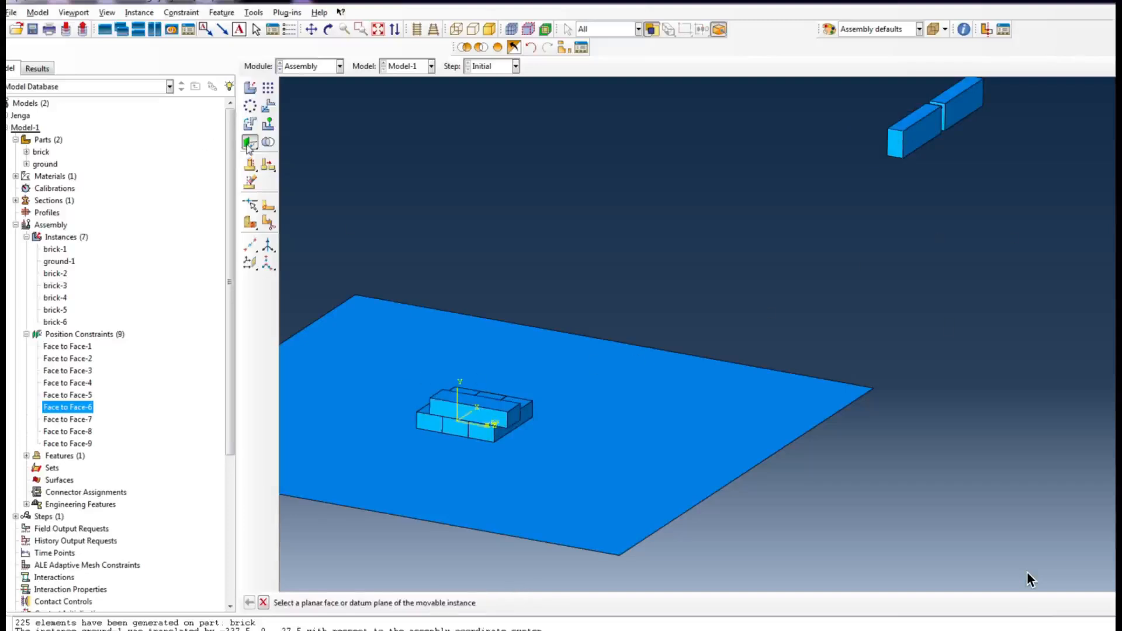
pyautogui.click(514, 416)
pyautogui.click(525, 417)
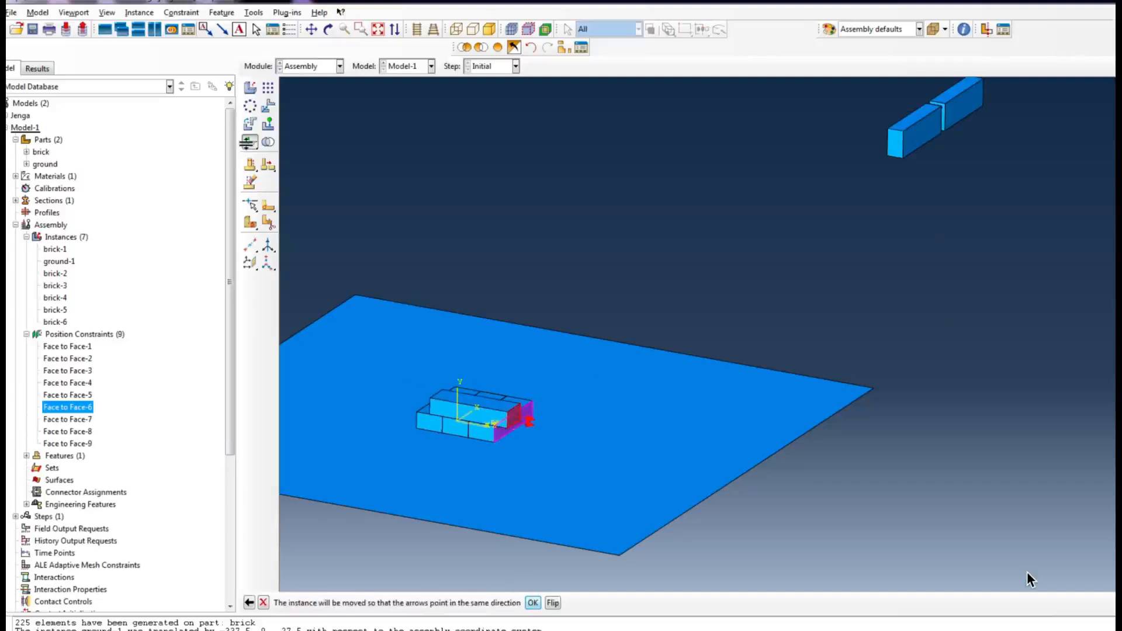
pyautogui.press('Return')
pyautogui.press('Return')
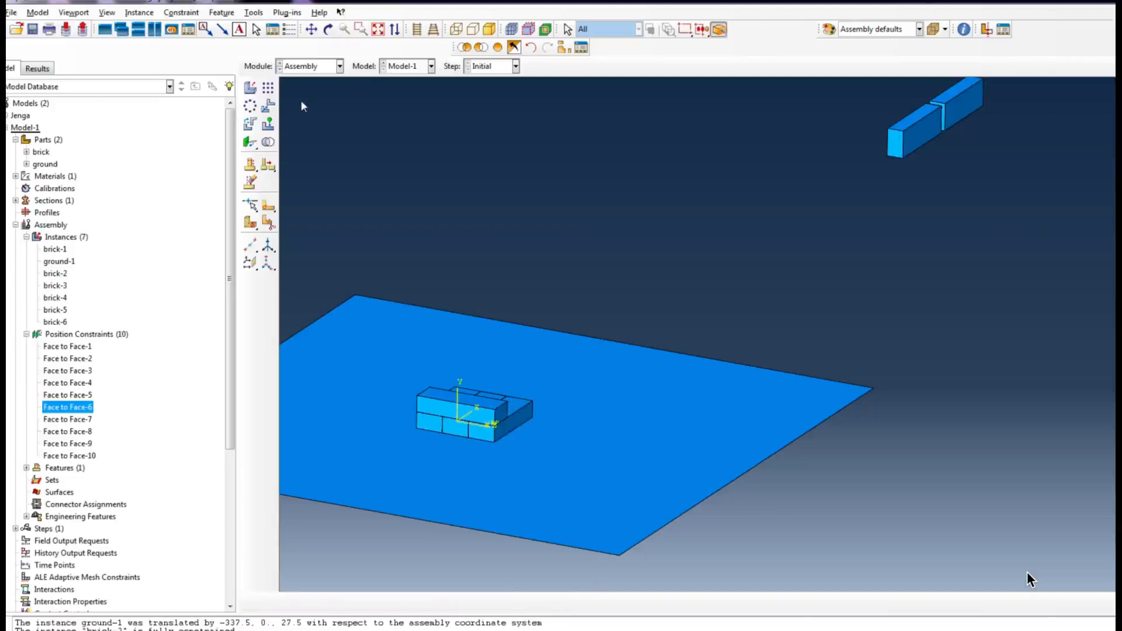
# Step: Constrain the wide side face of the next loose brick face to face with the bottom layer's exposed top face, flipping the direction and keeping distance 0.0
pyautogui.click(249, 142)
pyautogui.click(924, 133)
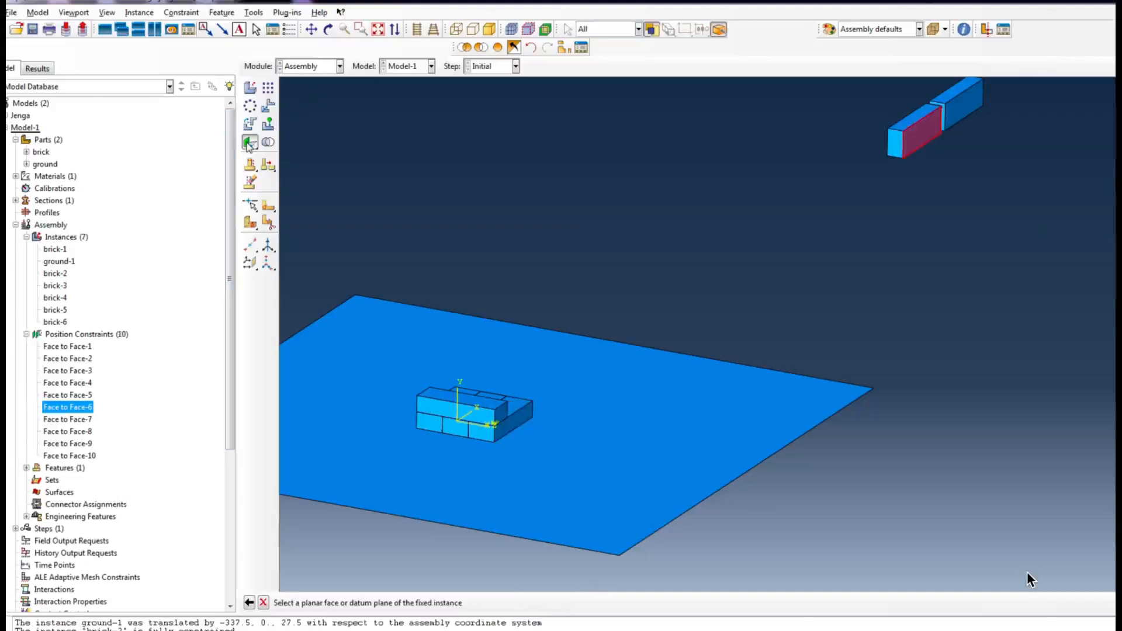
pyautogui.click(518, 408)
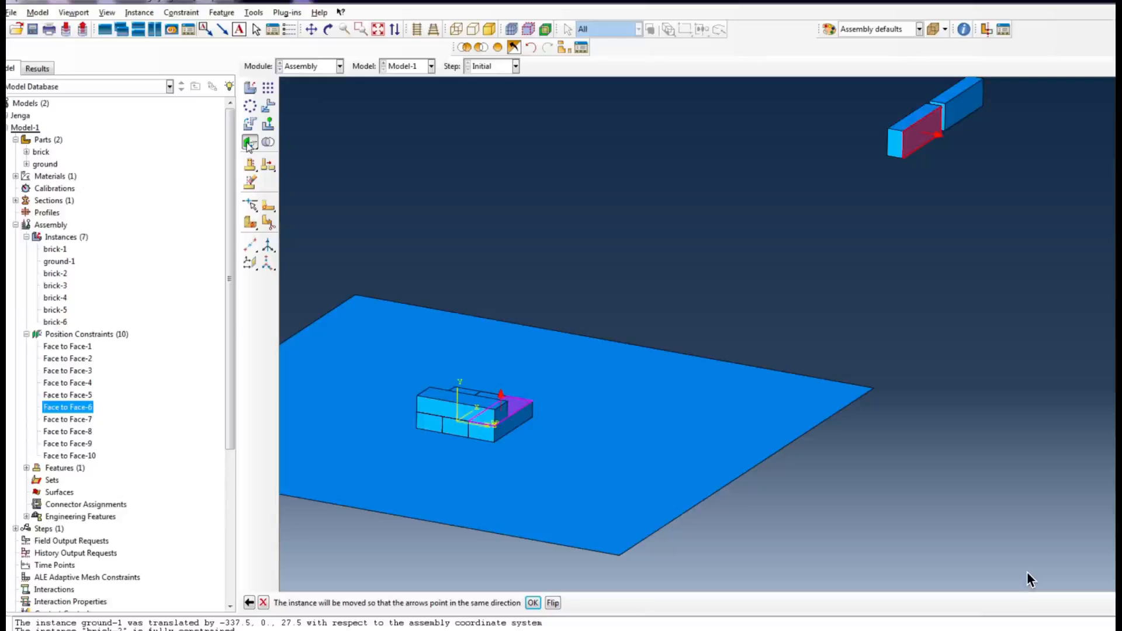
pyautogui.press('Return')
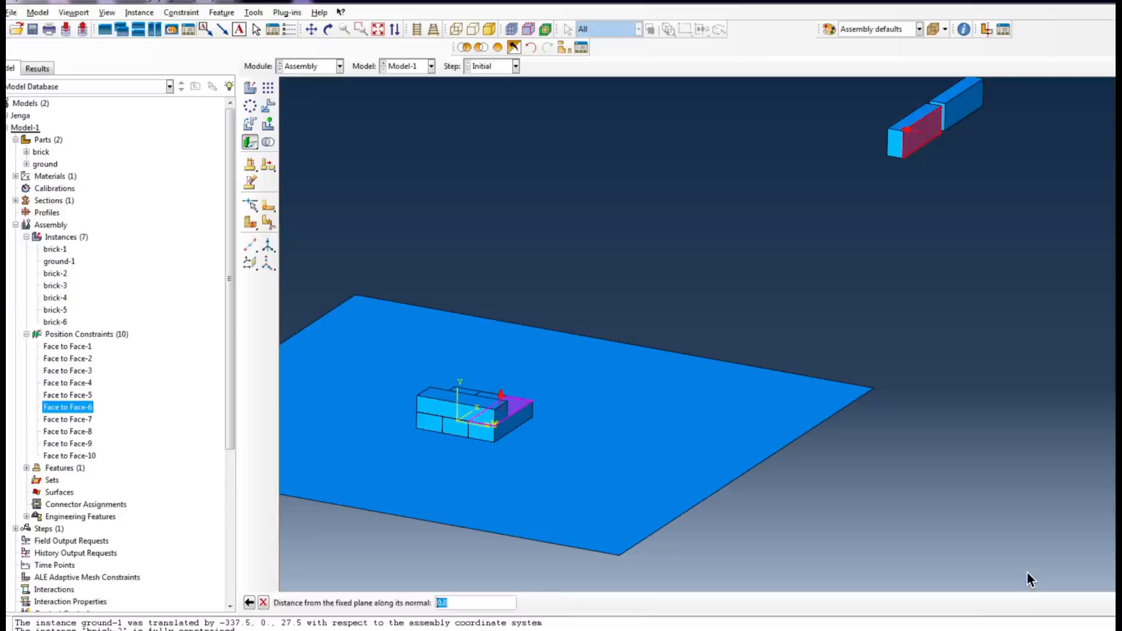
pyautogui.press('Return')
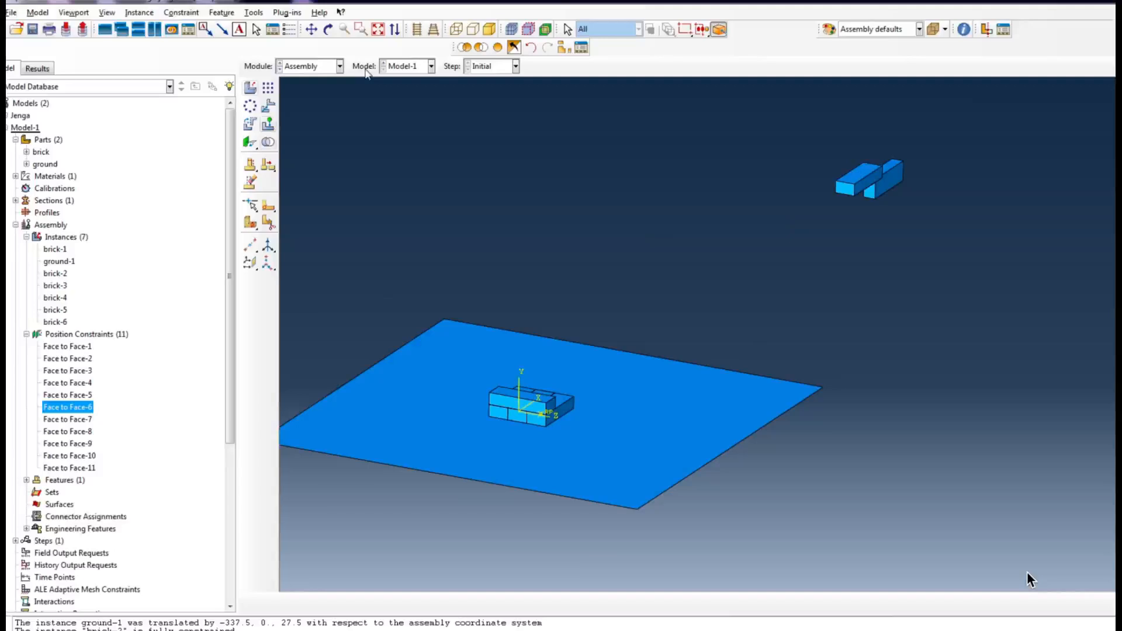
# Step: Constrain the second upper-layer brick's end face to face with the bottom layer's outer long side, same direction, keeping the default distance
pyautogui.click(250, 142)
pyautogui.click(286, 143)
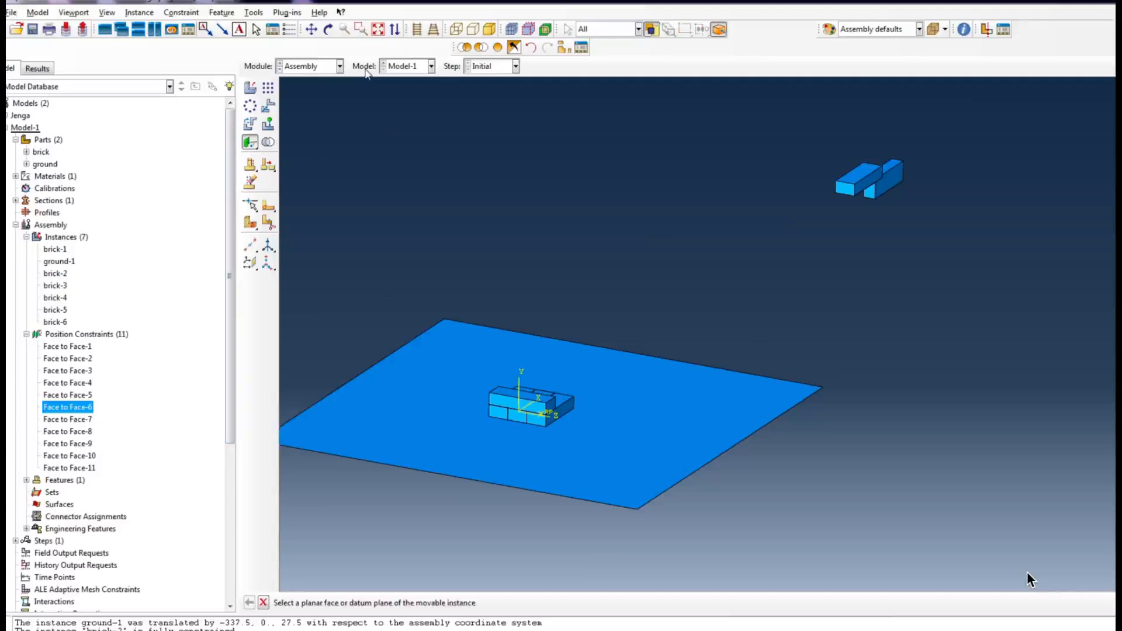
pyautogui.click(845, 189)
pyautogui.scroll(-2, 593, 387)
pyautogui.click(553, 419)
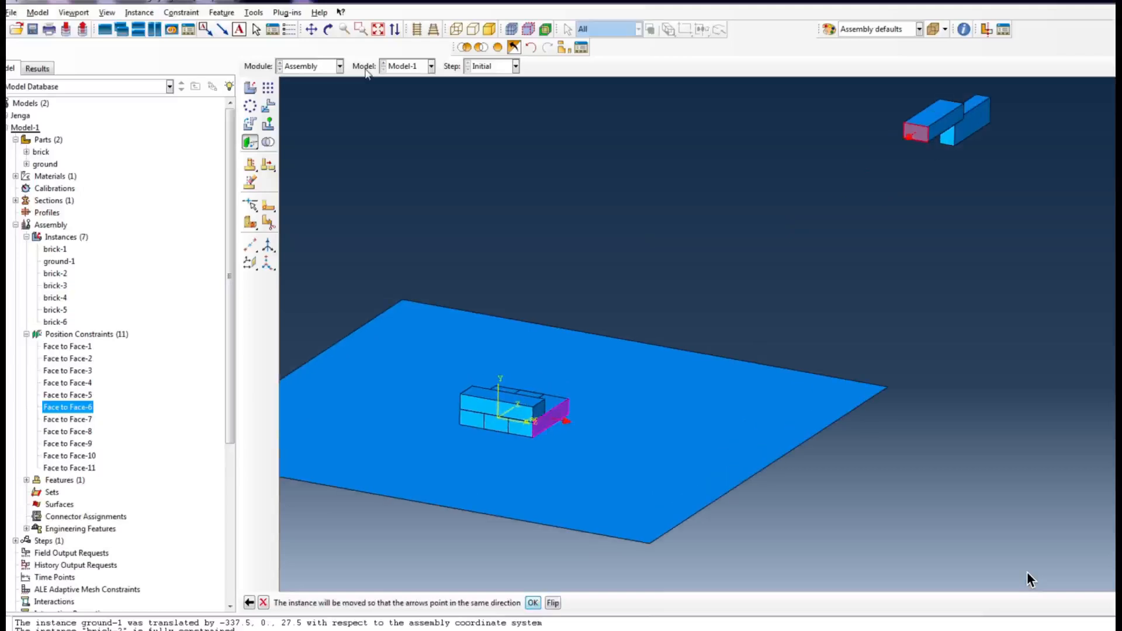
pyautogui.click(535, 603)
pyautogui.press('Return')
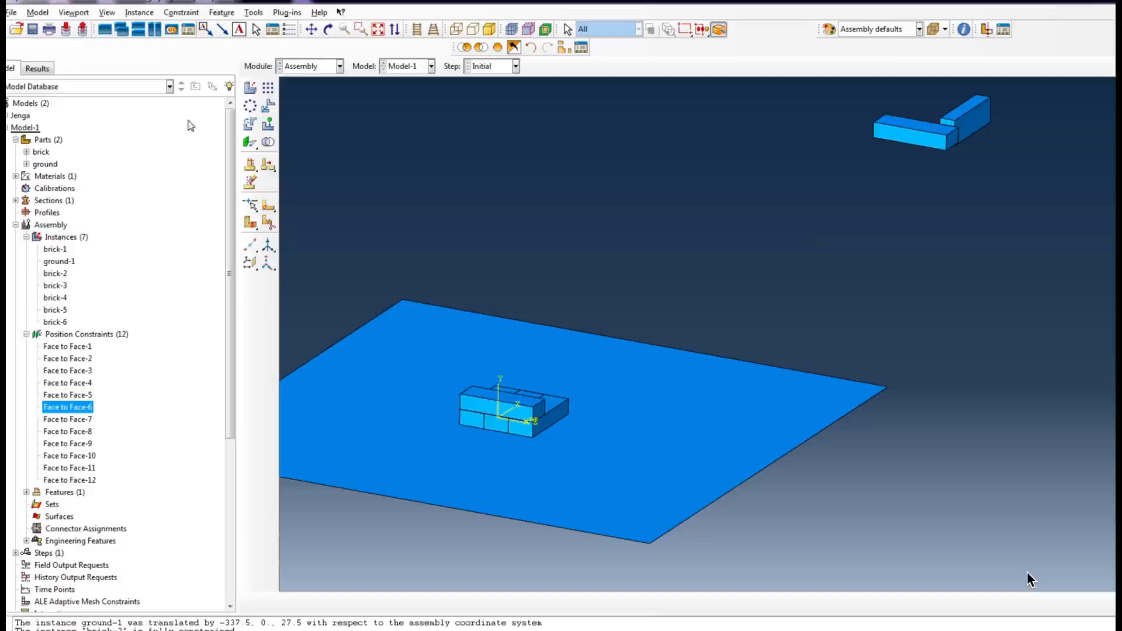
# Step: Constrain the second upper-layer brick's long side face to face with the first upper brick's inner long side, flipping the direction and keeping distance 0.0
pyautogui.click(255, 143)
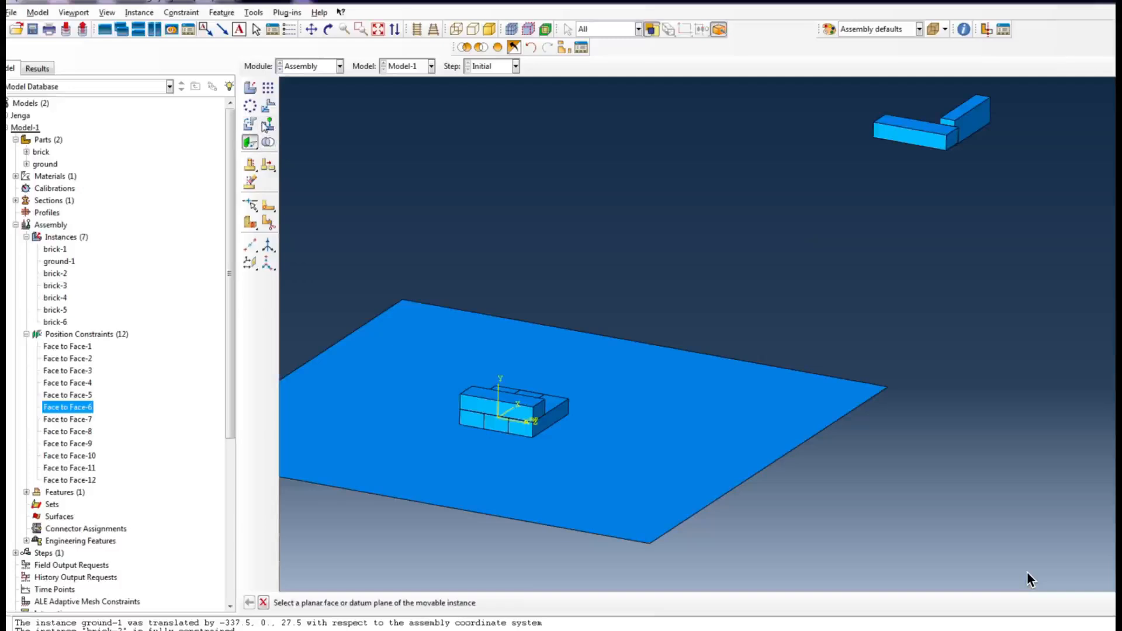
pyautogui.click(910, 136)
pyautogui.click(328, 30)
pyautogui.moveTo(754, 380)
pyautogui.mouseDown()
pyautogui.moveTo(558, 395)
pyautogui.moveTo(561, 374)
pyautogui.mouseUp()
pyautogui.press('Escape')
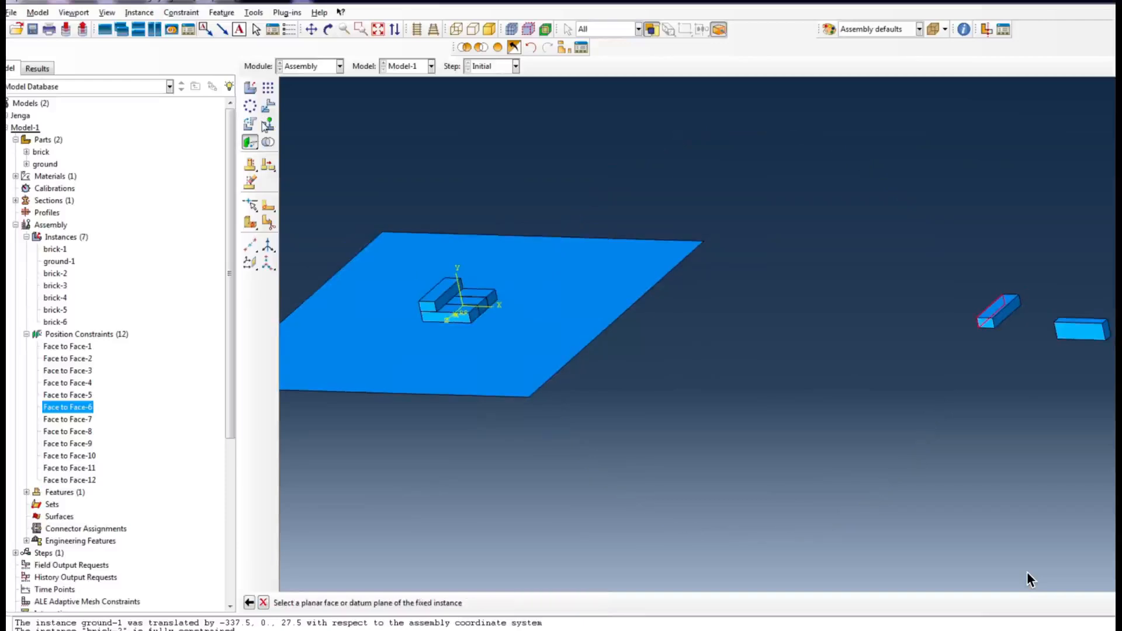
pyautogui.scroll(-3, 462, 266)
pyautogui.click(446, 306)
pyautogui.scroll(1, 404, 340)
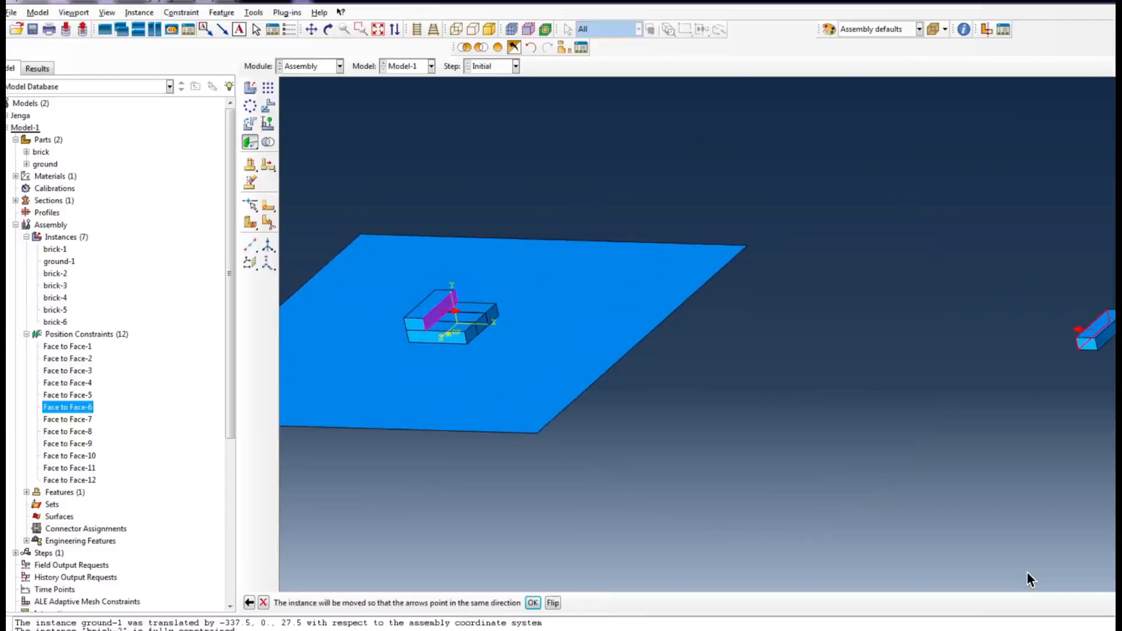
pyautogui.press('Return')
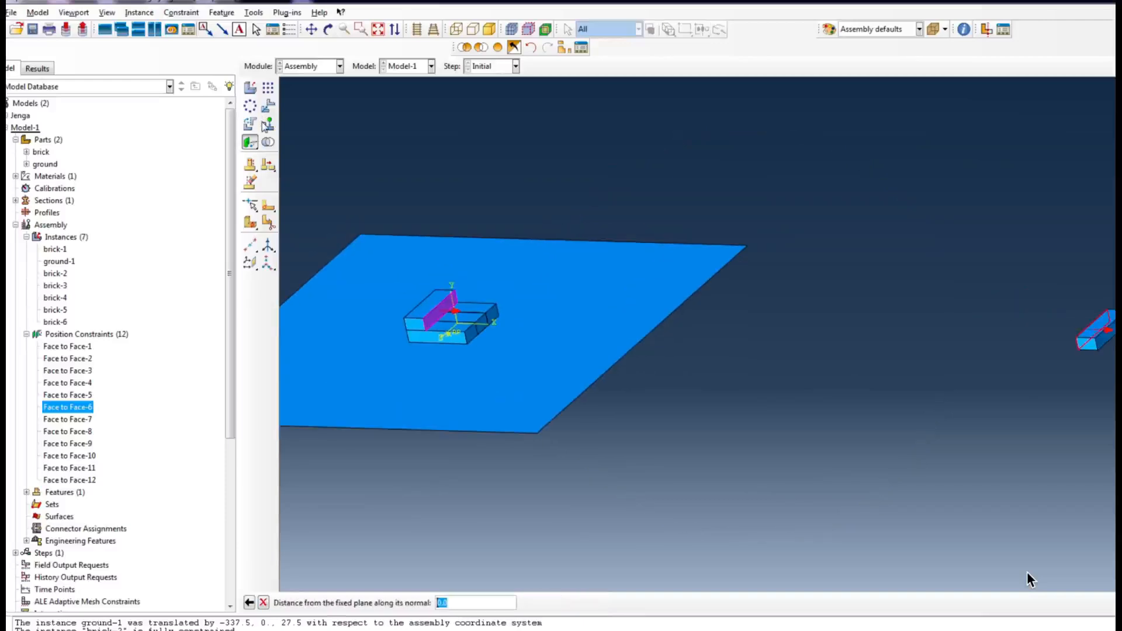
pyautogui.press('Return')
pyautogui.scroll(1, 566, 399)
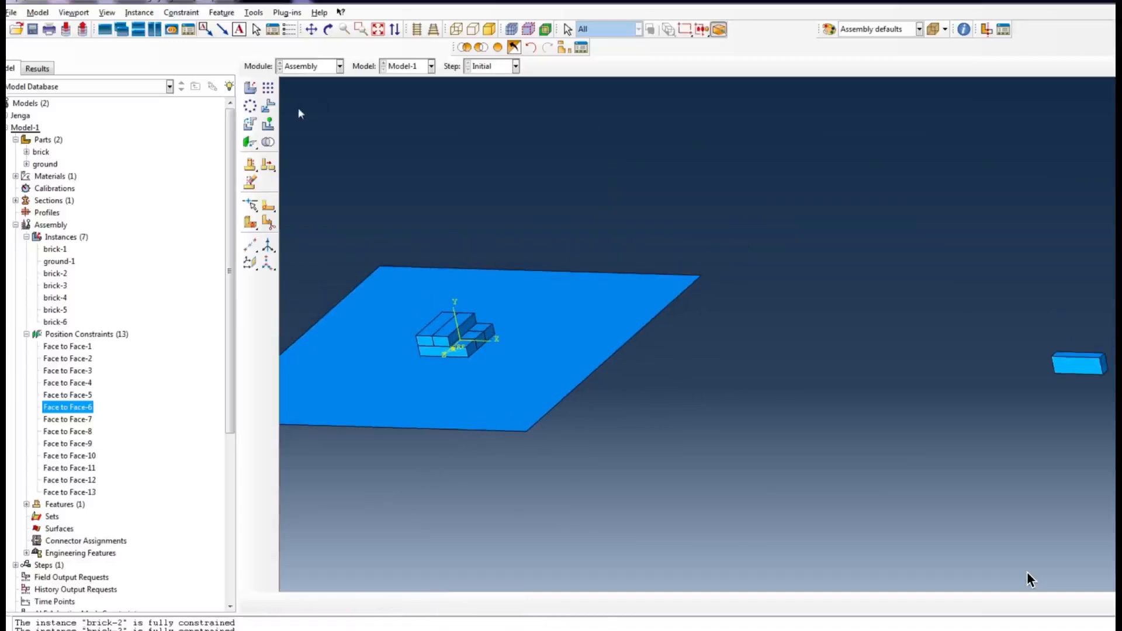
# Step: Constrain the last loose brick's wide side face to face with the bottom layer's exposed top face, flipping the direction and keeping the default distance
pyautogui.click(250, 142)
pyautogui.click(1079, 366)
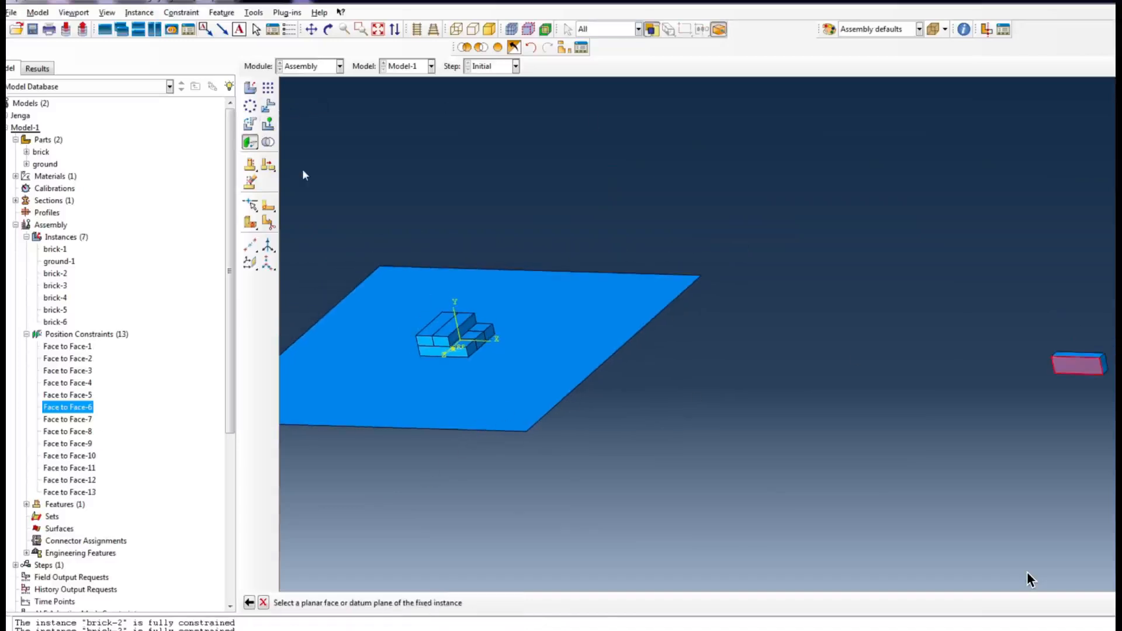
pyautogui.click(467, 344)
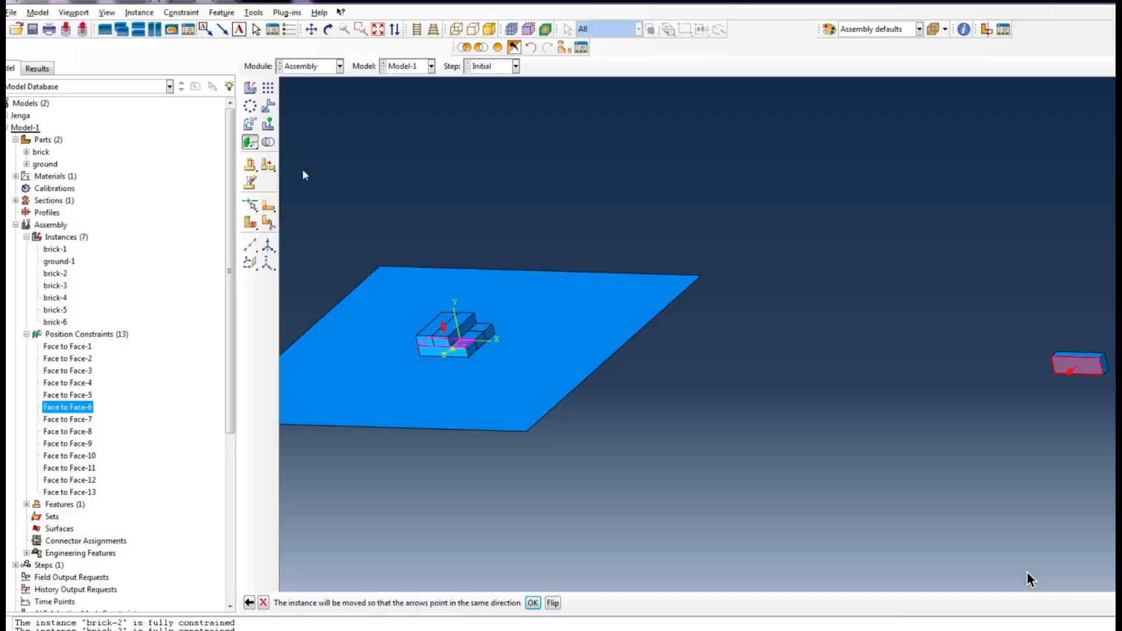
pyautogui.click(553, 603)
pyautogui.click(533, 604)
pyautogui.press('Return')
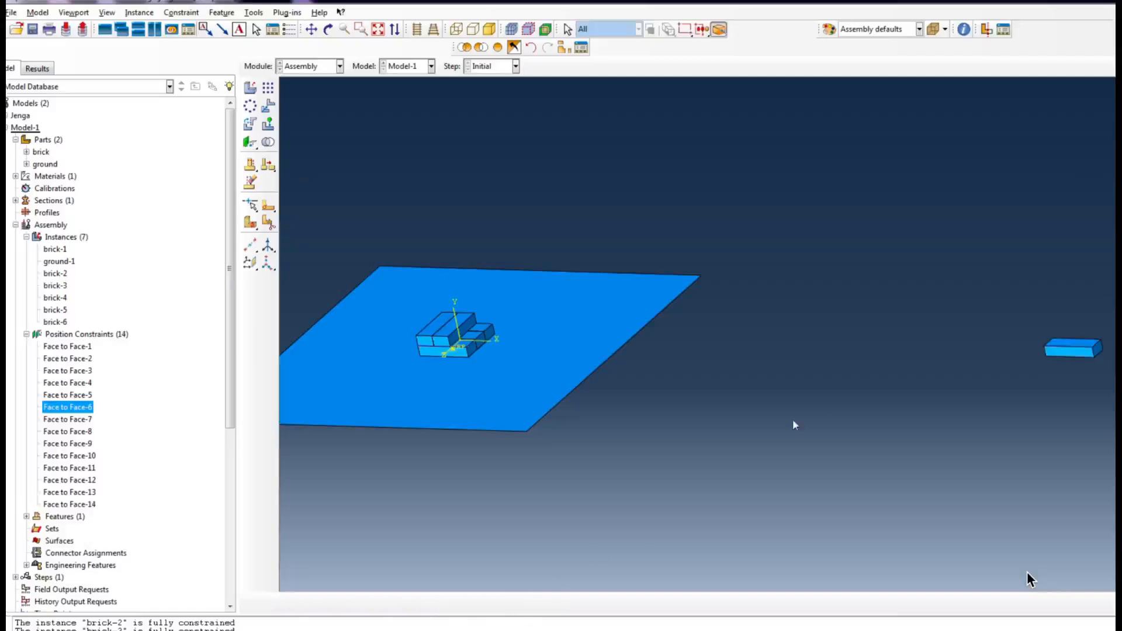
# Step: Constrain the last brick's end face to face with the bottom layer's outer long side, same direction, keeping the default distance
pyautogui.click(250, 142)
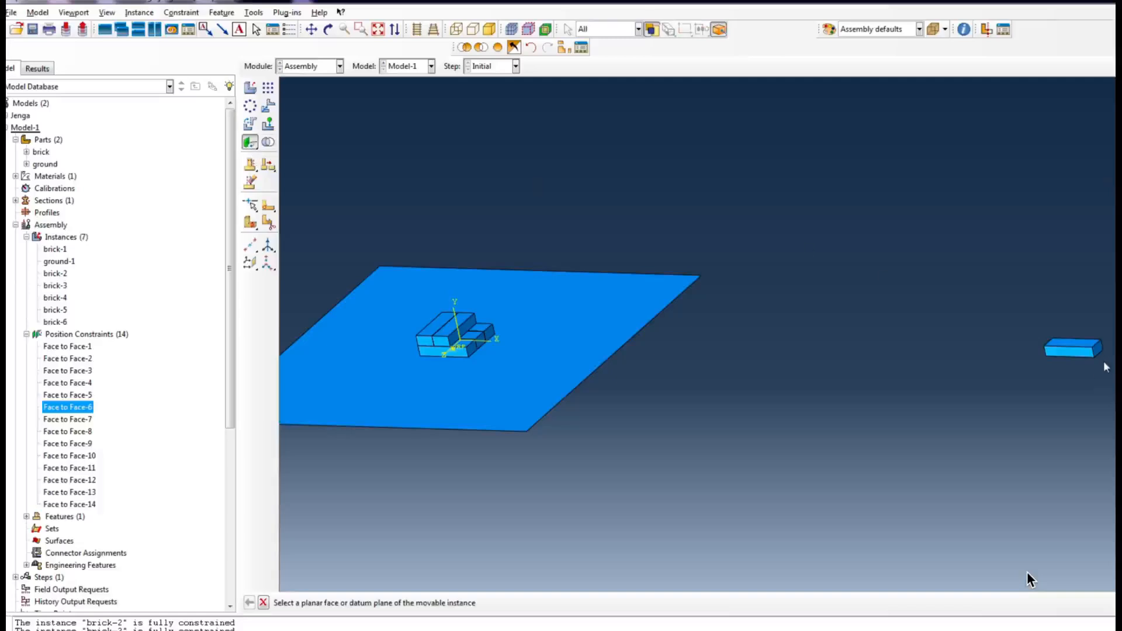
pyautogui.click(1089, 344)
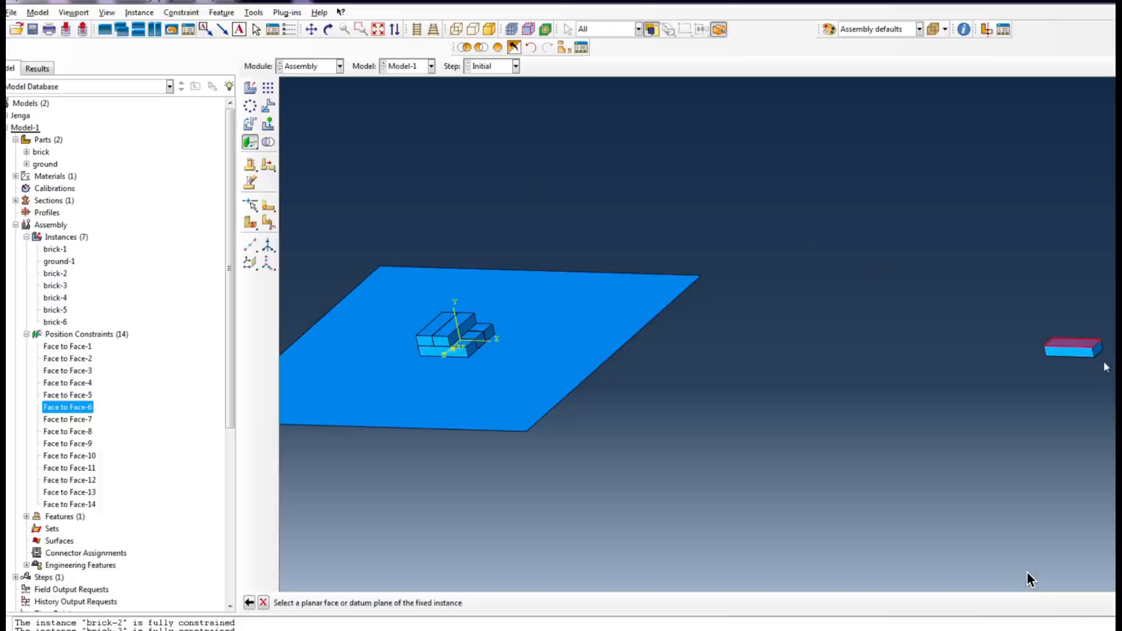
pyautogui.click(1104, 363)
pyautogui.click(1104, 366)
pyautogui.click(442, 352)
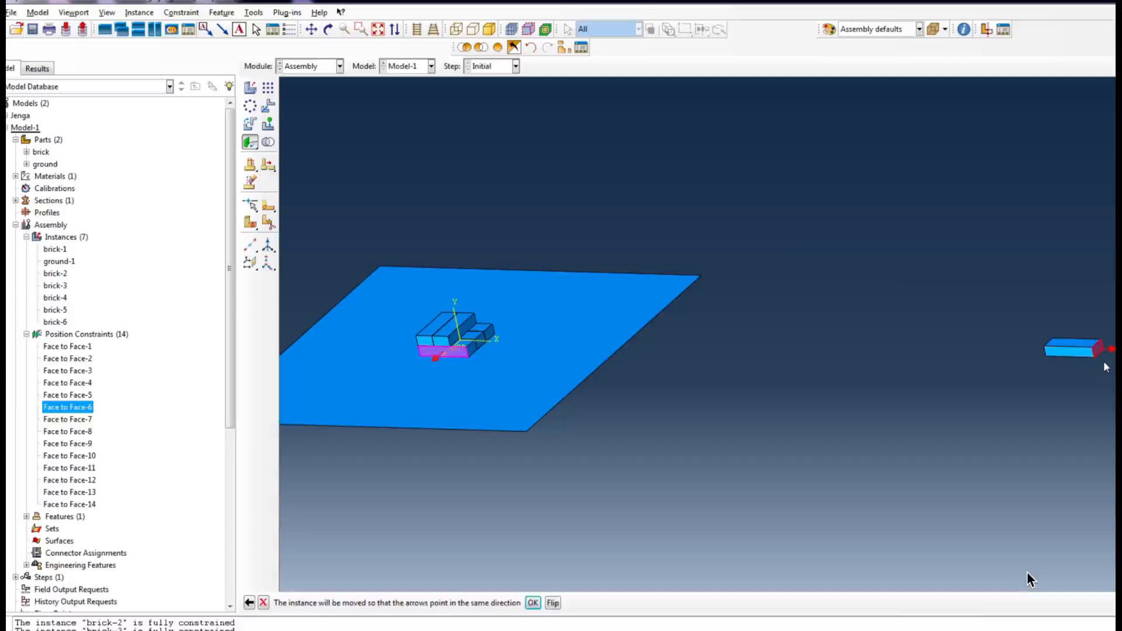
pyautogui.press('Return')
pyautogui.press('Return')
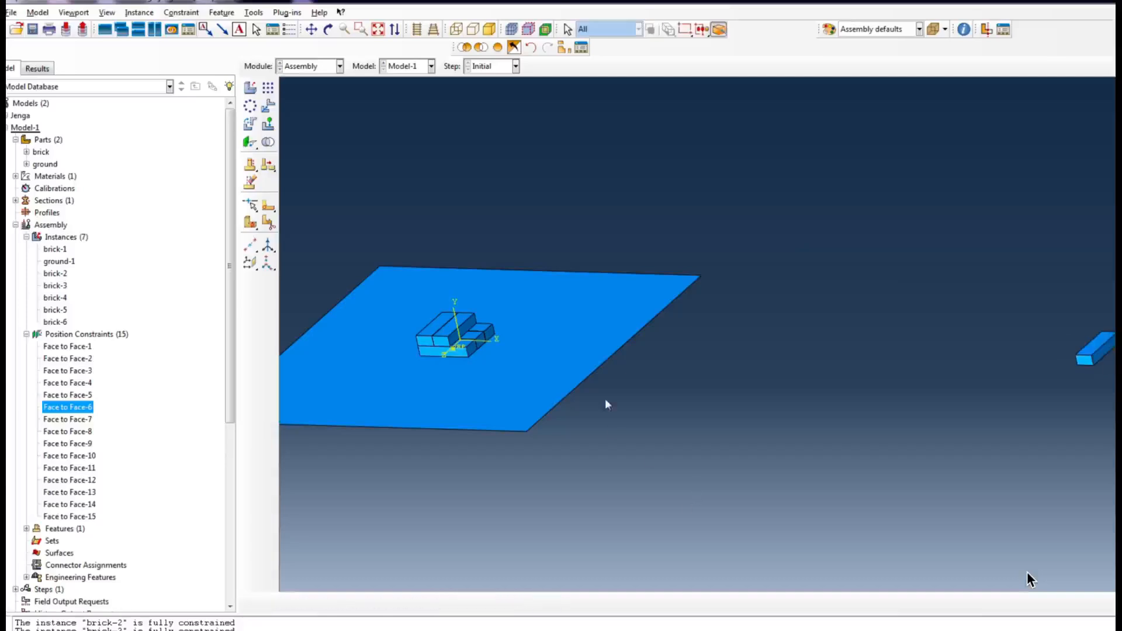
# Step: Constrain the last brick's narrow long side face to face with the nearest bottom brick's end face, same direction, keeping the default distance
pyautogui.click(250, 142)
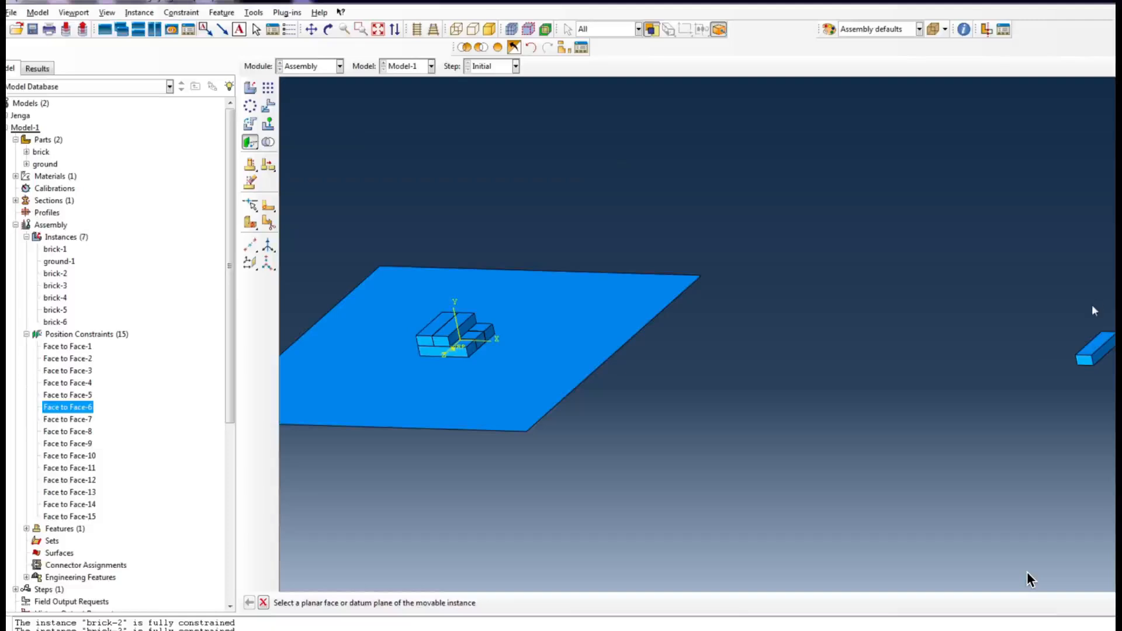
pyautogui.click(1103, 351)
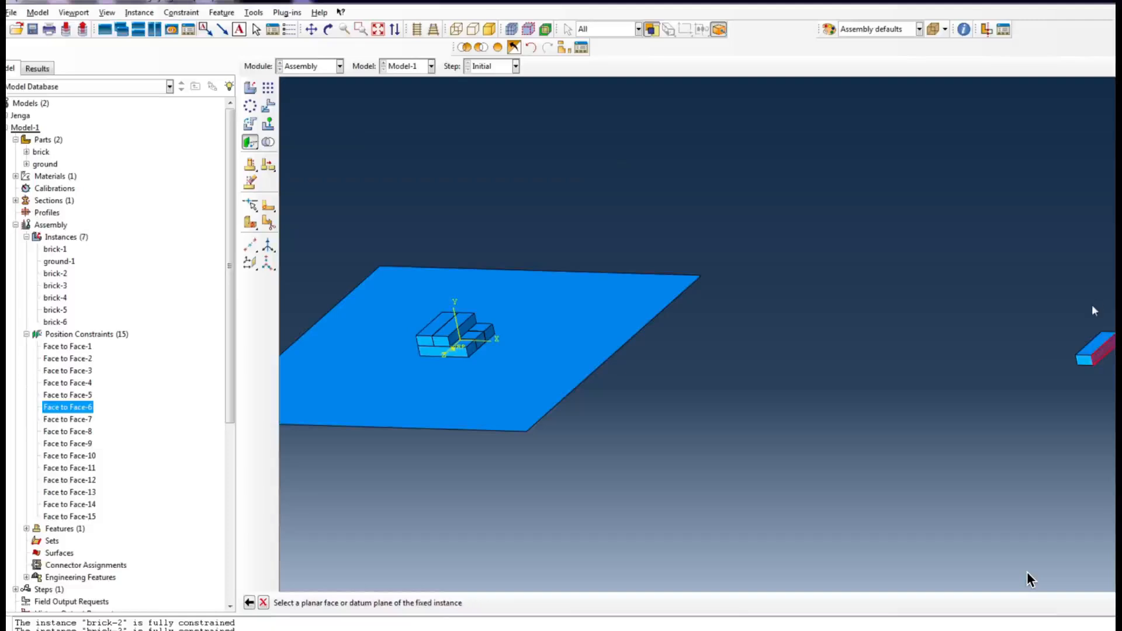
pyautogui.click(472, 349)
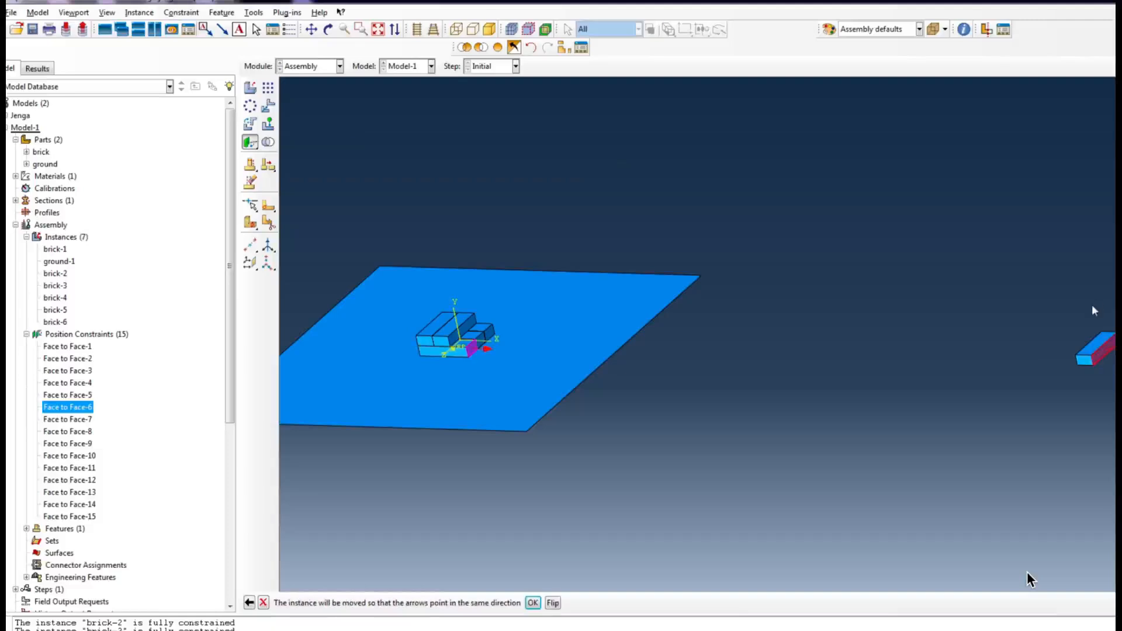
pyautogui.middleClick(1092, 304)
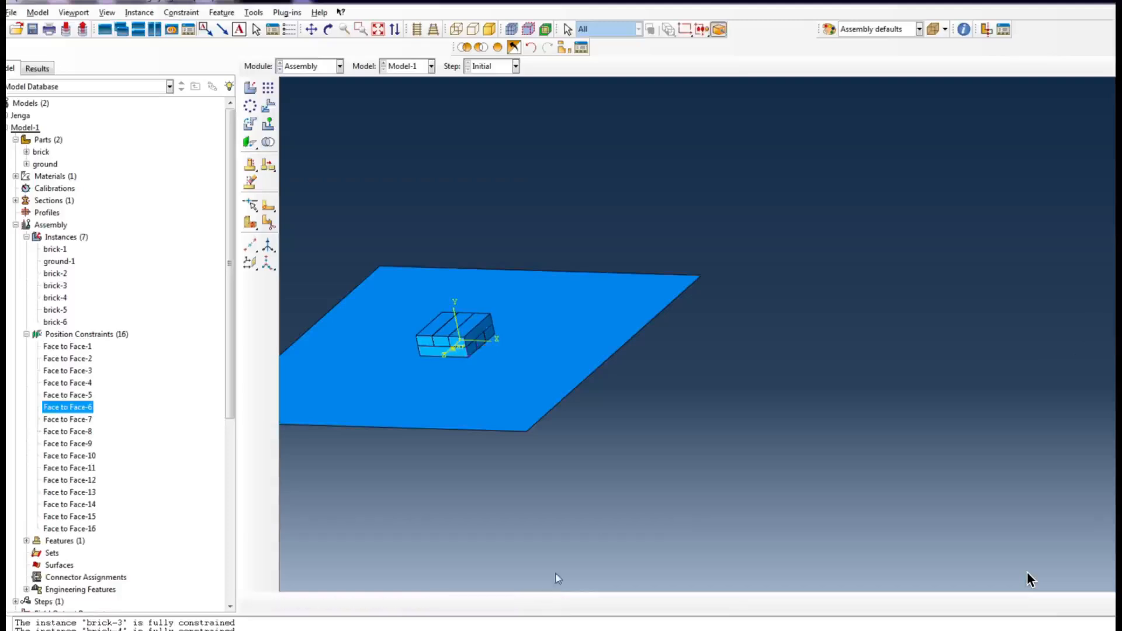
# Step: Start a linear pattern of the six stacked bricks, setting the number in direction 1 to 1
pyautogui.click(329, 29)
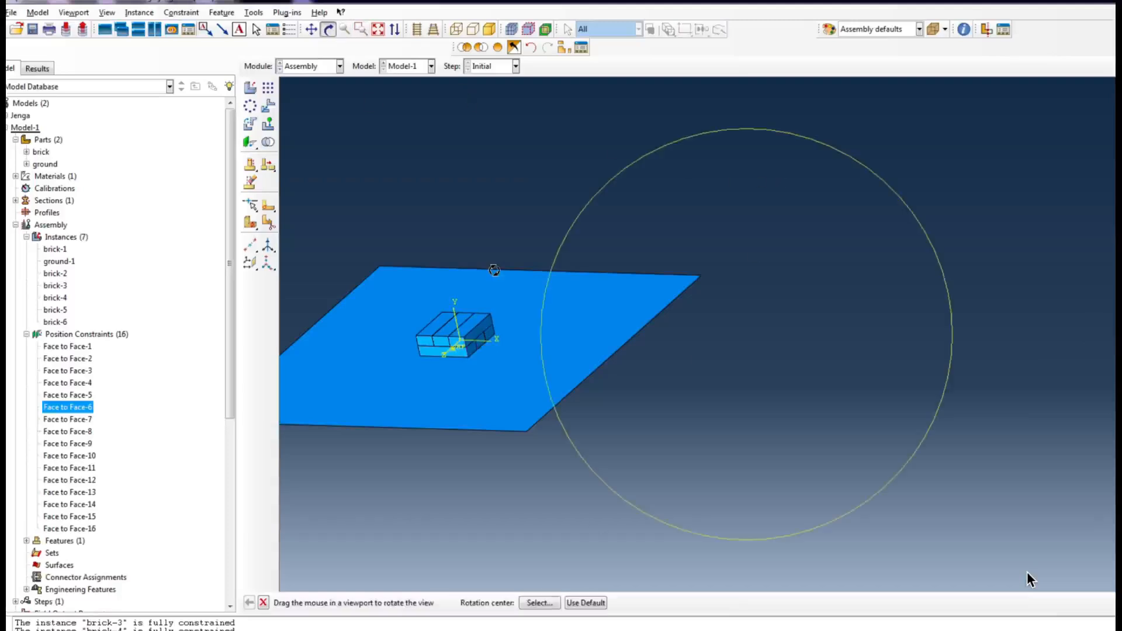
pyautogui.moveTo(493, 266); pyautogui.dragTo(495, 270)
pyautogui.click(268, 88)
pyautogui.moveTo(540, 338); pyautogui.dragTo(738, 373)
pyautogui.click(390, 603)
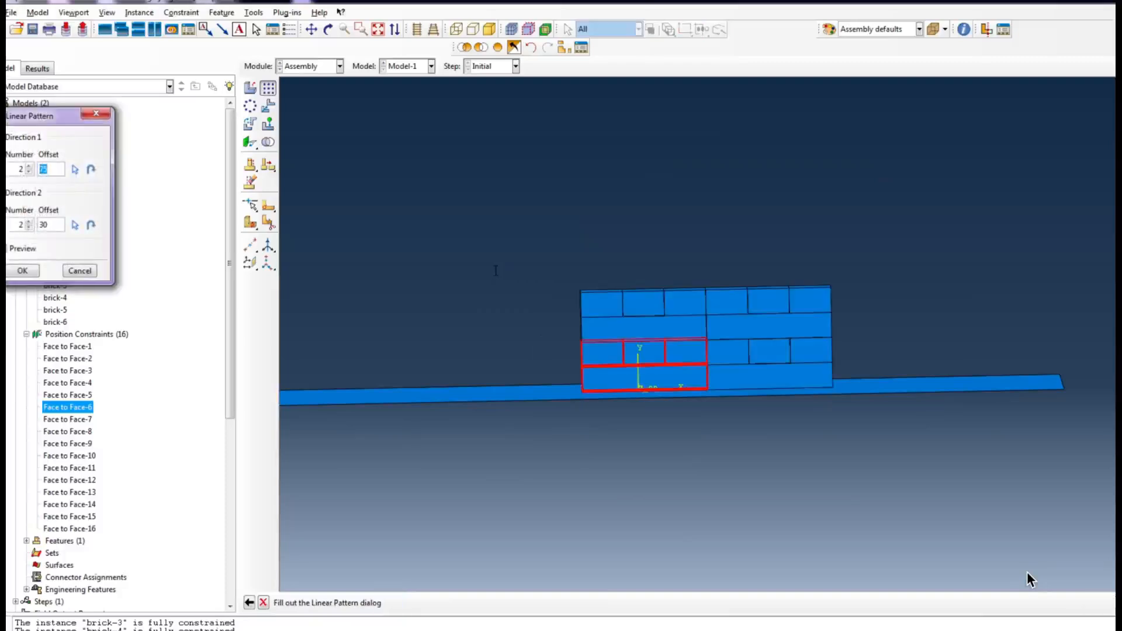
pyautogui.moveTo(24, 169); pyautogui.dragTo(17, 169)
pyautogui.write('1')
# Step: Set the number in direction 2 to 9 with an offset of 30 and create the brick pattern
pyautogui.click(328, 29)
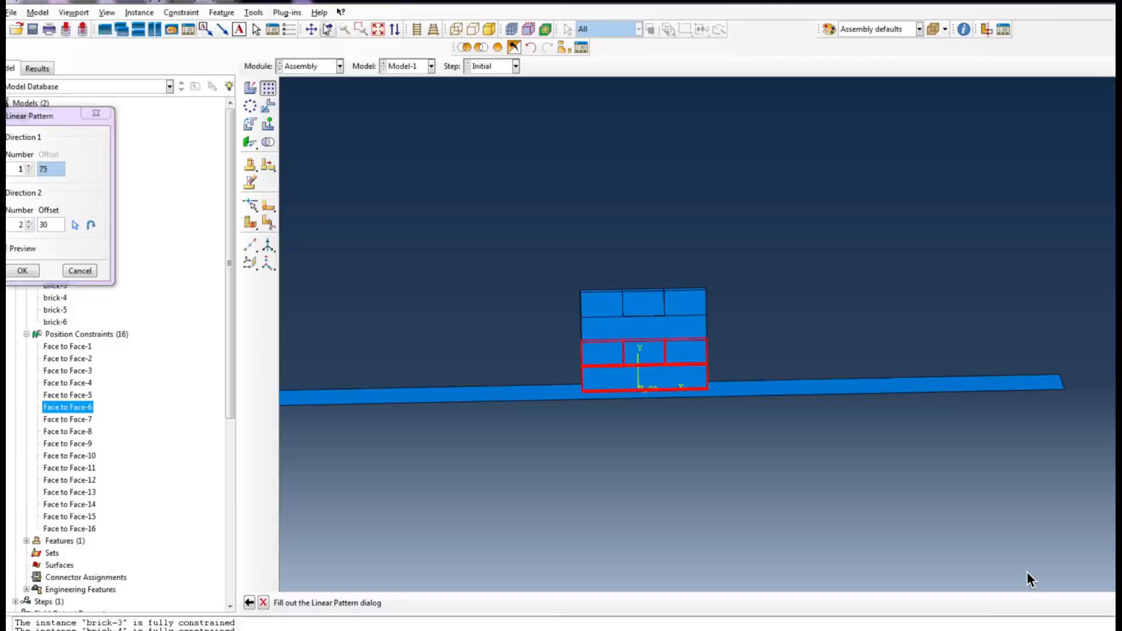
pyautogui.moveTo(730, 338)
pyautogui.mouseDown()
pyautogui.moveTo(732, 356)
pyautogui.moveTo(732, 344)
pyautogui.mouseUp()
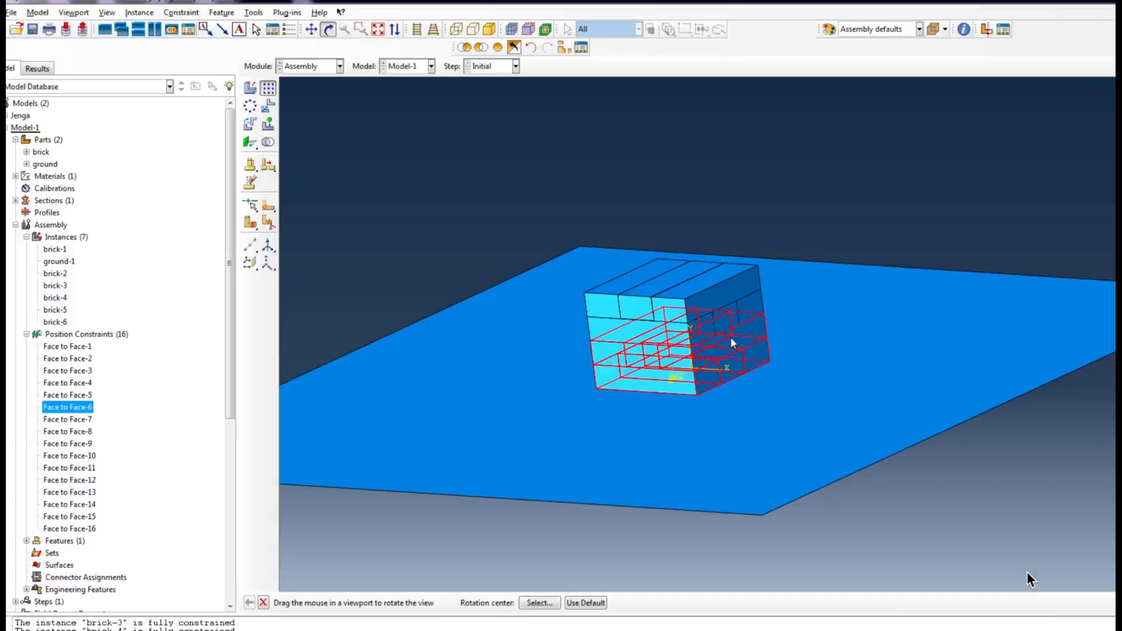
pyautogui.scroll(-3, 1030, 578)
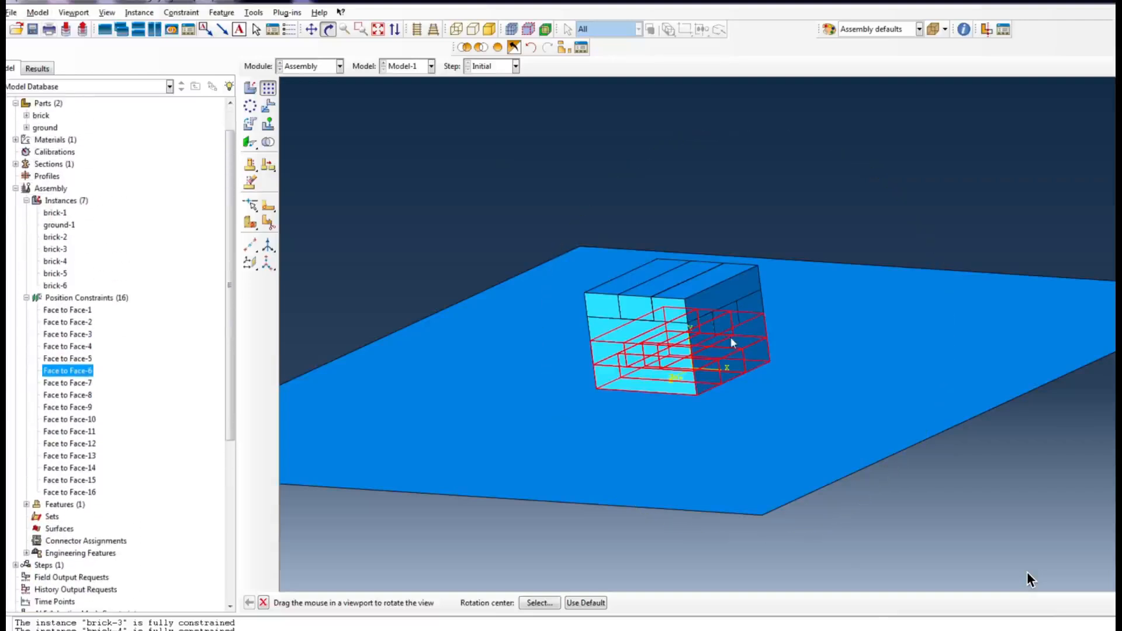
pyautogui.click(263, 603)
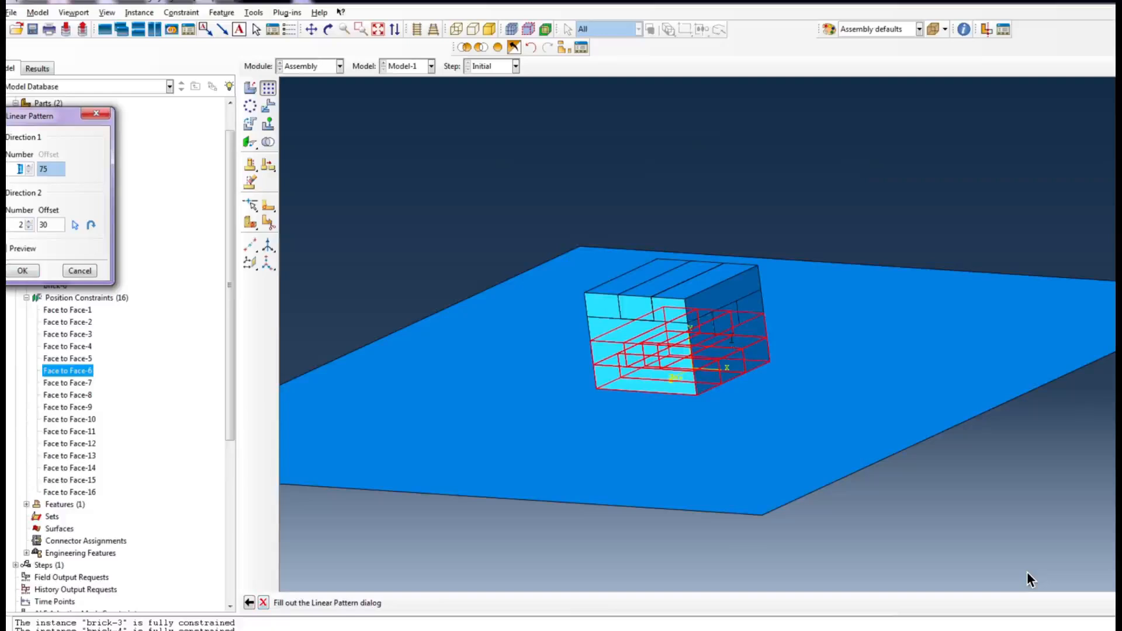
pyautogui.doubleClick(21, 225)
pyautogui.write('9')
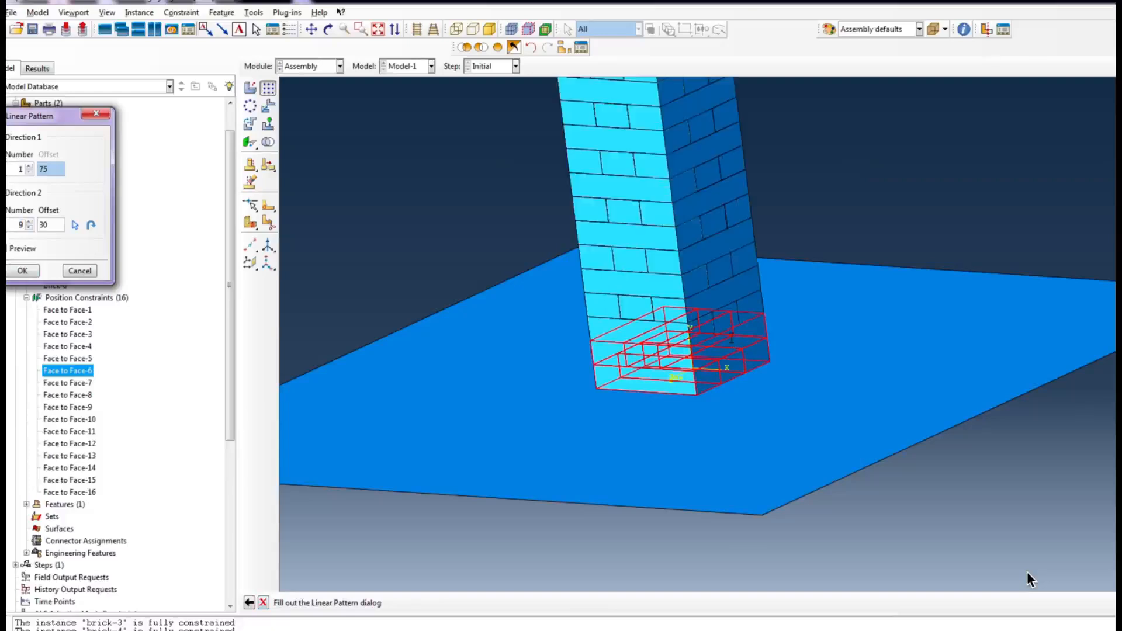
pyautogui.scroll(-2, 732, 343)
pyautogui.press('Return')
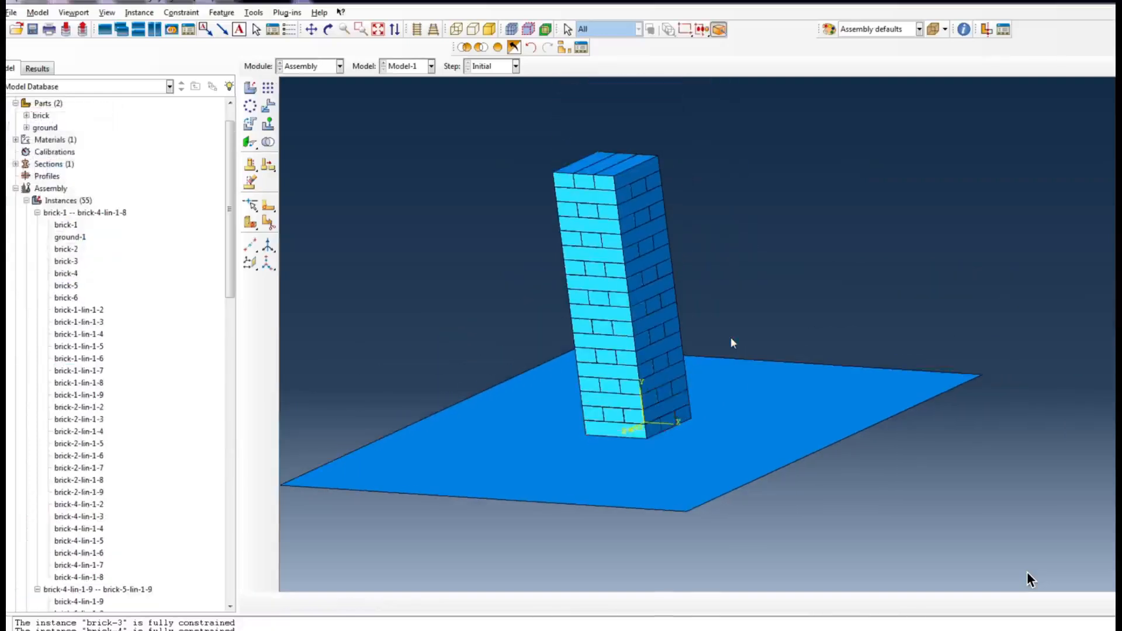
# Step: Examine the patterned brick tower on the ground and collapse the instances and position constraints in the model tree
pyautogui.click(328, 29)
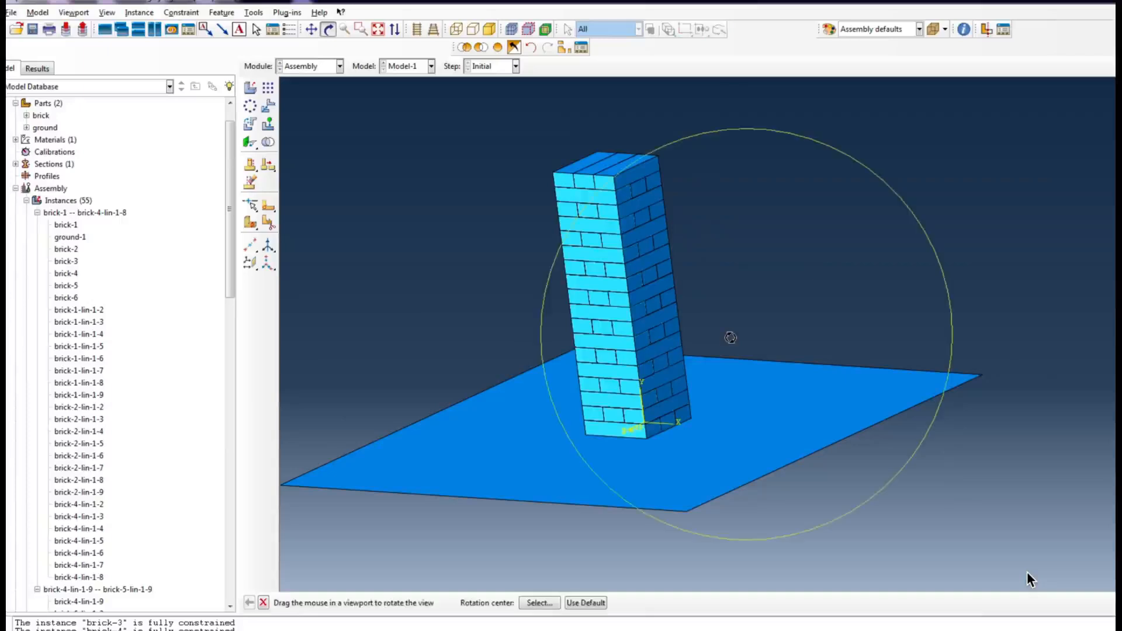
pyautogui.moveTo(672, 335); pyautogui.dragTo(818, 338)
pyautogui.moveTo(731, 337)
pyautogui.mouseDown()
pyautogui.moveTo(801, 366)
pyautogui.moveTo(732, 343)
pyautogui.mouseUp()
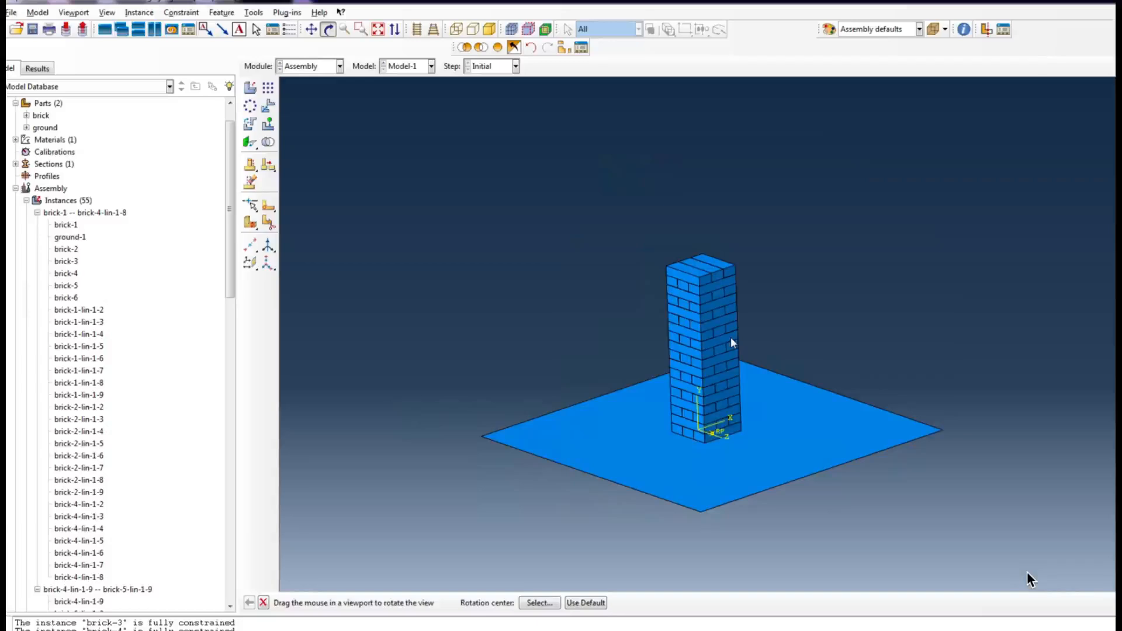
pyautogui.click(26, 201)
pyautogui.click(263, 603)
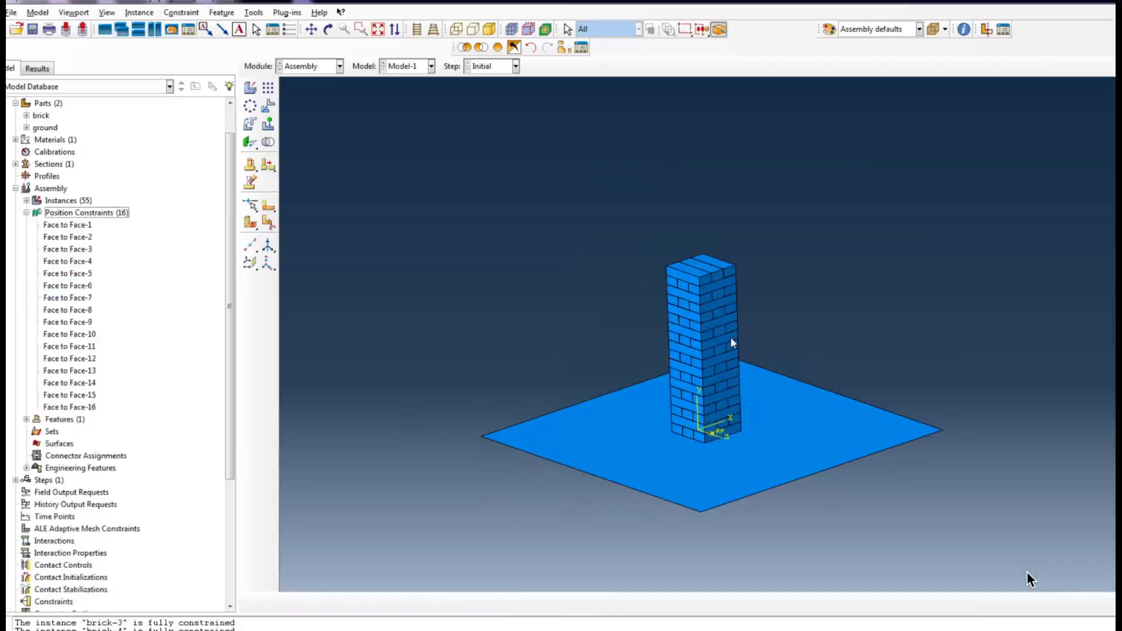
pyautogui.click(26, 212)
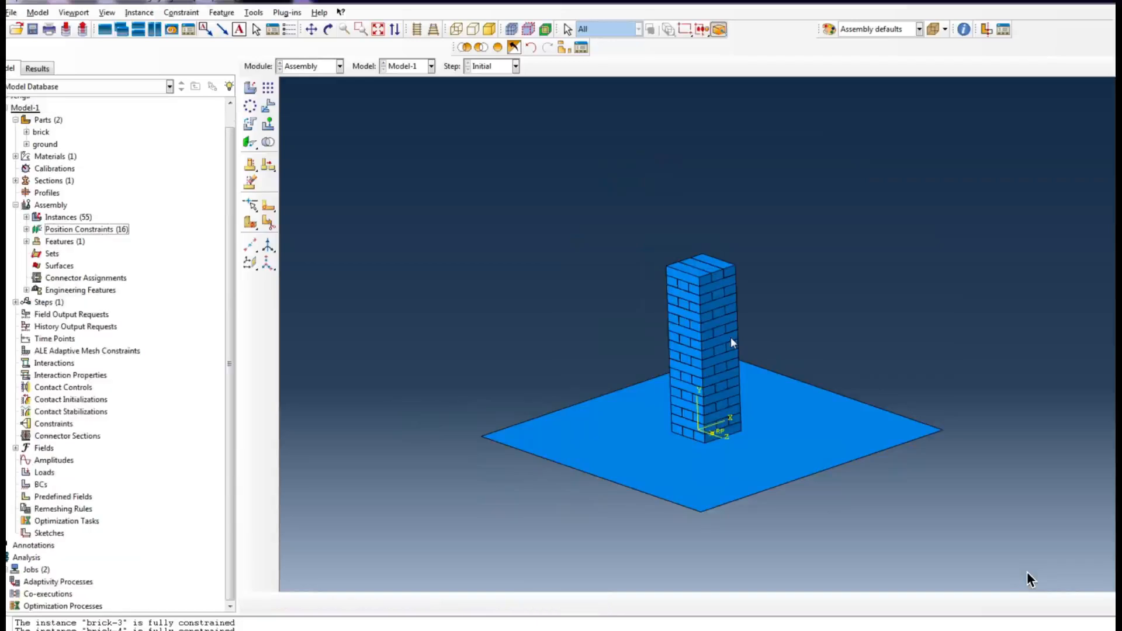
pyautogui.scroll(-3, 731, 340)
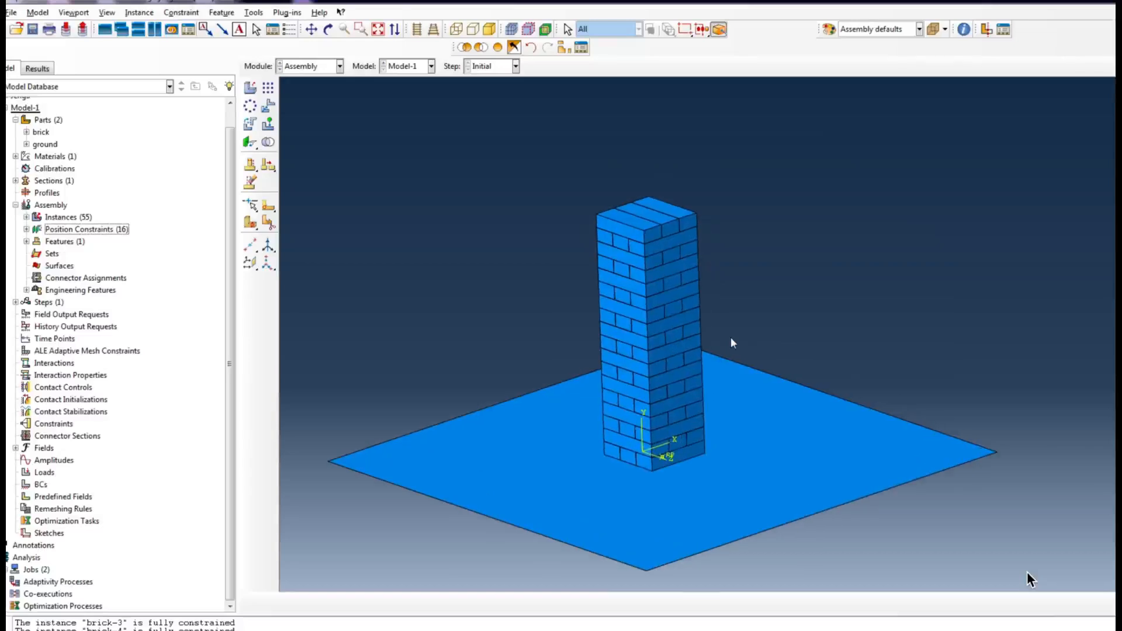
pyautogui.scroll(2, 731, 340)
pyautogui.scroll(1, 731, 339)
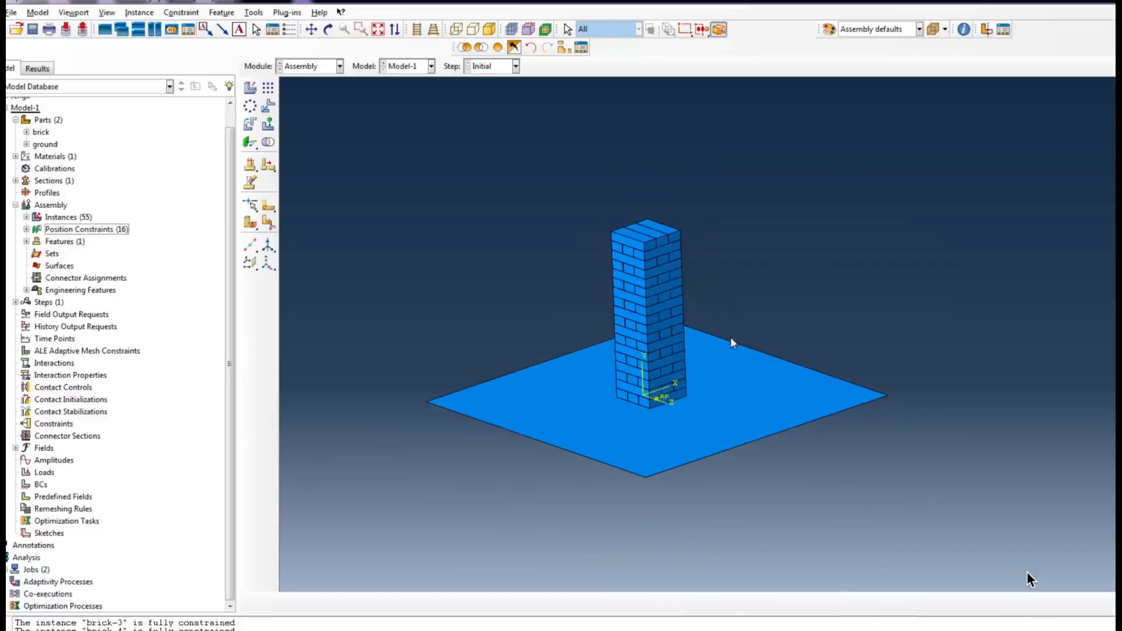
pyautogui.click(329, 30)
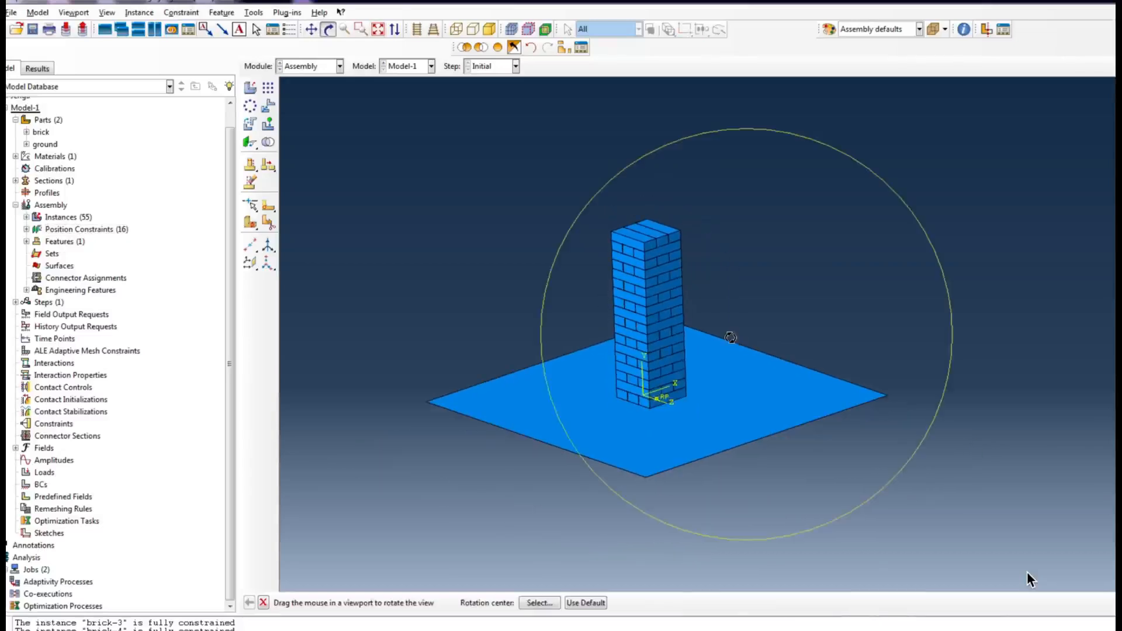
pyautogui.click(263, 603)
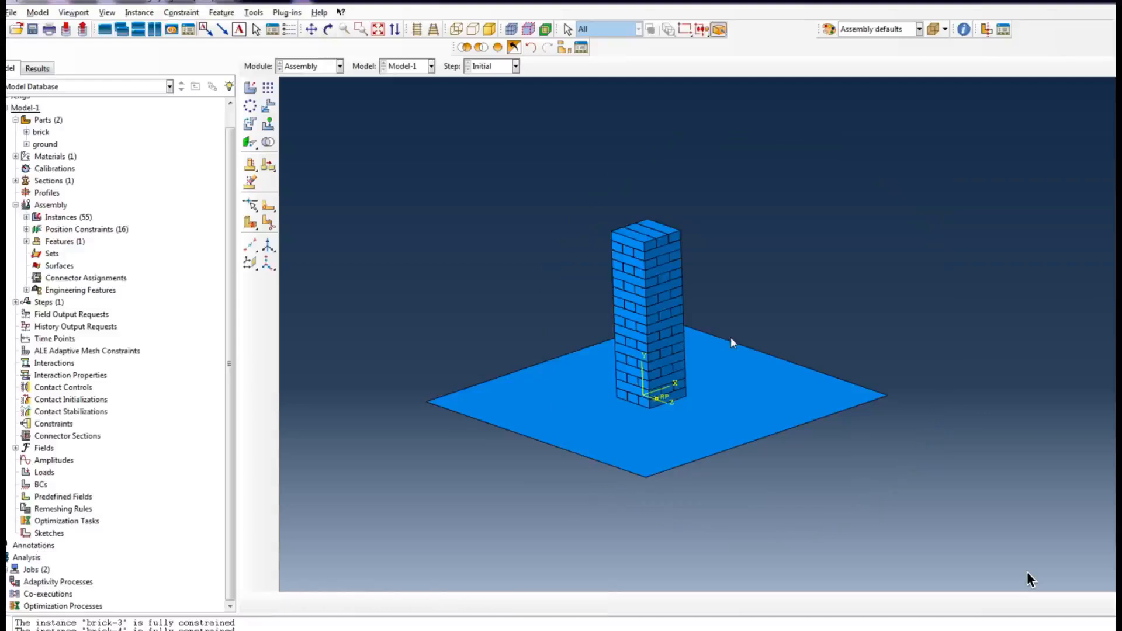
# Step: Create a contact interaction property with tangential behavior, using the Penalty friction formulation and a friction coefficient of 0.35
pyautogui.click(70, 376)
pyautogui.rightClick(70, 375)
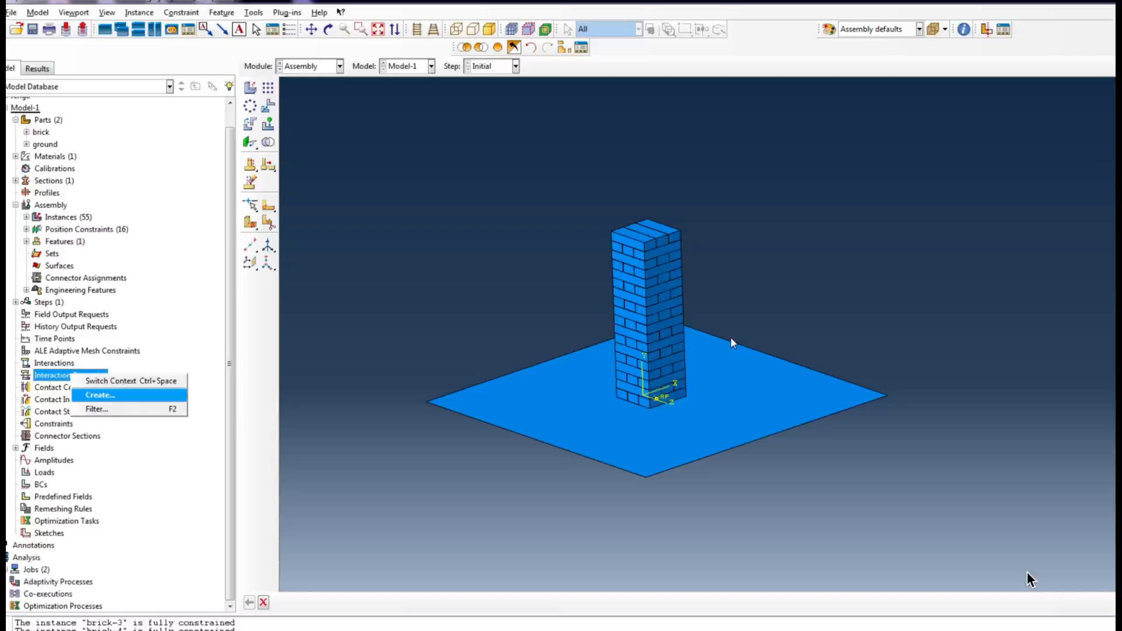
pyautogui.click(97, 393)
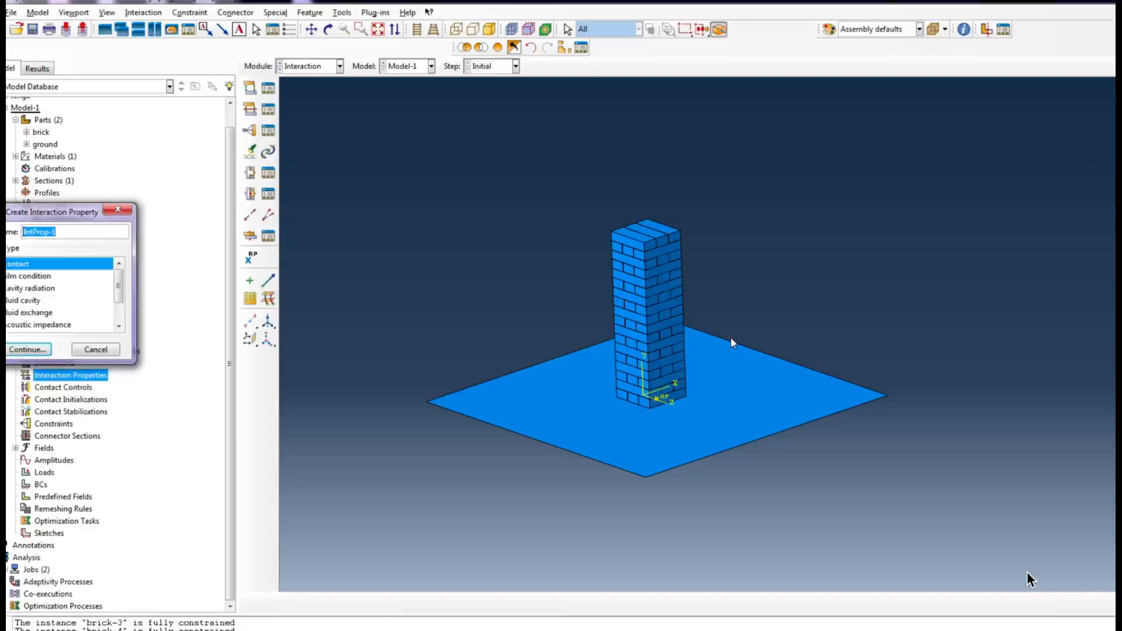
pyautogui.press('Return')
pyautogui.click(25, 176)
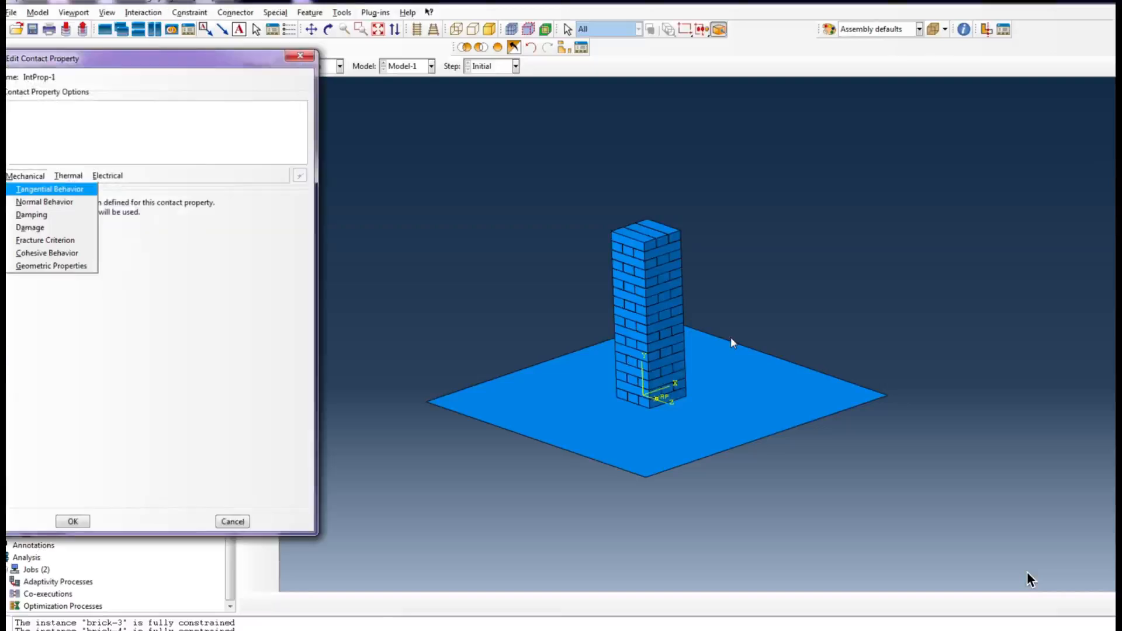
pyautogui.click(50, 189)
pyautogui.click(205, 215)
pyautogui.click(91, 242)
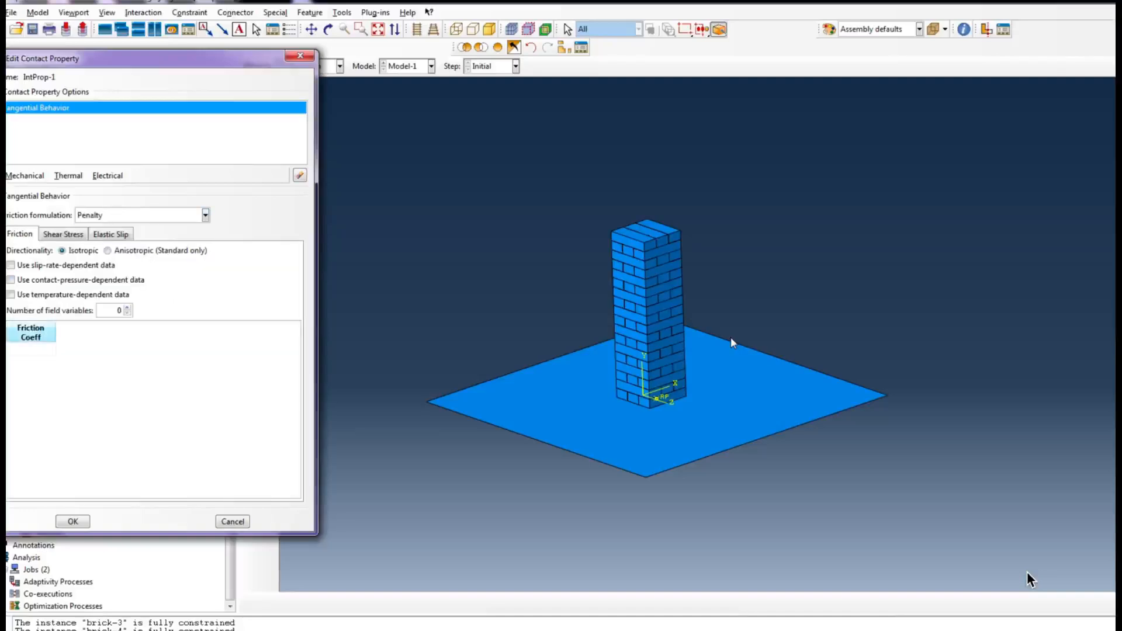
pyautogui.click(8, 349)
pyautogui.write('0.35')
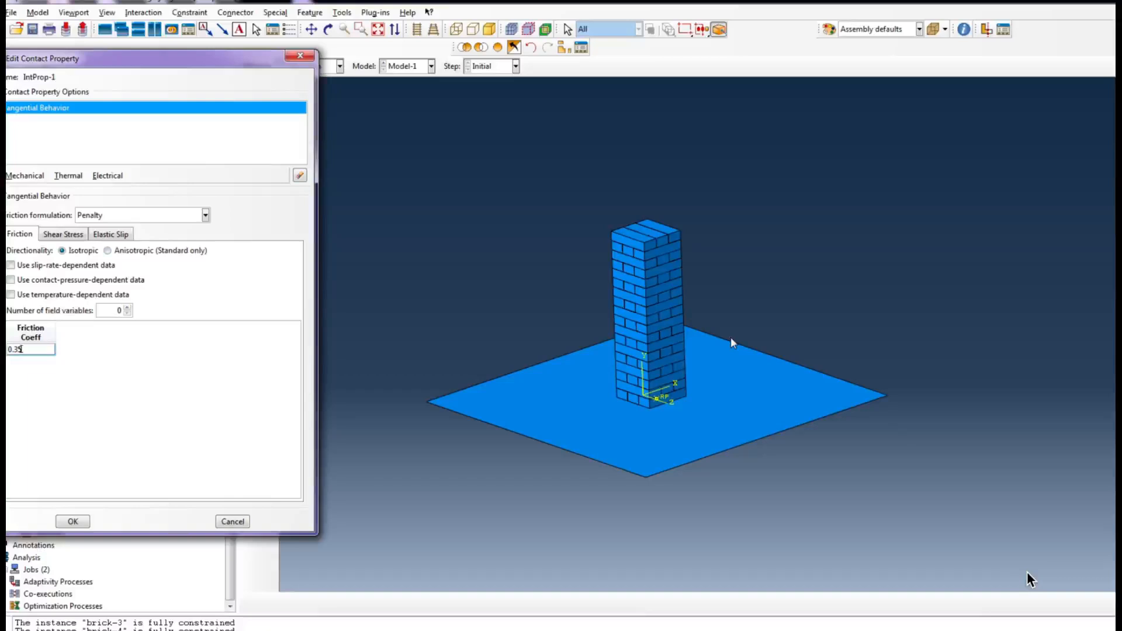
# Step: Add normal behavior with "Hard" Contact and default constraint enforcement to the contact property, and save it
pyautogui.click(25, 176)
pyautogui.click(29, 203)
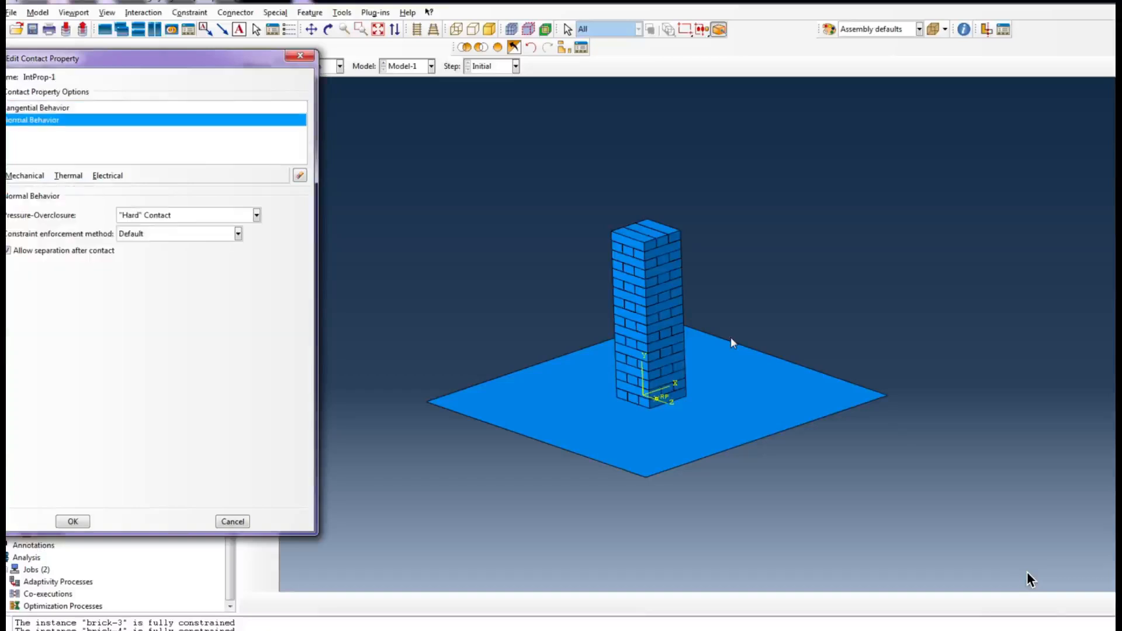
pyautogui.press('Return')
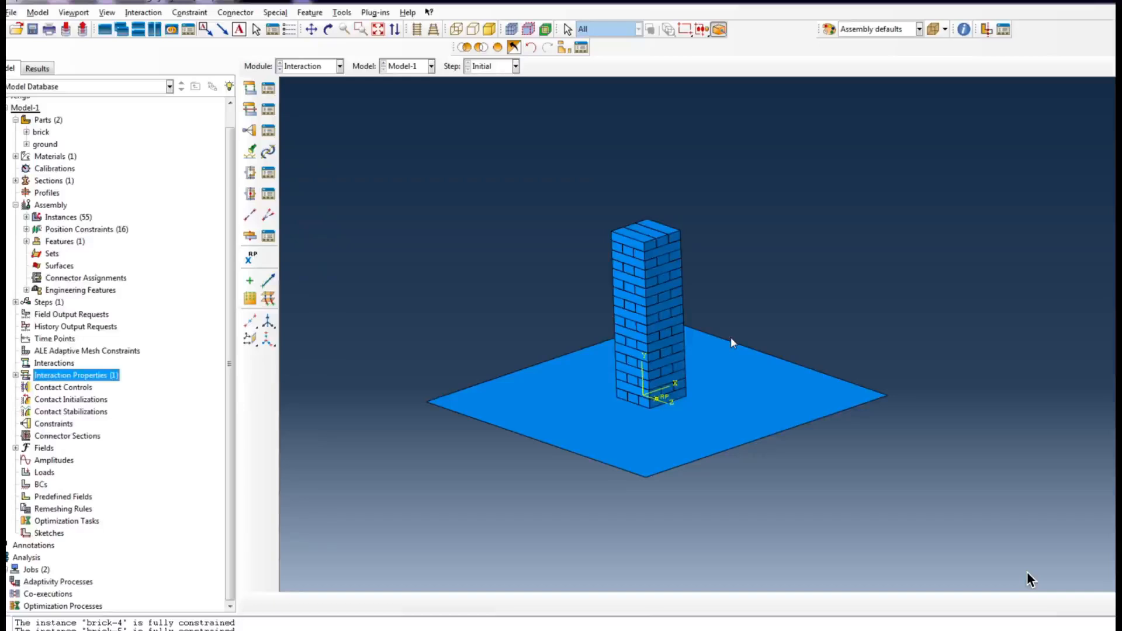
pyautogui.click(54, 353)
pyautogui.rightClick(50, 363)
pyautogui.click(79, 412)
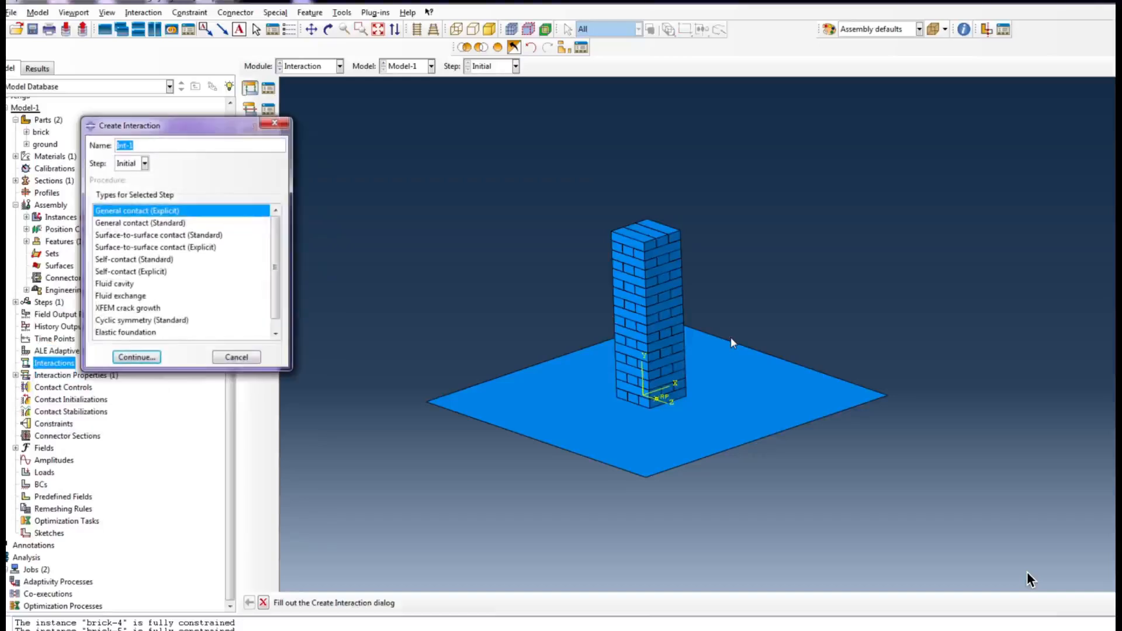
pyautogui.press('Return')
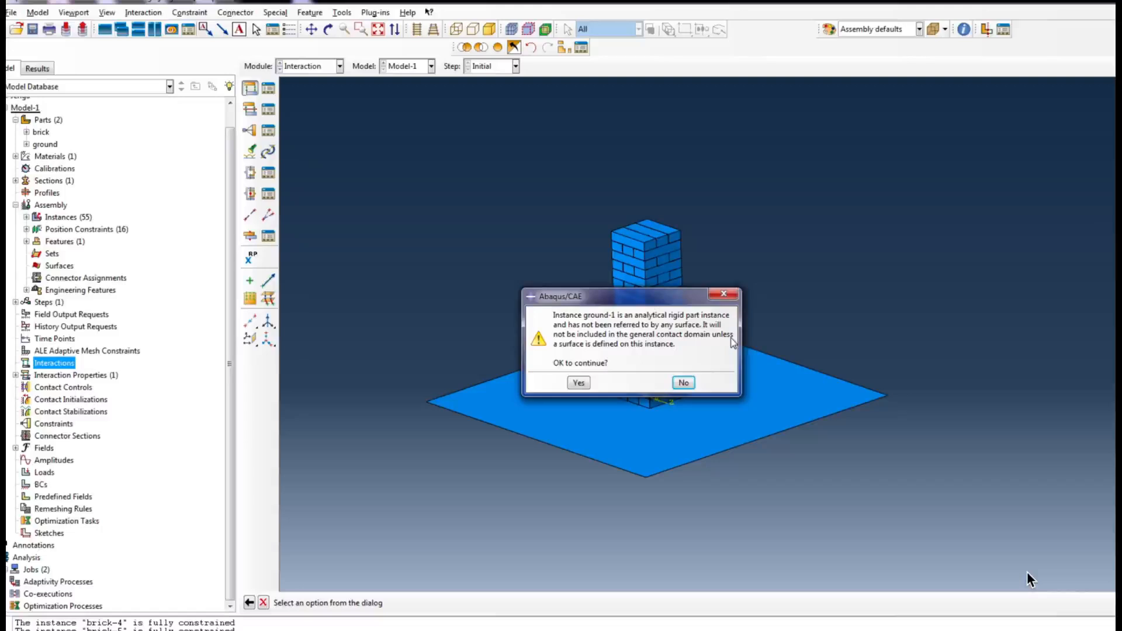
pyautogui.press('Return')
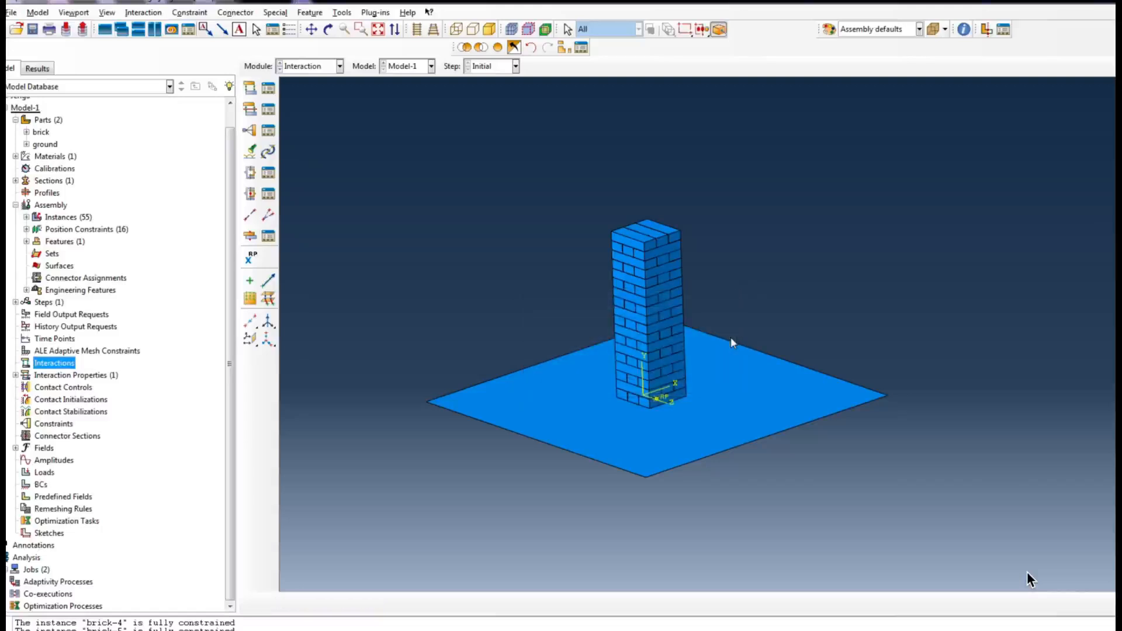
# Step: Create a geometry surface on the ground plane, choosing the Brown side
pyautogui.rightClick(60, 266)
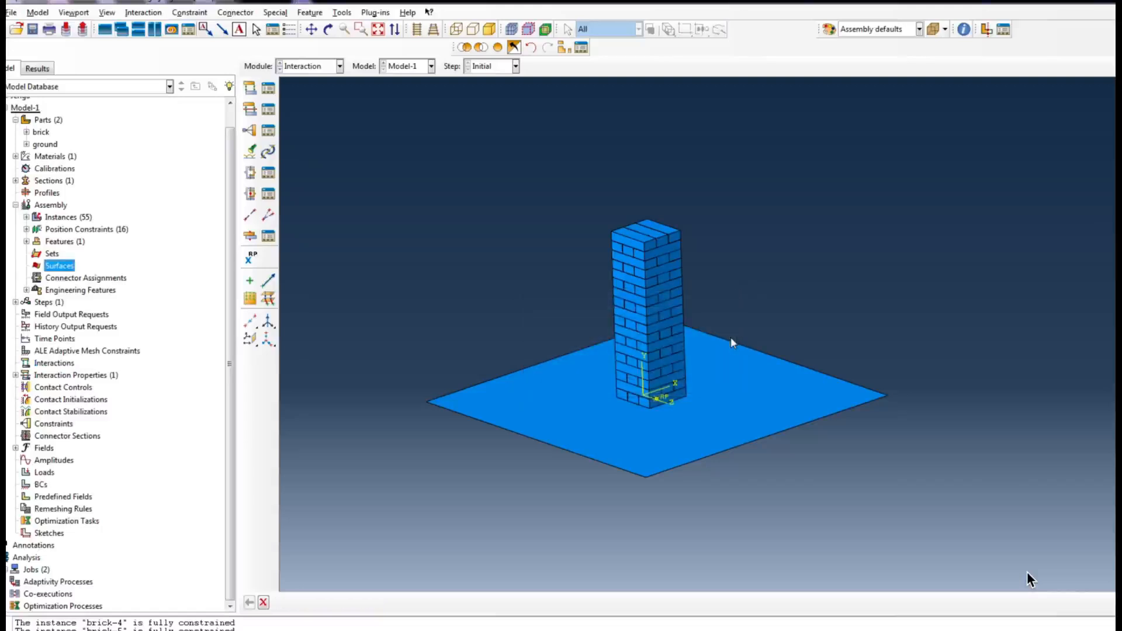
pyautogui.click(87, 287)
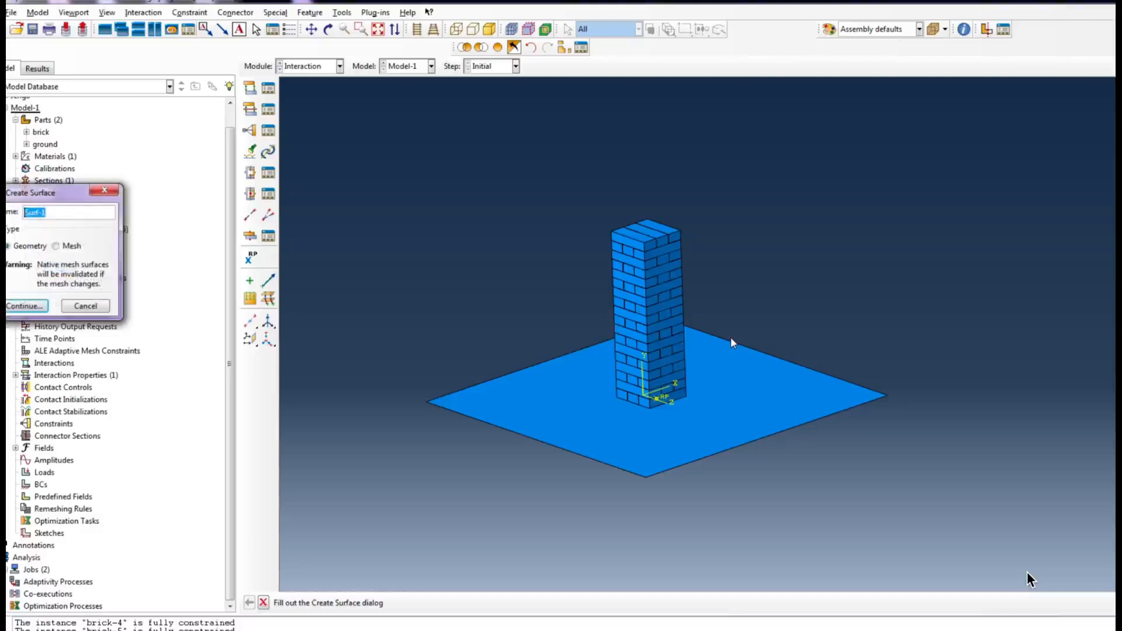
pyautogui.press('Return')
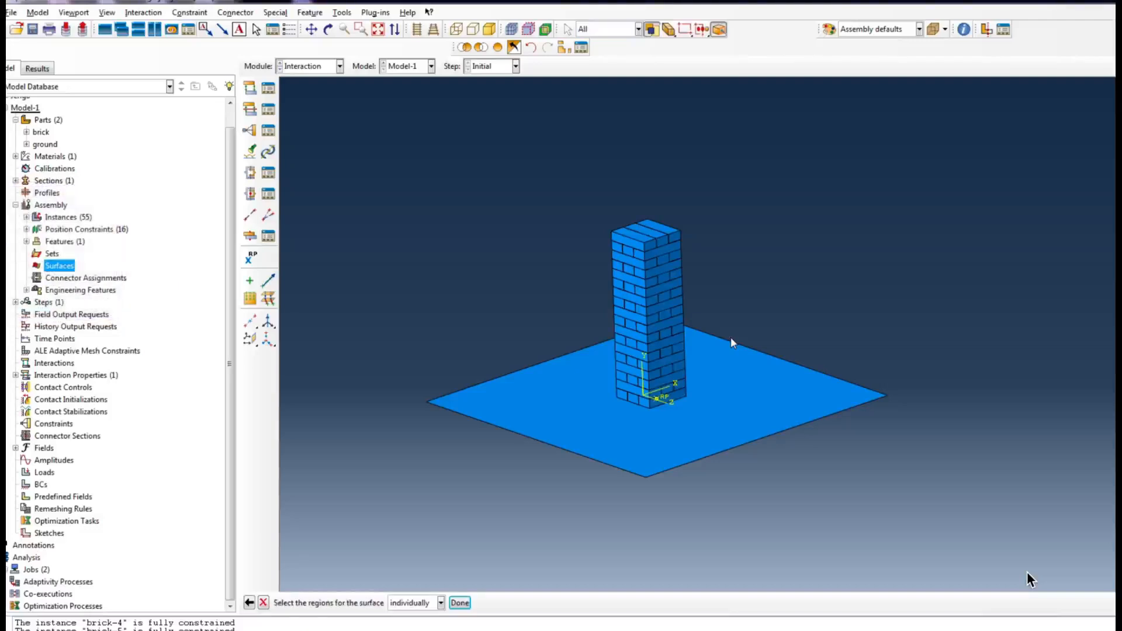
pyautogui.middleClick(732, 341)
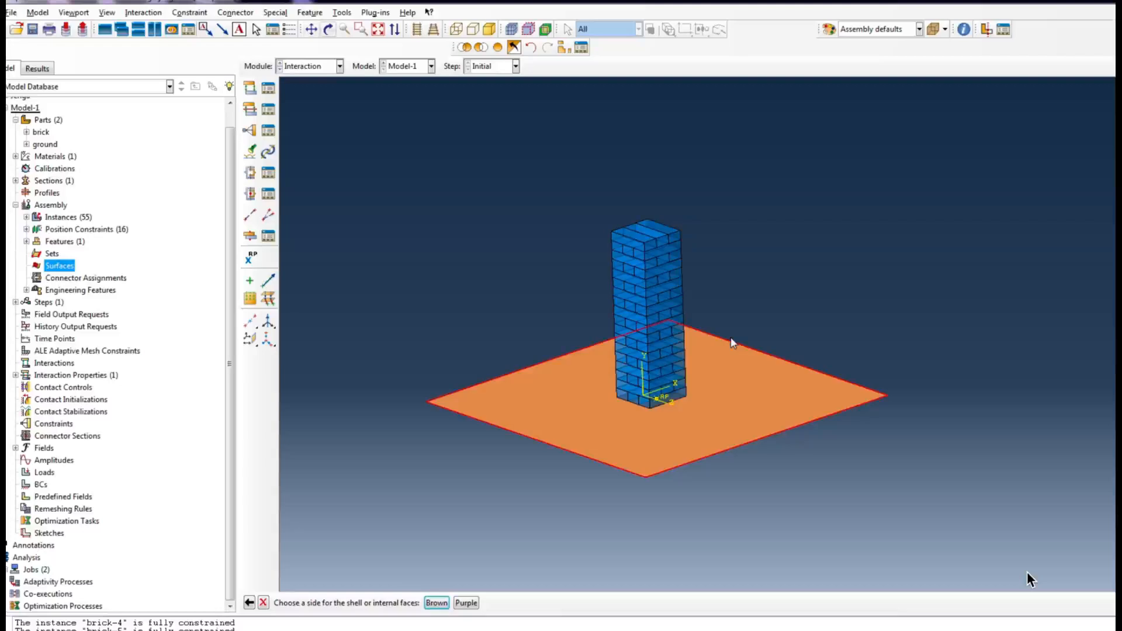
pyautogui.click(328, 29)
pyautogui.moveTo(752, 412); pyautogui.dragTo(729, 396)
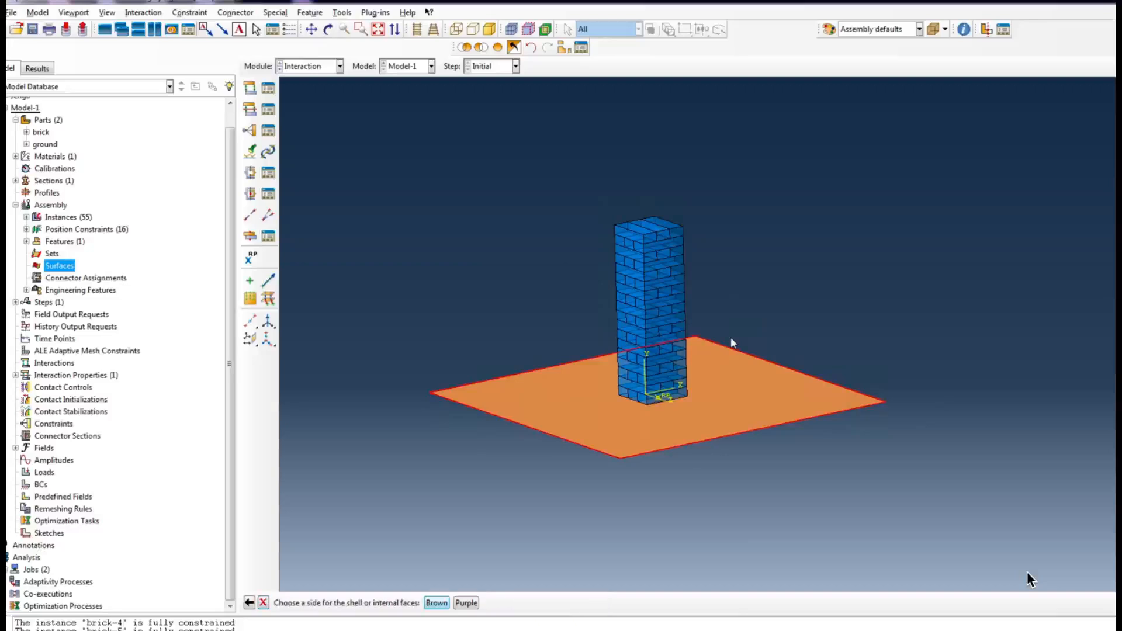
pyautogui.middleClick(732, 339)
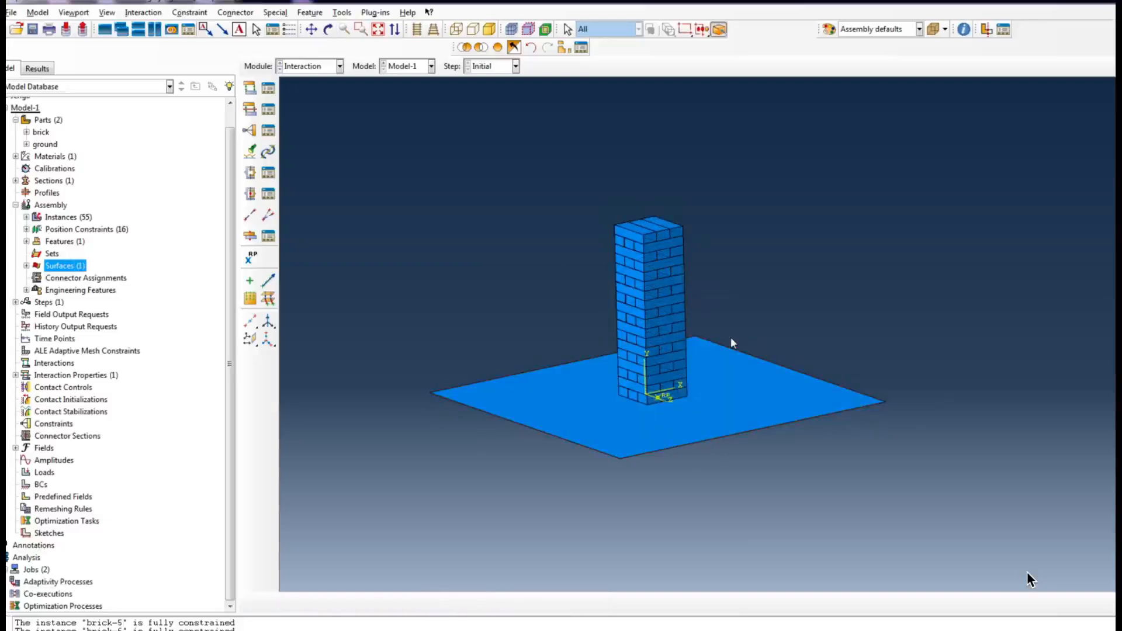
# Step: Create a General contact (Explicit) interaction in the Initial step, covering all surfaces with self and using IntProp-1 as the global property
pyautogui.click(54, 363)
pyautogui.rightClick(54, 363)
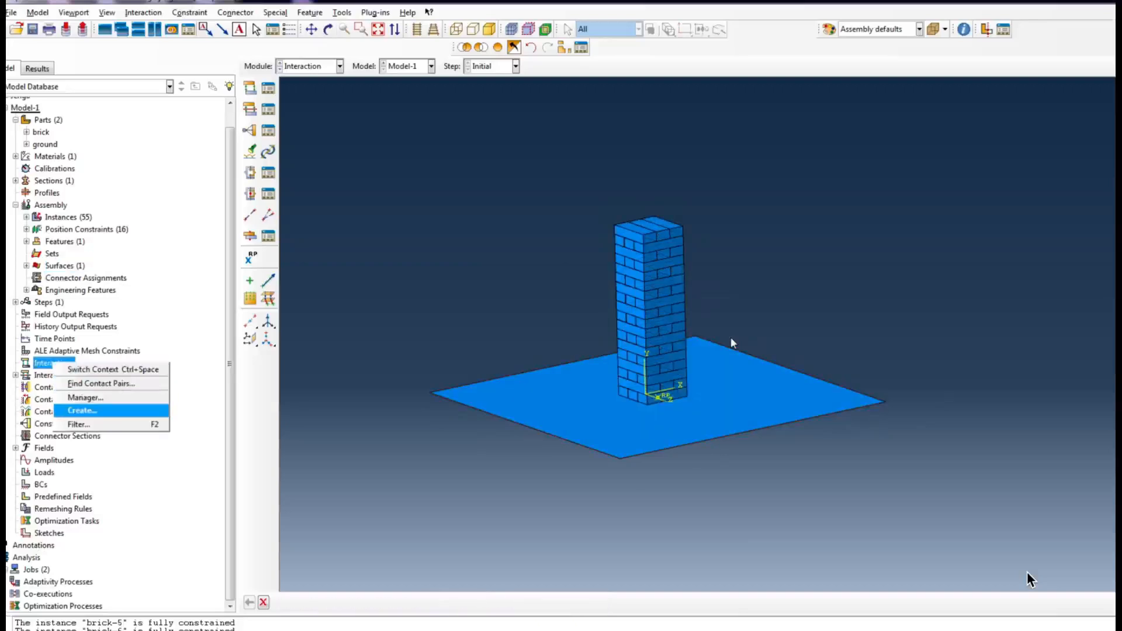
pyautogui.click(76, 411)
pyautogui.press('Return')
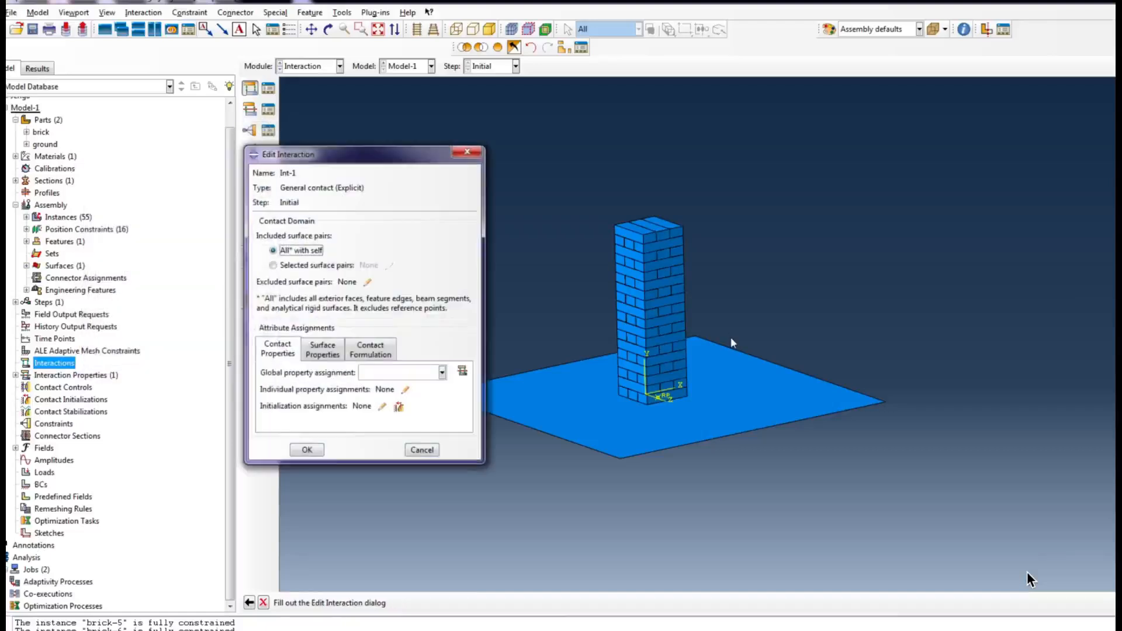
pyautogui.click(443, 373)
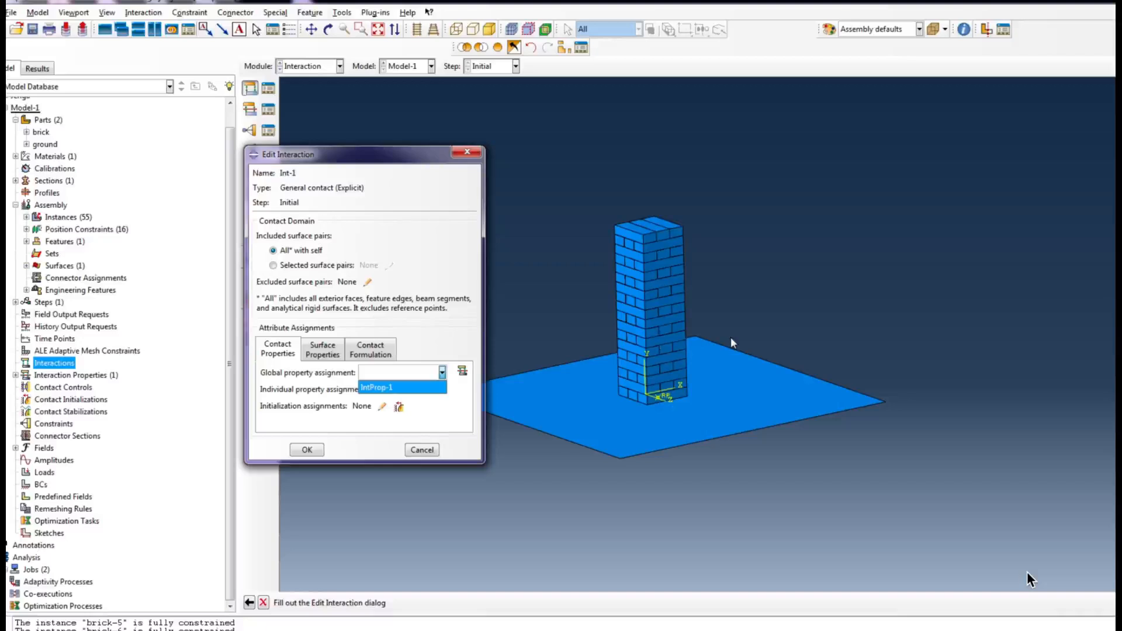
pyautogui.click(402, 387)
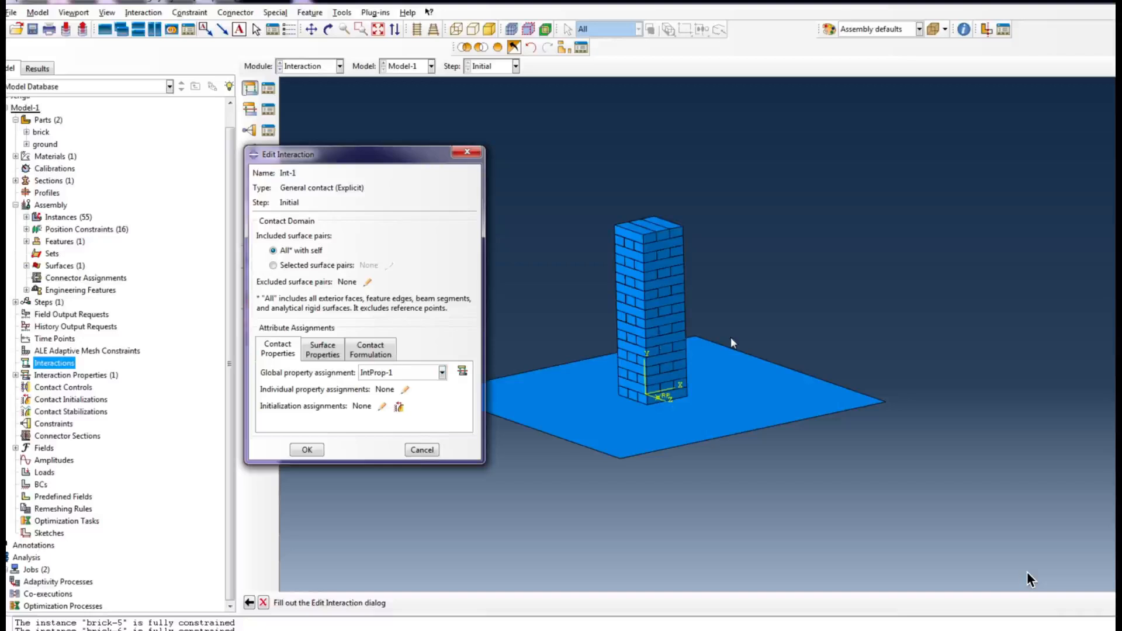
pyautogui.click(307, 450)
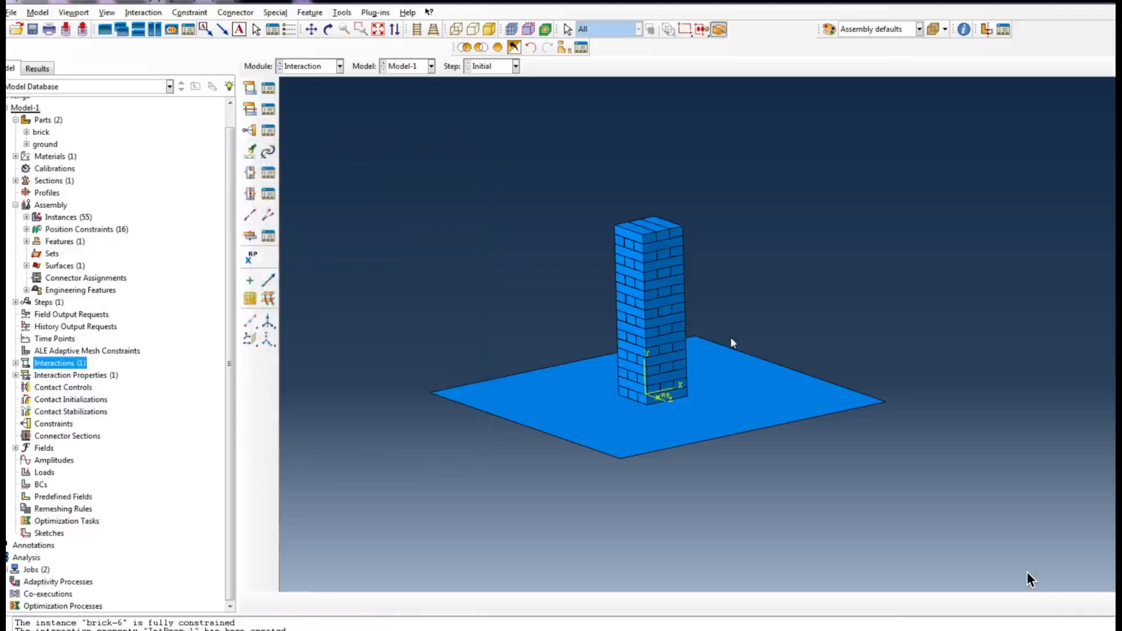
# Step: Create a Dynamic, Explicit step after Initial with a time period of 0.2 and Nlgeom on
pyautogui.scroll(-6, 732, 342)
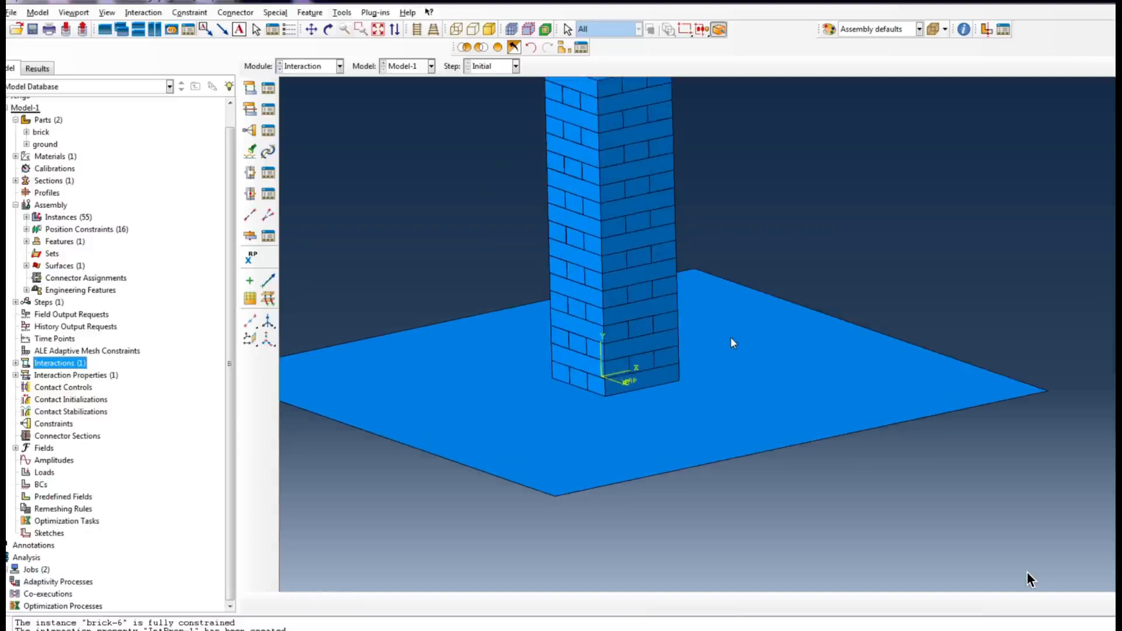
pyautogui.keyDown('ctrl'); pyautogui.keyDown('alt'); pyautogui.moveTo(731, 338); pyautogui.dragTo(731, 338); pyautogui.keyUp('alt'); pyautogui.keyUp('ctrl')
pyautogui.scroll(4, 731, 338)
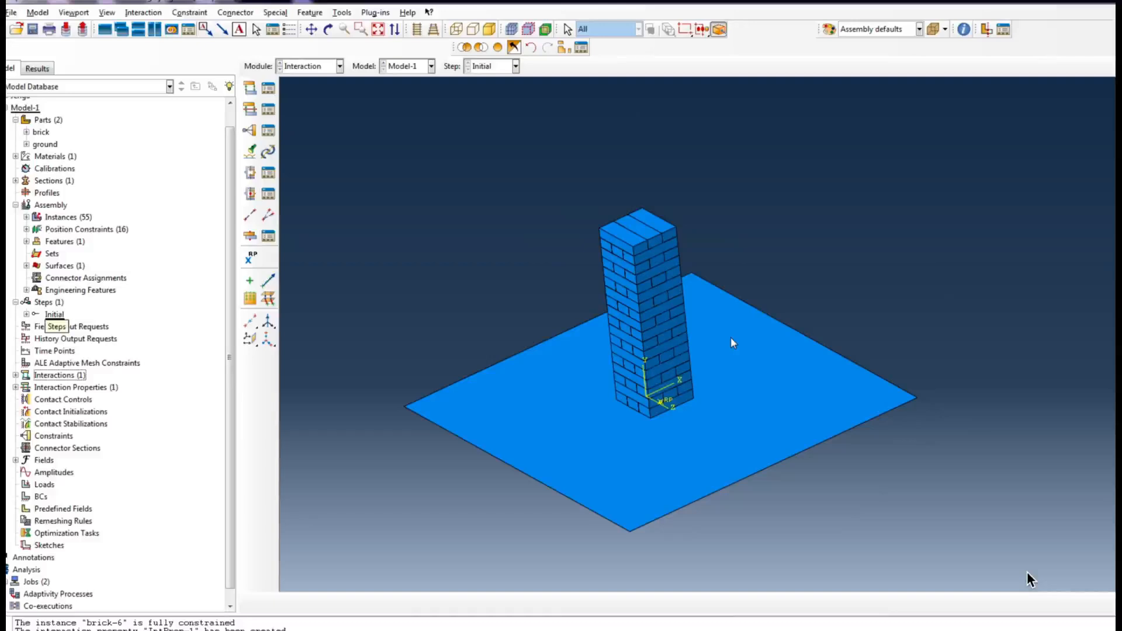
pyautogui.rightClick(47, 302)
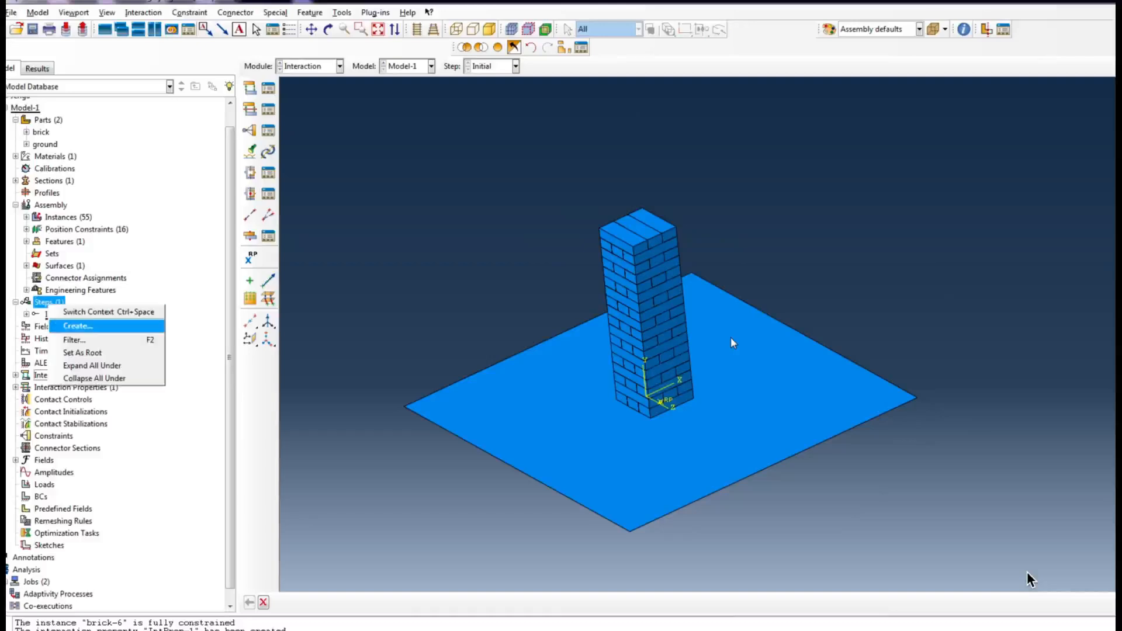
pyautogui.click(64, 324)
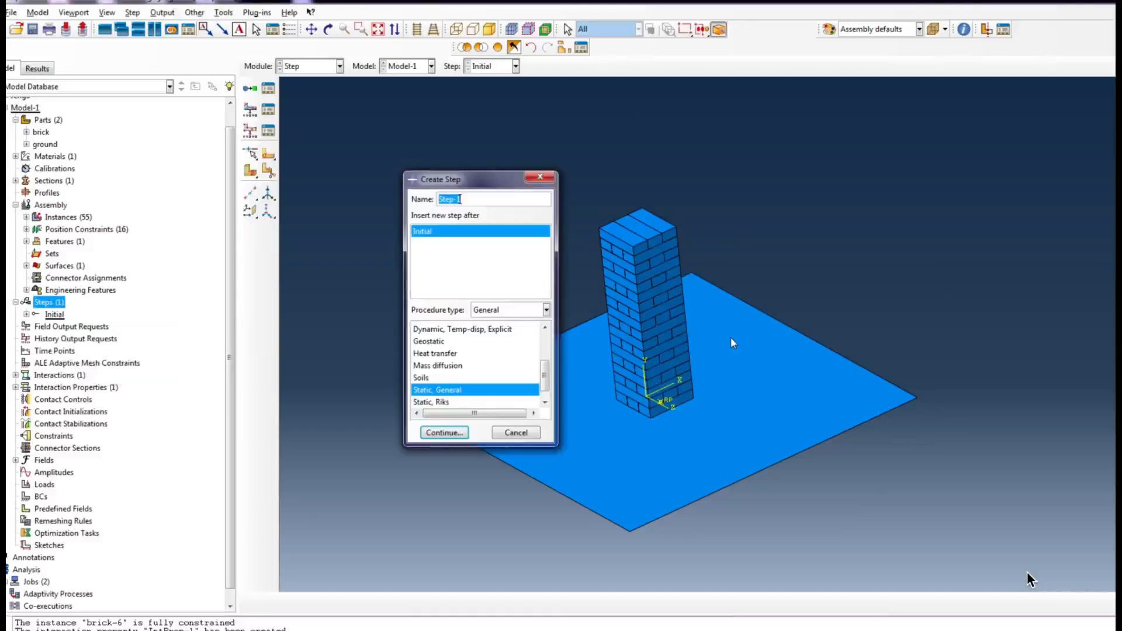
pyautogui.moveTo(545, 376); pyautogui.dragTo(545, 349)
pyautogui.click(442, 388)
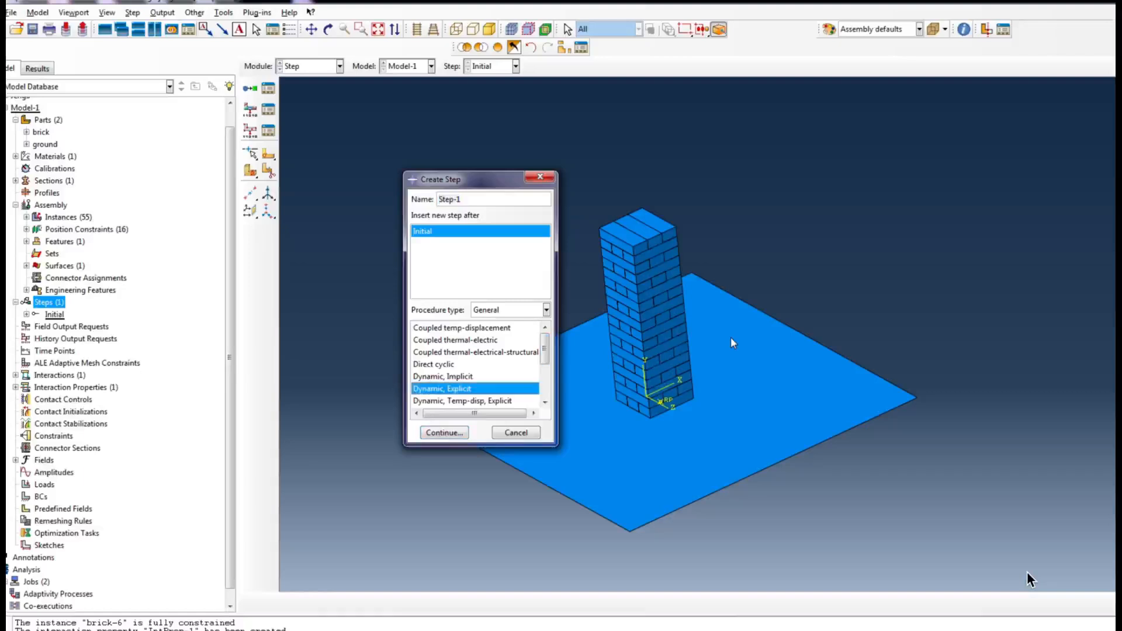
pyautogui.press('Return')
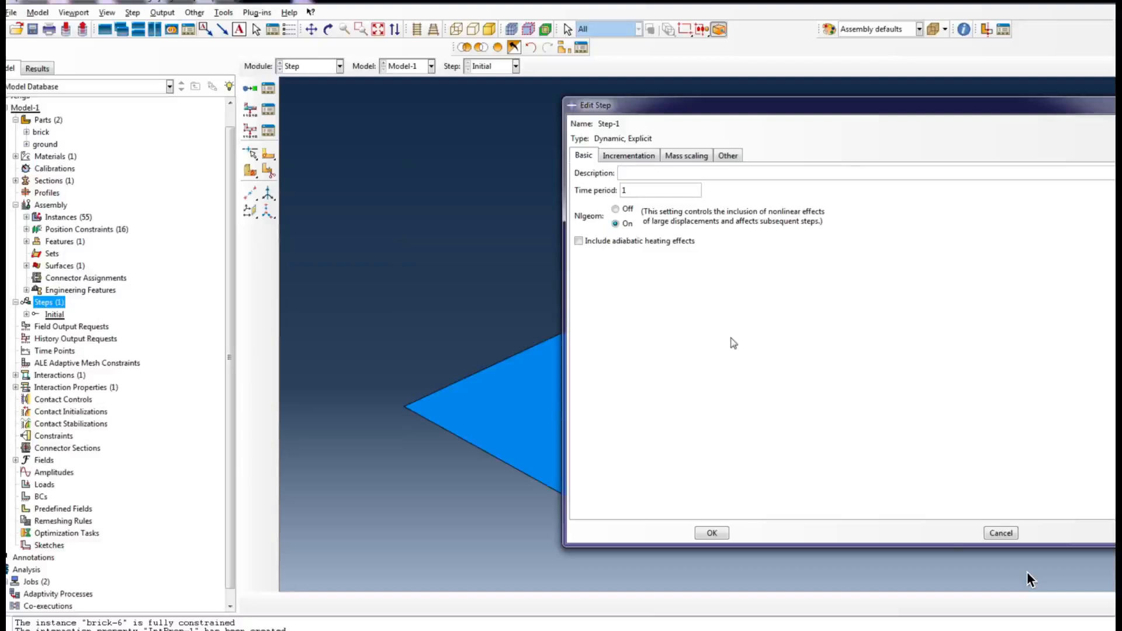
pyautogui.press('Tab')
pyautogui.write('0.2')
pyautogui.press('Return')
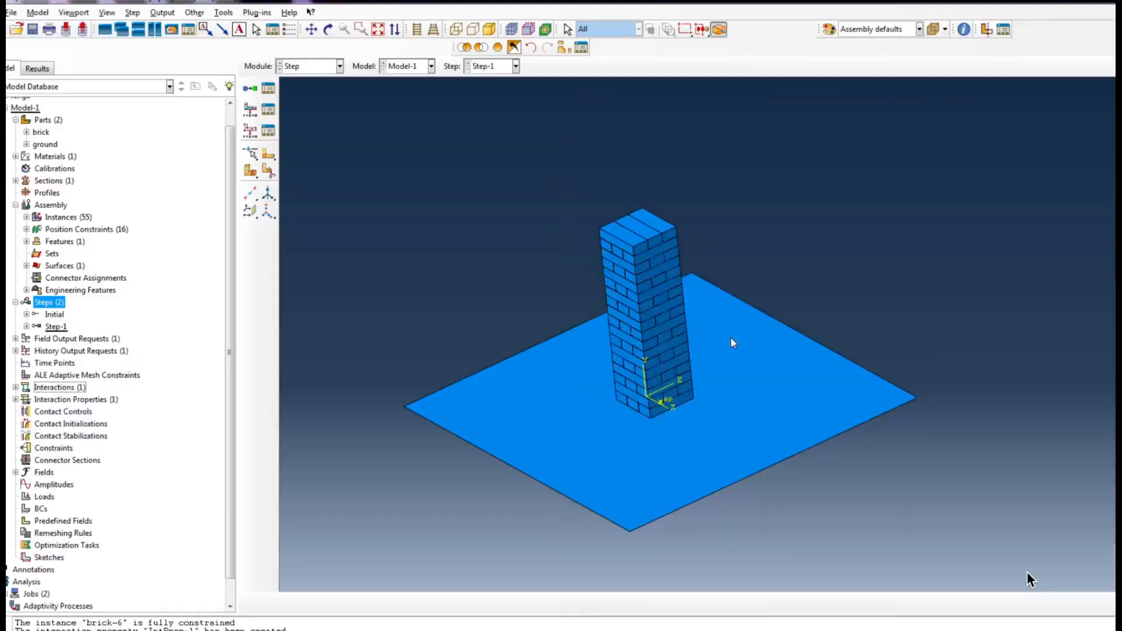
# Step: Edit the field output request F-Output-1 to save output every 0.01 units of time
pyautogui.scroll(-1, 119, 356)
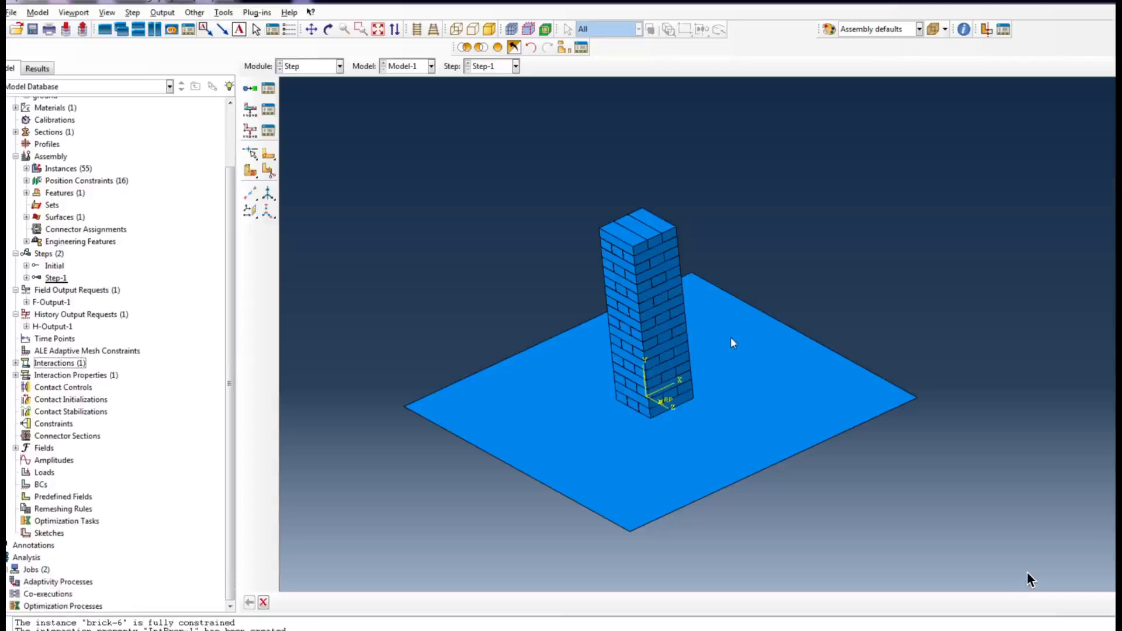
pyautogui.rightClick(66, 303)
pyautogui.click(90, 325)
pyautogui.click(599, 184)
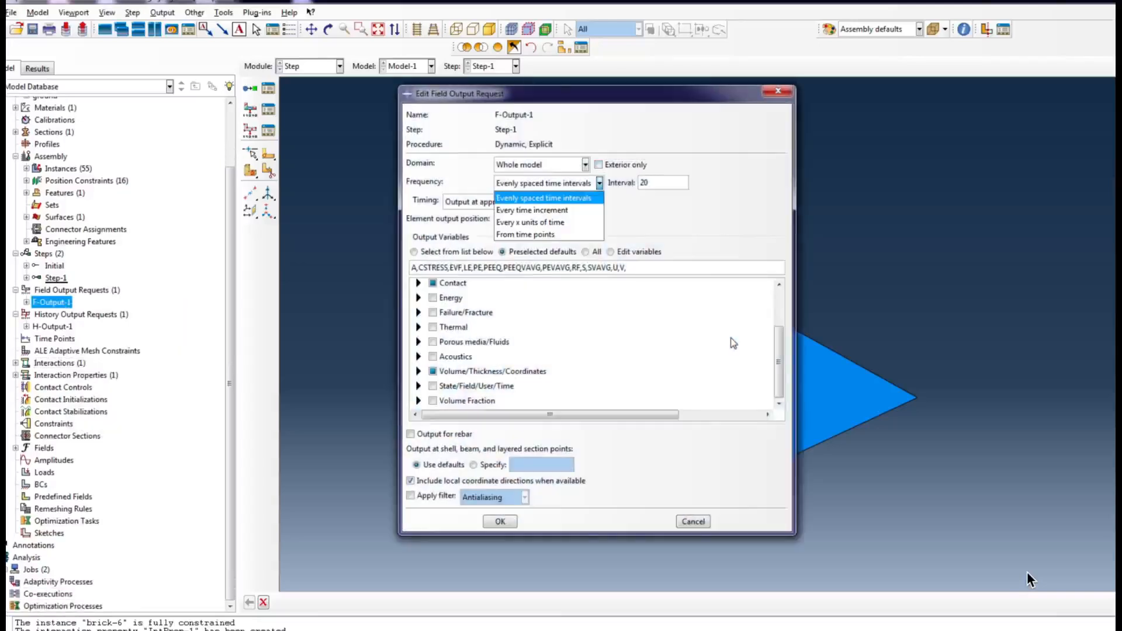
pyautogui.click(532, 222)
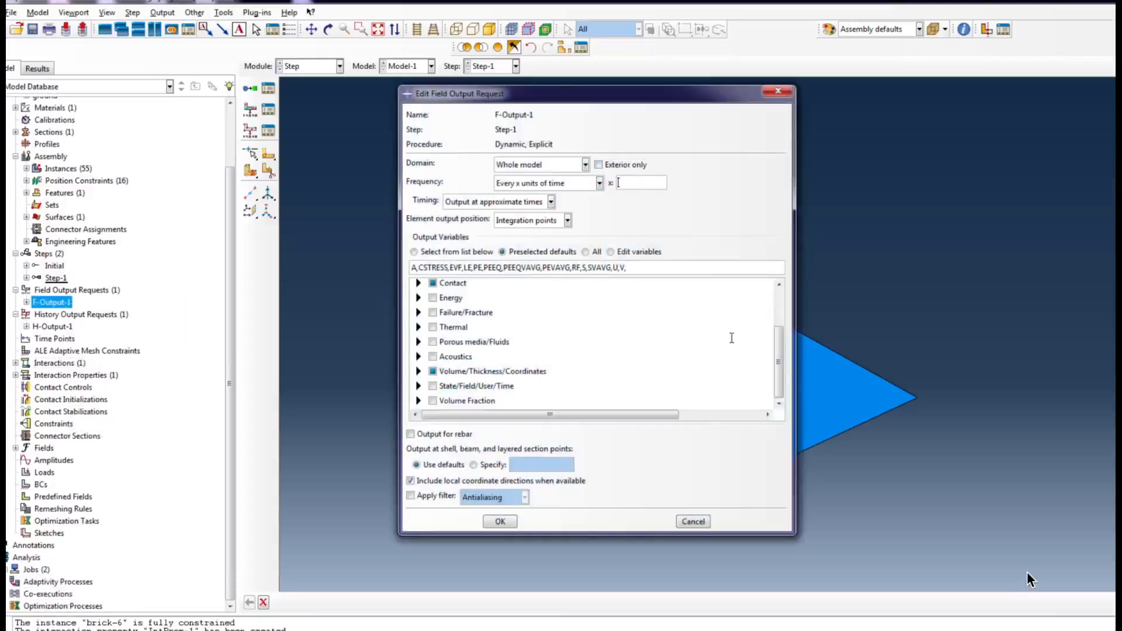
pyautogui.write('0.01')
pyautogui.scroll(4, 734, 344)
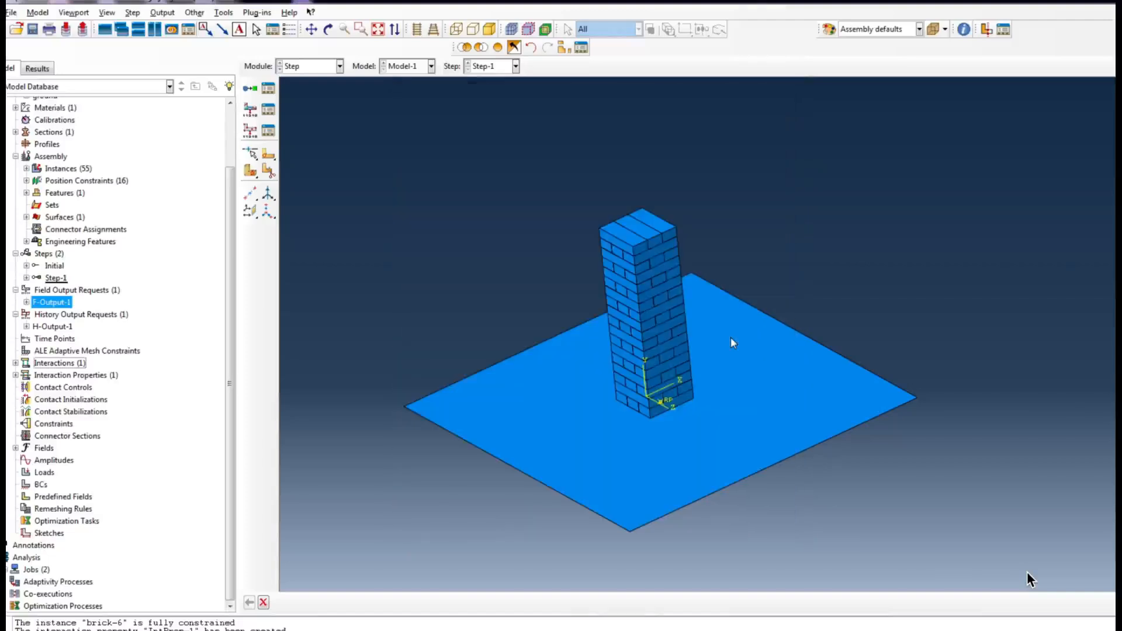
# Step: Edit the history output request H-Output-1 to save output every 0.01 units of time
pyautogui.rightClick(53, 326)
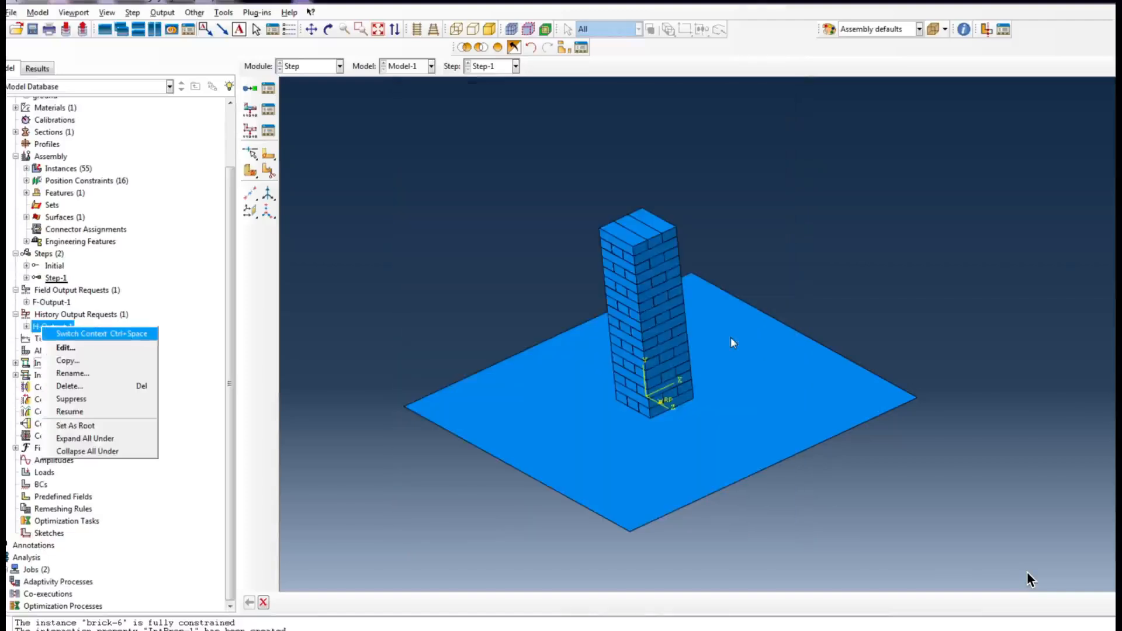
pyautogui.click(399, 210)
pyautogui.click(340, 243)
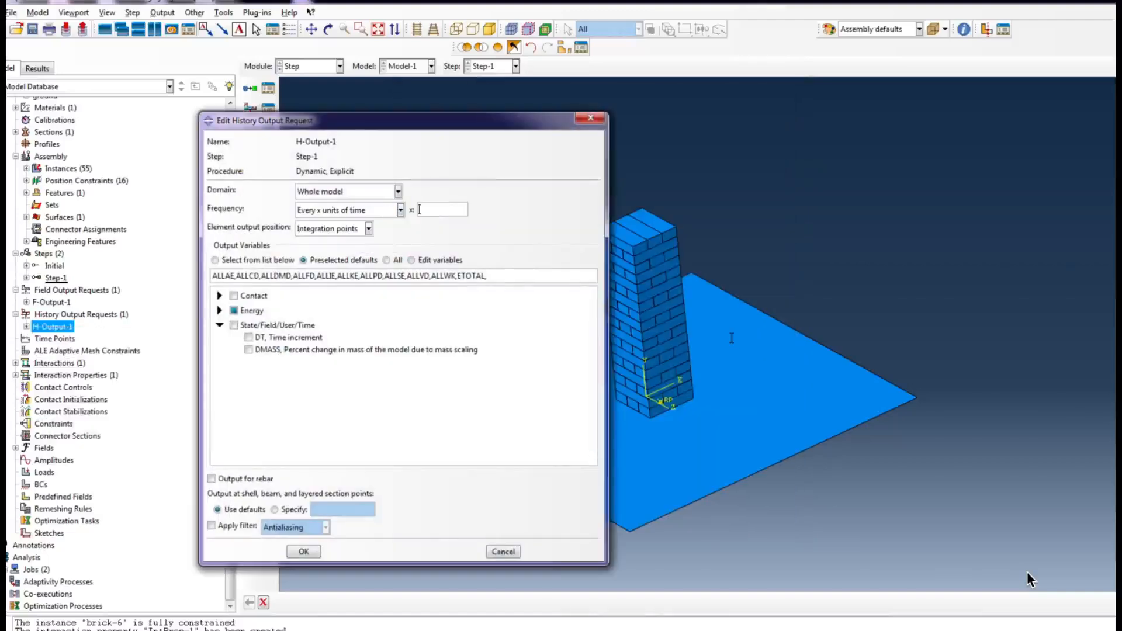
pyautogui.write('0.01')
pyautogui.press('Return')
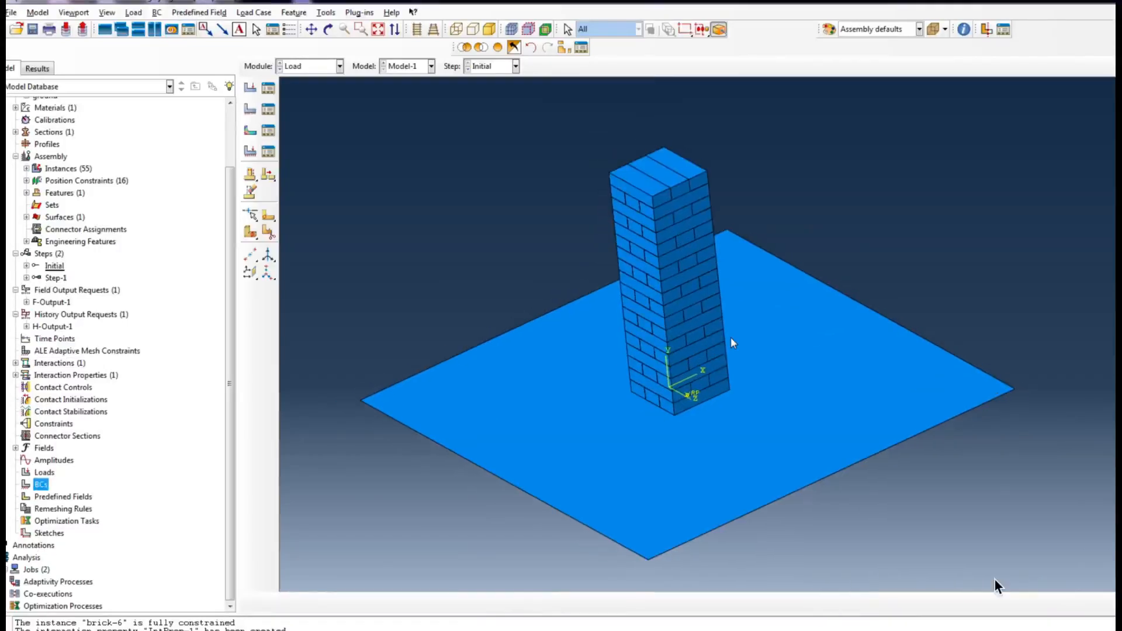
# Step: Create a Symmetry/Antisymmetry/Encastre boundary condition in the Initial step, fixing the ground's reference point with ENCASTRE
pyautogui.rightClick(42, 485)
pyautogui.click(76, 519)
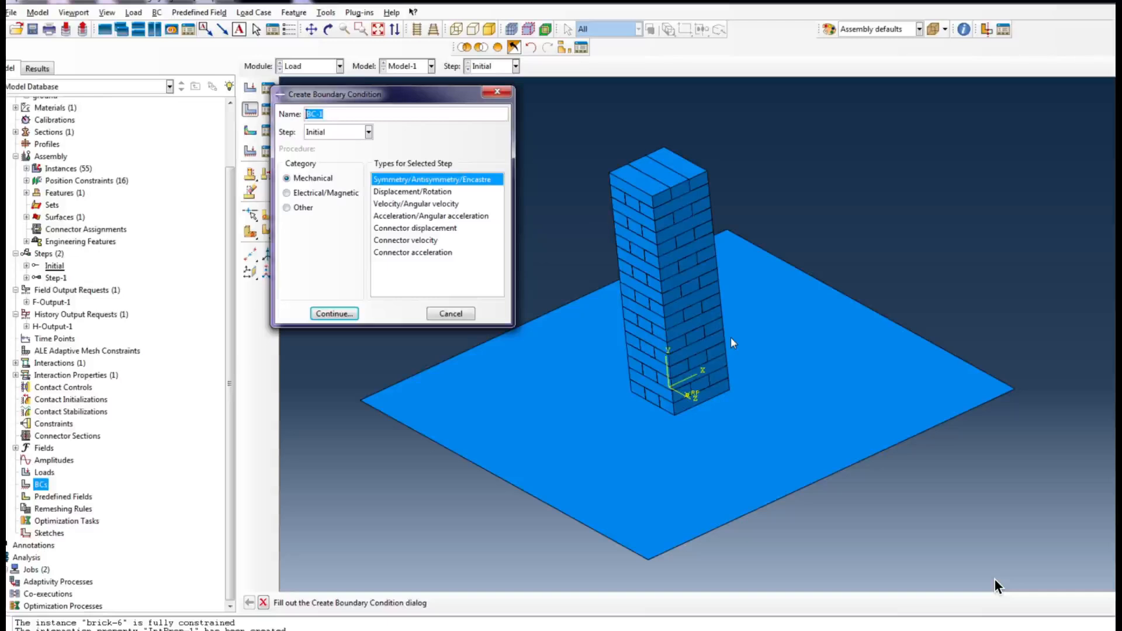
pyautogui.press('Return')
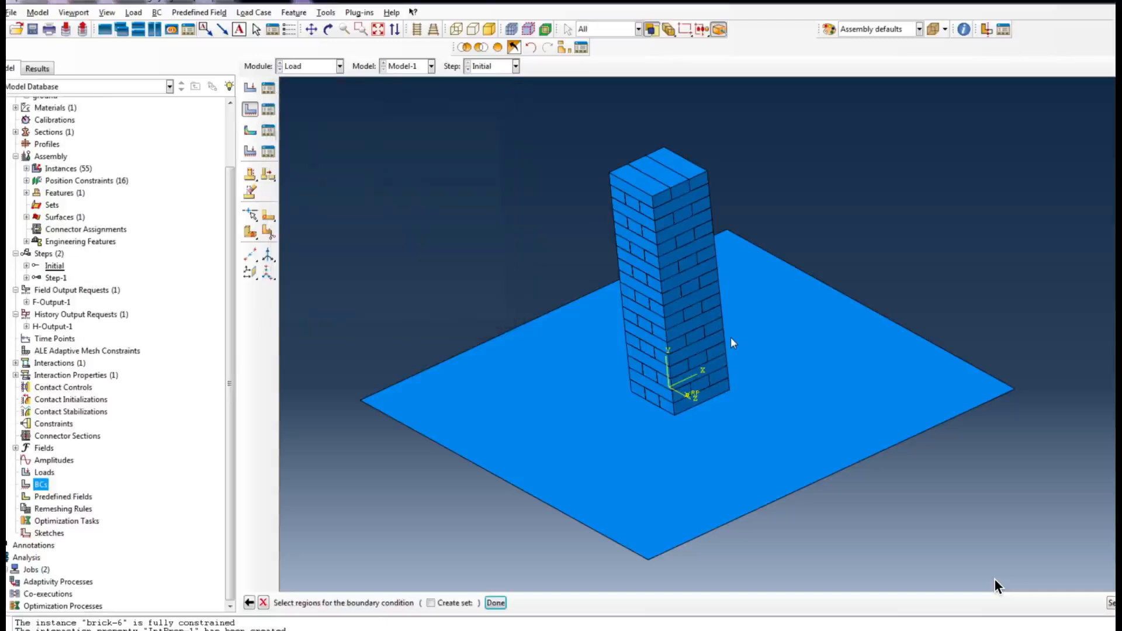
pyautogui.scroll(2, 733, 343)
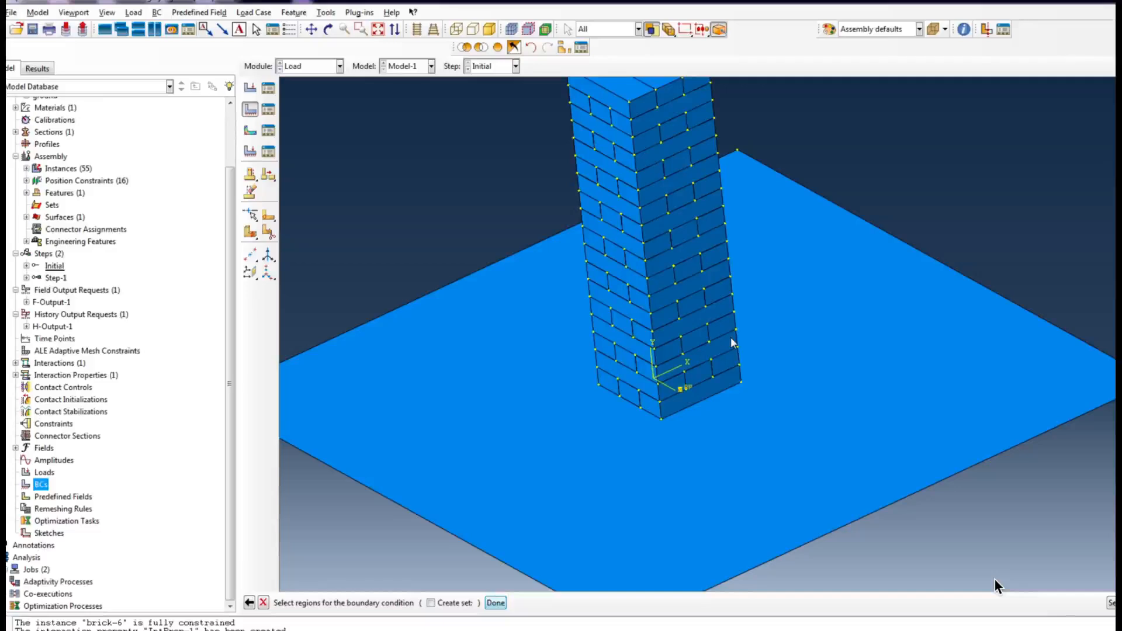
pyautogui.middleClick(994, 581)
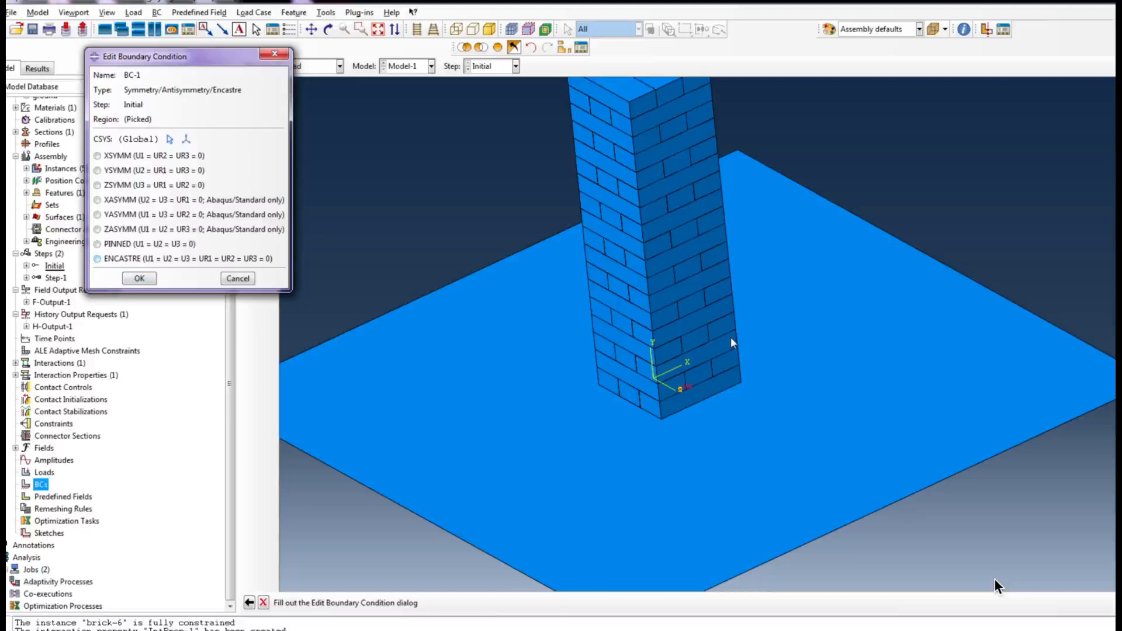
pyautogui.click(121, 259)
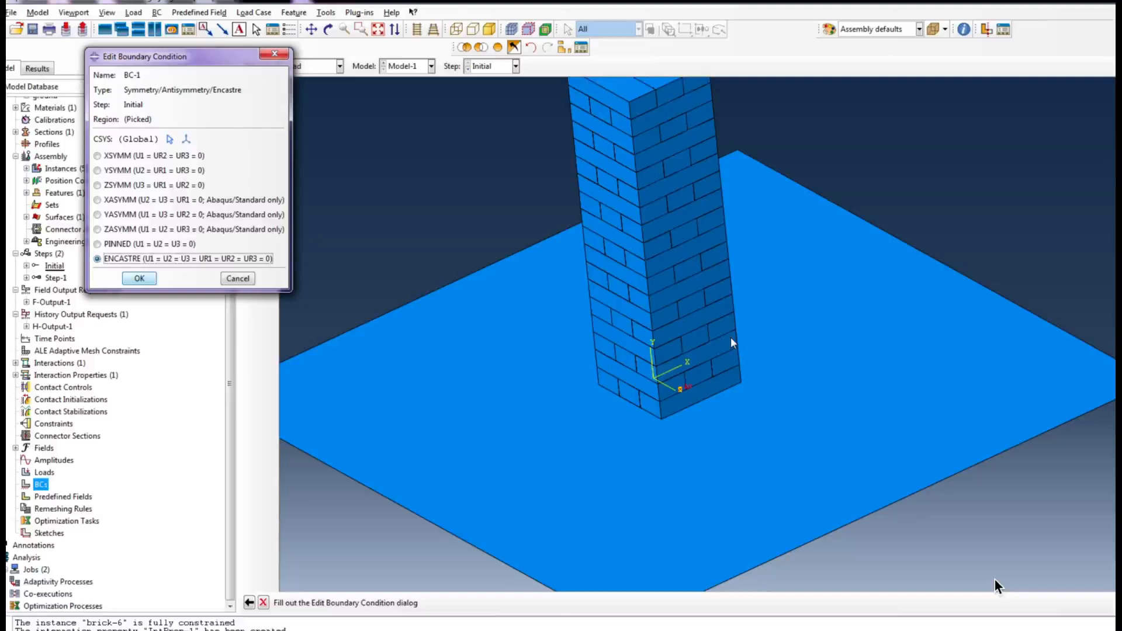
pyautogui.press('Return')
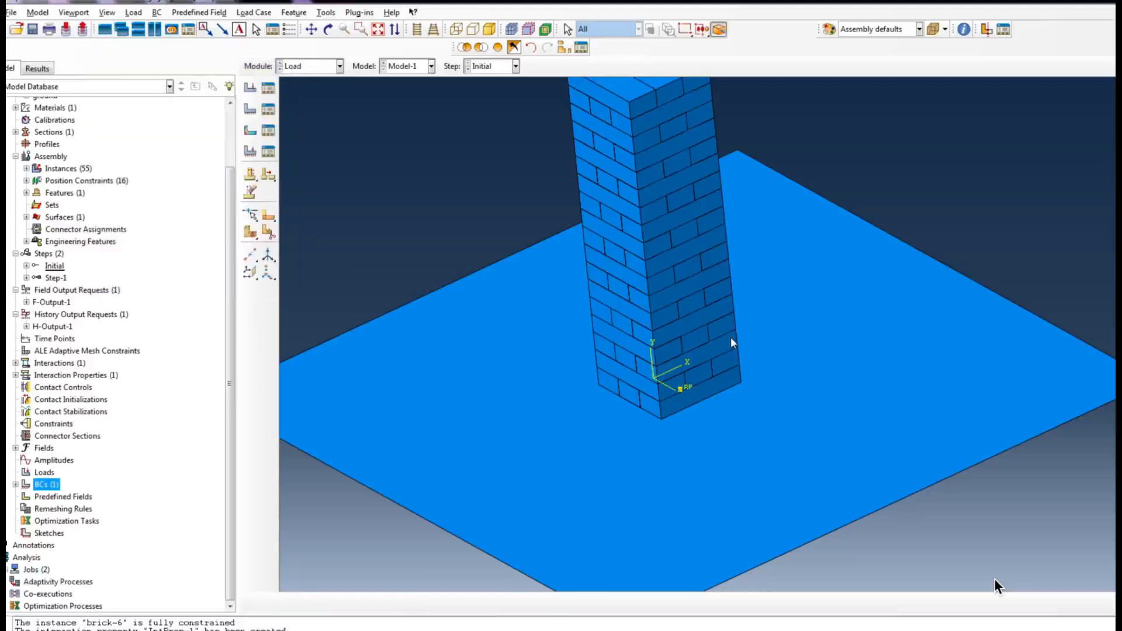
# Step: Create an amplitude of the Smooth step type with its default name
pyautogui.scroll(-1, 731, 338)
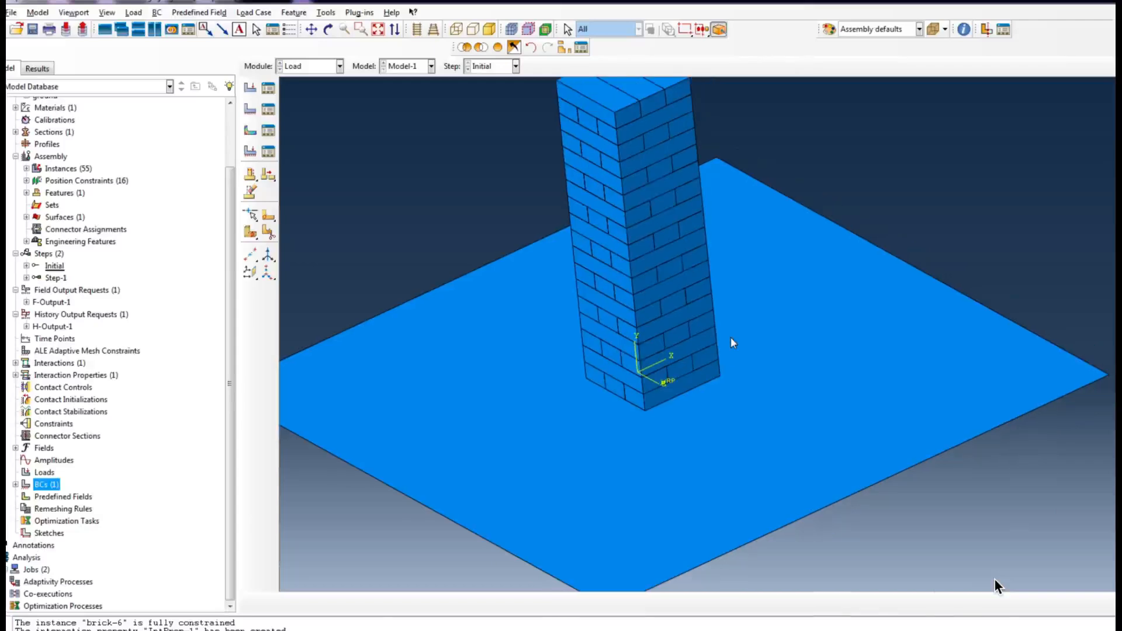
pyautogui.scroll(-2, 731, 338)
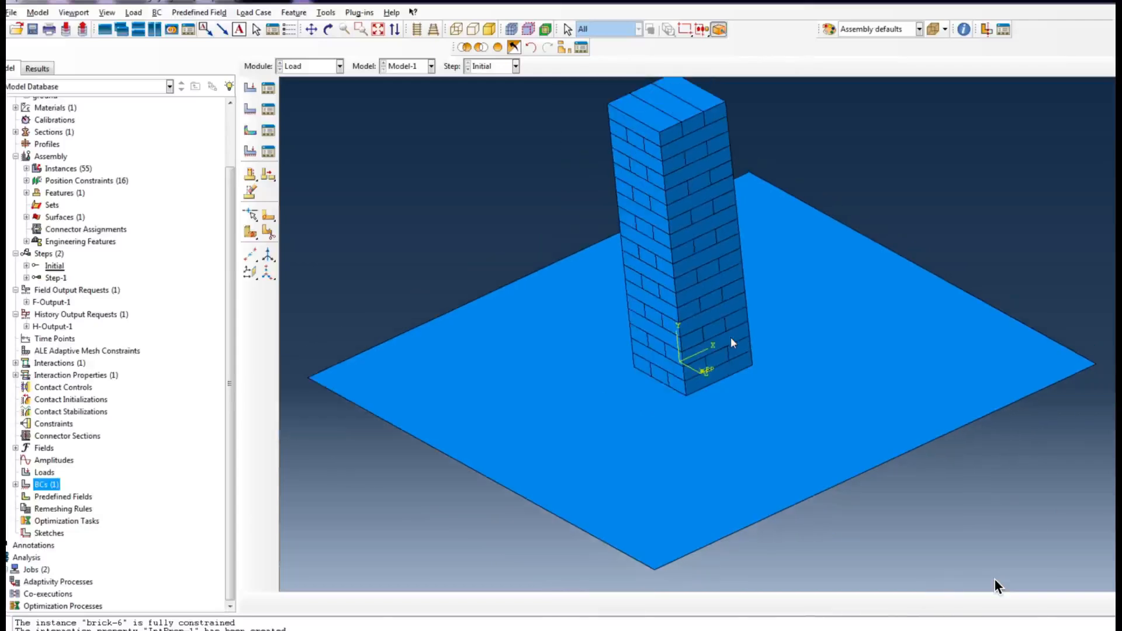
pyautogui.scroll(3, 731, 338)
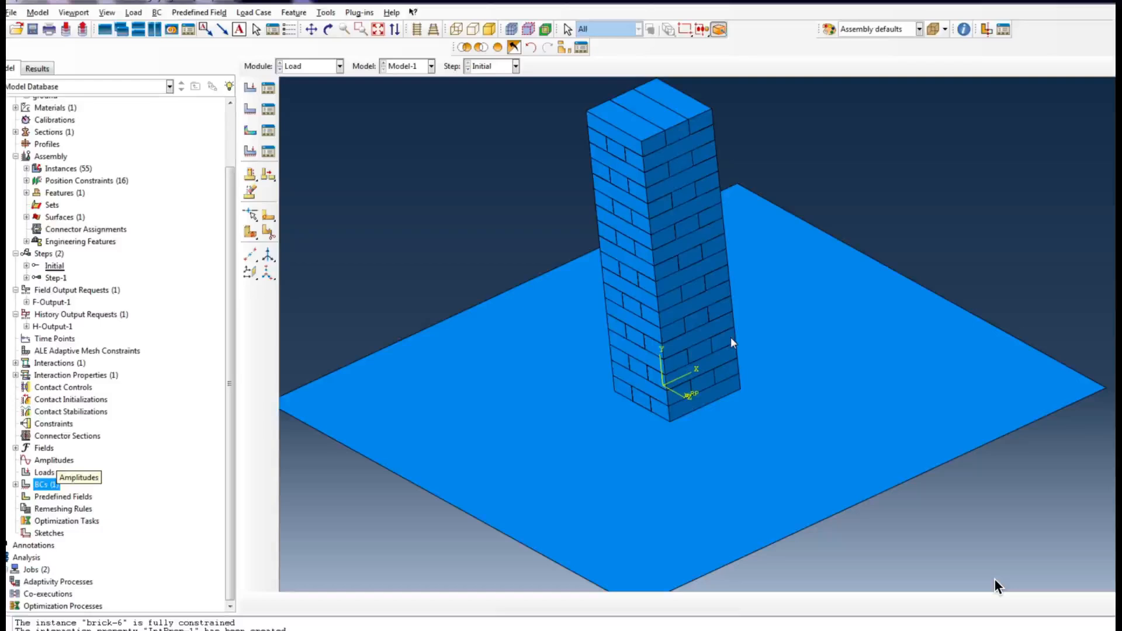
pyautogui.rightClick(63, 460)
pyautogui.click(90, 481)
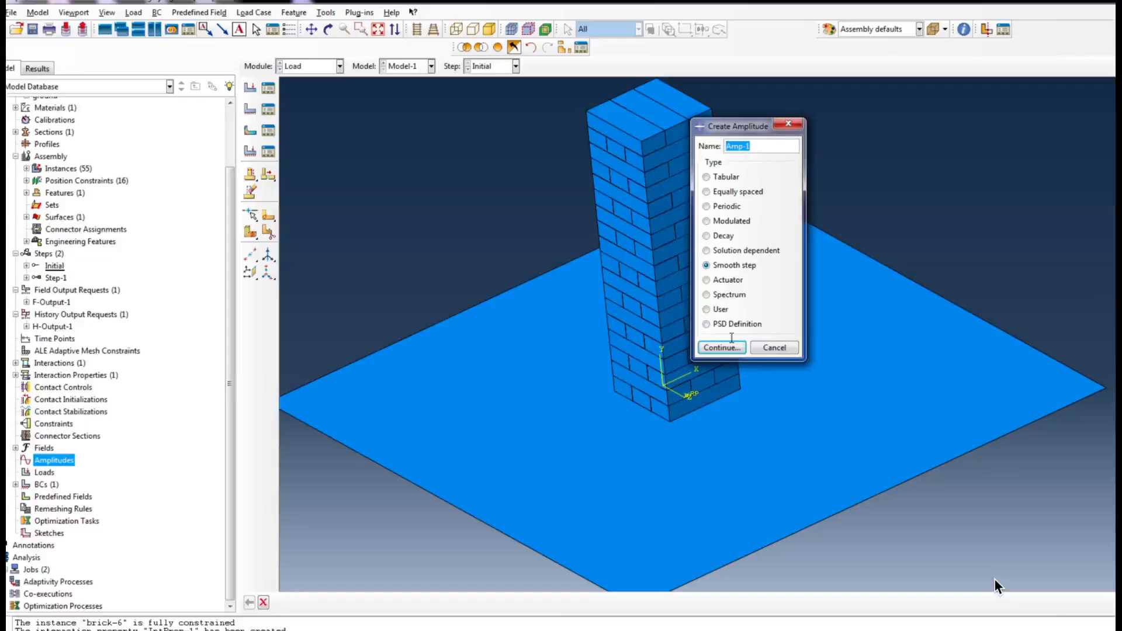
pyautogui.click(731, 345)
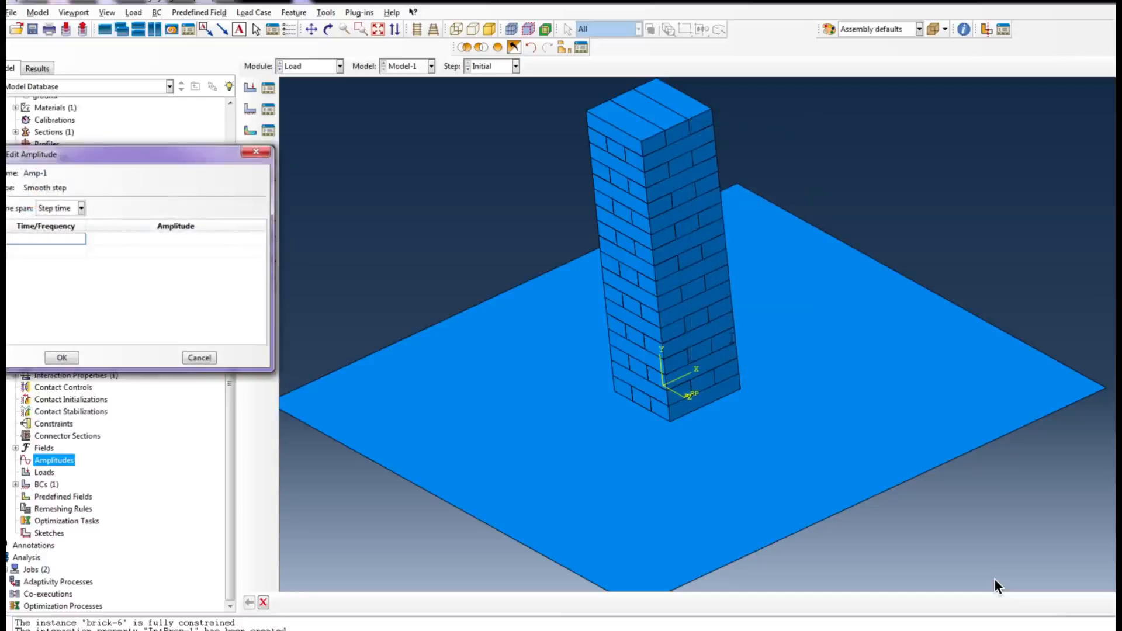
# Step: Enter the amplitude data as 0 at time 0 and 1 at time 0.2, and save the amplitude
pyautogui.write('0')
pyautogui.press('Tab')
pyautogui.write('0')
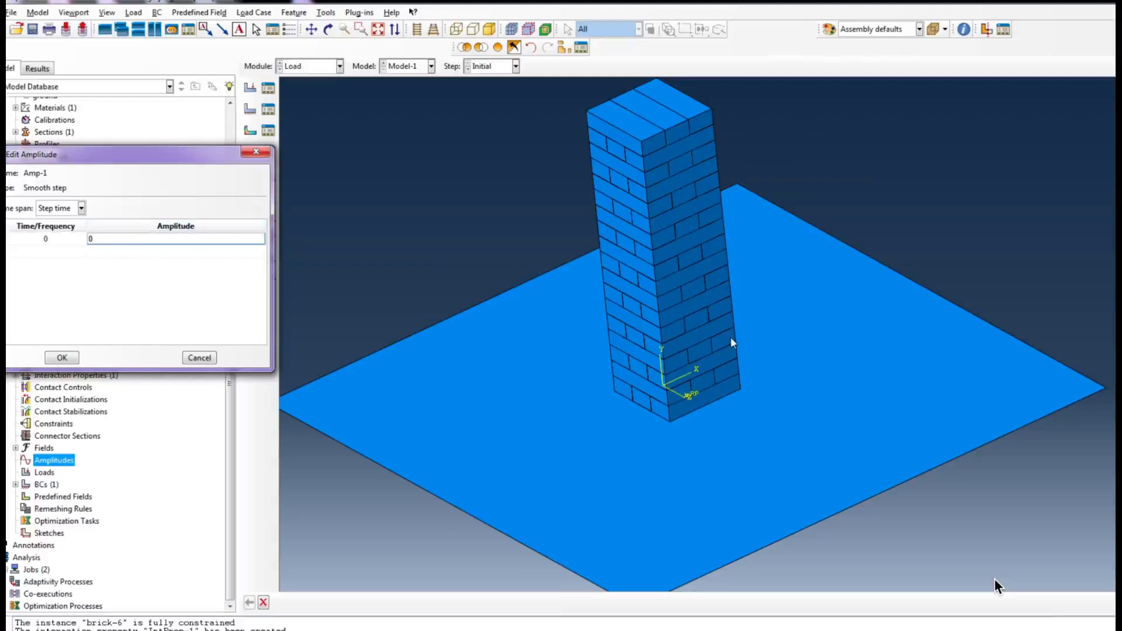
pyautogui.press('Tab')
pyautogui.write('0.2')
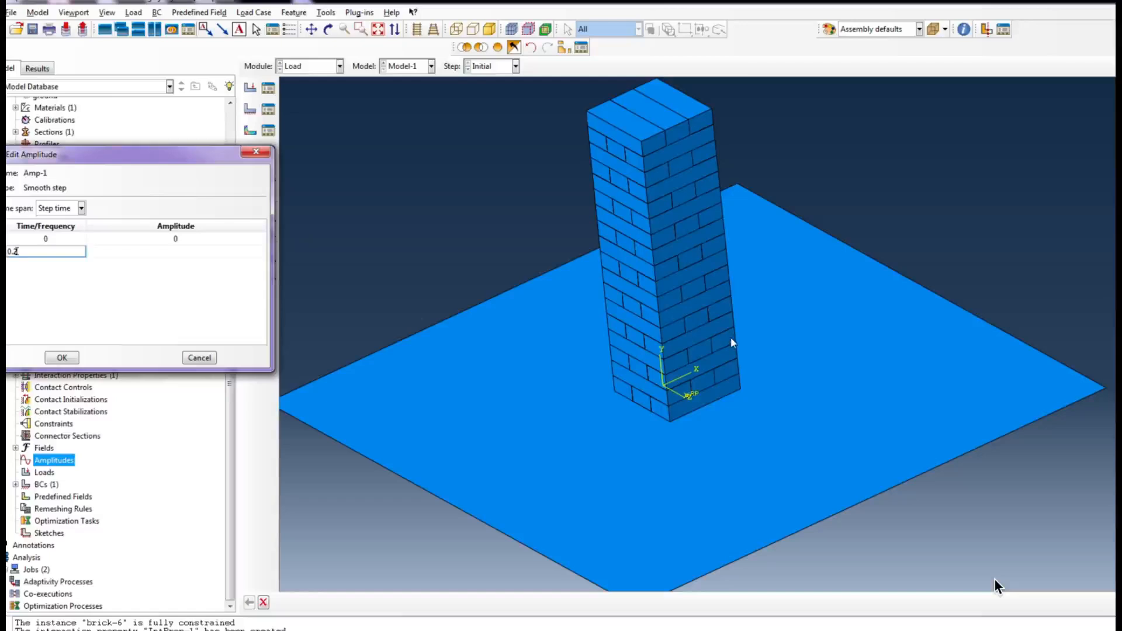
pyautogui.press('Tab')
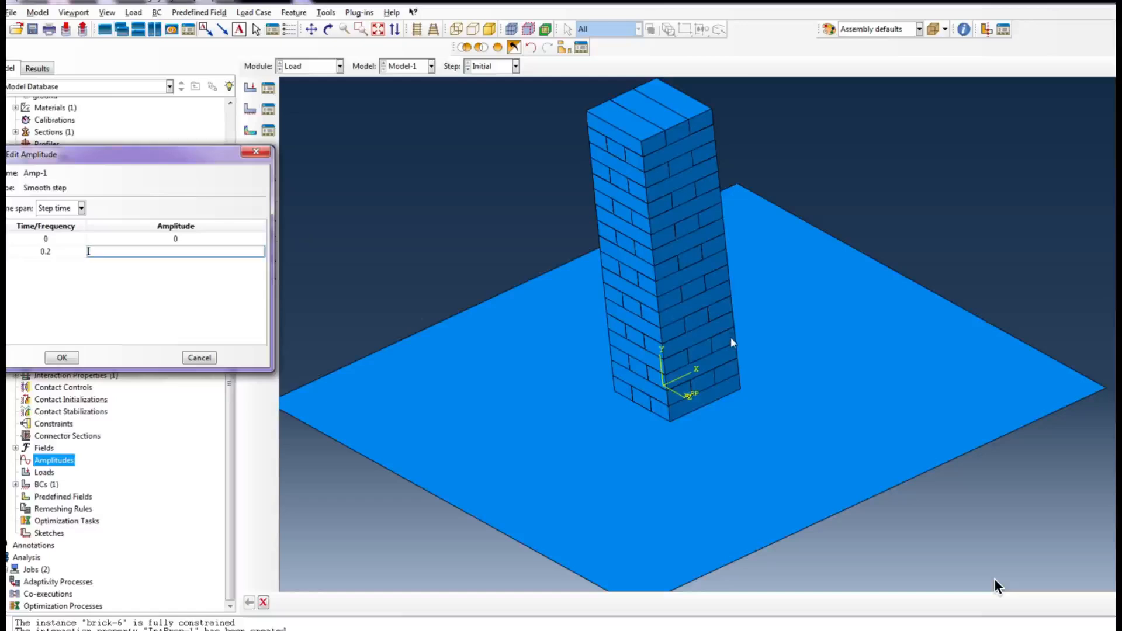
pyautogui.write('1')
pyautogui.press('Return')
pyautogui.press('Return')
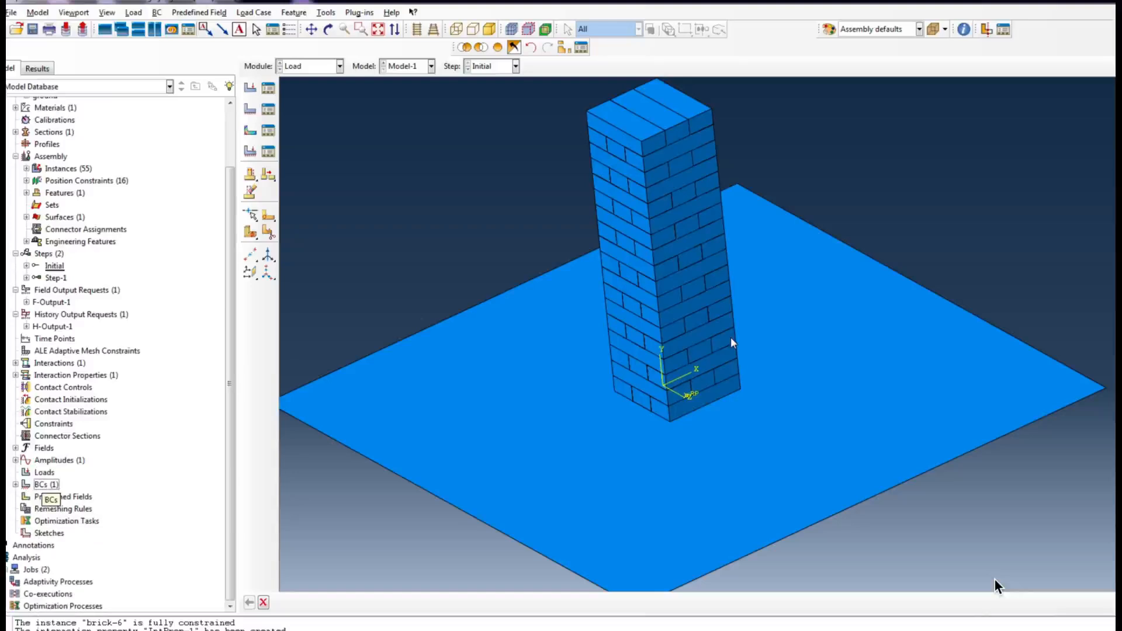
# Step: Start a mechanical Displacement/Rotation boundary condition named First in Step-1
pyautogui.rightClick(50, 486)
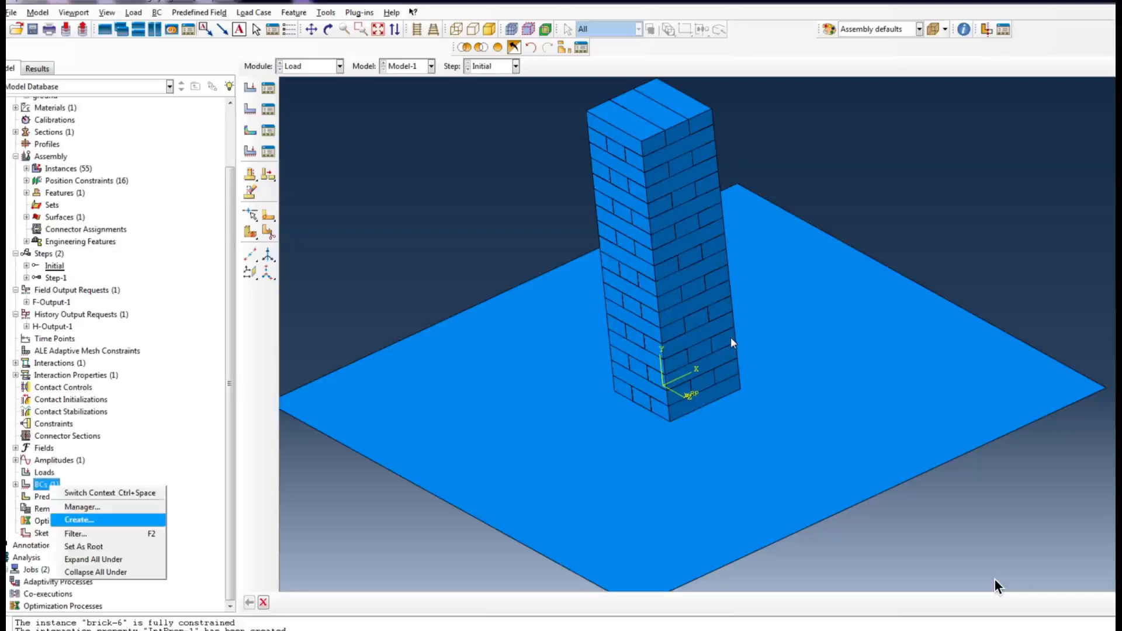
pyautogui.click(80, 521)
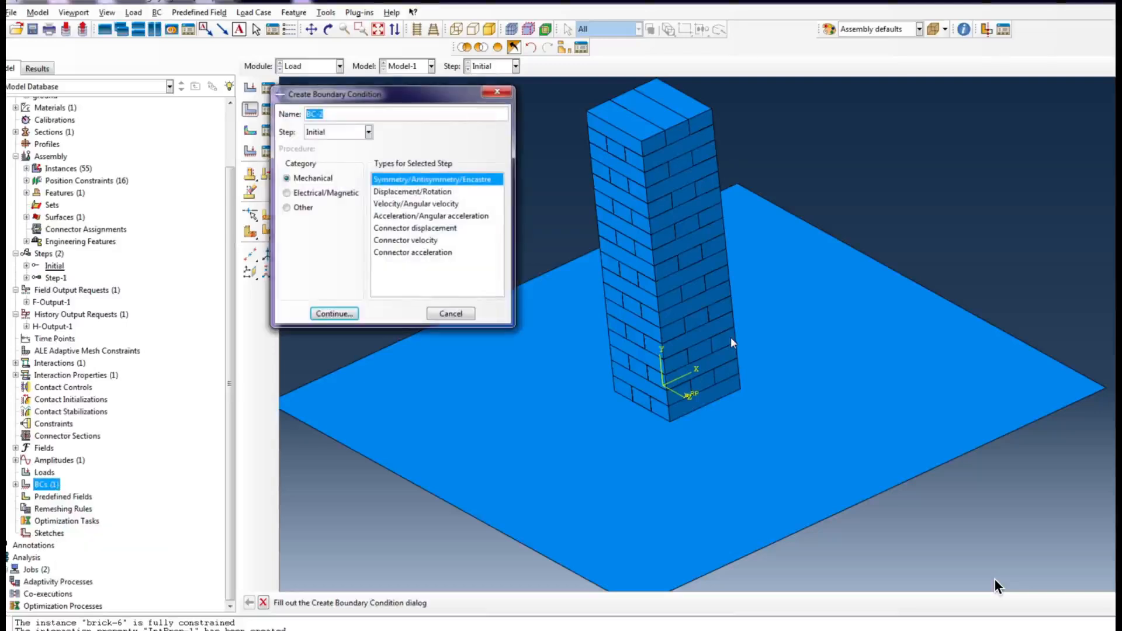
pyautogui.moveTo(384, 97); pyautogui.dragTo(266, 104)
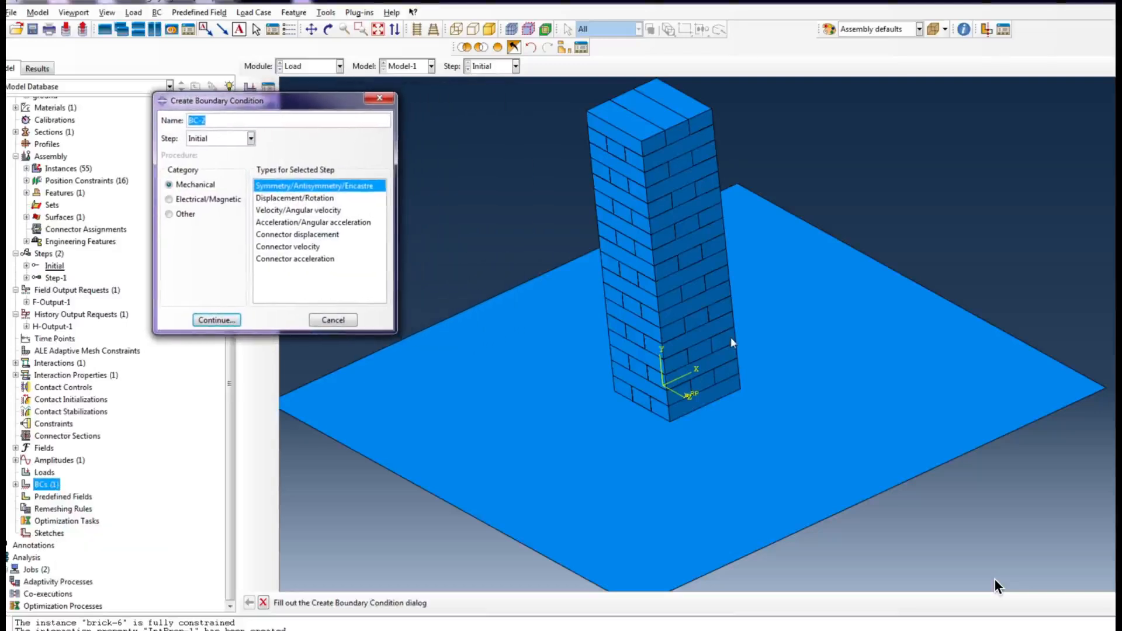
pyautogui.click(250, 139)
pyautogui.click(202, 156)
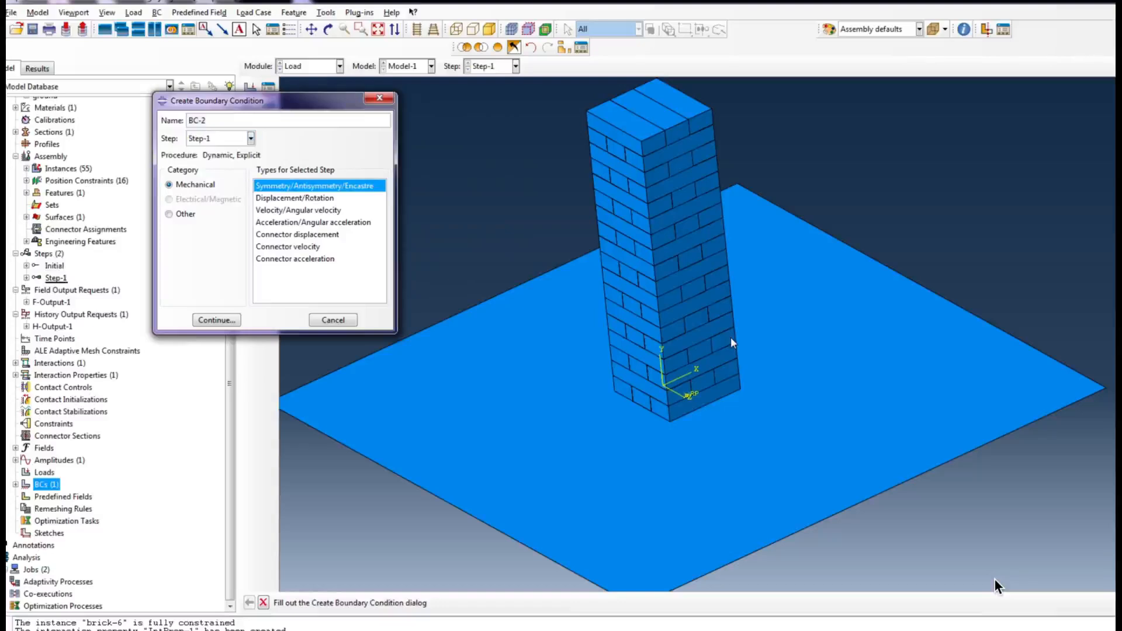
pyautogui.tripleClick(213, 120)
pyautogui.write('First')
pyautogui.click(294, 200)
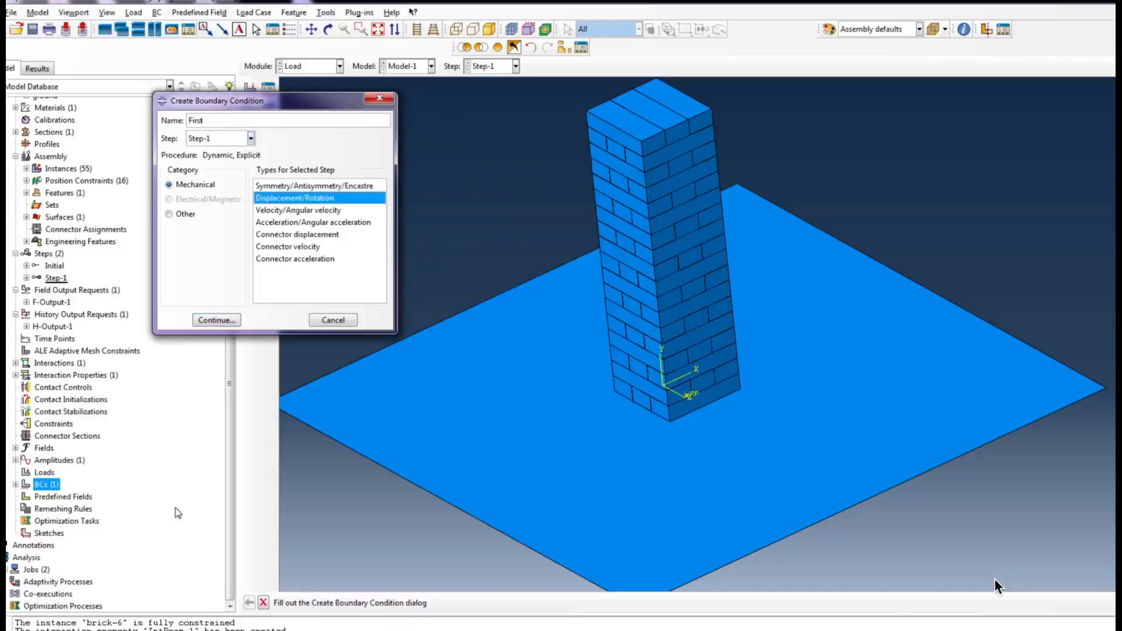
pyautogui.moveTo(243, 103); pyautogui.dragTo(217, 113)
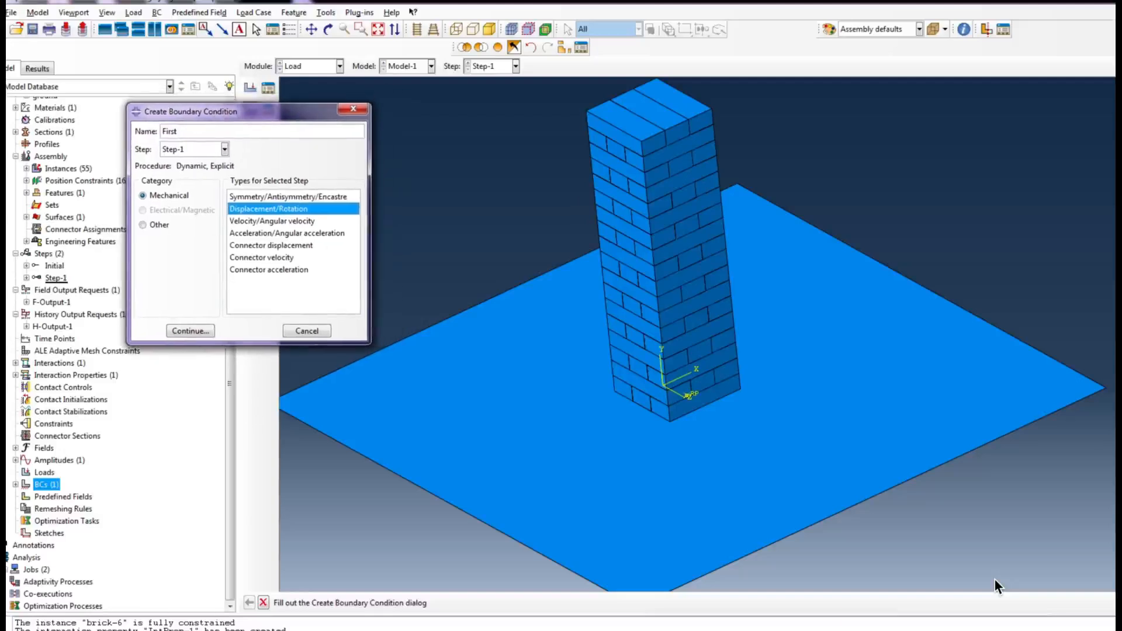
pyautogui.click(190, 331)
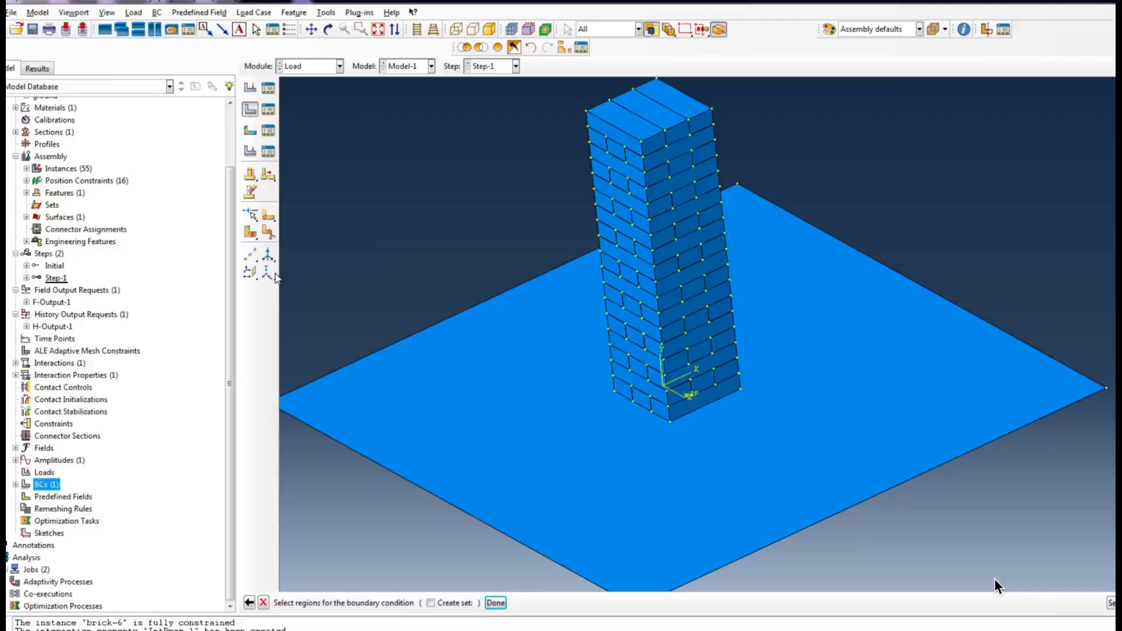
# Step: Apply the boundary condition to a middle brick's end face low on the tower's Z-facing side, with U3 set to 100 and amplitude Amp-1
pyautogui.scroll(-2, 998, 587)
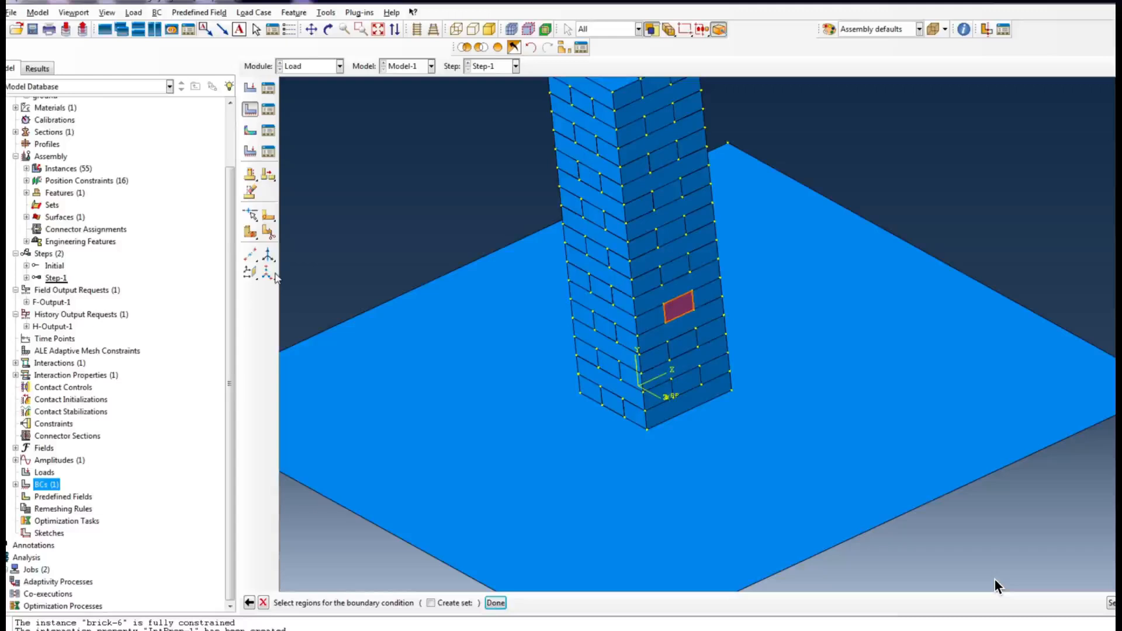
pyautogui.scroll(1, 679, 307)
pyautogui.middleClick(679, 307)
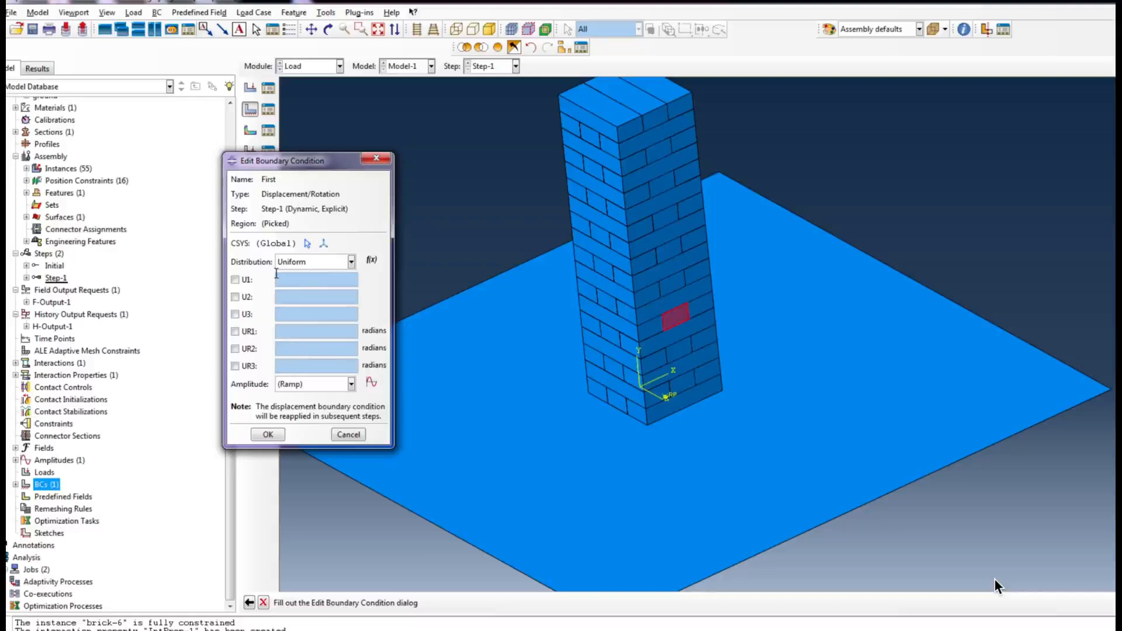
pyautogui.click(235, 314)
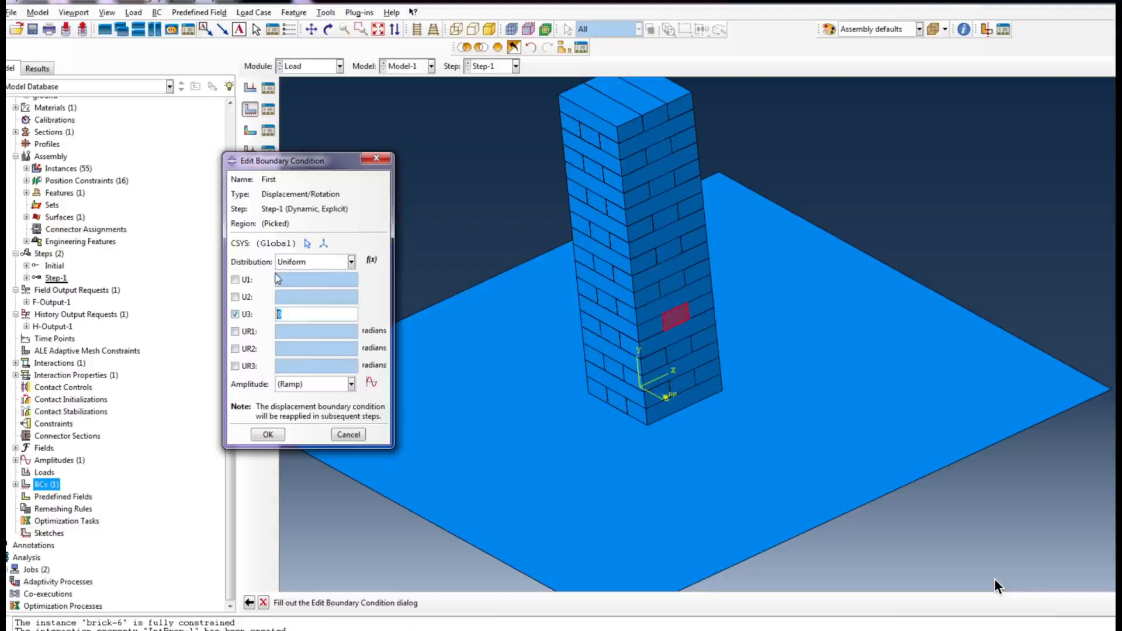
pyautogui.write('100')
pyautogui.click(352, 384)
pyautogui.click(315, 411)
pyautogui.click(268, 435)
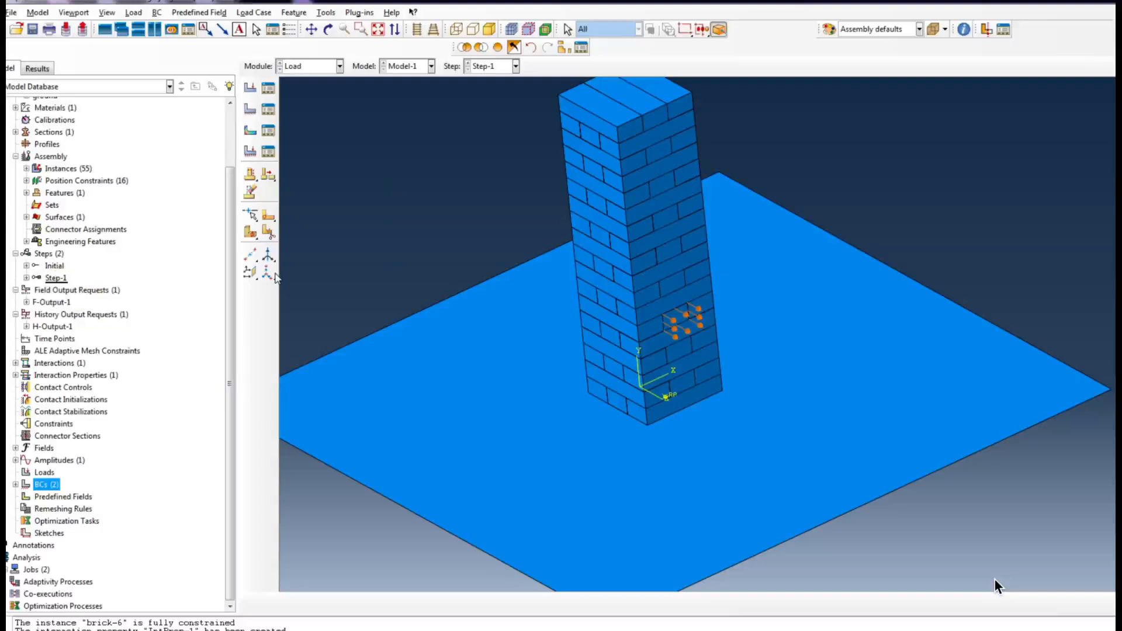
# Step: Create a Dynamic, Explicit step after Step-1 with a time period of 0.2
pyautogui.scroll(-2, 997, 586)
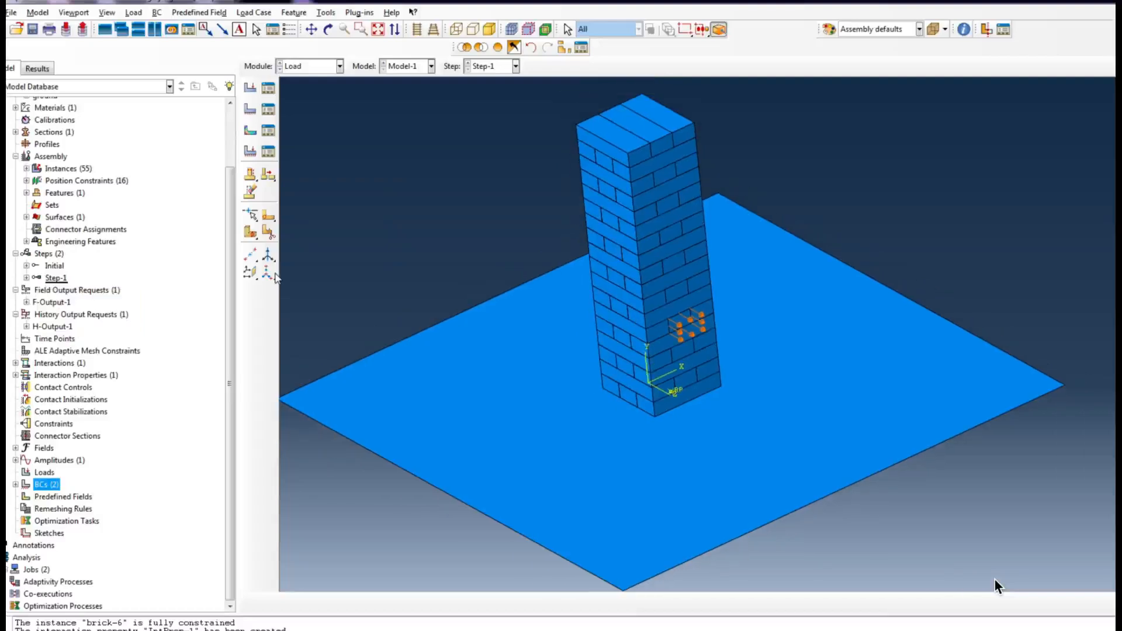
pyautogui.rightClick(47, 254)
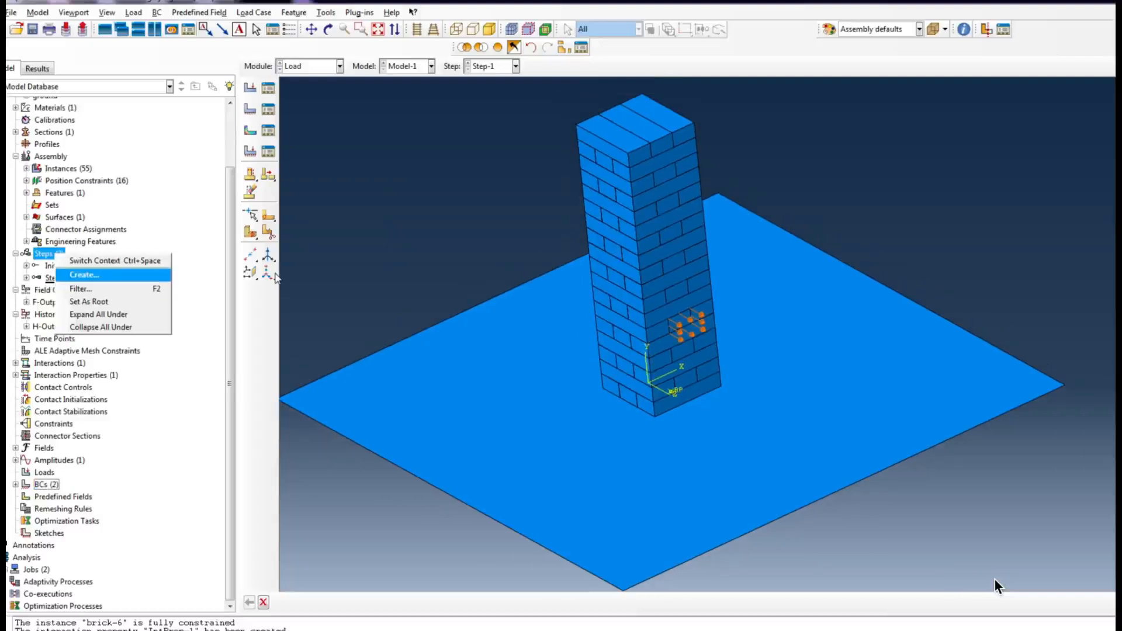
pyautogui.click(87, 276)
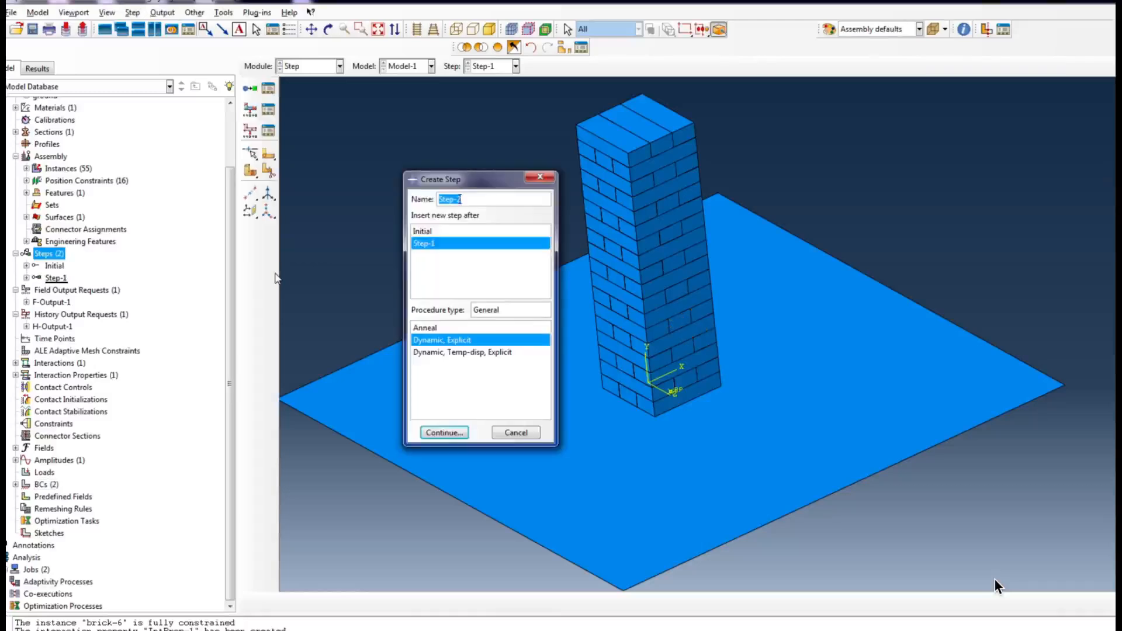
pyautogui.press('Return')
pyautogui.press('Tab')
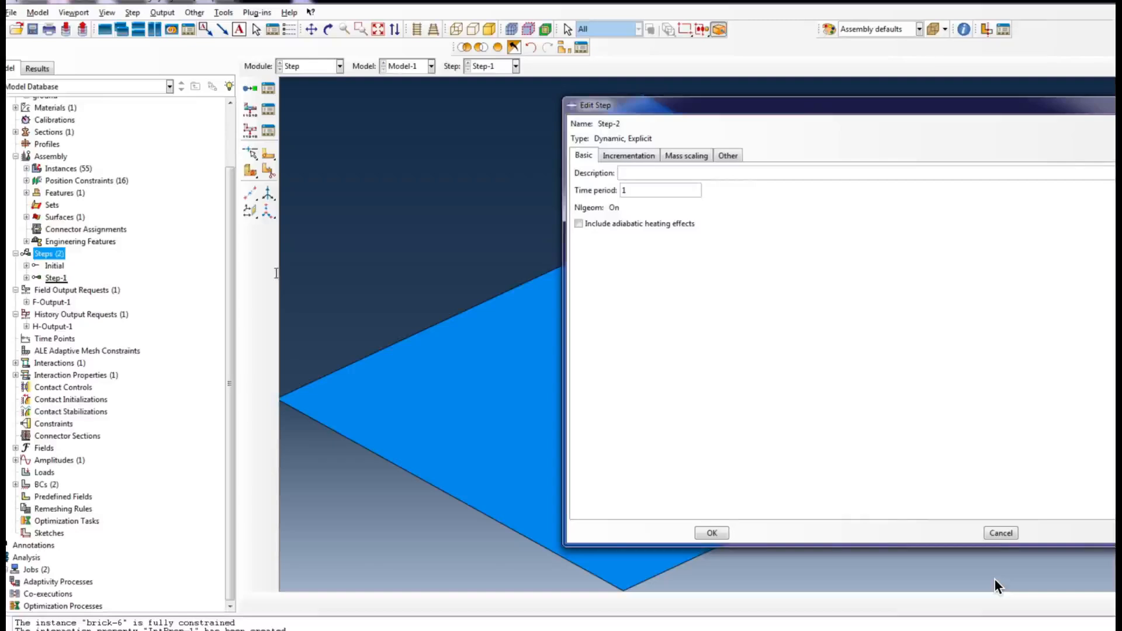
pyautogui.write('0.2')
pyautogui.press('Return')
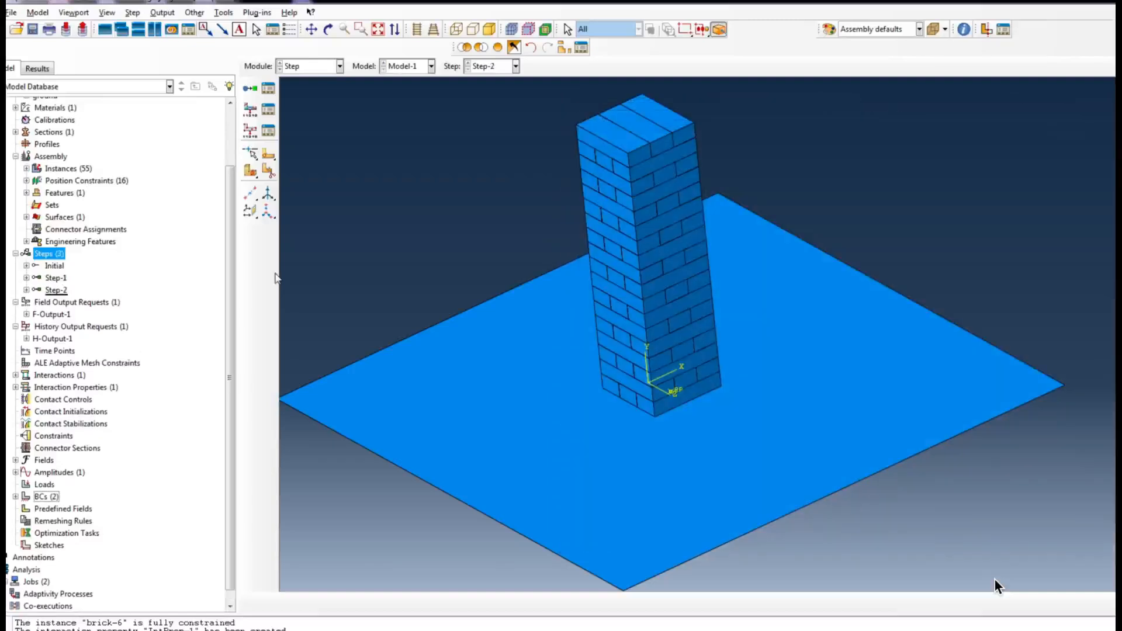
# Step: Start a Displacement/Rotation boundary condition named second in Step-2 on a middle brick's end face on the tower's X-facing side
pyautogui.rightClick(42, 497)
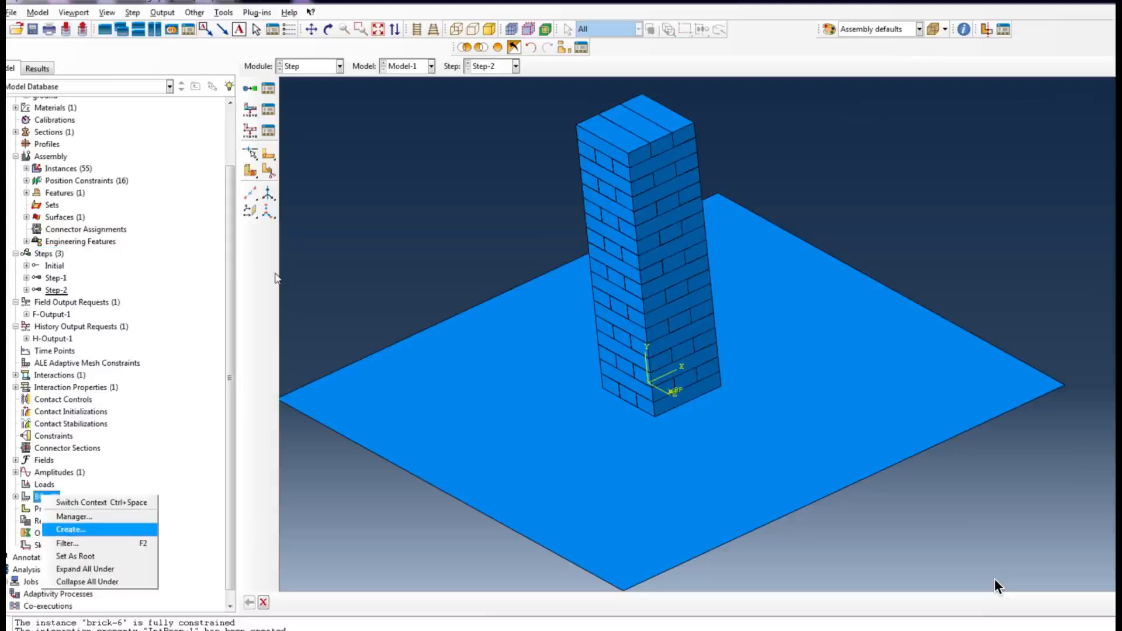
pyautogui.click(64, 531)
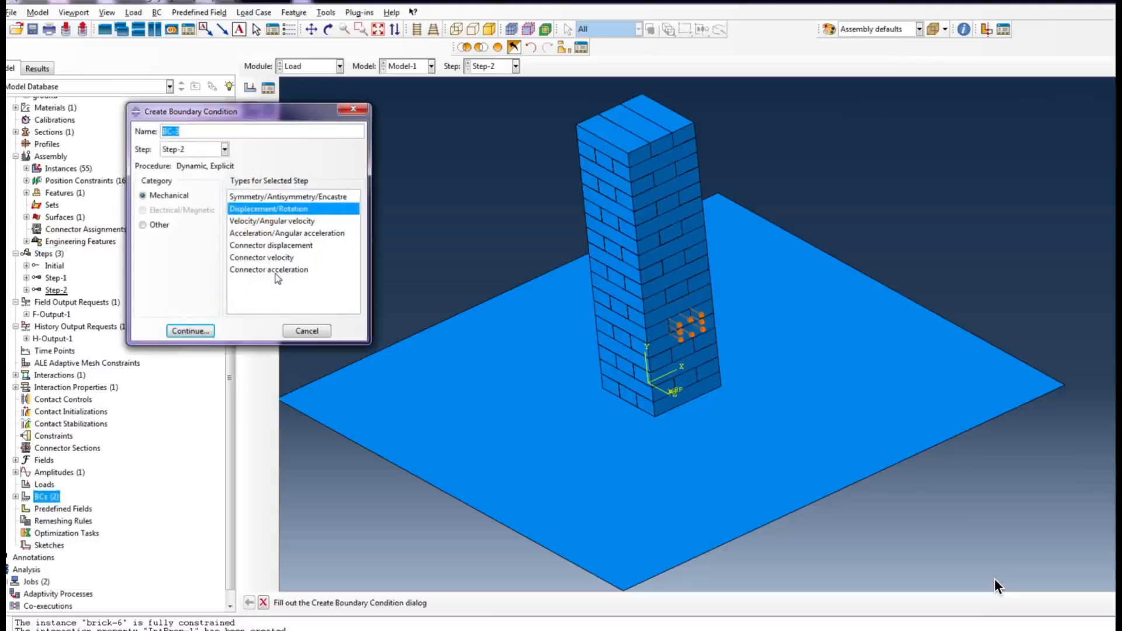
pyautogui.write('second')
pyautogui.click(190, 331)
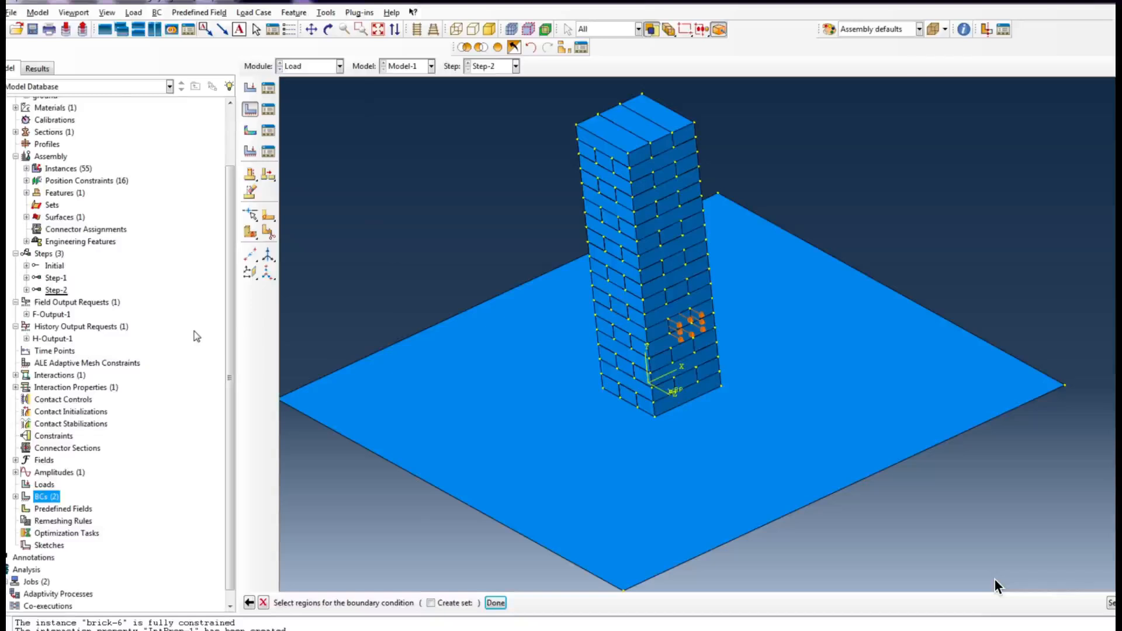
pyautogui.click(619, 307)
pyautogui.click(496, 603)
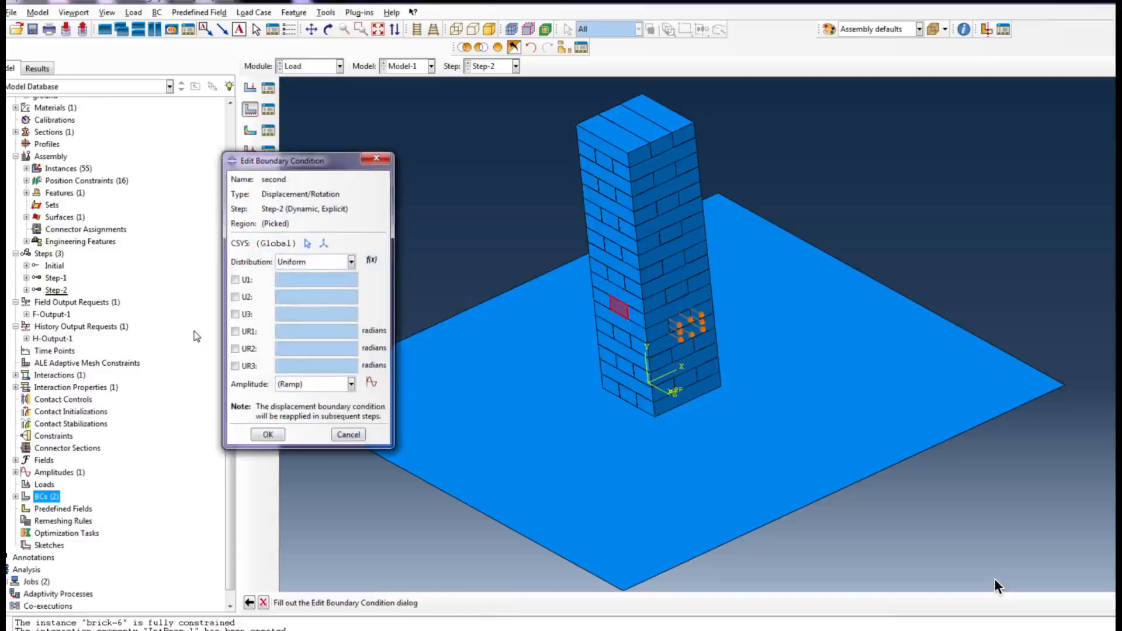
# Step: Set U1 to -100 with amplitude Amp-1 for the boundary condition second and save it
pyautogui.click(235, 280)
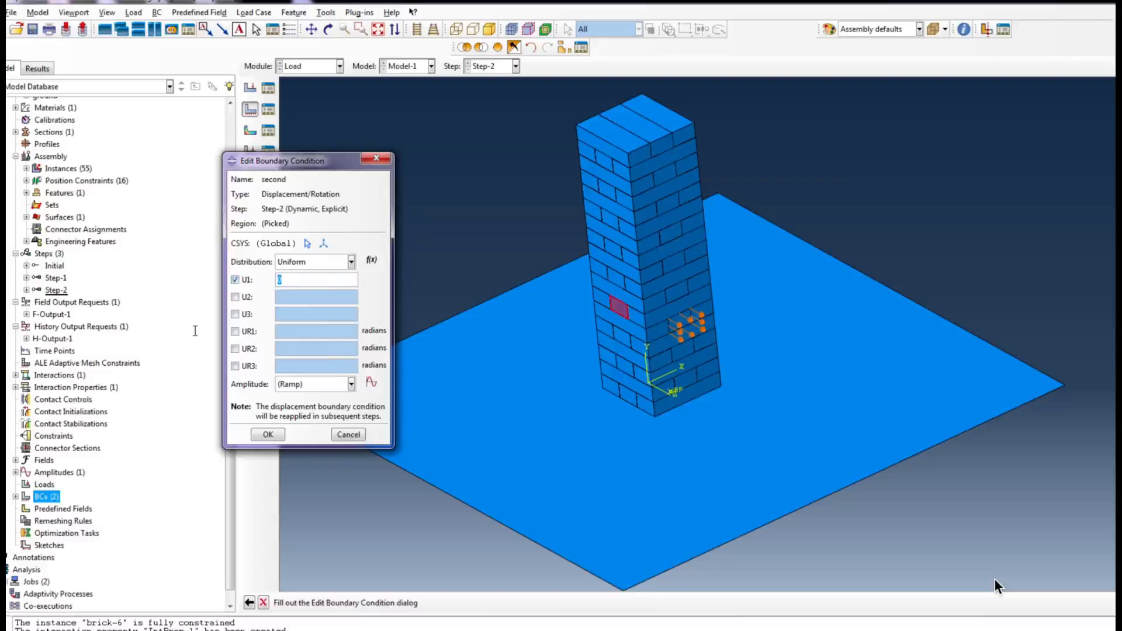
pyautogui.write('-100')
pyautogui.click(351, 384)
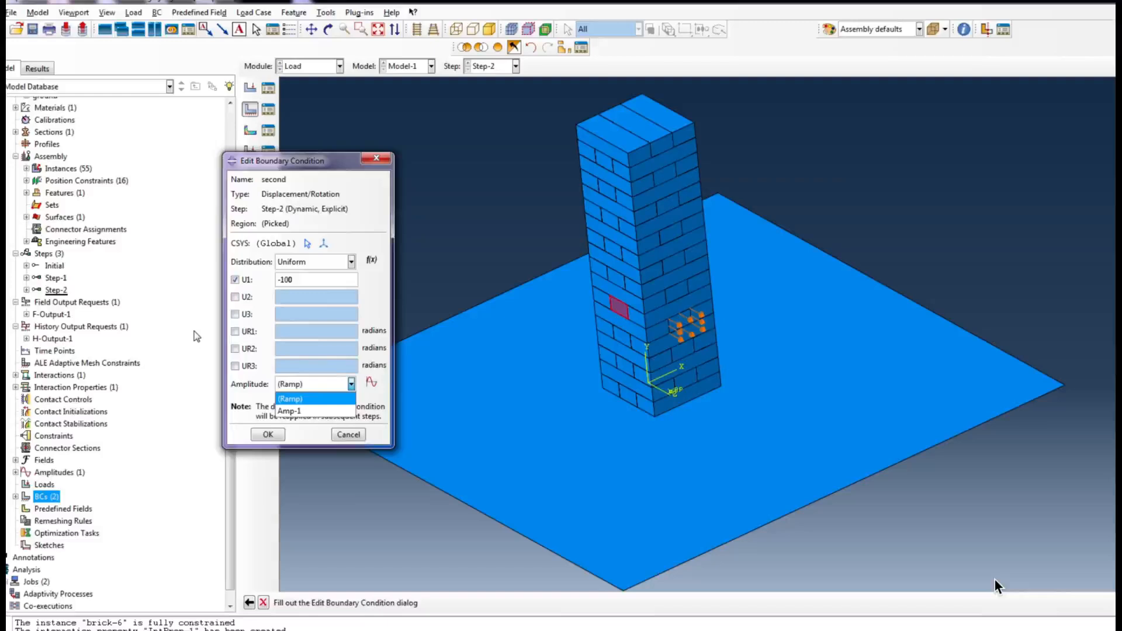
pyautogui.click(289, 411)
pyautogui.click(268, 434)
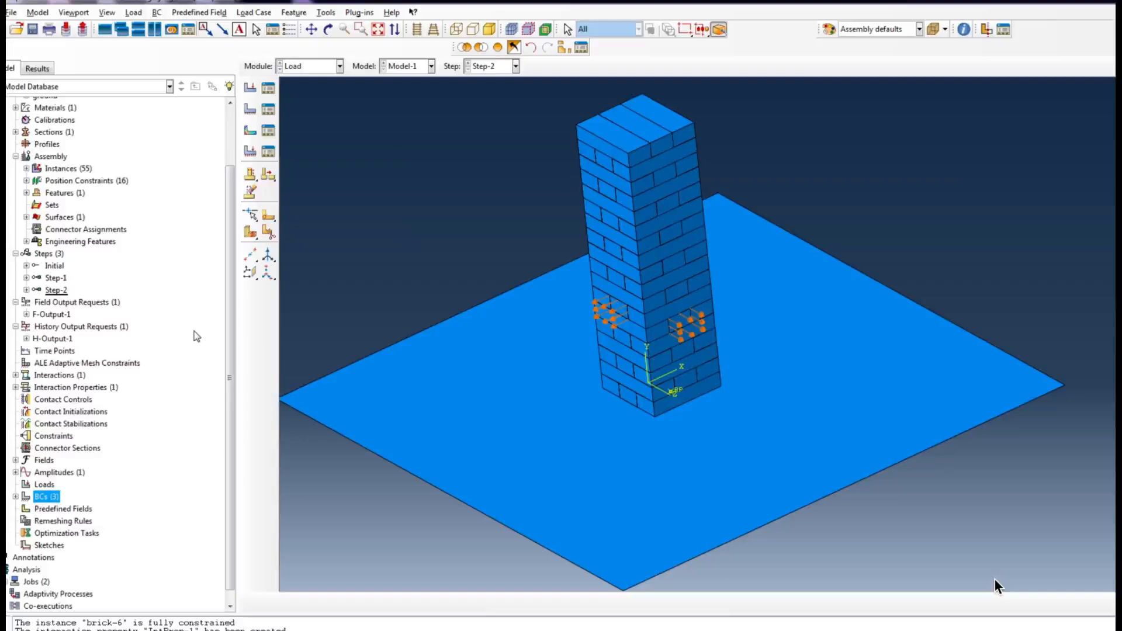
# Step: Create a Dynamic, Explicit step after Step-2 with a time period of 0.2
pyautogui.rightClick(52, 254)
pyautogui.click(83, 278)
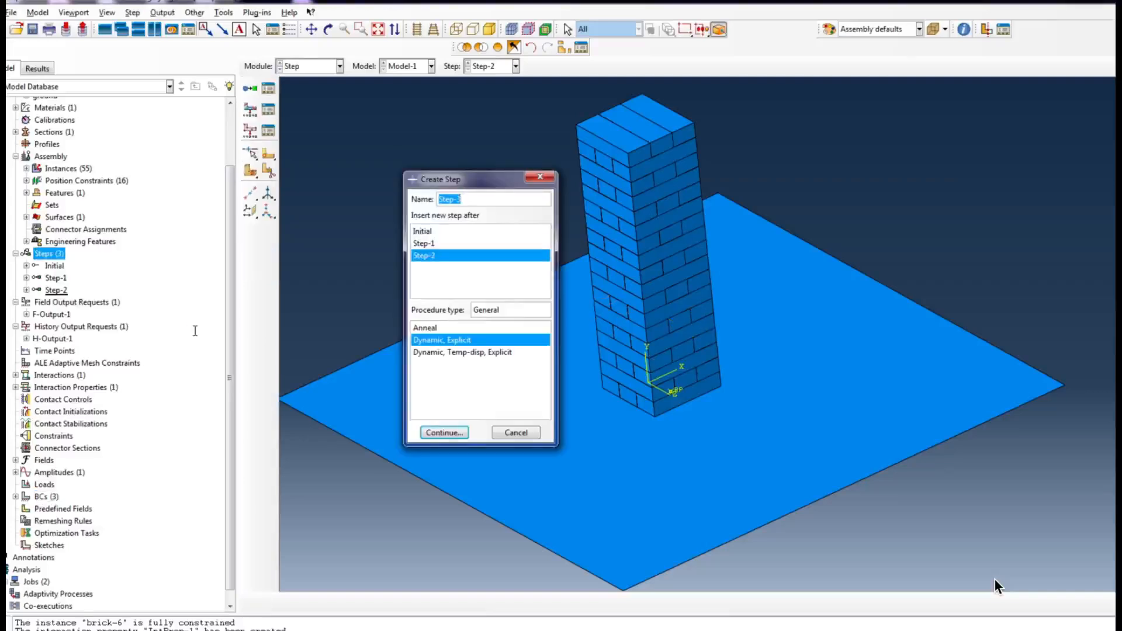
pyautogui.press('Return')
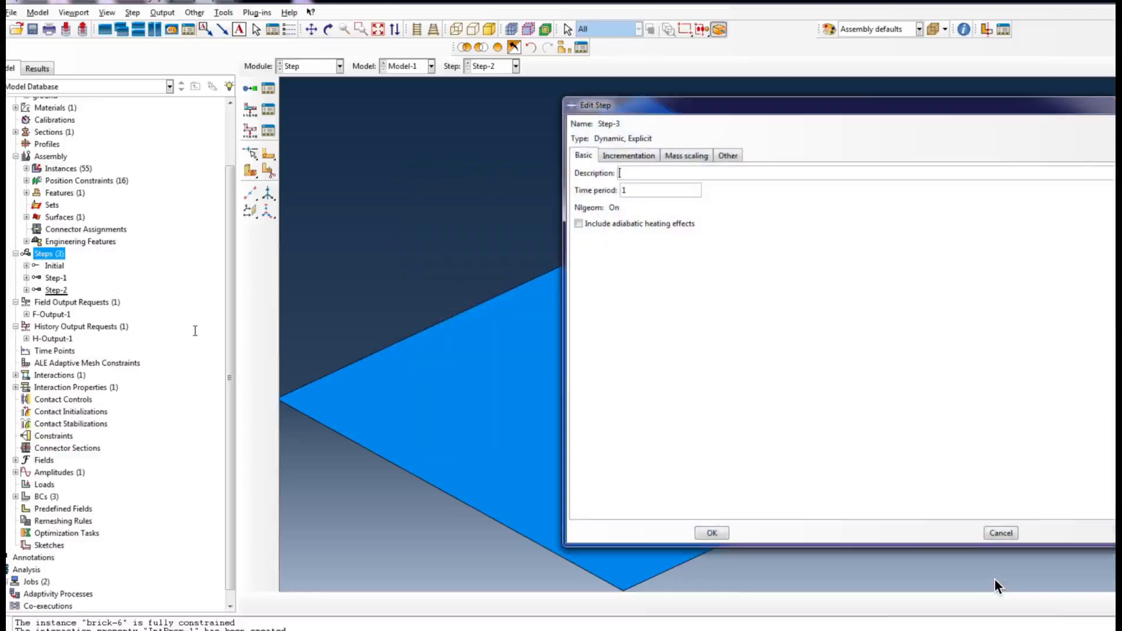
pyautogui.press('Tab')
pyautogui.write('0.2')
pyautogui.press('Return')
# Step: Start a Displacement/Rotation boundary condition named third in Step-3 on the middle brick's end face two layers below the second one
pyautogui.rightClick(47, 509)
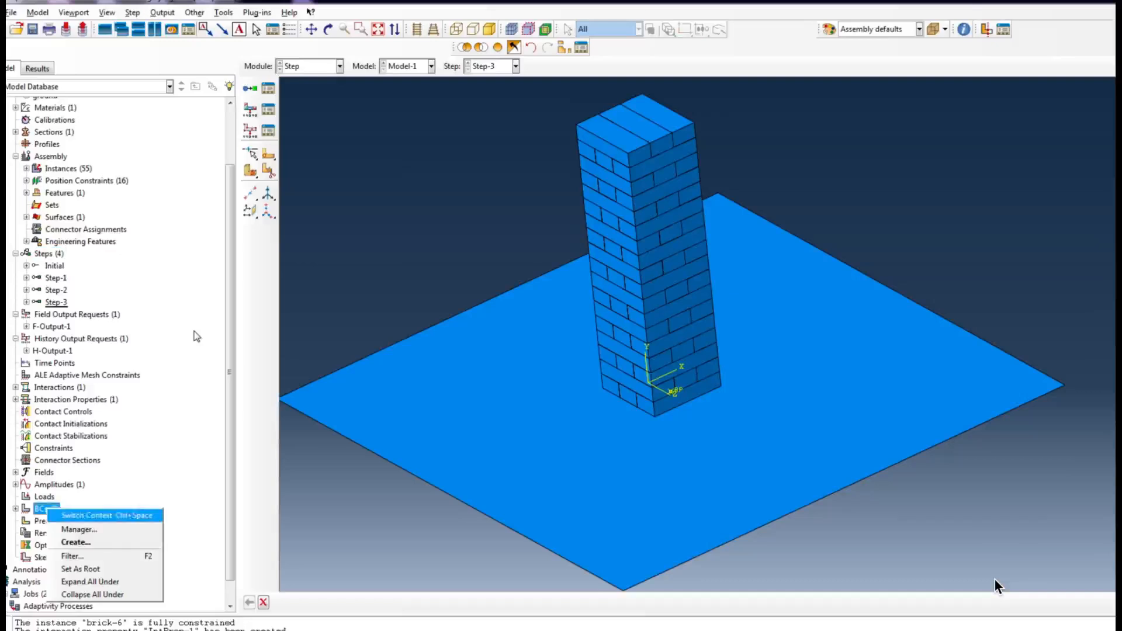
pyautogui.click(93, 532)
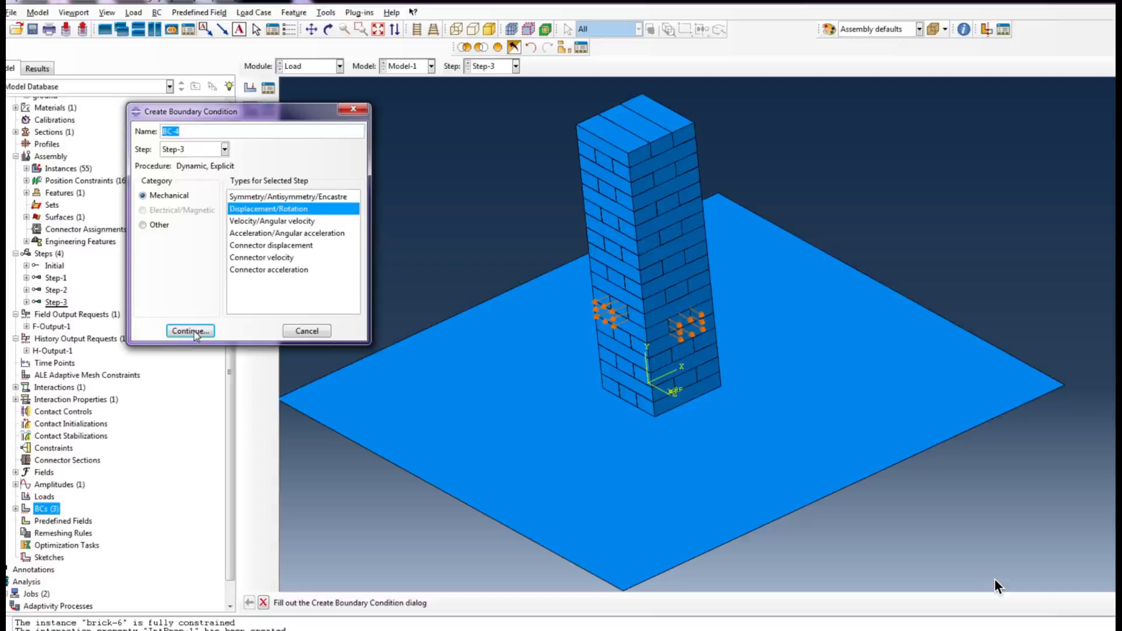
pyautogui.write('third')
pyautogui.click(625, 345)
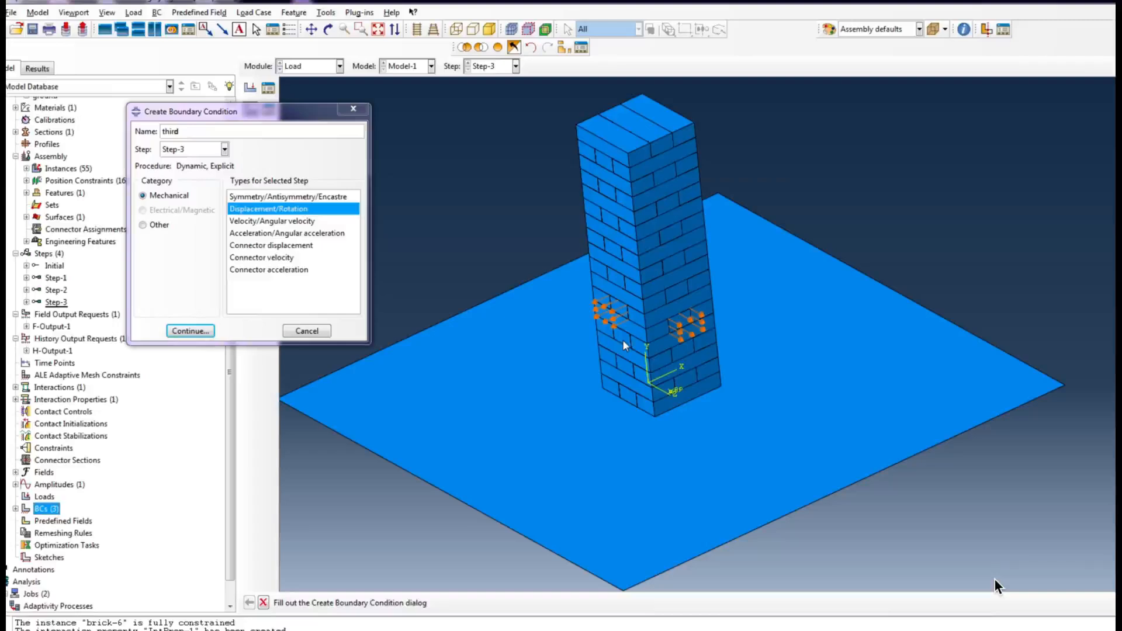
pyautogui.press('Return')
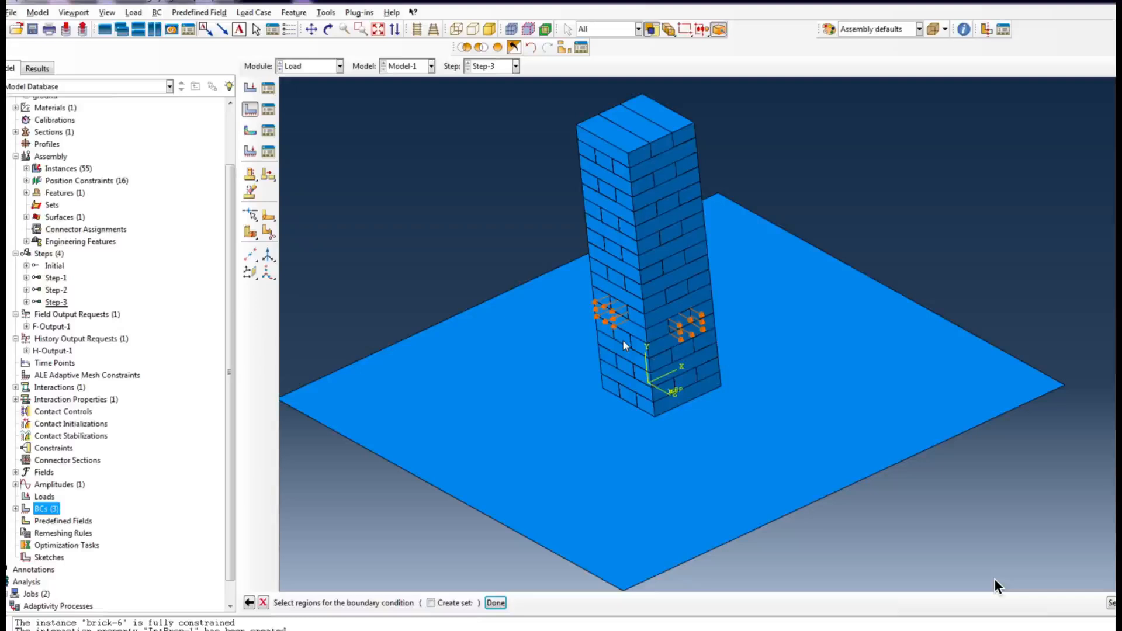
pyautogui.click(623, 339)
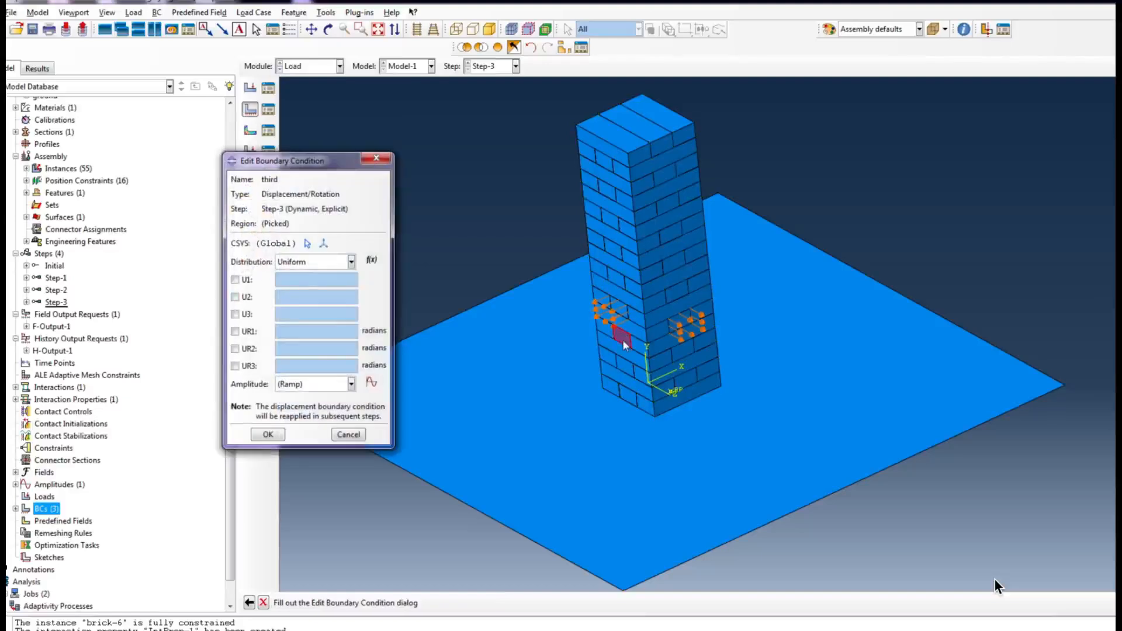
# Step: Set U1 to -100 with amplitude Amp-1 for the boundary condition third and save it
pyautogui.click(235, 280)
pyautogui.write('-')
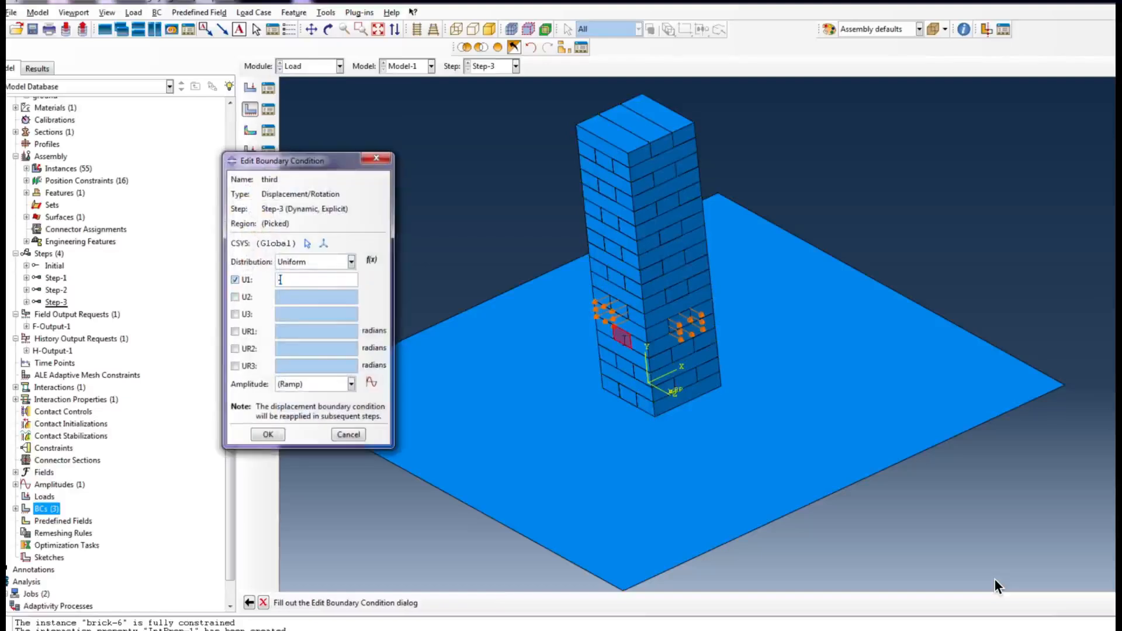
pyautogui.write('100')
pyautogui.click(351, 384)
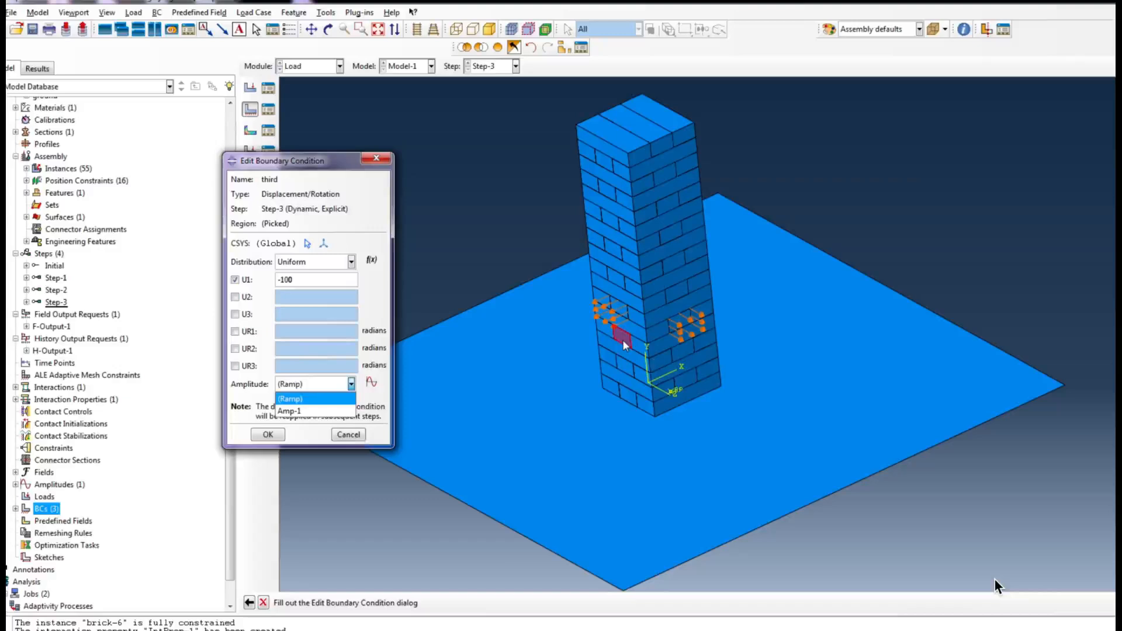
pyautogui.click(289, 411)
pyautogui.click(268, 434)
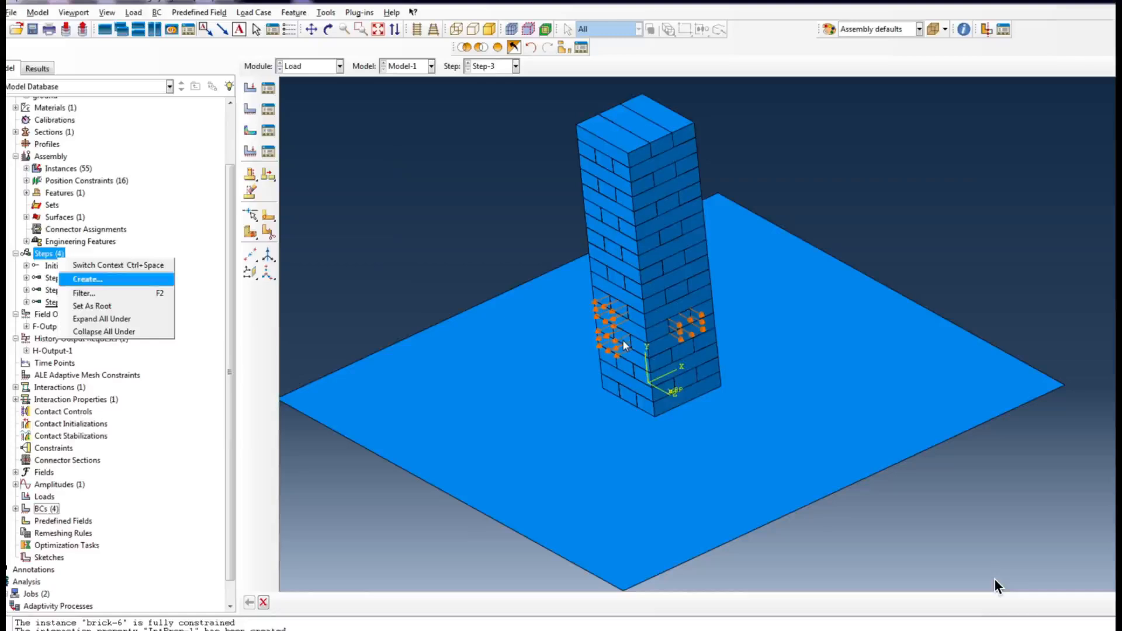
# Step: Create a Dynamic, Explicit step after Step-3 with a time period of 0.2
pyautogui.click(88, 279)
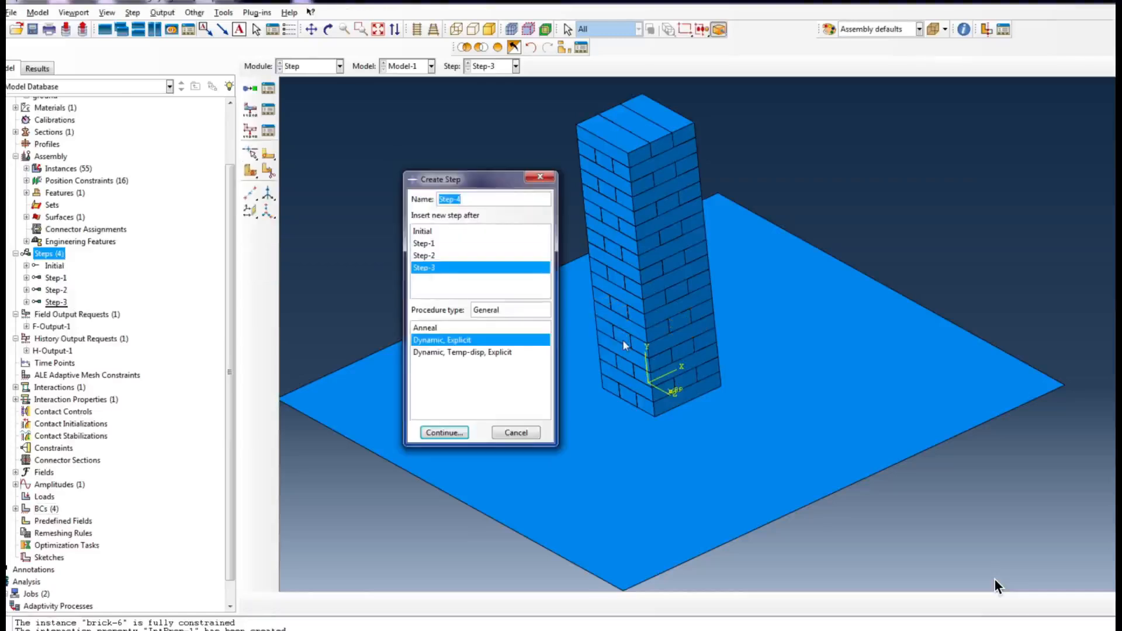
pyautogui.press('Return')
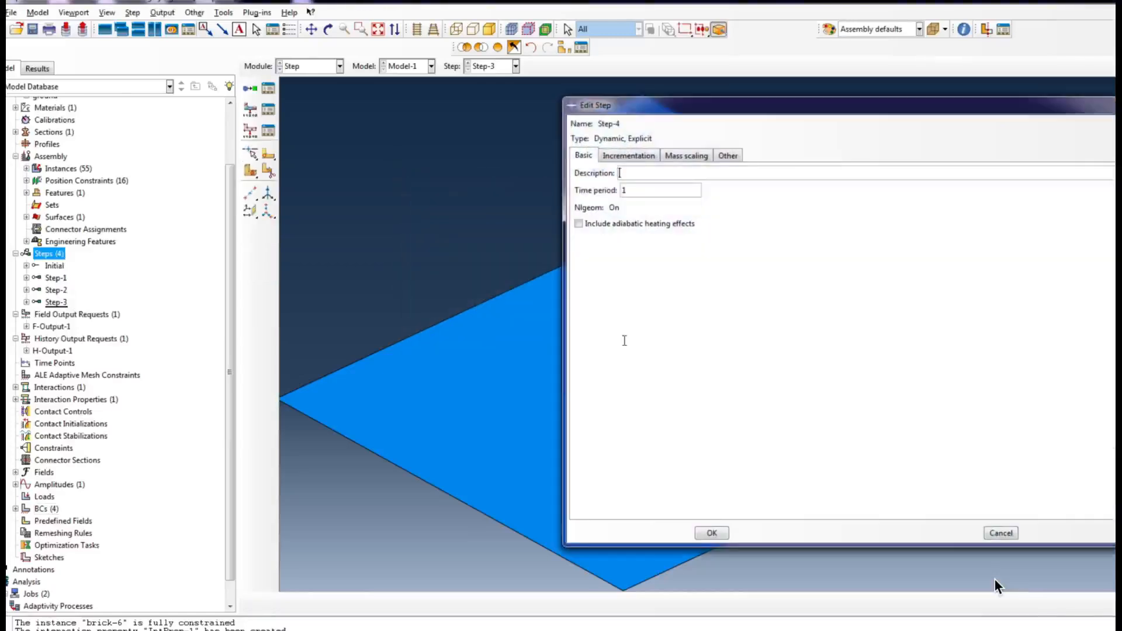
pyautogui.write('0.2')
pyautogui.press('Return')
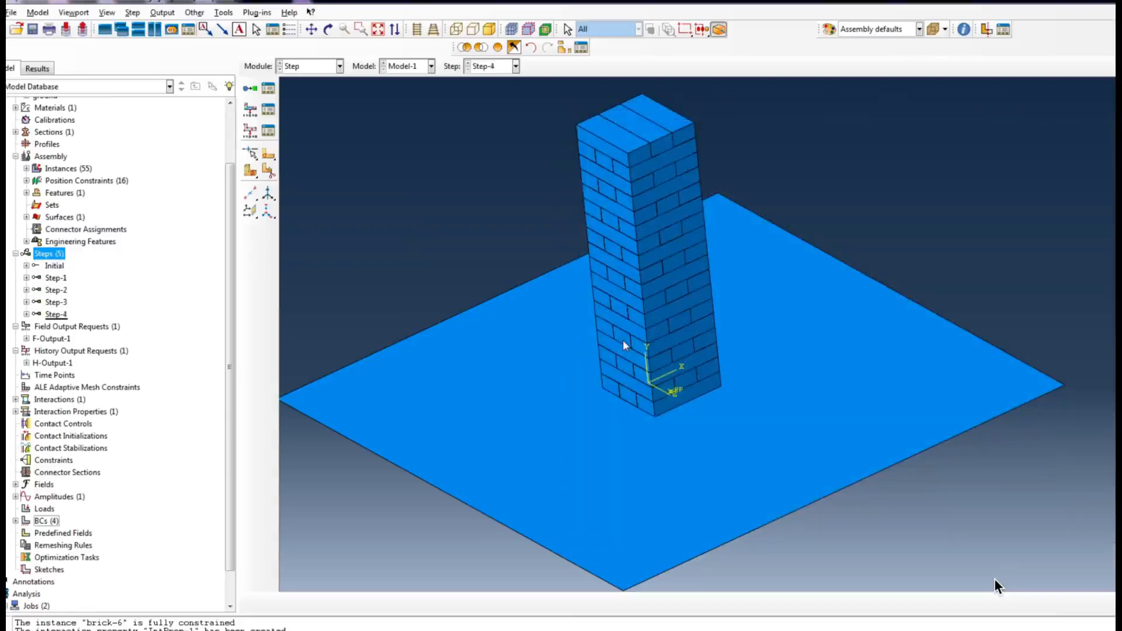
# Step: Start a Displacement/Rotation boundary condition named fourth in Step-4 on a middle brick's end face in the tower's upper half, above the first one
pyautogui.press('Return')
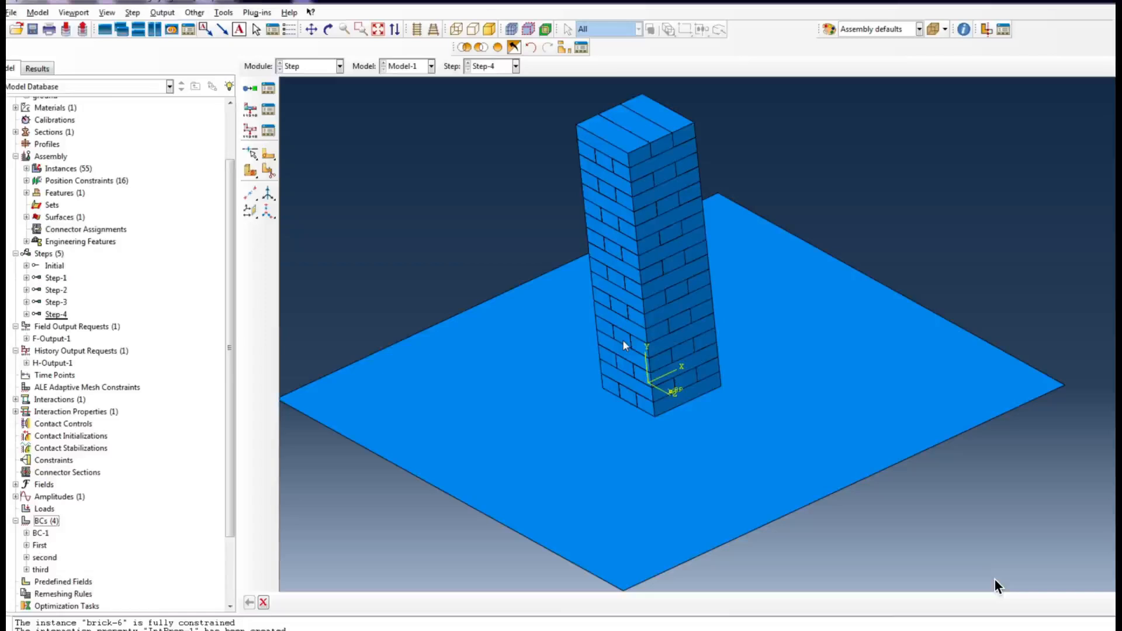
pyautogui.press('Menu')
pyautogui.press('Down')
pyautogui.press('Down')
pyautogui.press('Return')
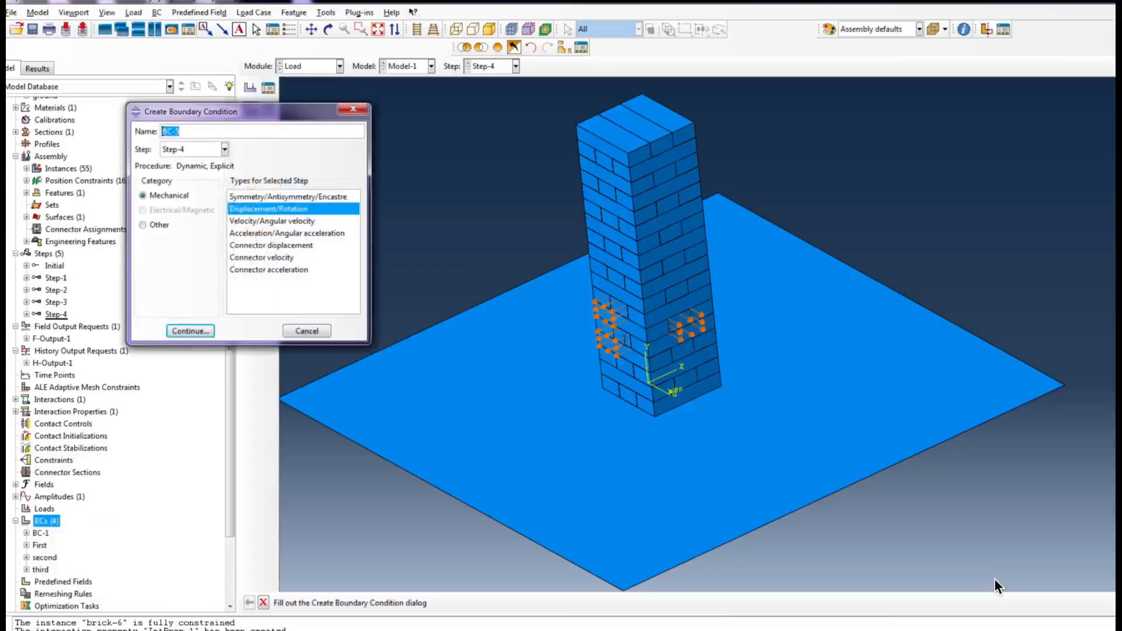
pyautogui.write('fourth')
pyautogui.click(190, 331)
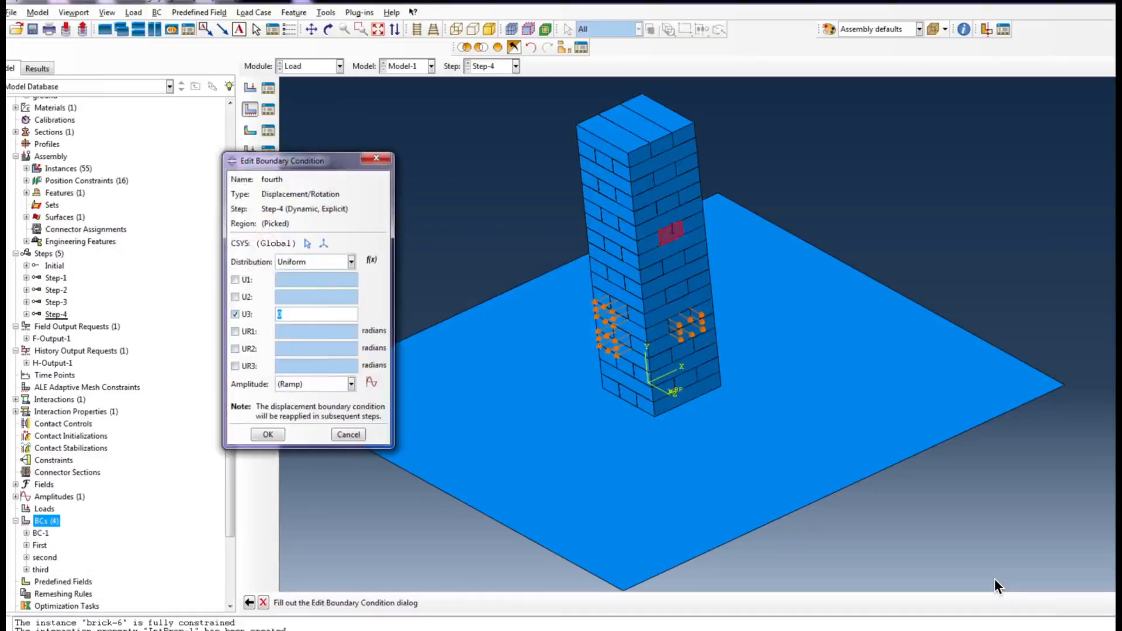
# Step: Set U3 to 100 with amplitude Amp-1 for the boundary condition fourth and save it
pyautogui.write('100')
pyautogui.click(352, 384)
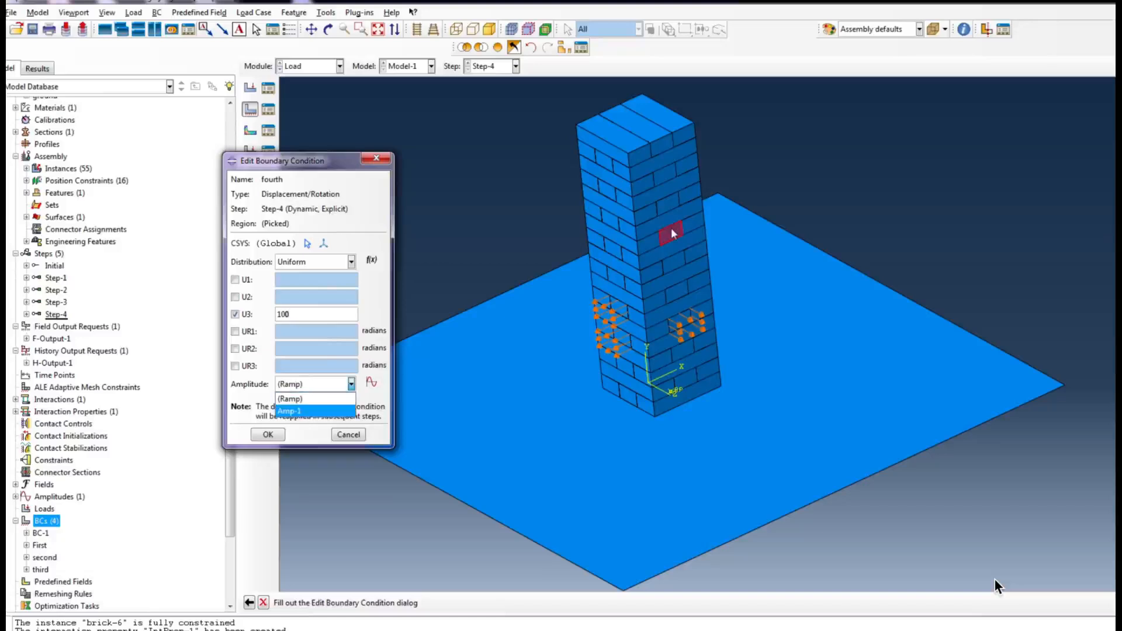
pyautogui.click(310, 411)
pyautogui.click(268, 435)
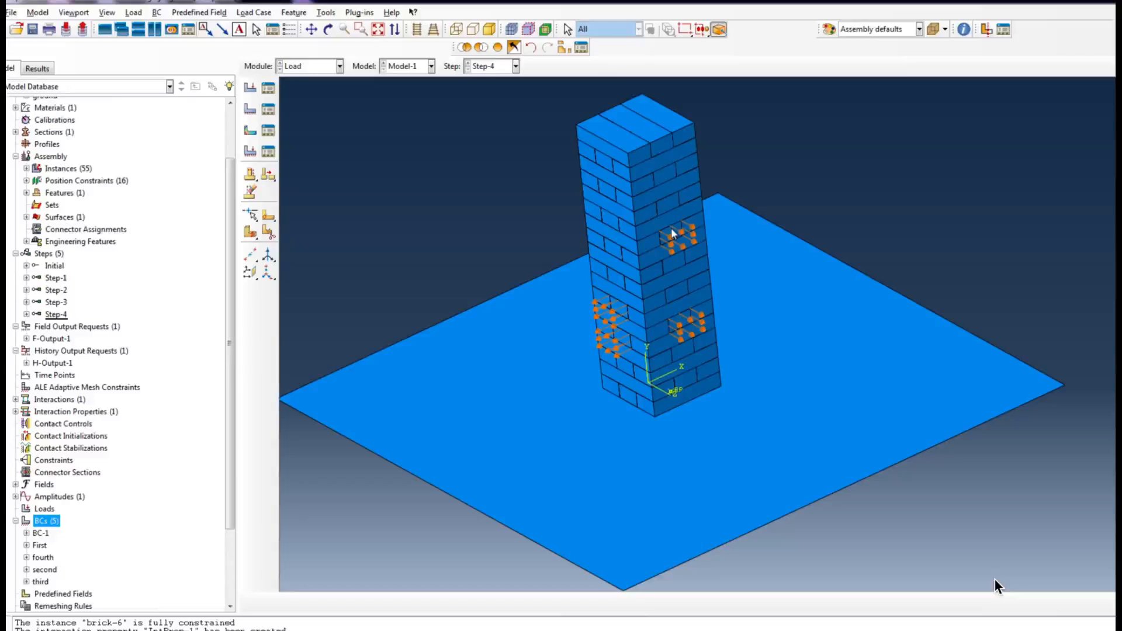
# Step: Create a Dynamic, Explicit step after Step-4 with a time period of 0.2
pyautogui.rightClick(57, 254)
pyautogui.click(86, 275)
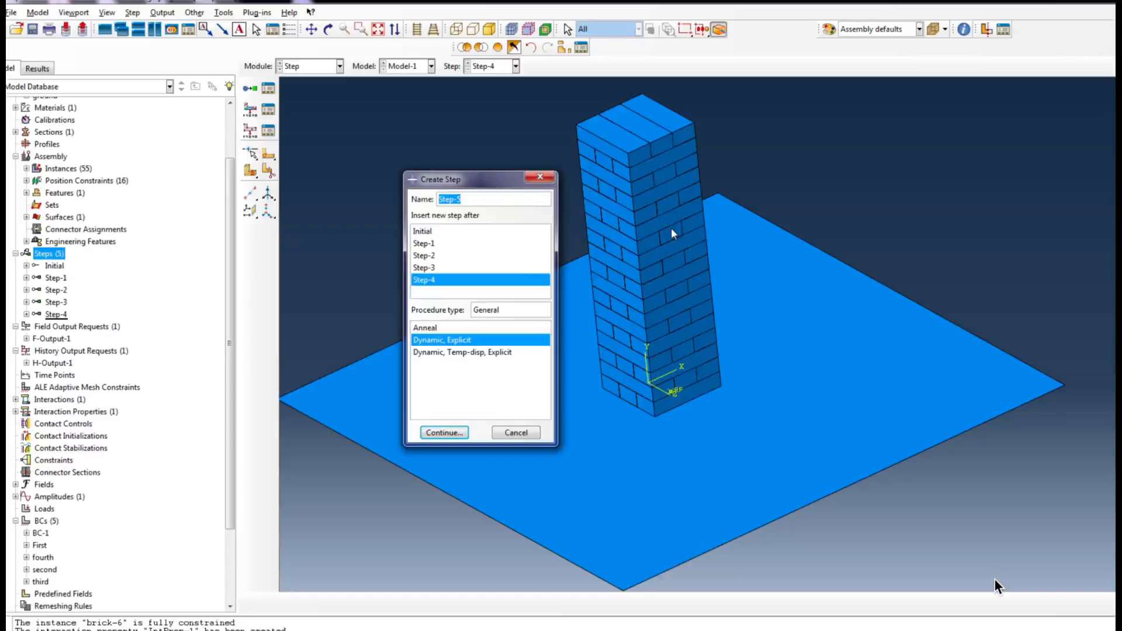
pyautogui.press('Return')
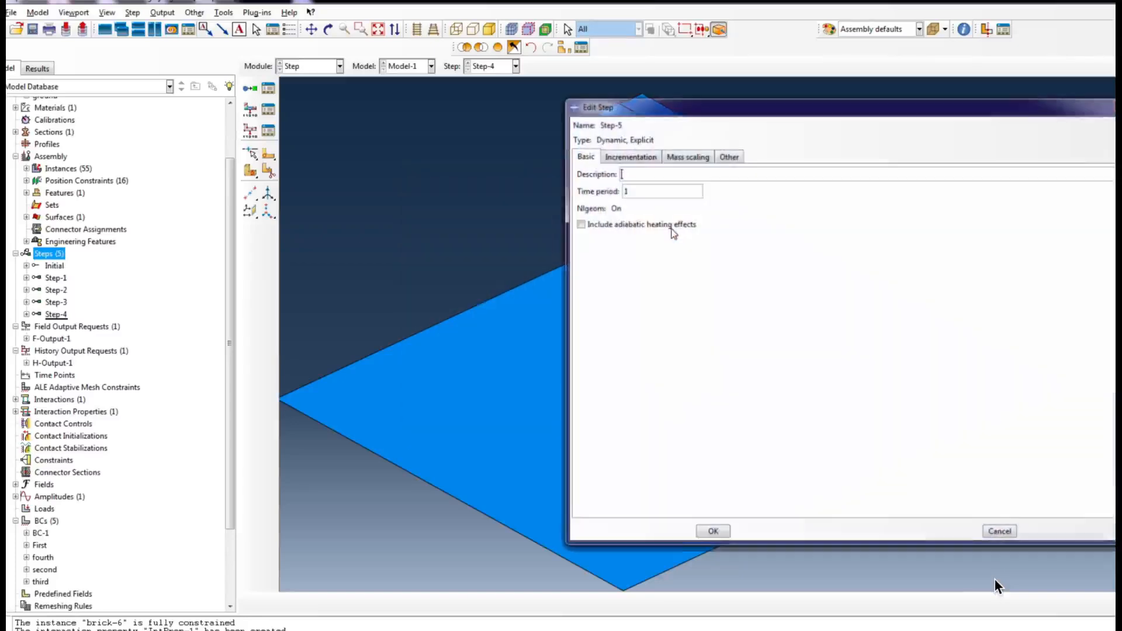
pyautogui.press('Tab')
pyautogui.write('0.2')
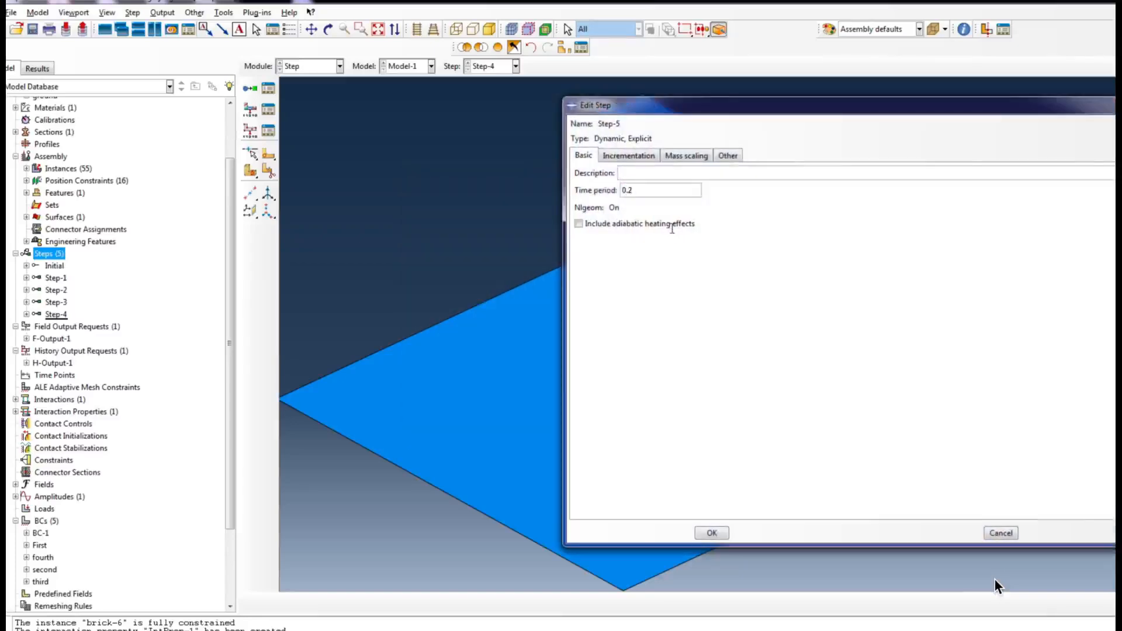
pyautogui.press('Return')
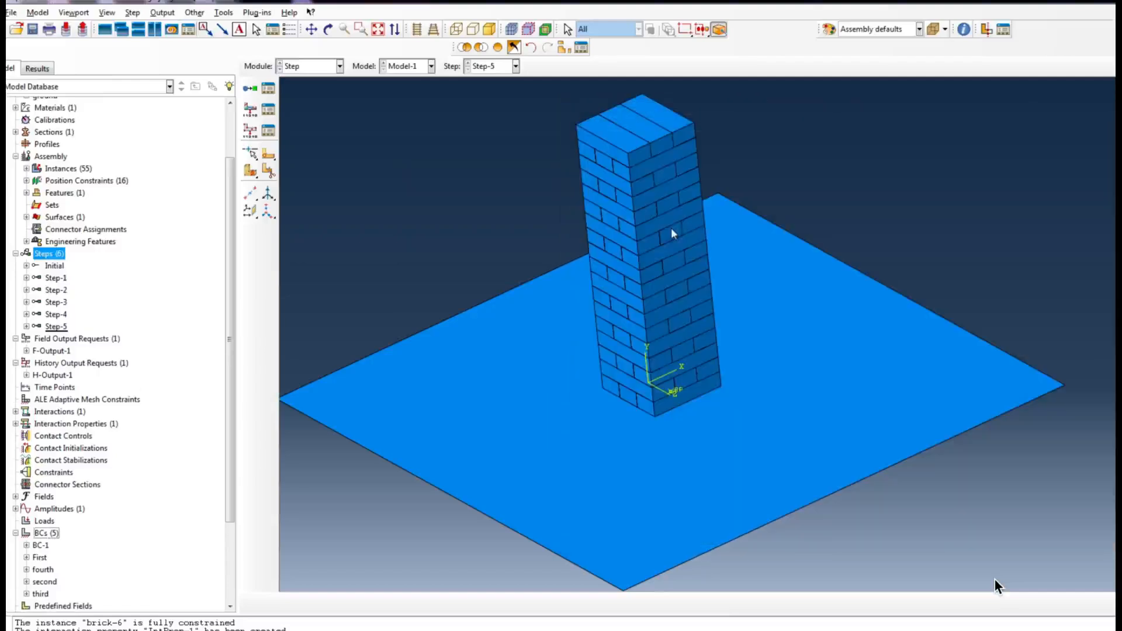
# Step: Start a Displacement/Rotation boundary condition in Step-5 on the outer brick's end face on the adjacent side, one layer below the fourth one, keeping the default name
pyautogui.rightClick(48, 534)
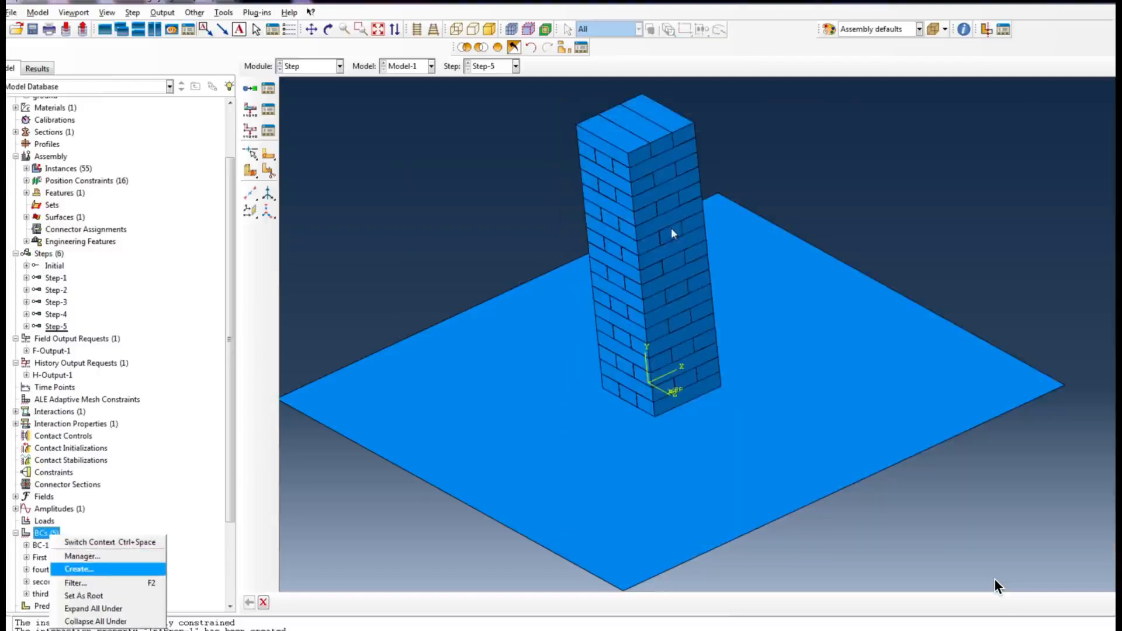
pyautogui.click(80, 569)
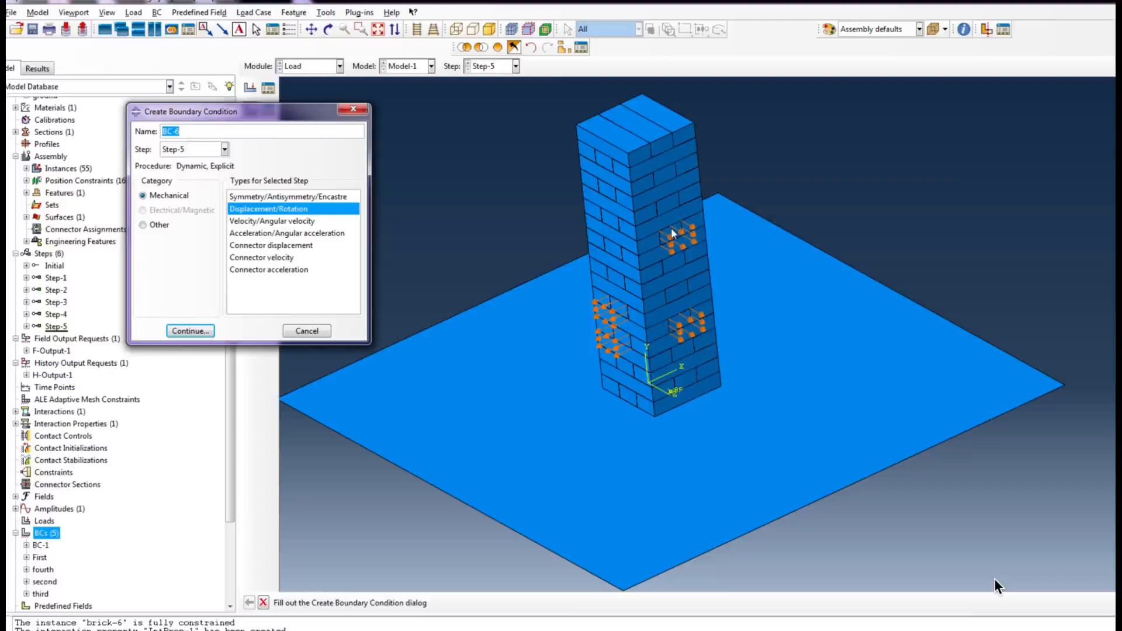
pyautogui.press('Return')
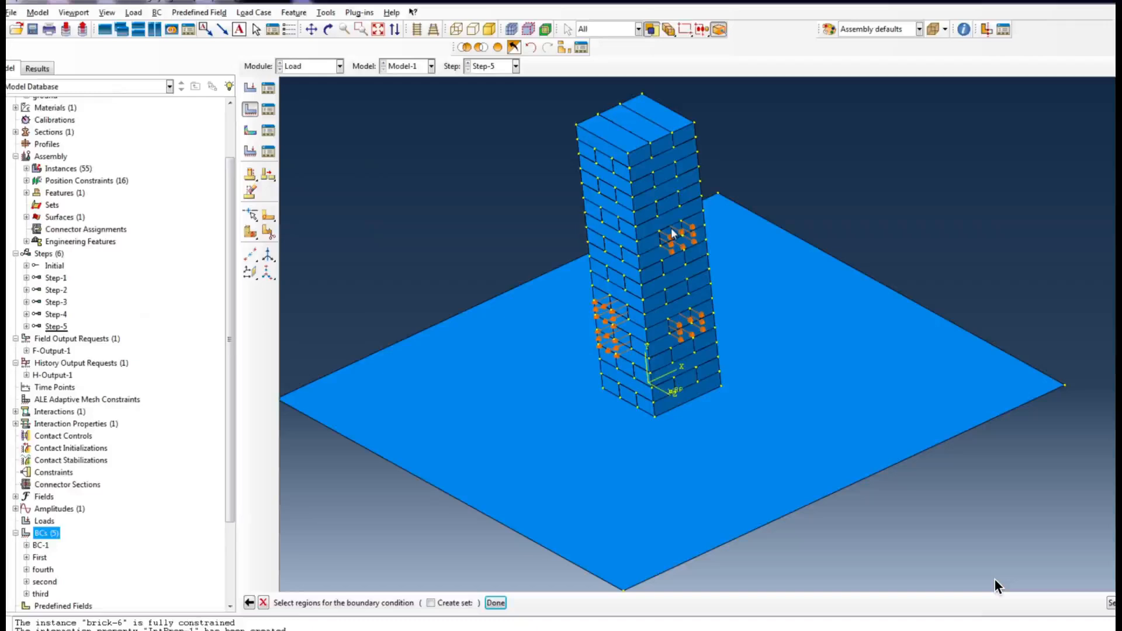
pyautogui.click(595, 239)
pyautogui.click(496, 603)
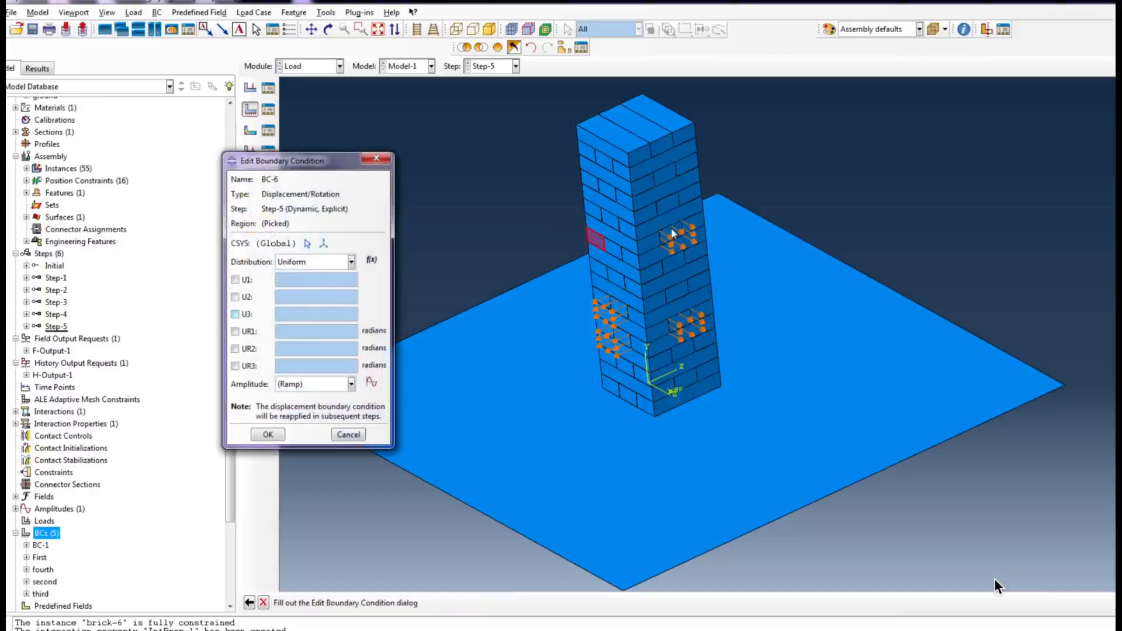
# Step: Set U3 to -100 for the Step-5 boundary condition, choose its amplitude and save it
pyautogui.click(235, 314)
pyautogui.click(288, 315)
pyautogui.write('-10')
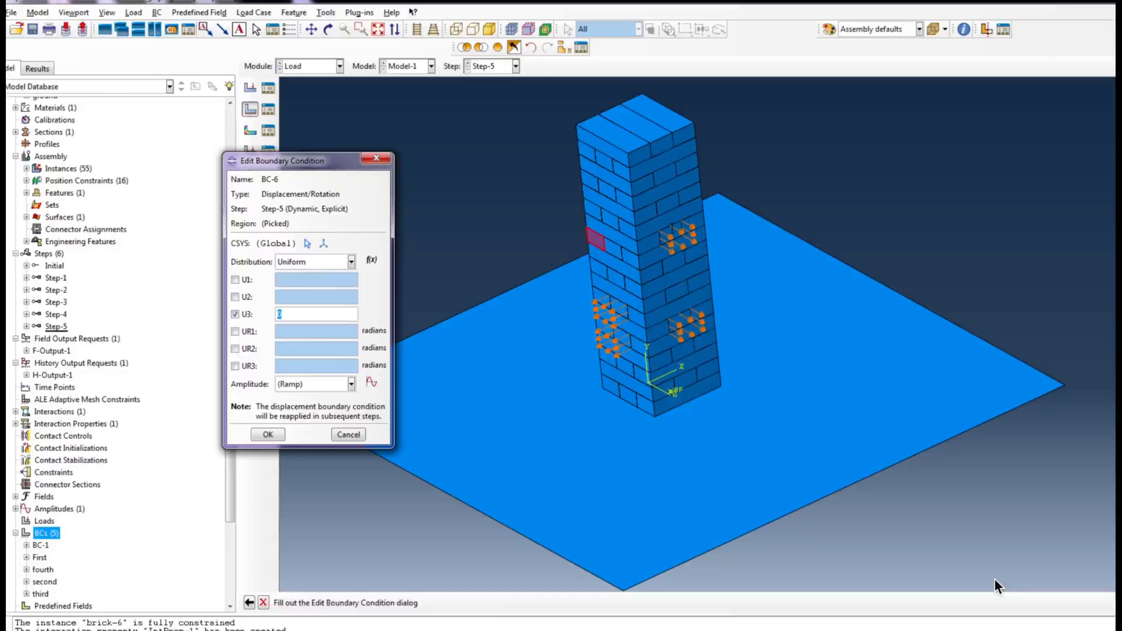
pyautogui.write('0')
pyautogui.click(352, 384)
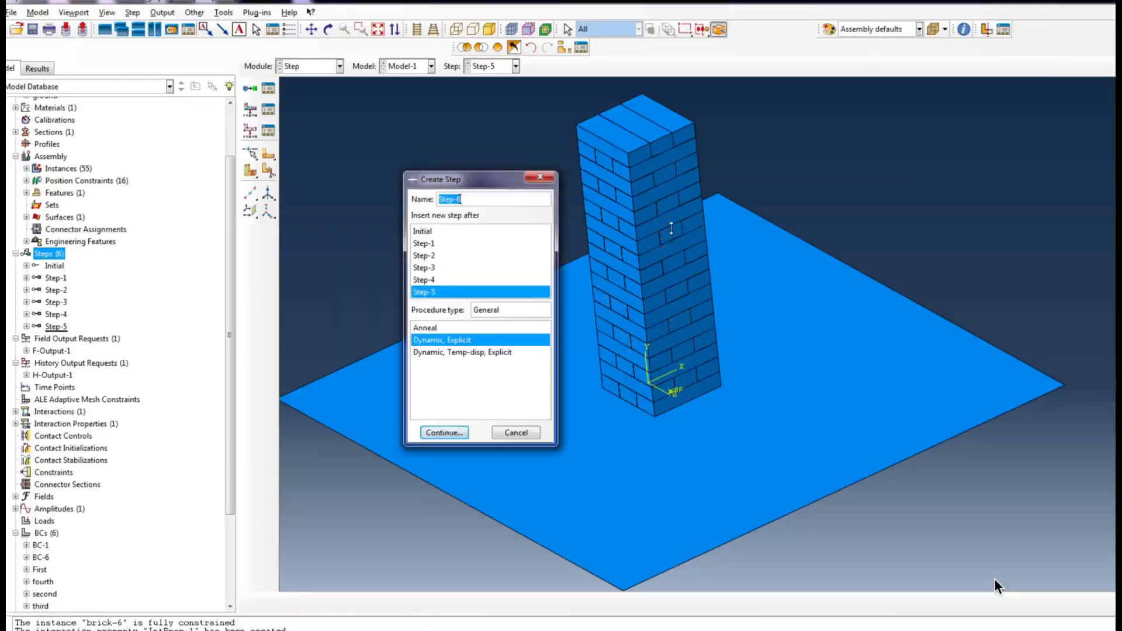
# Step: Create a Dynamic, Explicit step after Step-5 with a time period of 2
pyautogui.press('Return')
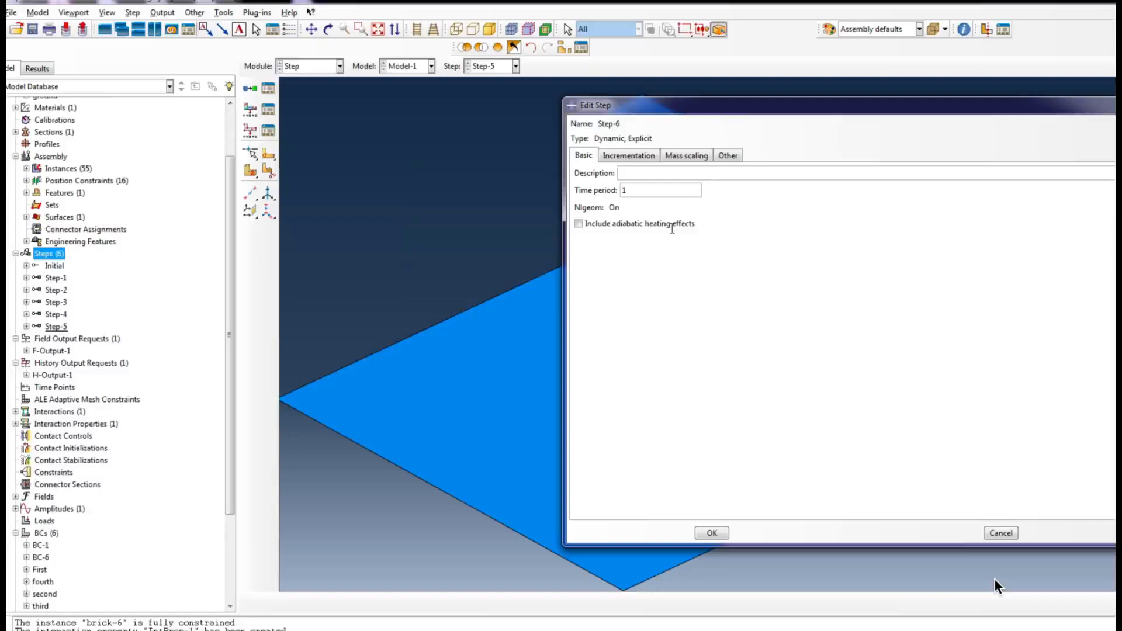
pyautogui.press('Tab')
pyautogui.press('BackSpace')
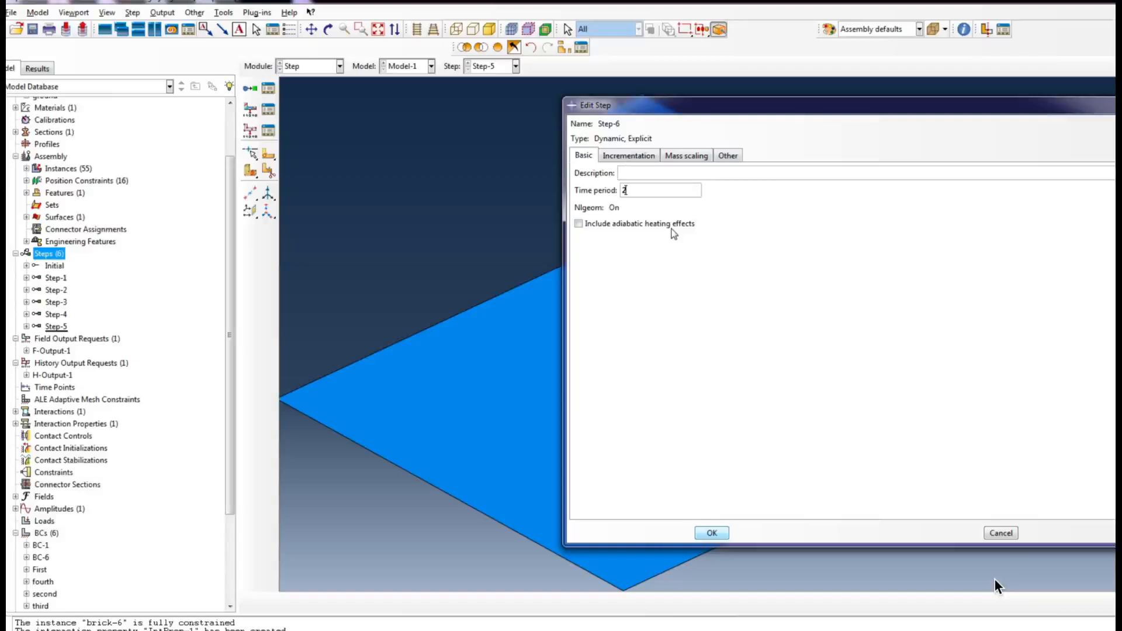
pyautogui.press('Return')
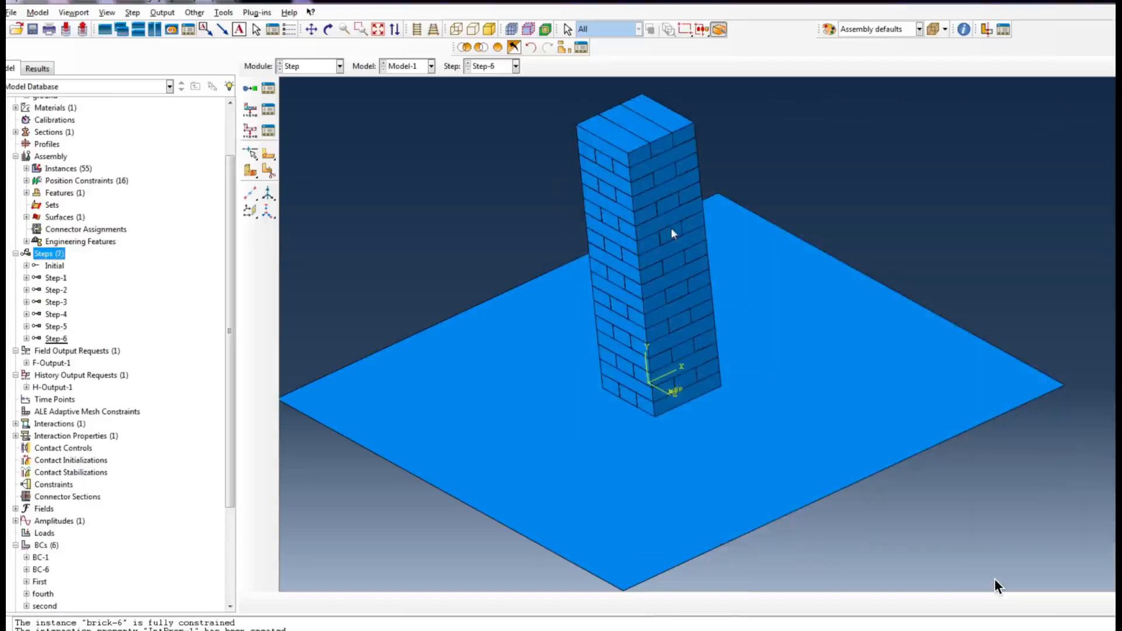
# Step: Start a default-named Displacement/Rotation boundary condition in Step-6 on the long side face of the brick directly below the first pulled brick
pyautogui.rightClick(46, 546)
pyautogui.click(75, 582)
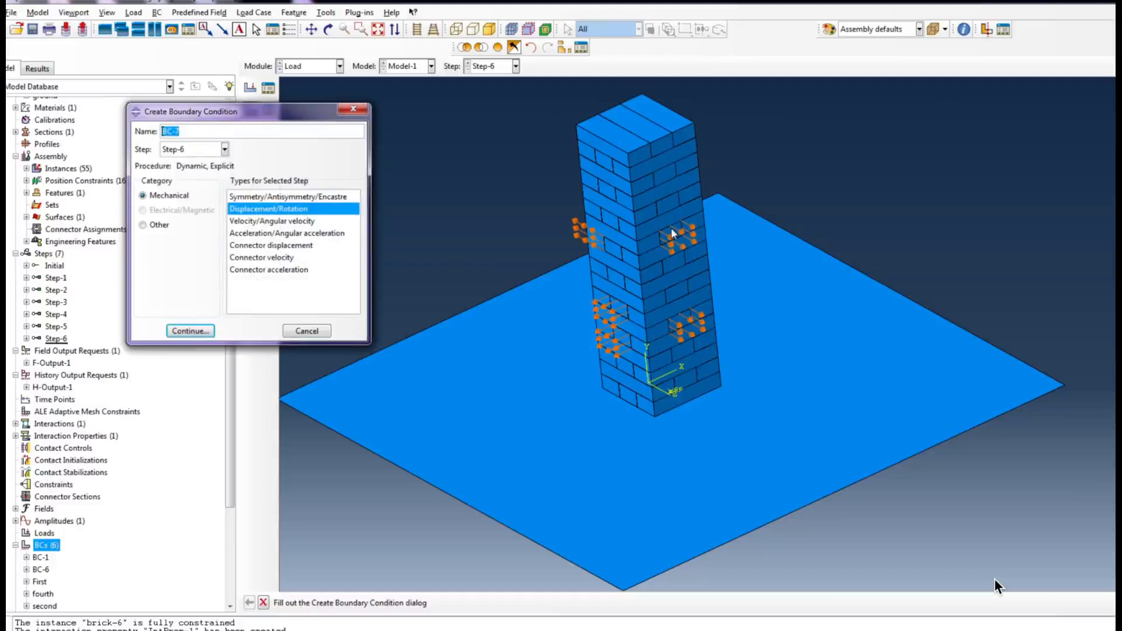
pyautogui.press('Return')
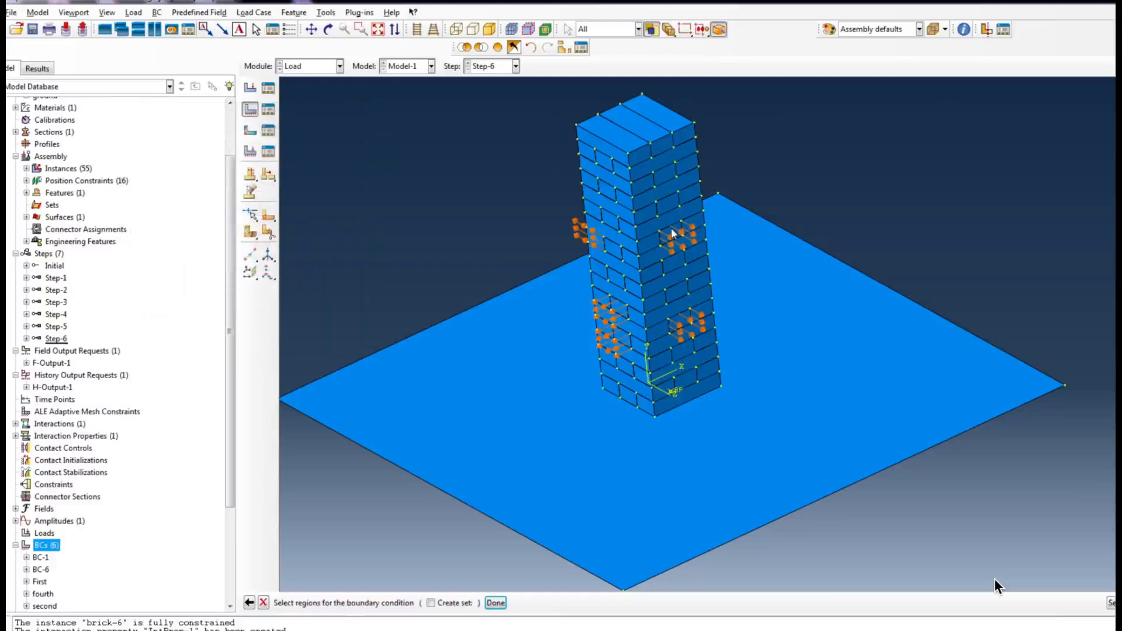
pyautogui.scroll(2, 672, 231)
pyautogui.scroll(2, 672, 230)
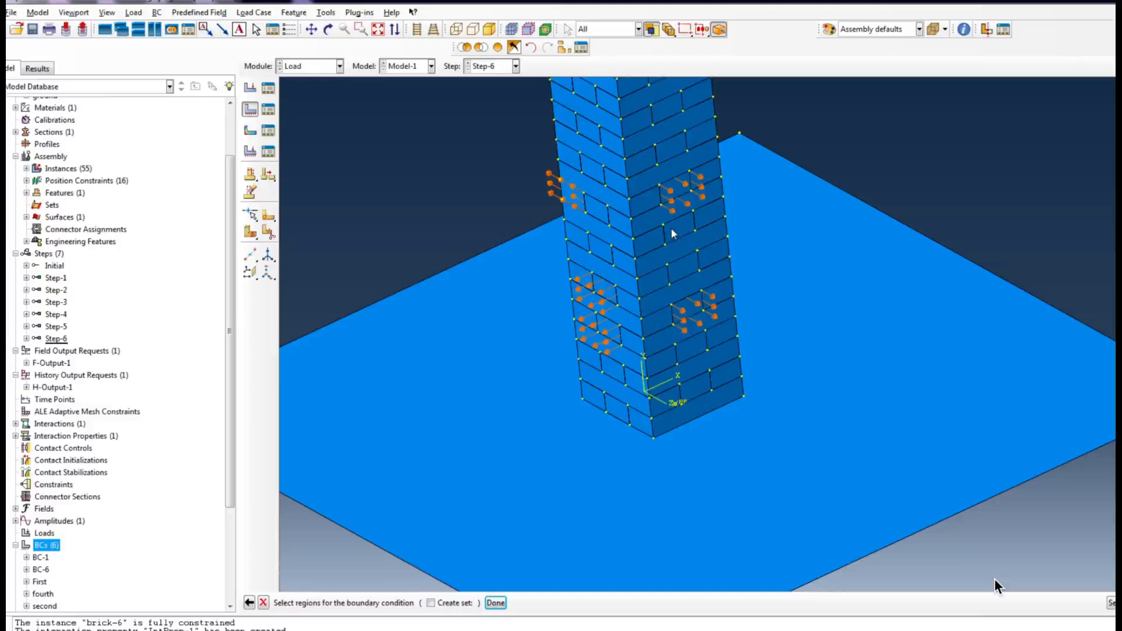
pyautogui.click(690, 328)
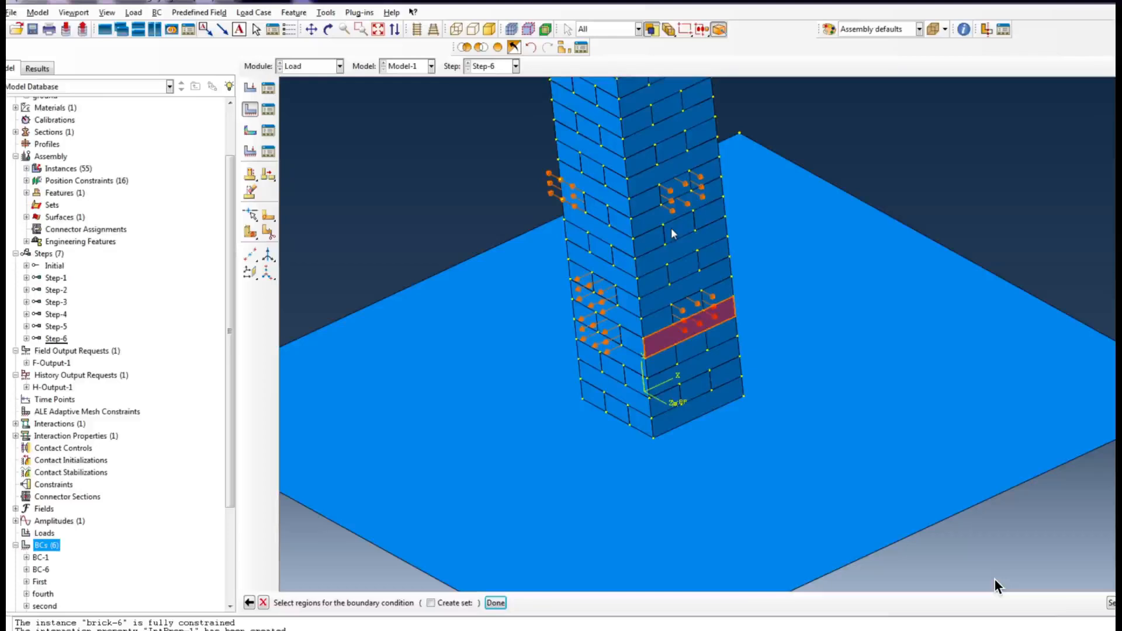
pyautogui.click(496, 603)
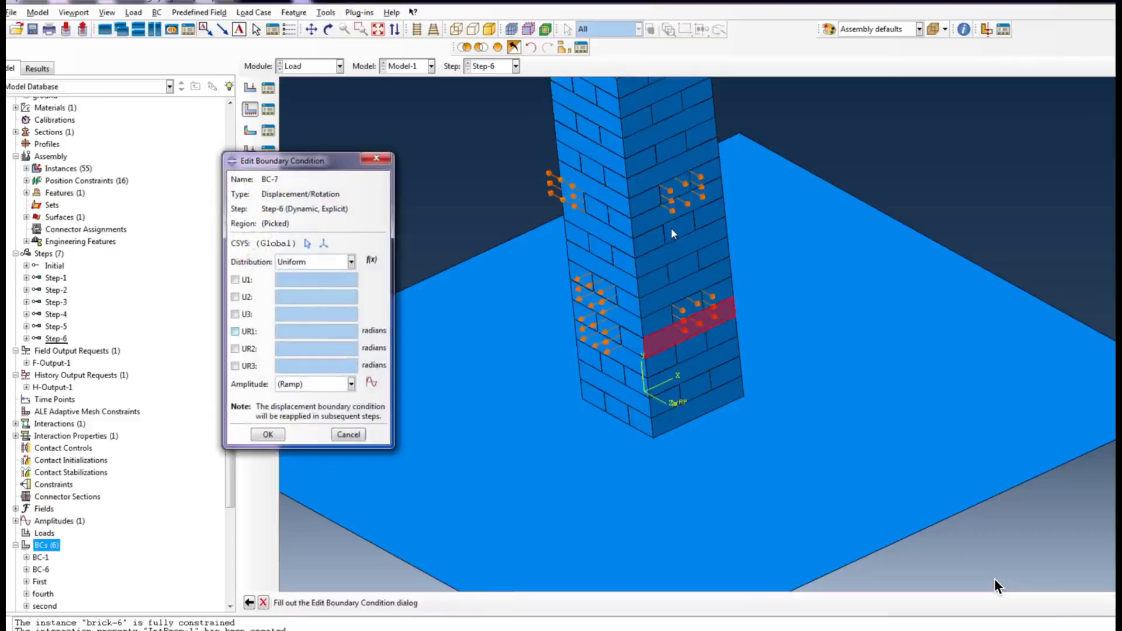
# Step: Set U3 to -100 with amplitude Amp-1 for the Step-6 boundary condition and save it
pyautogui.click(235, 314)
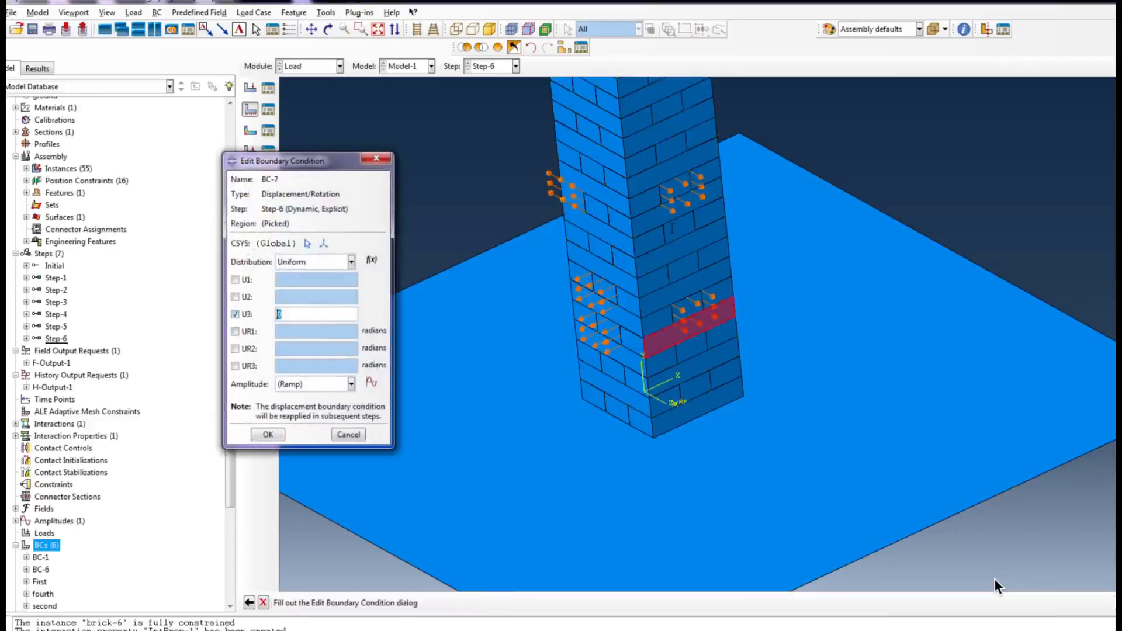
pyautogui.write('-100')
pyautogui.click(351, 384)
pyautogui.click(298, 411)
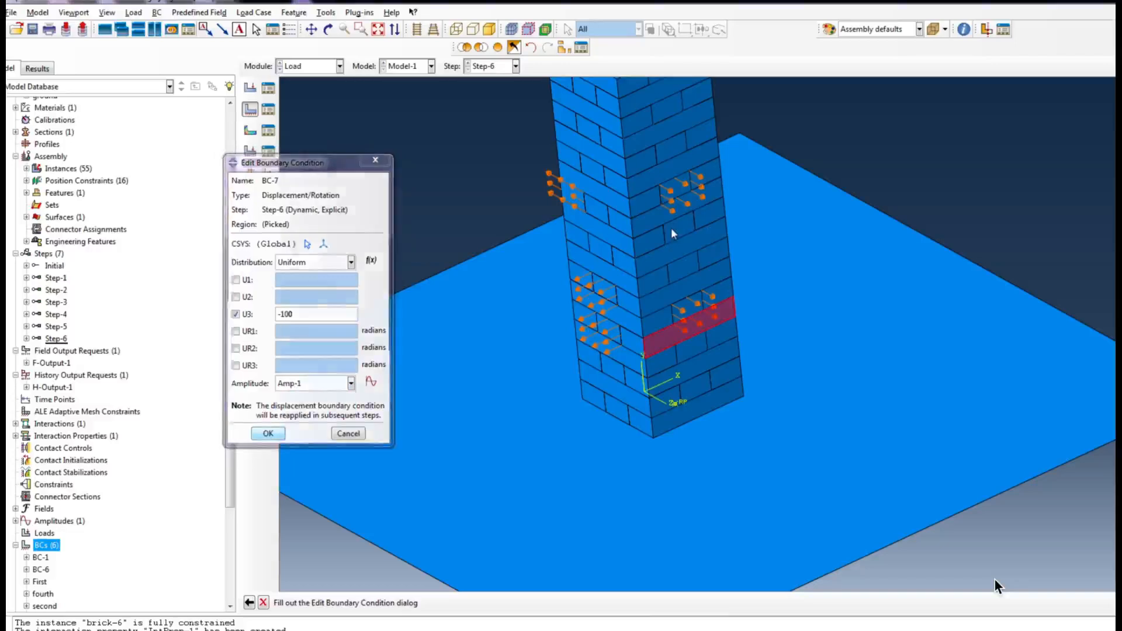
pyautogui.press('Return')
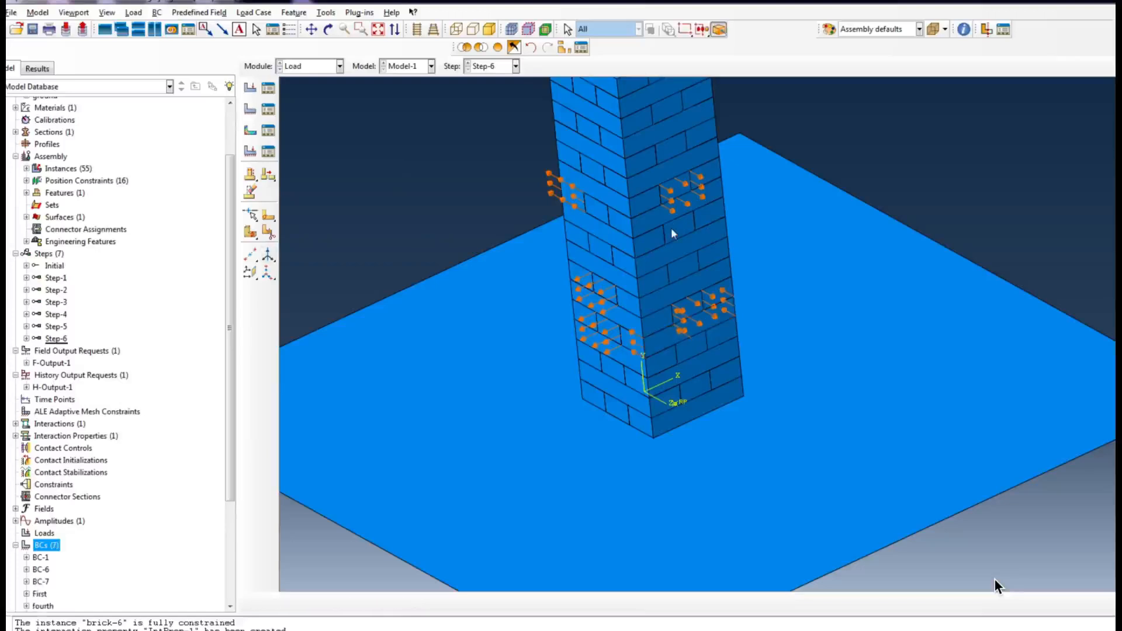
# Step: Edit boundary condition BC-7 to set its U3 displacement to -200
pyautogui.scroll(-2, 117, 410)
pyautogui.rightClick(43, 508)
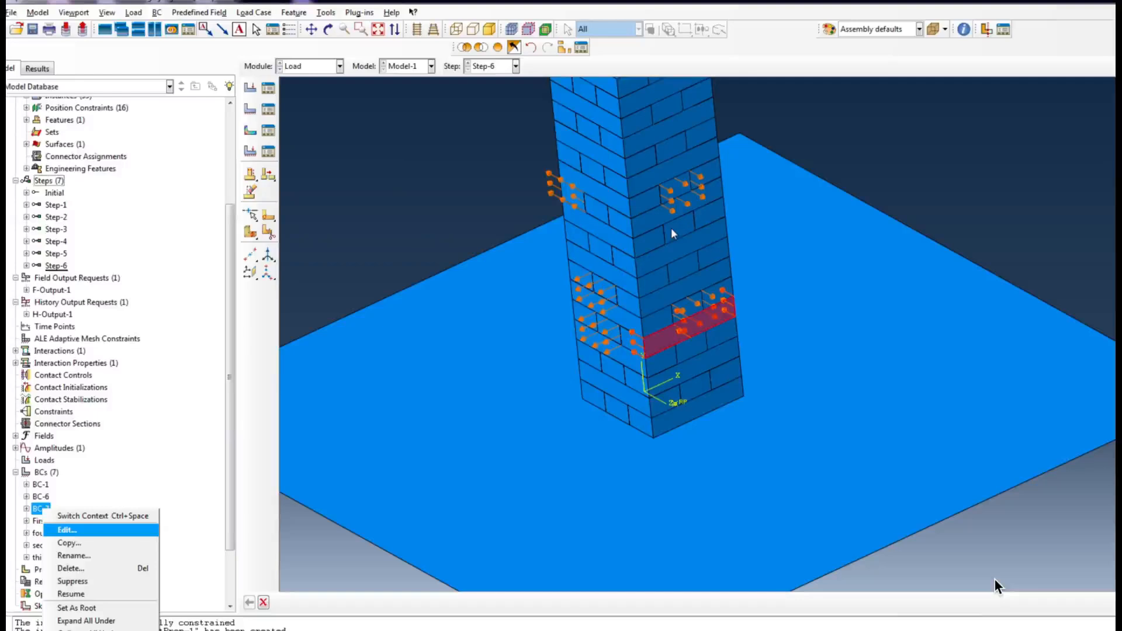
pyautogui.press('Escape')
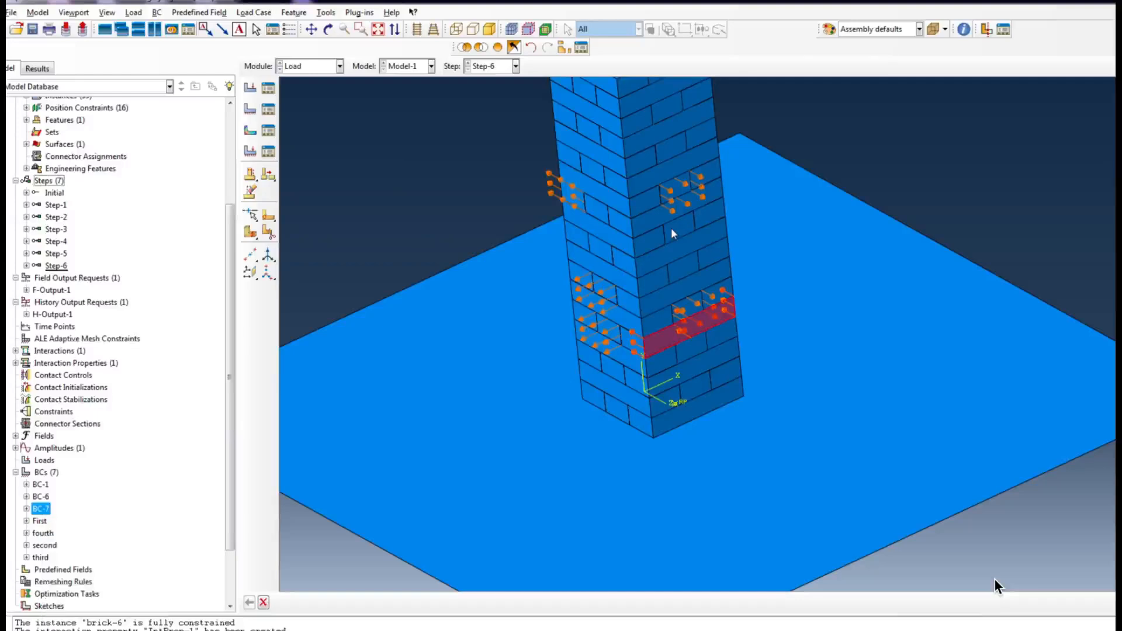
pyautogui.doubleClick(292, 316)
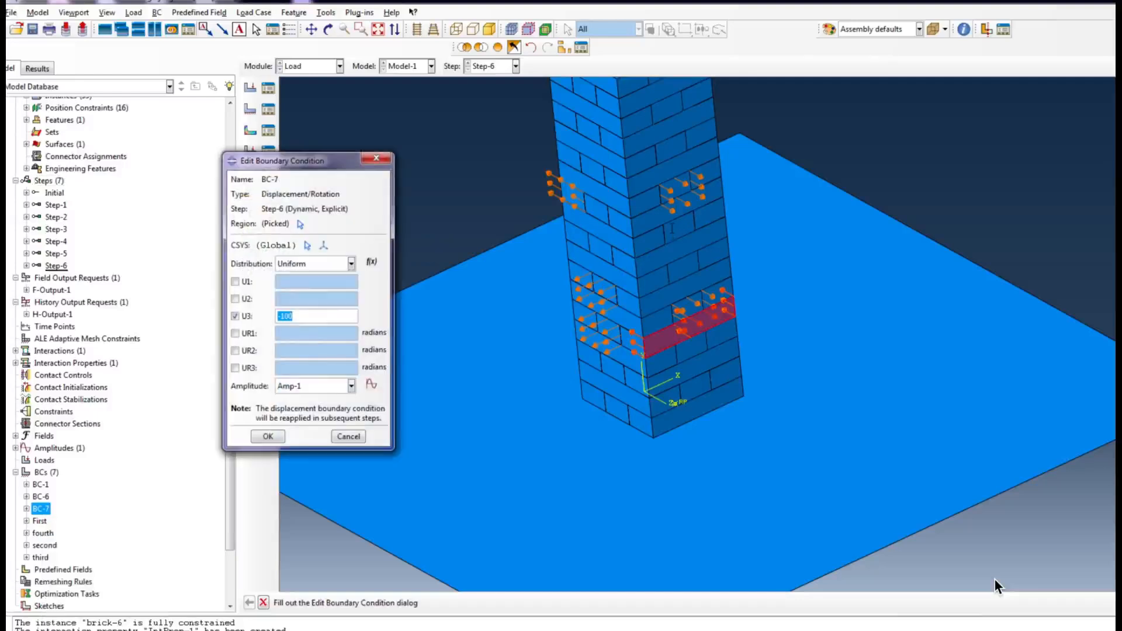
pyautogui.write('-200')
pyautogui.press('Return')
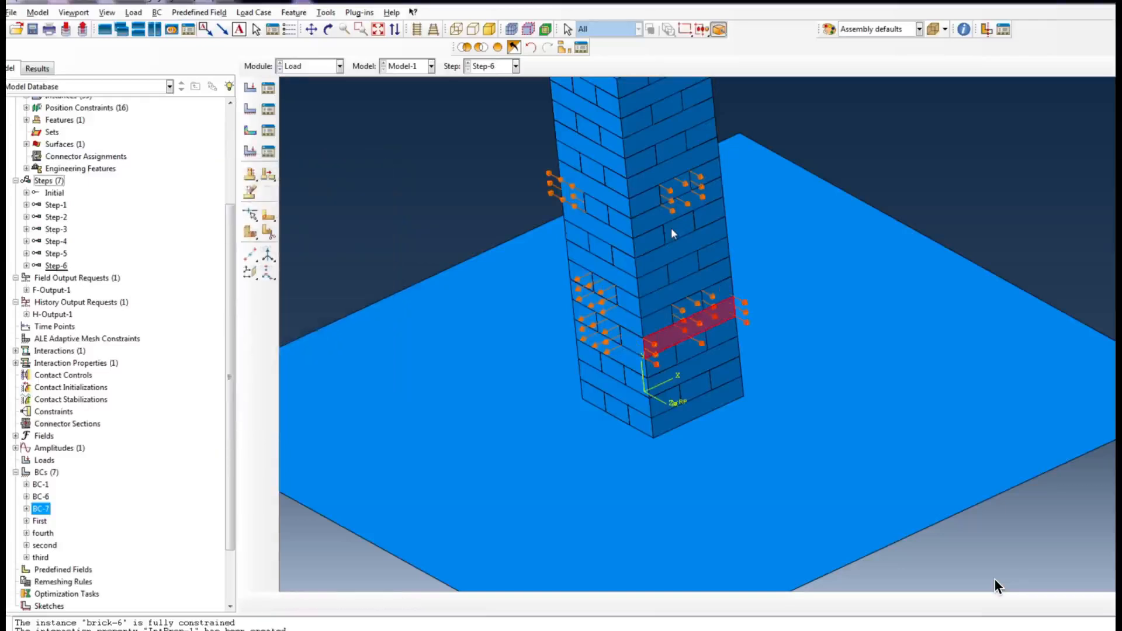
pyautogui.scroll(-4, 671, 228)
pyautogui.scroll(2, 671, 228)
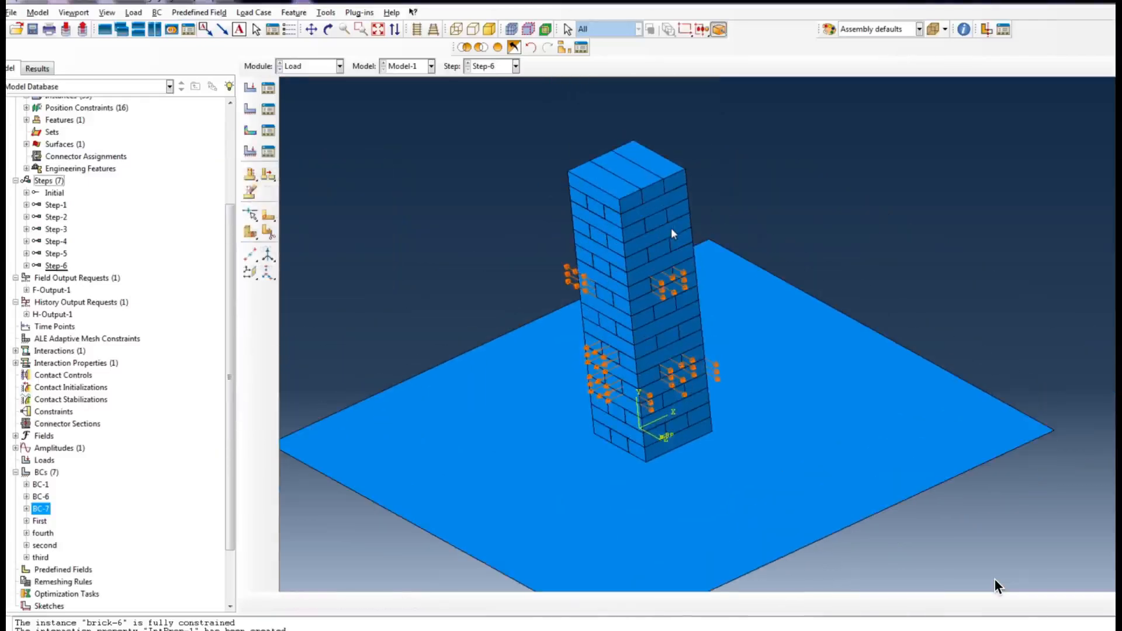
pyautogui.scroll(-2, 671, 228)
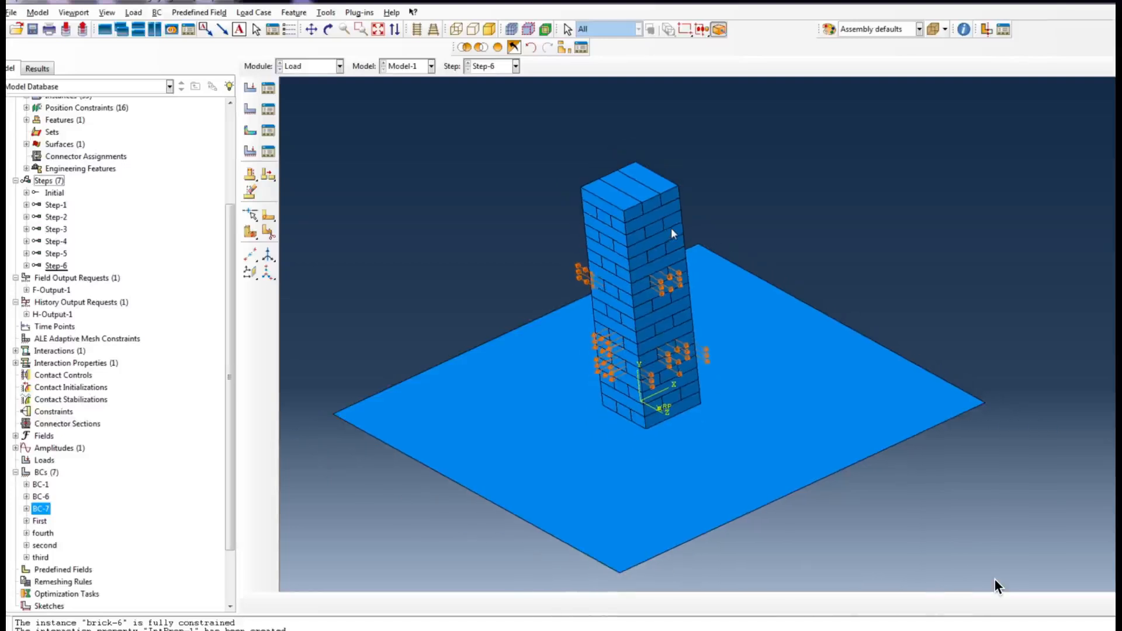
pyautogui.scroll(2, 671, 228)
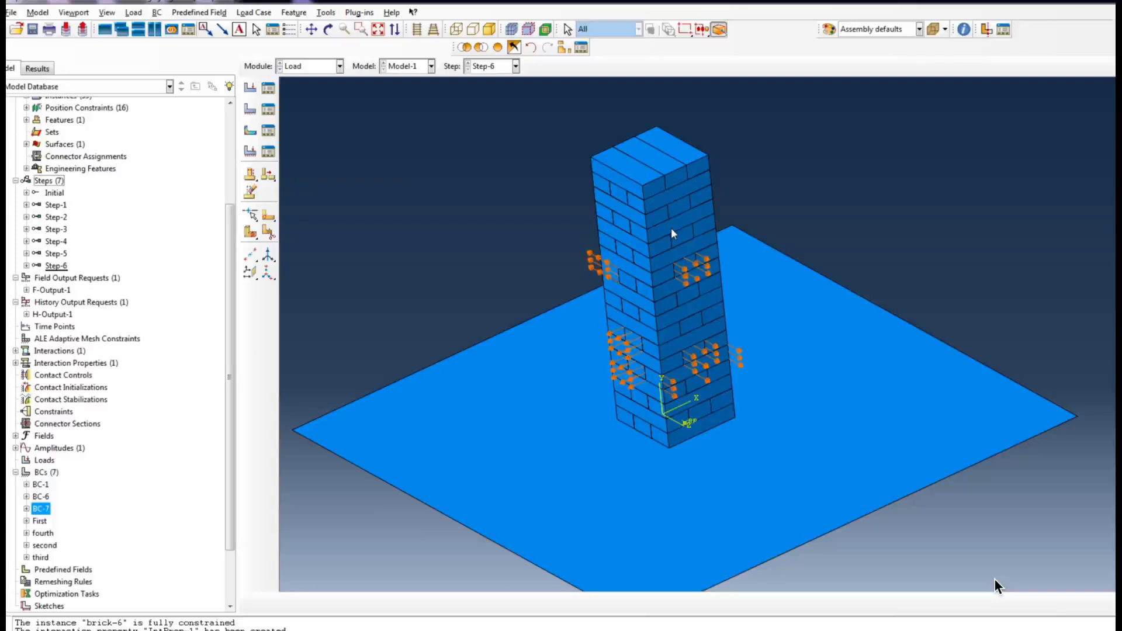
pyautogui.scroll(-2, 673, 233)
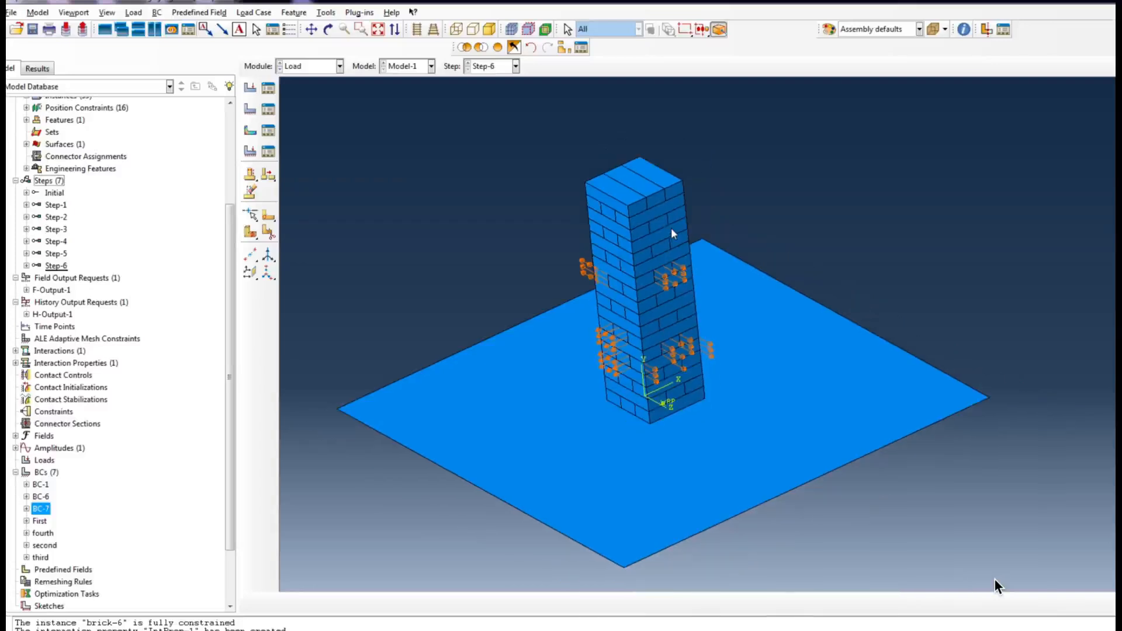
pyautogui.scroll(1, 672, 233)
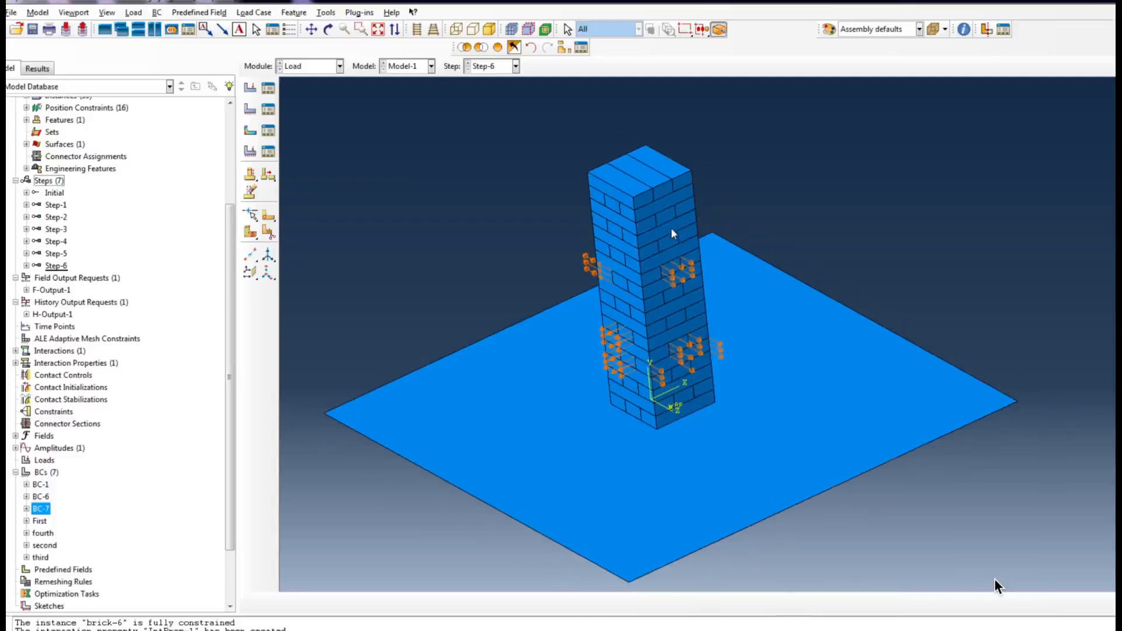
pyautogui.scroll(1, 672, 234)
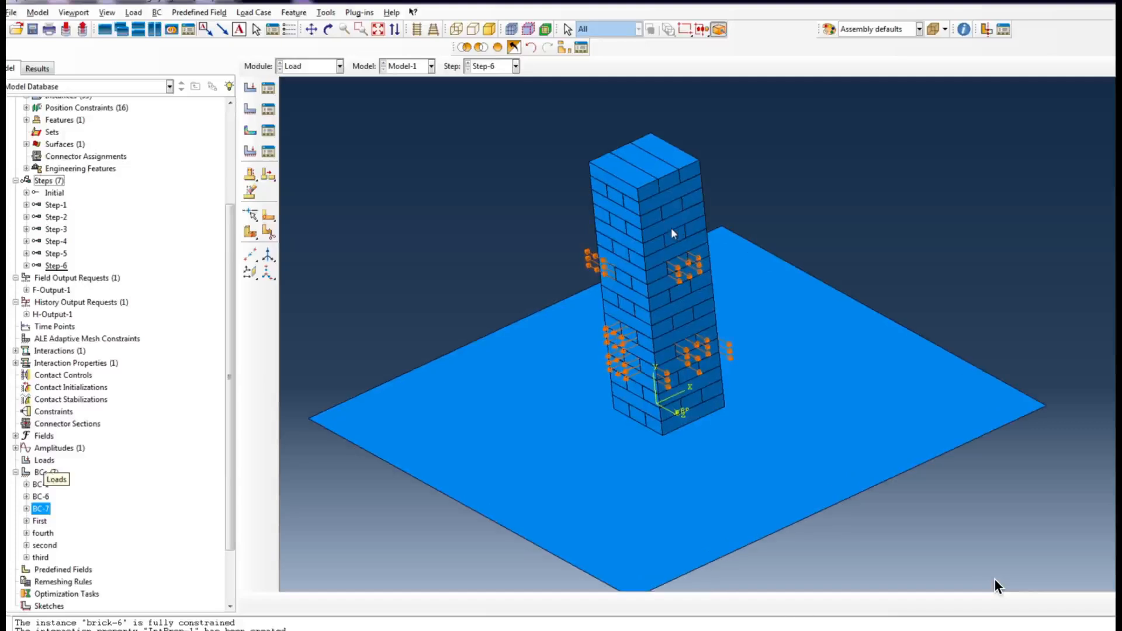
# Step: Start a Gravity load named "gravity" in Step-1
pyautogui.doubleClick(41, 461)
pyautogui.rightClick(40, 460)
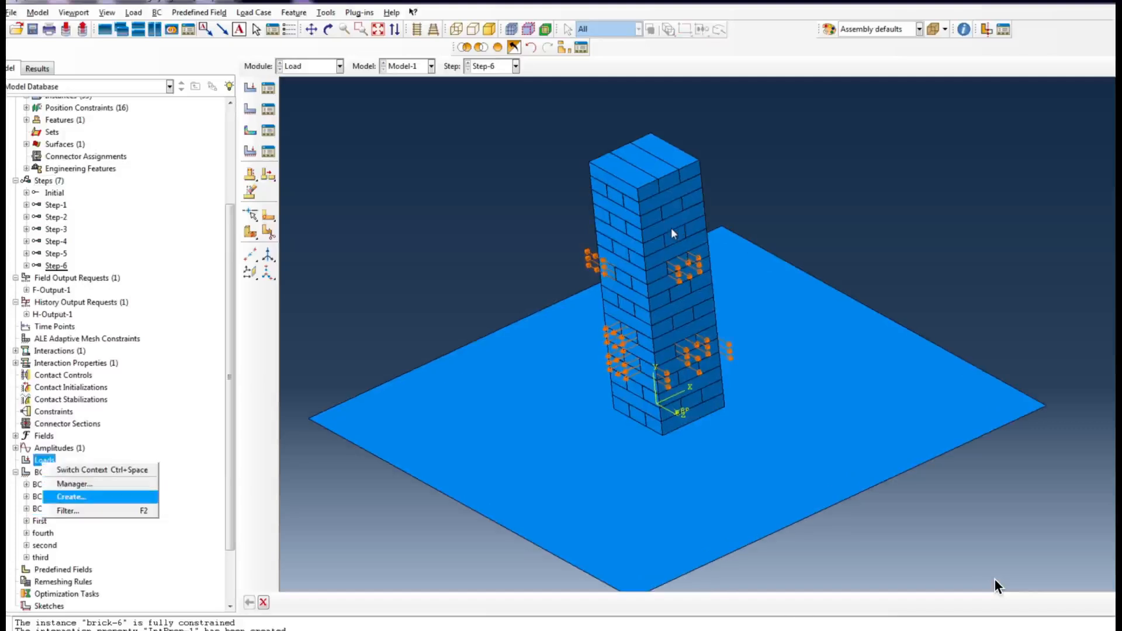
pyautogui.click(70, 496)
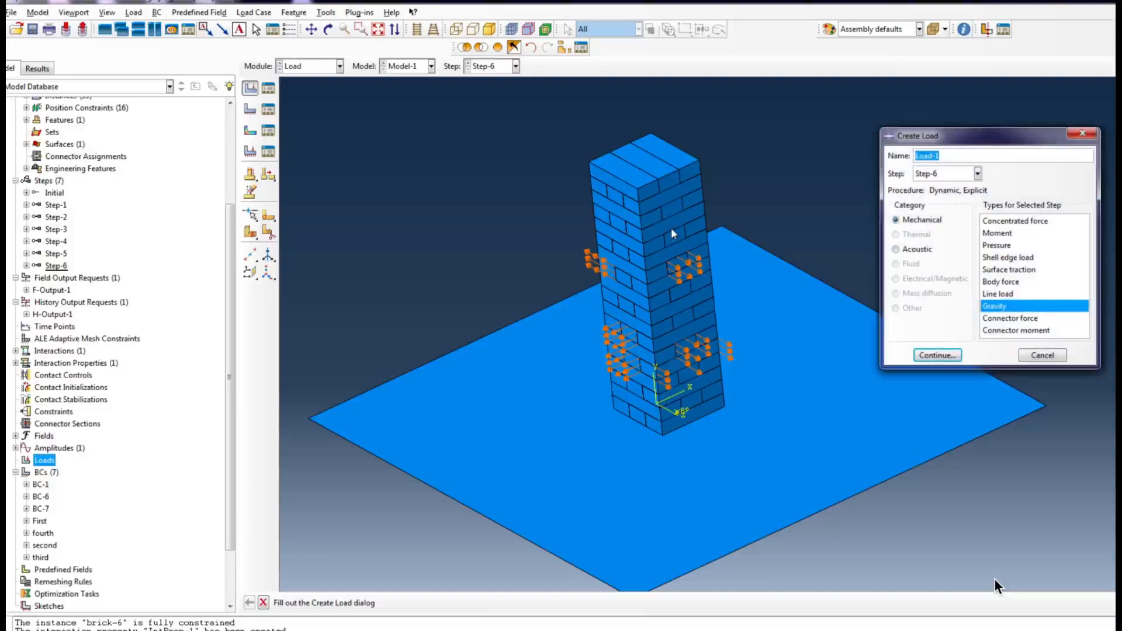
pyautogui.click(978, 174)
pyautogui.click(925, 188)
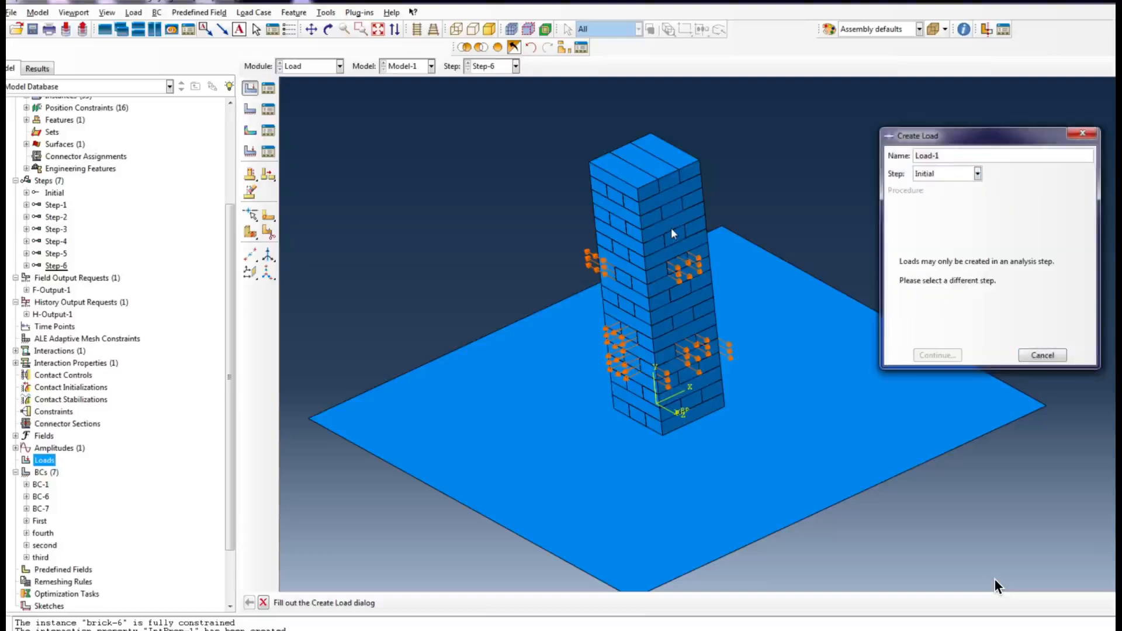
pyautogui.click(977, 173)
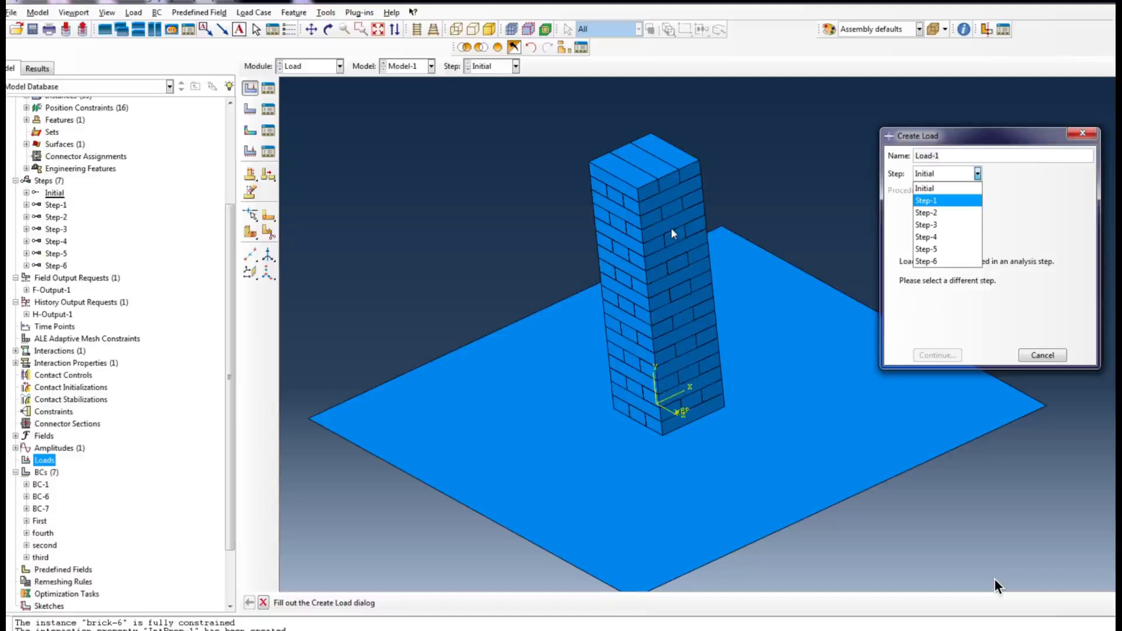
pyautogui.click(926, 201)
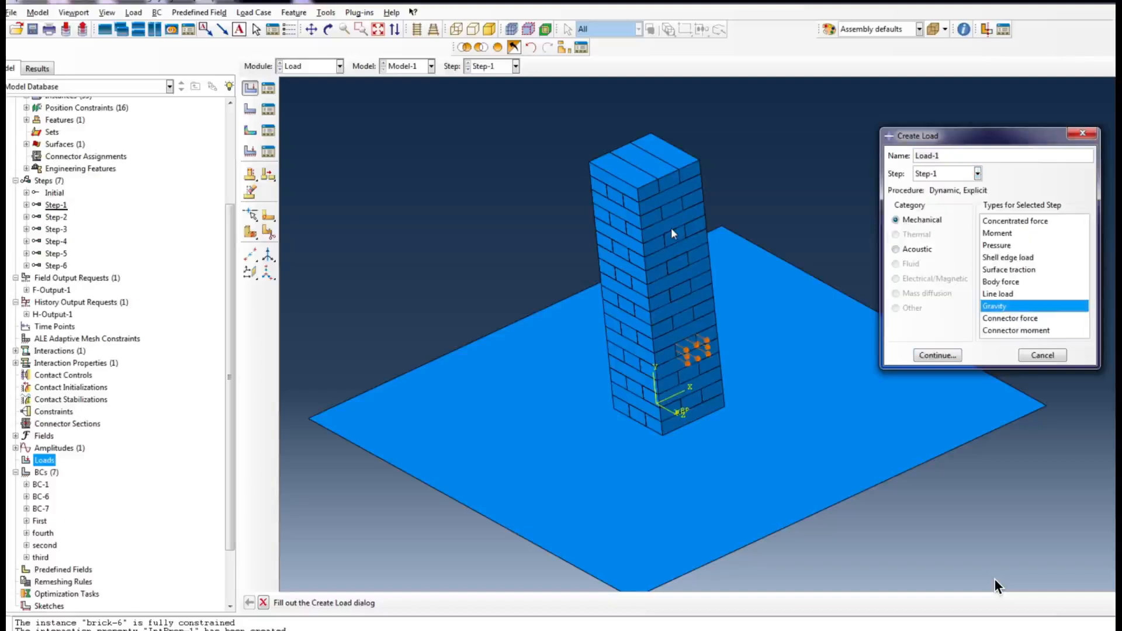
pyautogui.doubleClick(929, 156)
pyautogui.write('gravity')
pyautogui.click(938, 355)
# Step: Set Component 2 of the gravity load to -9810 with instantaneous amplitude on the whole model and save it
pyautogui.click(486, 252)
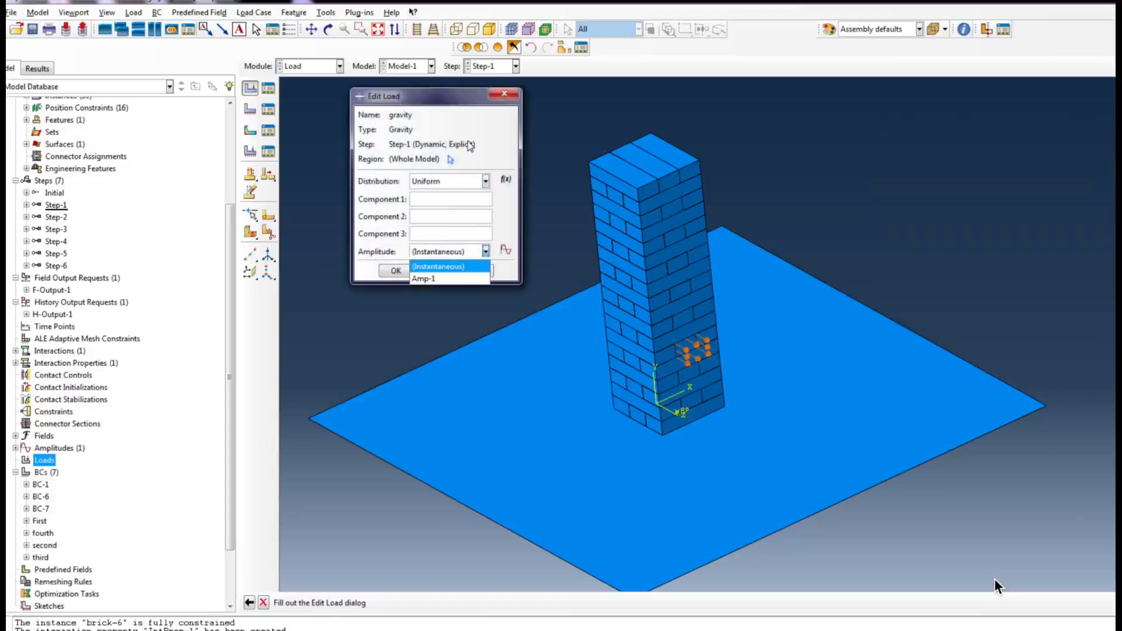
pyautogui.click(486, 252)
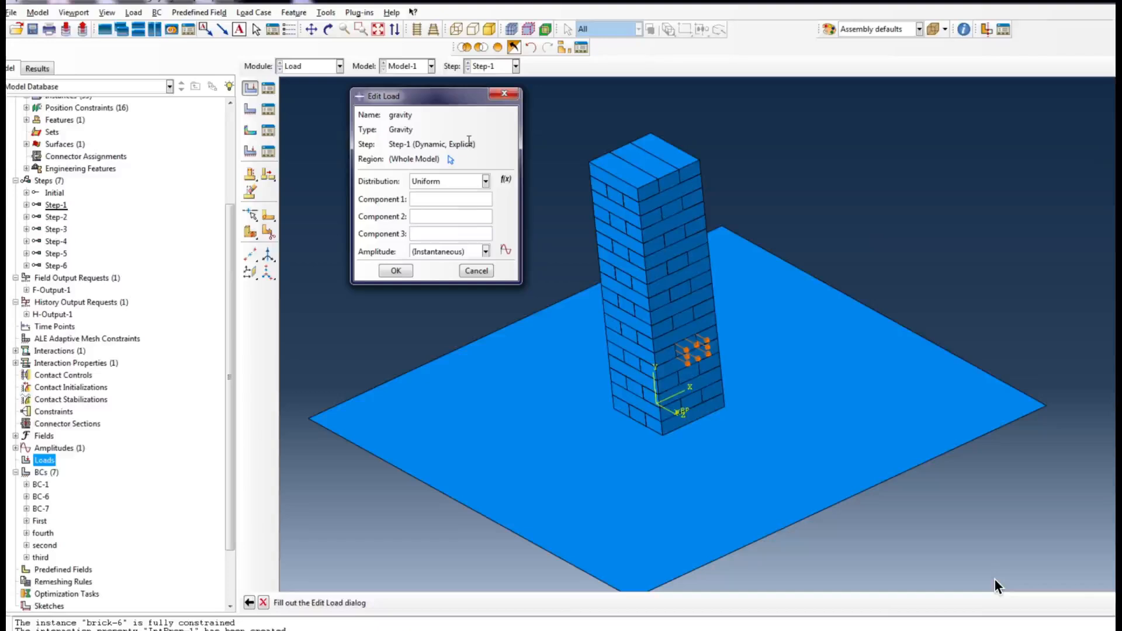
pyautogui.click(450, 217)
pyautogui.write('-9810')
pyautogui.press('Return')
# Step: Review how the gravity load propagates through the analysis steps
pyautogui.scroll(-3, 468, 141)
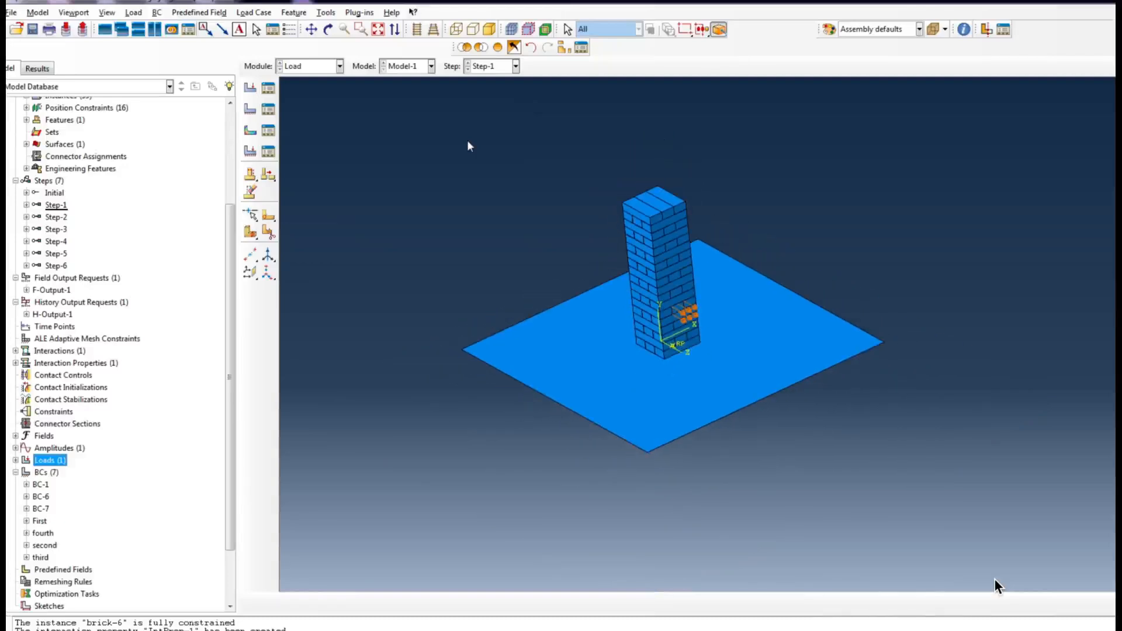
pyautogui.scroll(2, 468, 142)
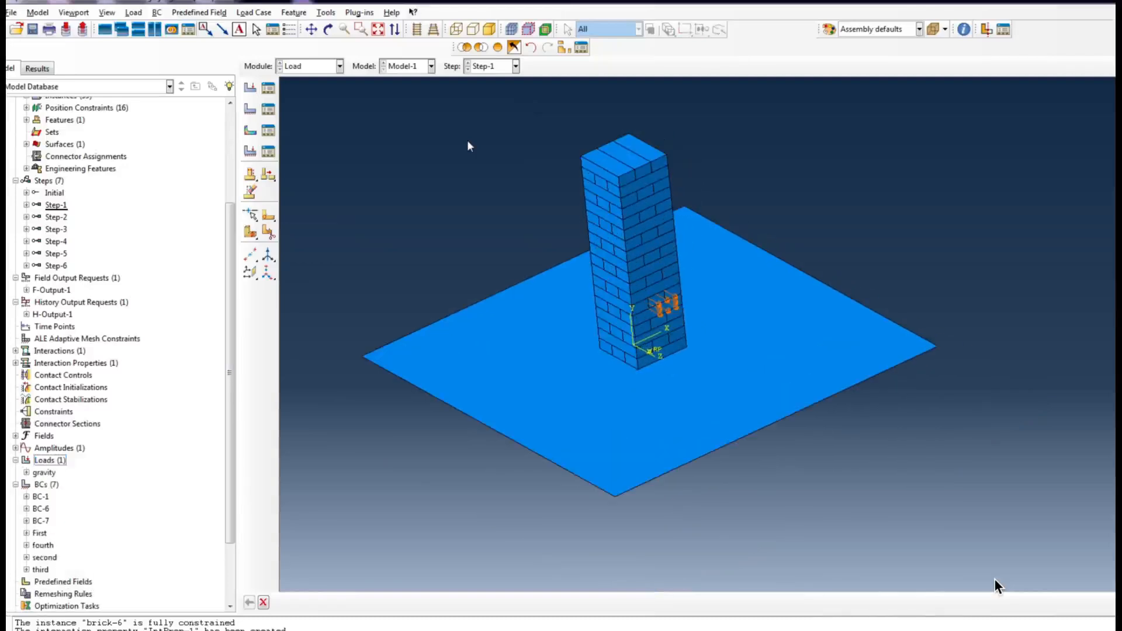
pyautogui.click(268, 88)
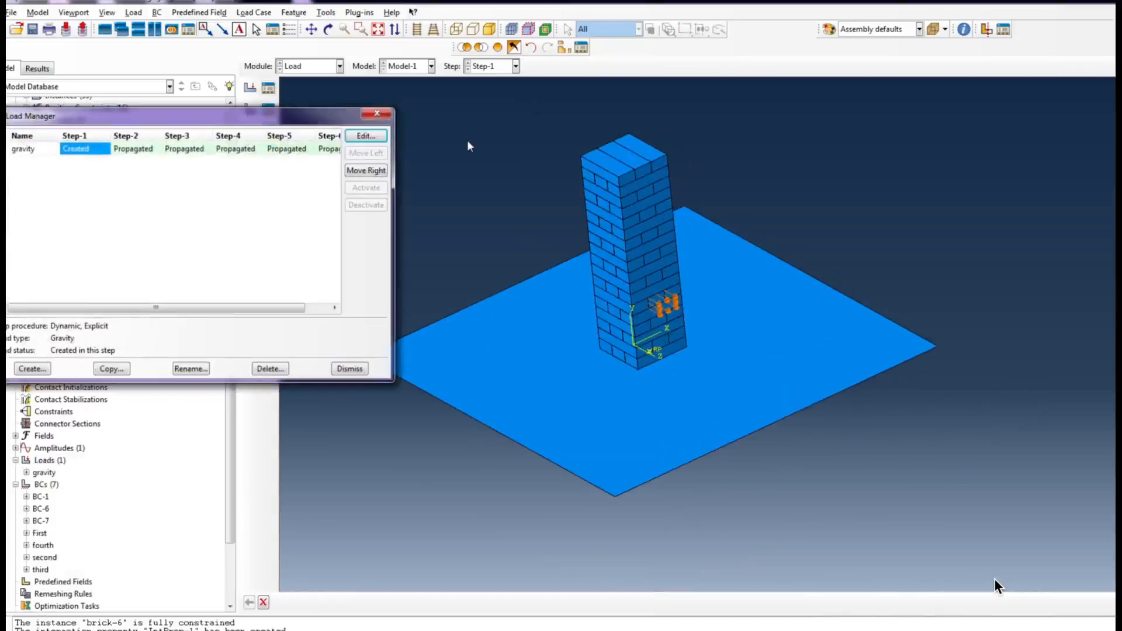
pyautogui.scroll(-3, 808, 395)
pyautogui.click(328, 29)
pyautogui.moveTo(756, 401); pyautogui.dragTo(738, 385)
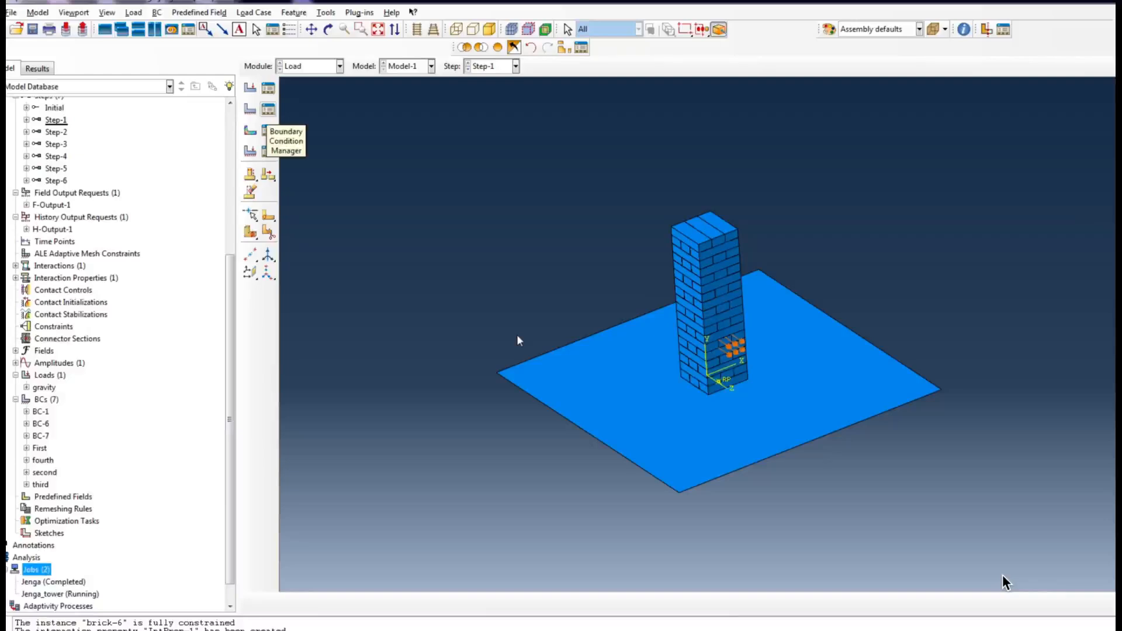
# Step: Deactivate boundary condition BC-6 in Step-6 and boundary condition First in Step-2
pyautogui.click(268, 109)
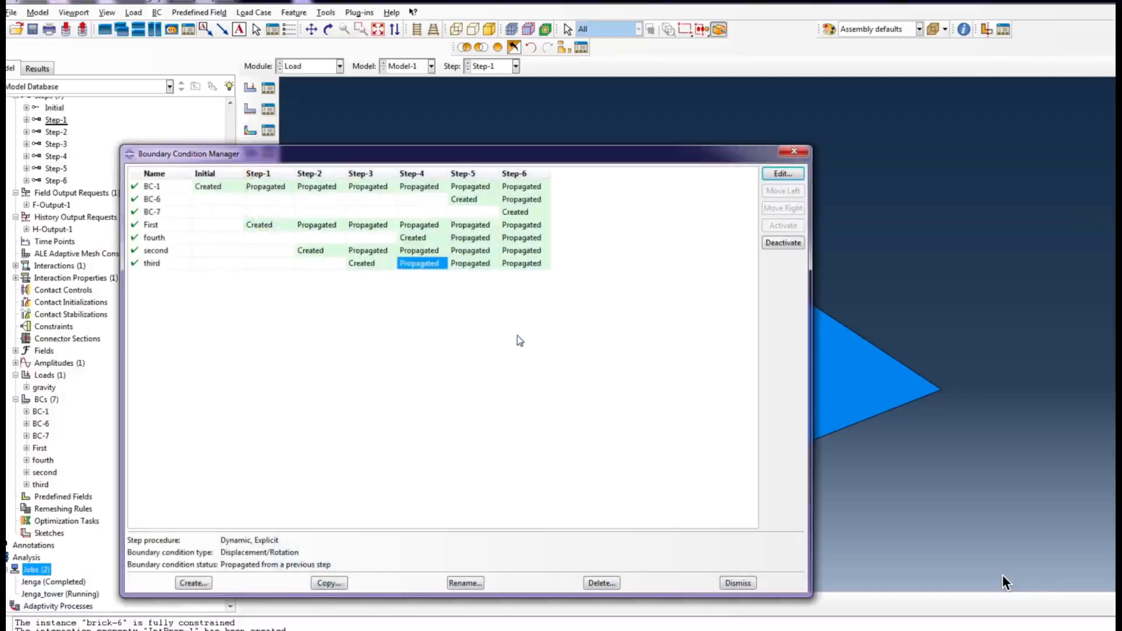
pyautogui.moveTo(436, 155); pyautogui.dragTo(375, 133)
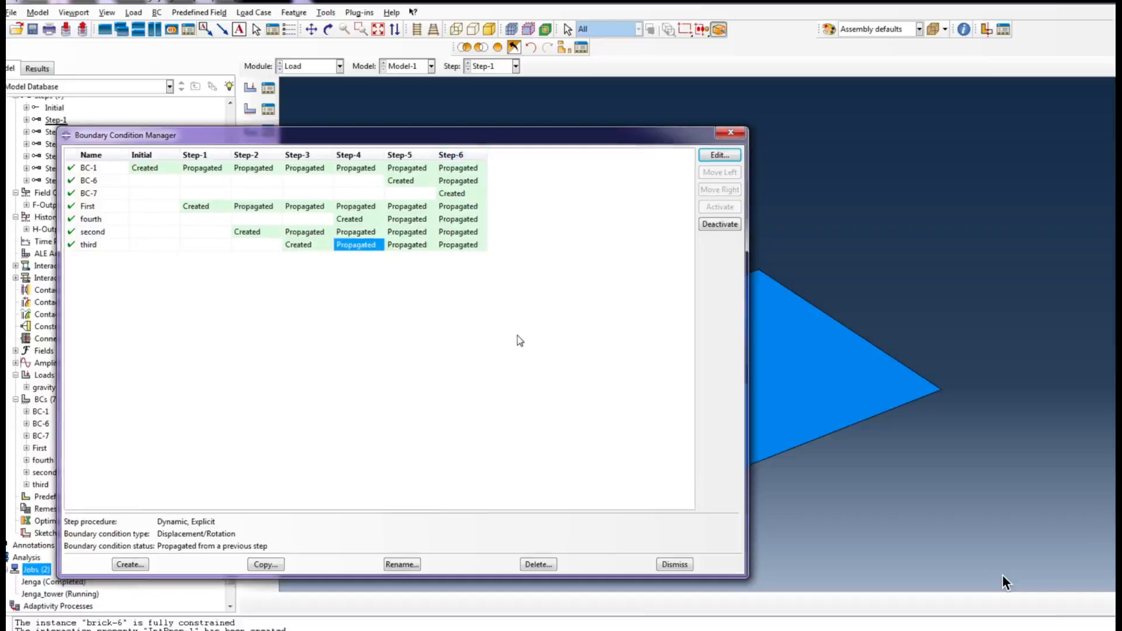
pyautogui.click(462, 181)
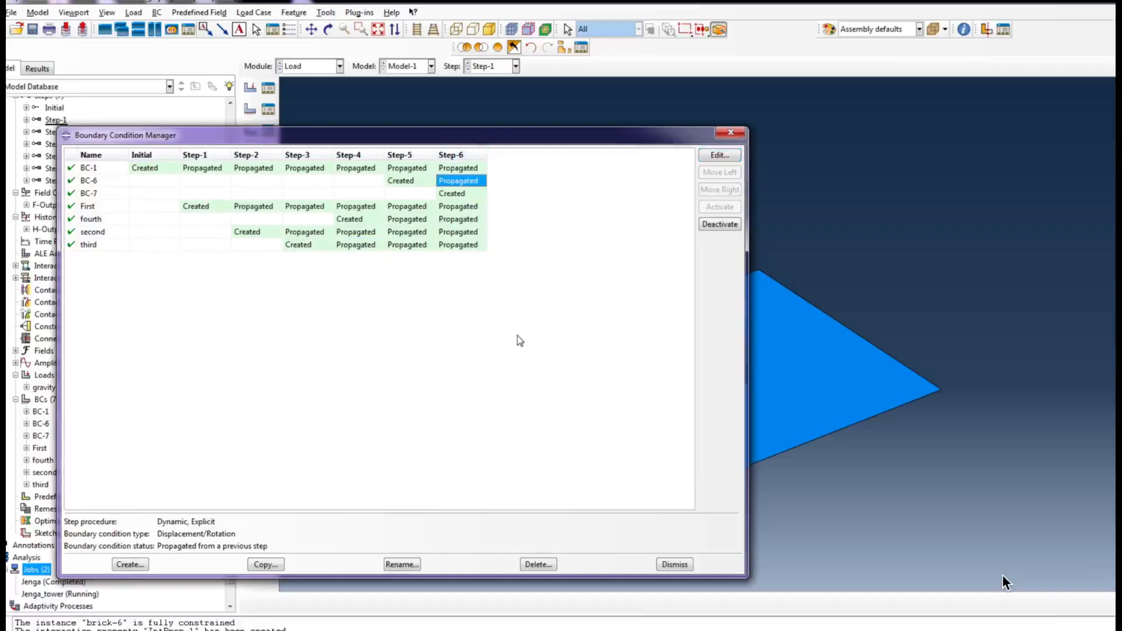
pyautogui.click(720, 224)
pyautogui.click(256, 206)
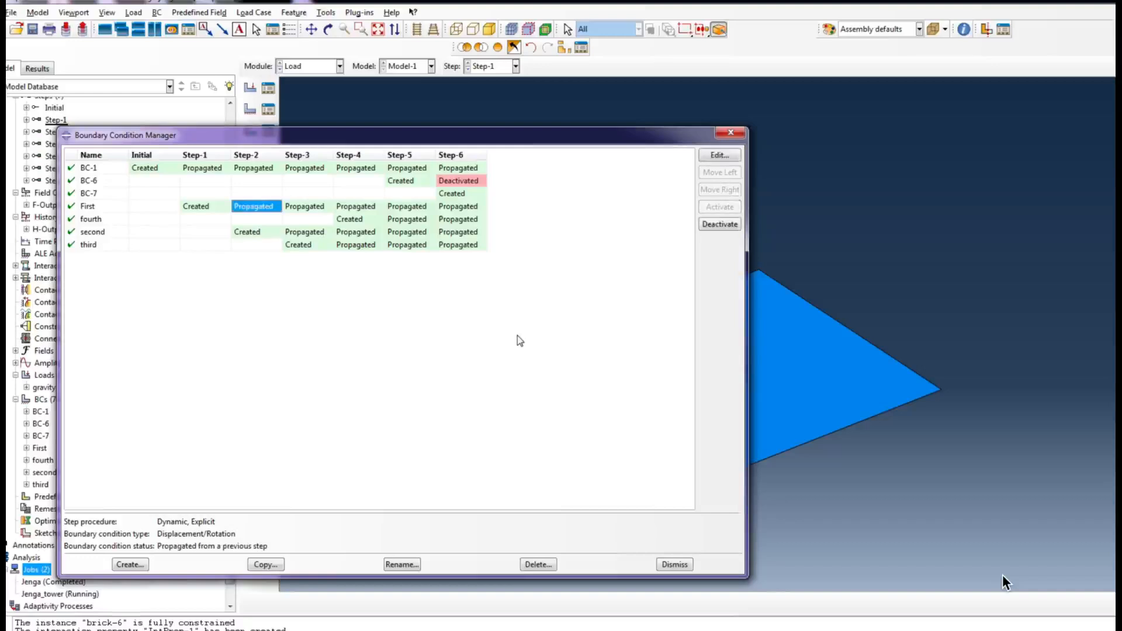
pyautogui.click(719, 225)
# Step: Deactivate boundary conditions fourth in Step-5, second in Step-3 and third in Step-4, and close the boundary condition manager
pyautogui.click(410, 219)
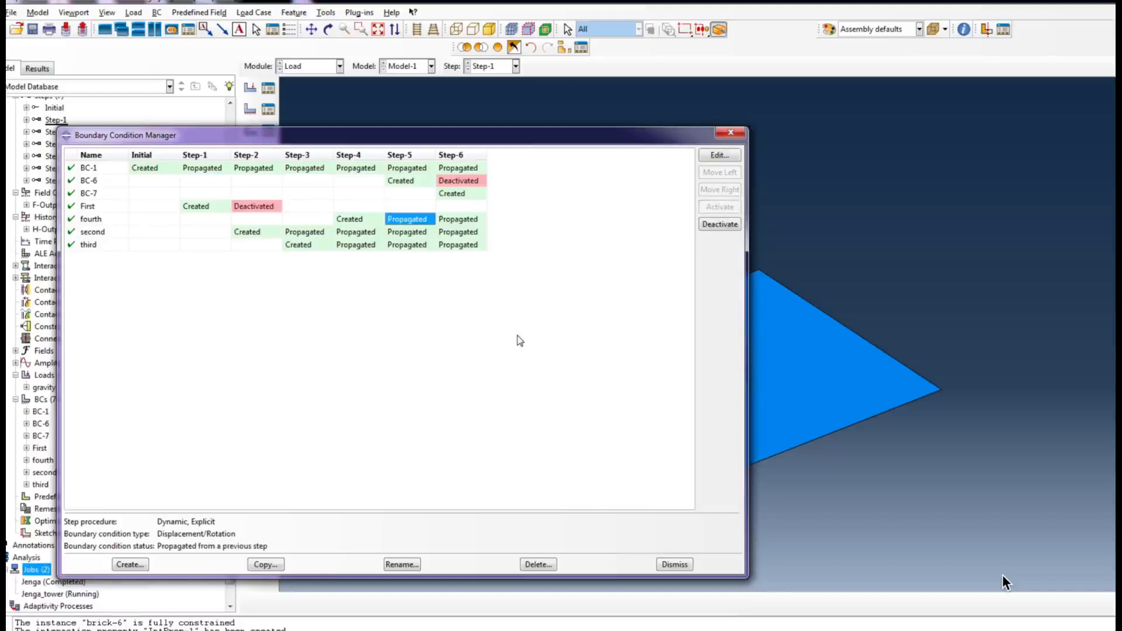
pyautogui.click(719, 225)
pyautogui.click(307, 232)
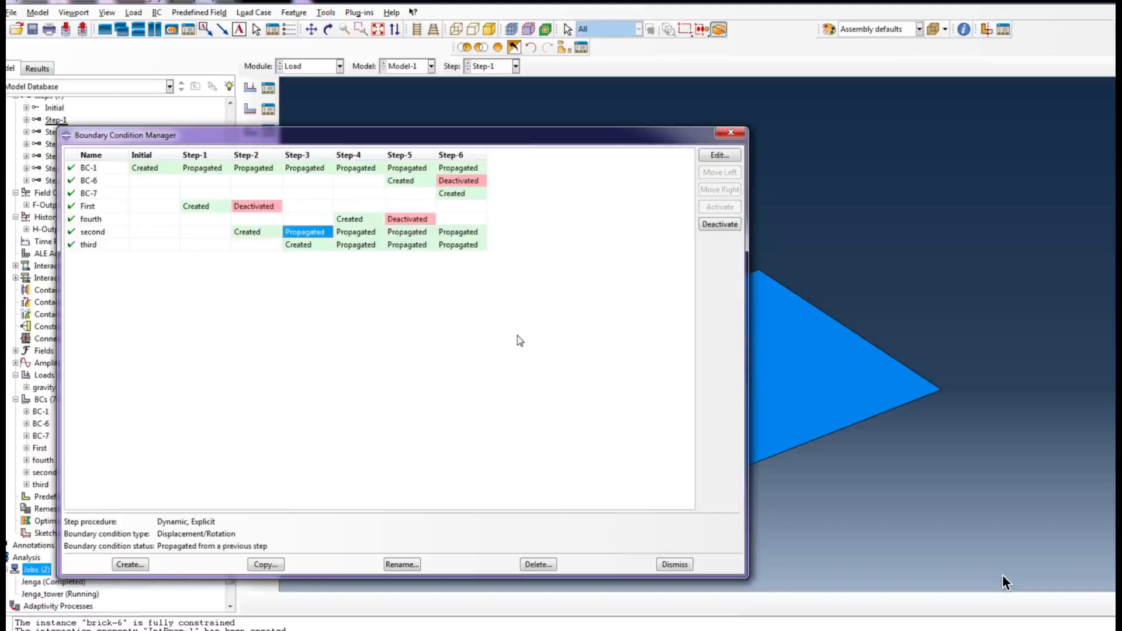
pyautogui.click(719, 224)
pyautogui.click(358, 245)
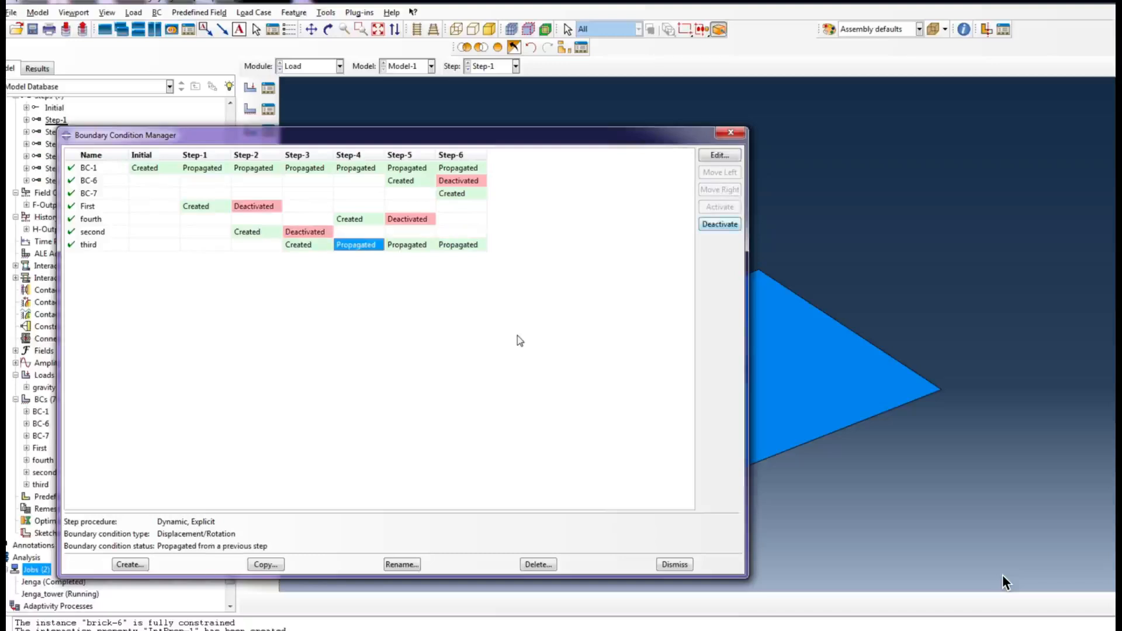
pyautogui.click(719, 225)
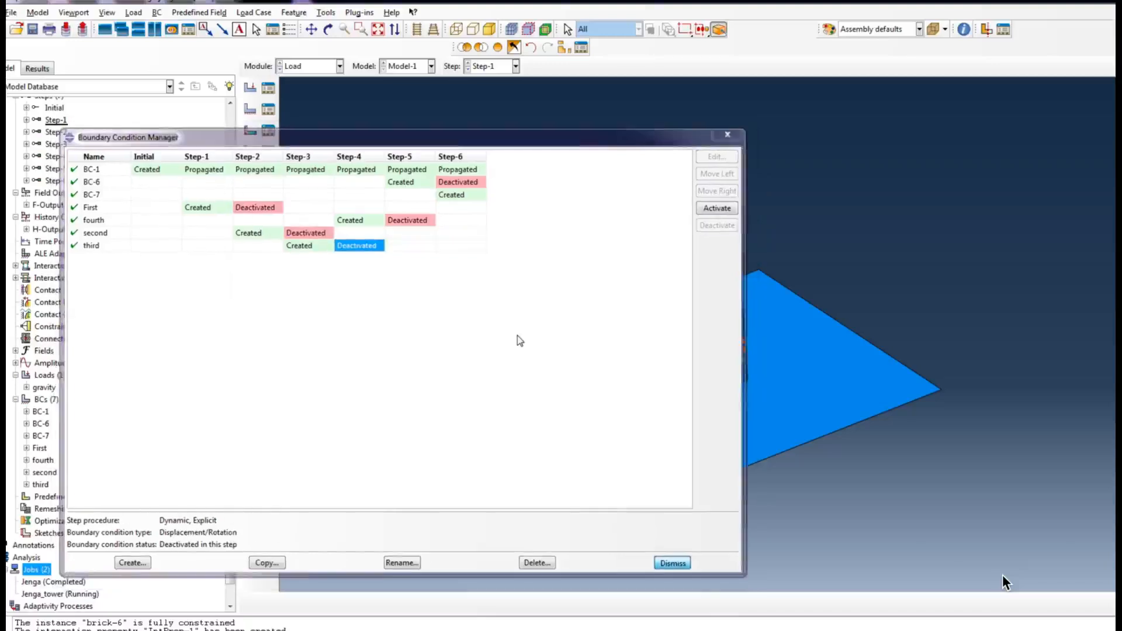
pyautogui.click(675, 565)
# Step: Start a new analysis job named Jenga_b using Model-1 as its source
pyautogui.scroll(-2, 117, 351)
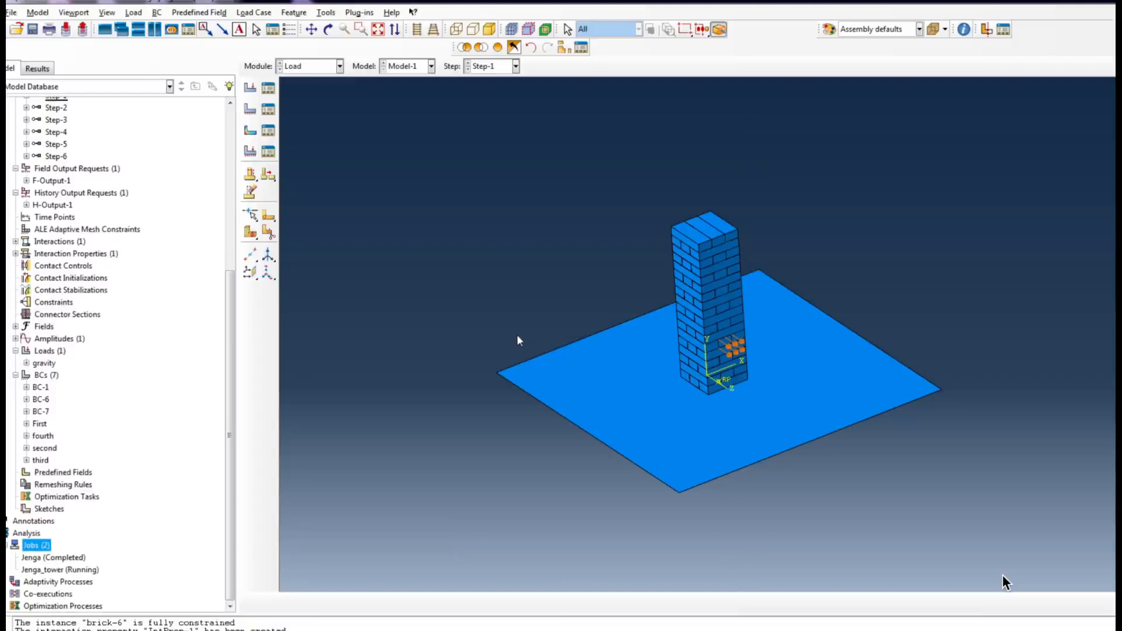
pyautogui.rightClick(44, 545)
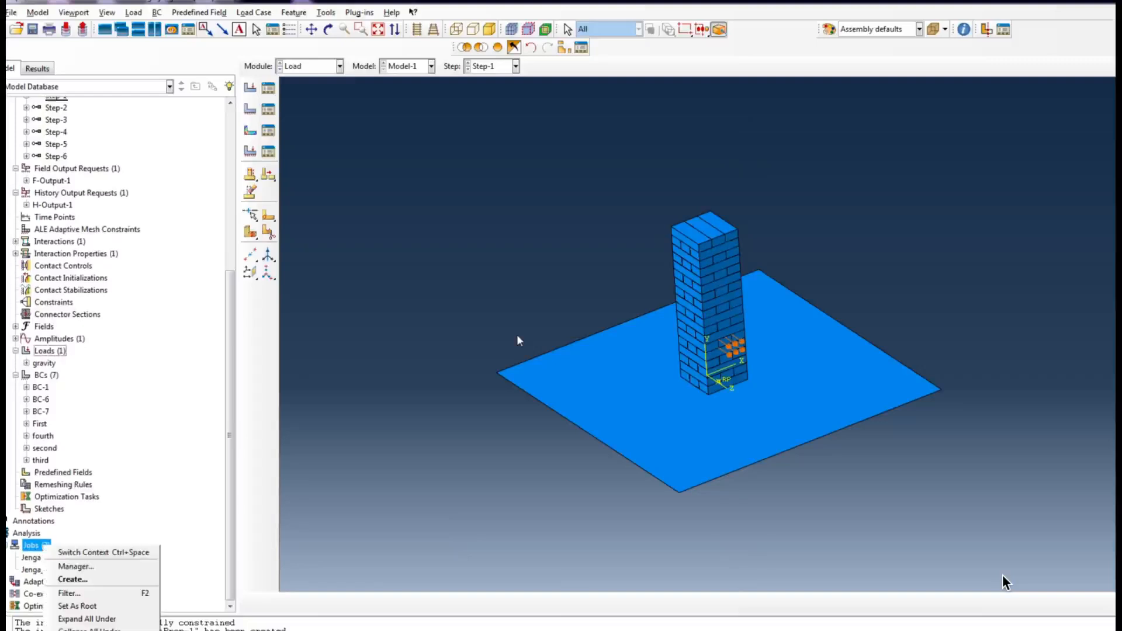
pyautogui.click(76, 567)
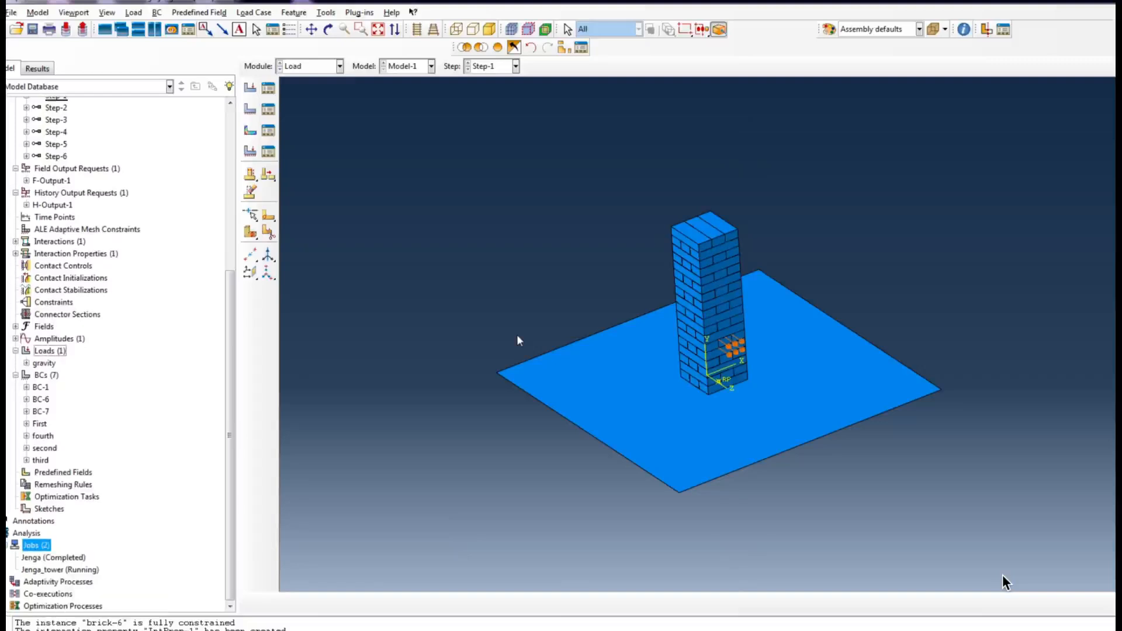
pyautogui.rightClick(47, 545)
pyautogui.click(78, 580)
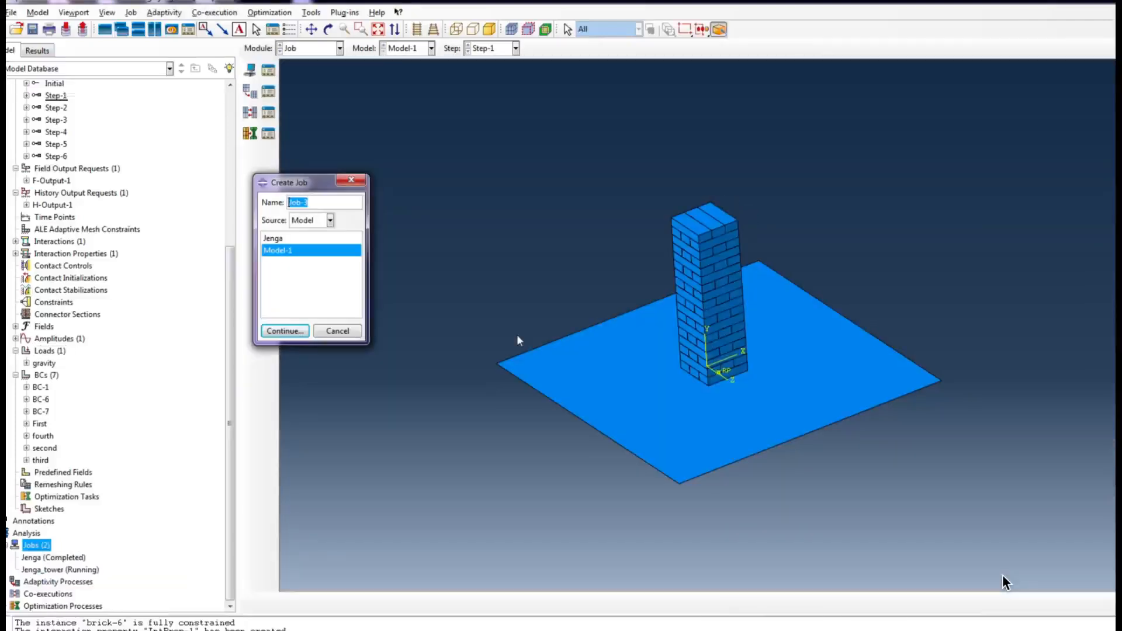
pyautogui.press('BackSpace')
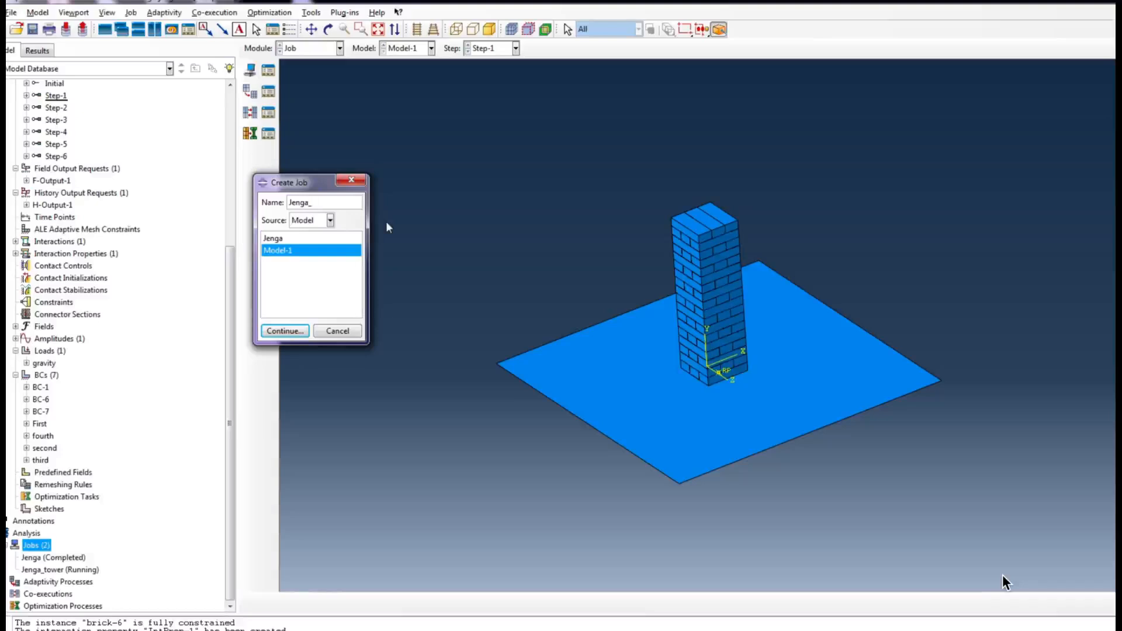
pyautogui.click(301, 331)
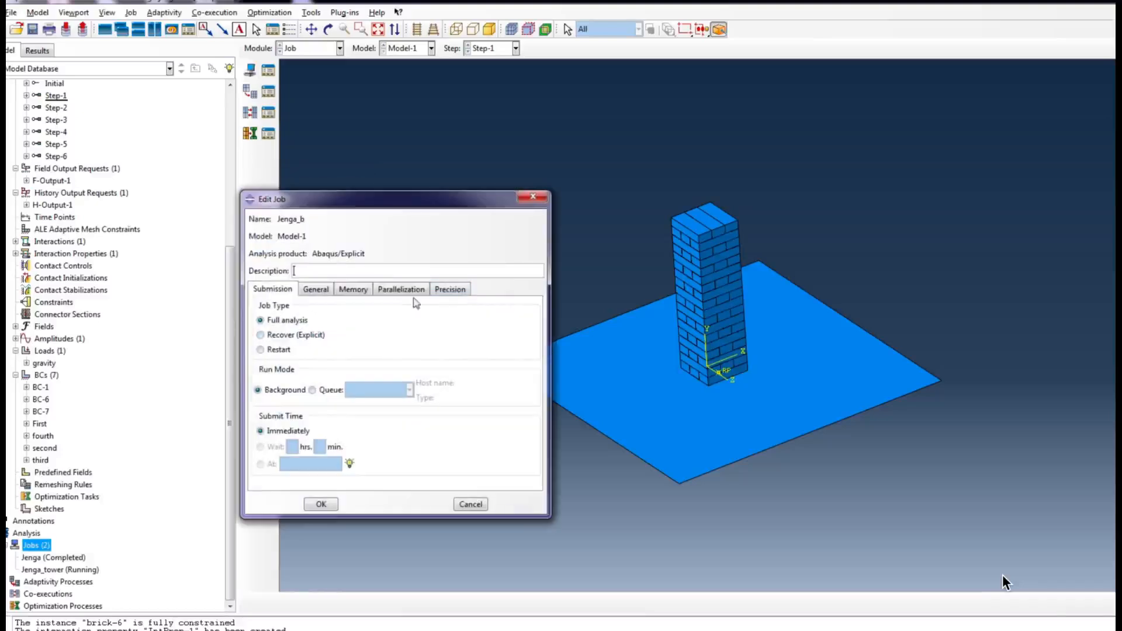
# Step: Enable multiple processors with 2 processors for the Jenga_b job, keep it as a full analysis, and save it
pyautogui.click(398, 290)
pyautogui.click(257, 307)
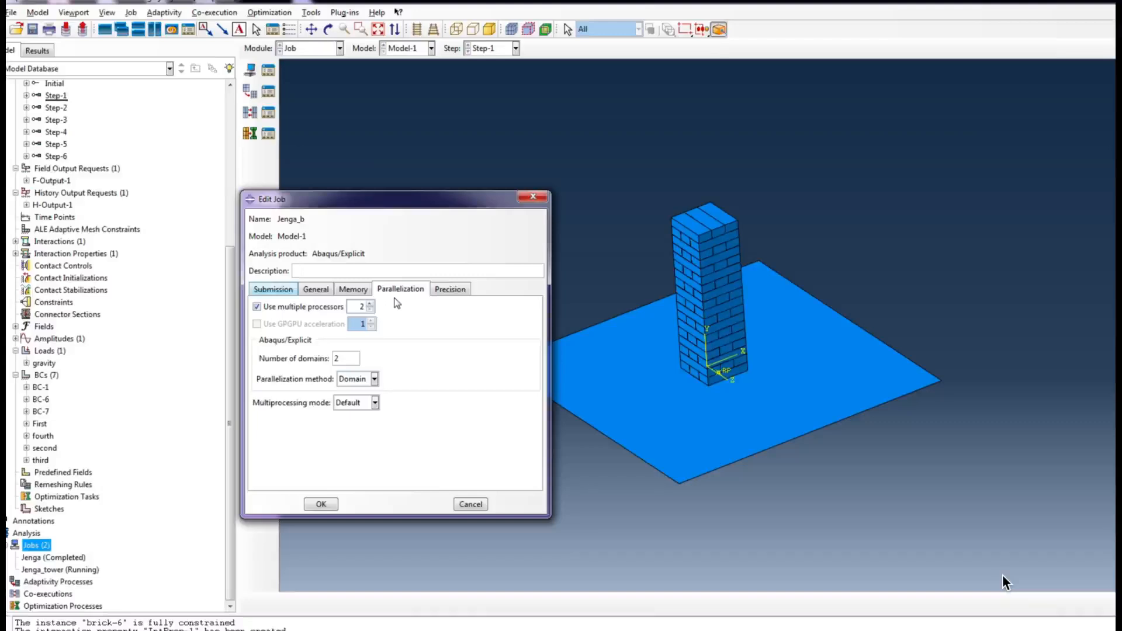
pyautogui.click(273, 288)
pyautogui.moveTo(374, 200); pyautogui.dragTo(429, 114)
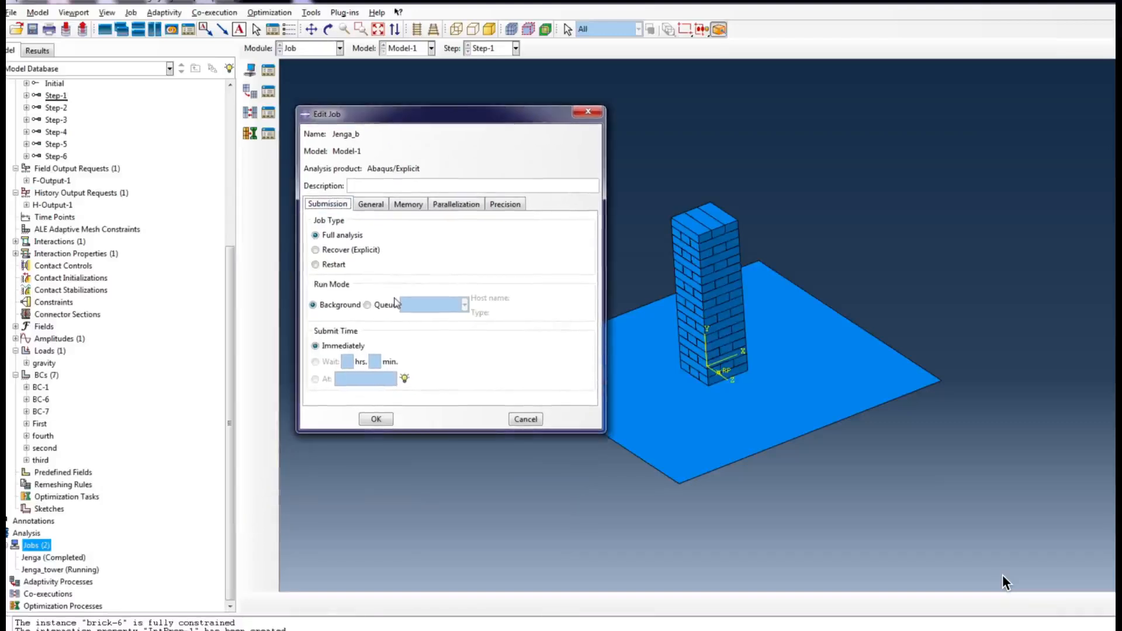
pyautogui.press('Return')
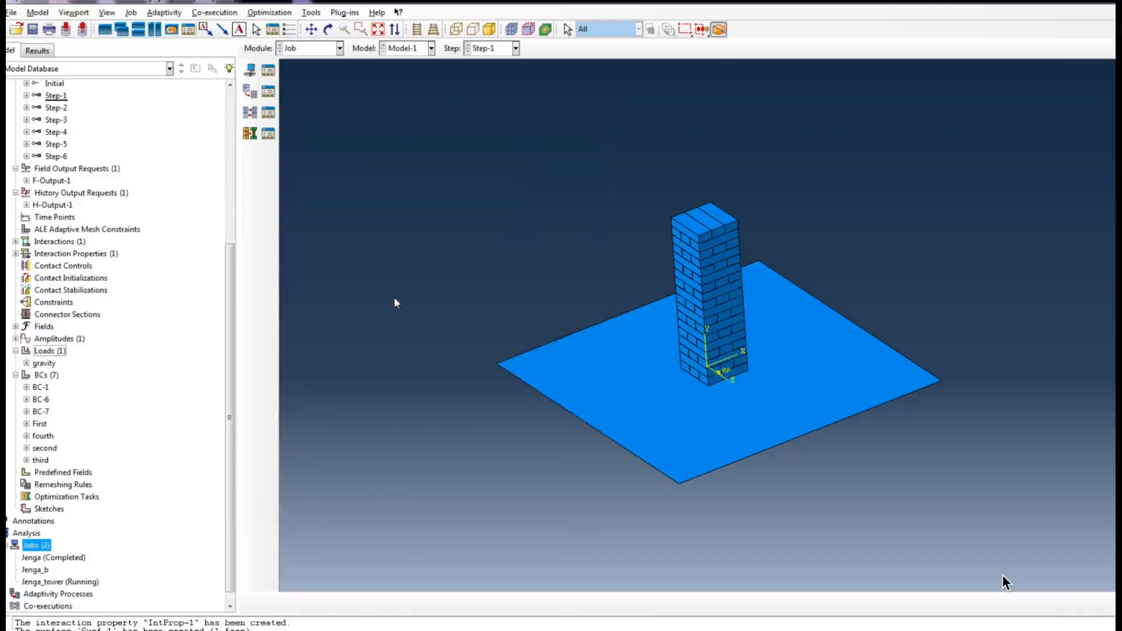
# Step: Open the results of the completed Jenga_tower job
pyautogui.rightClick(43, 570)
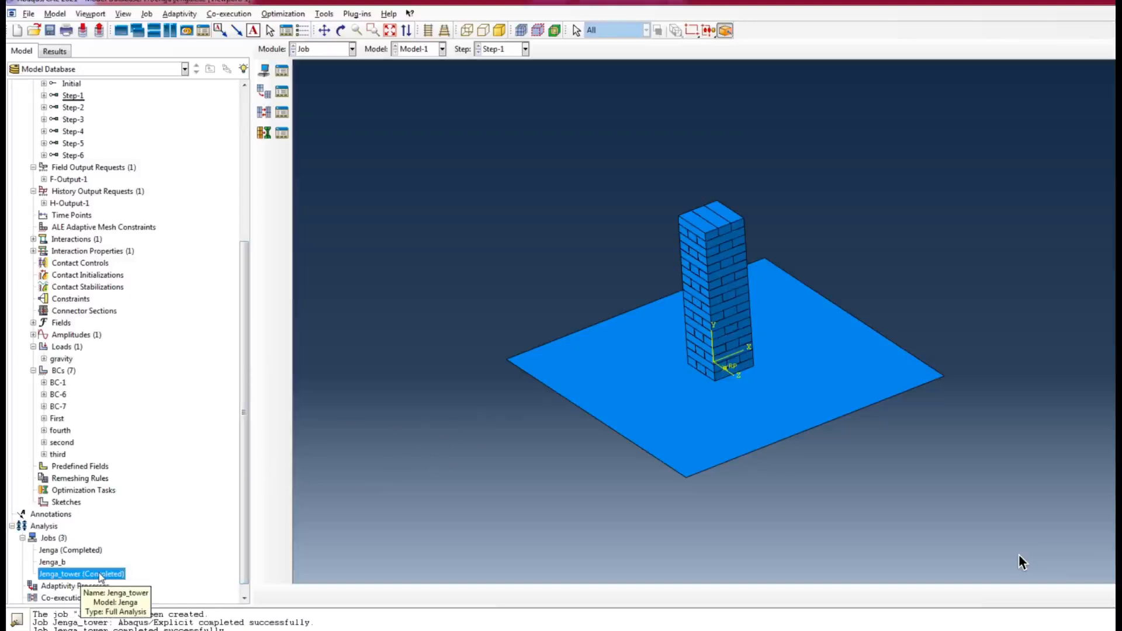
pyautogui.rightClick(81, 575)
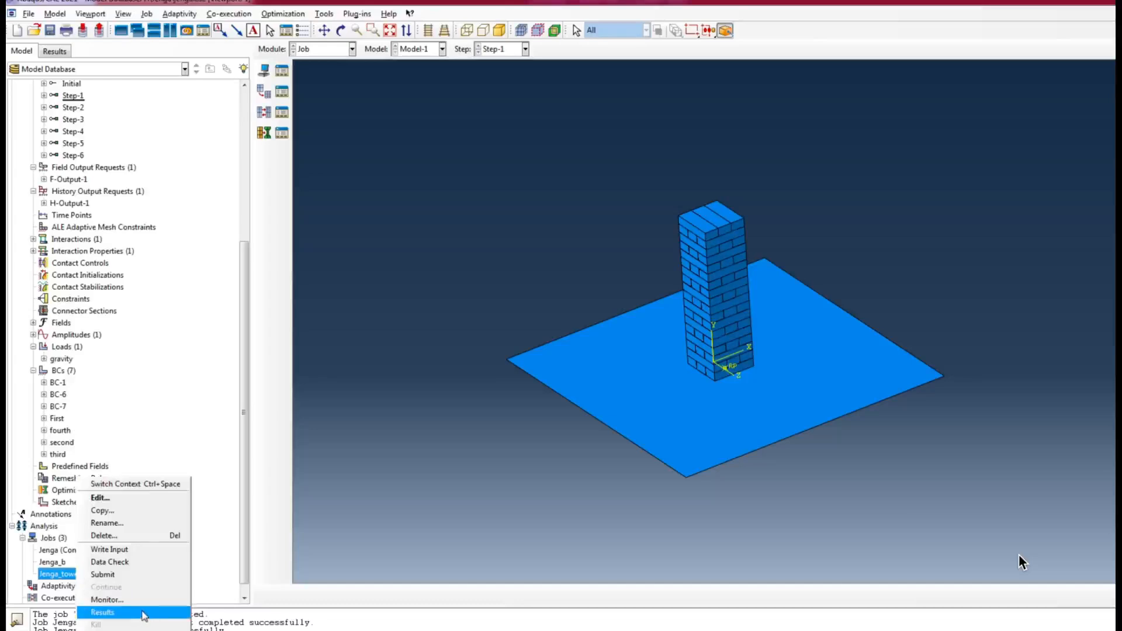
pyautogui.click(143, 614)
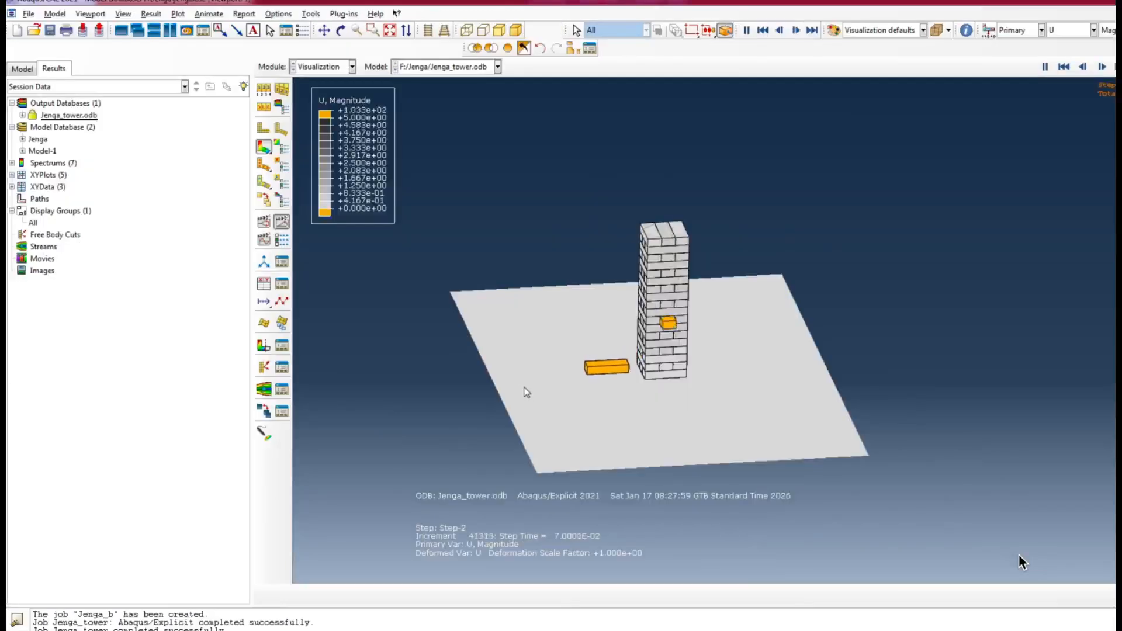